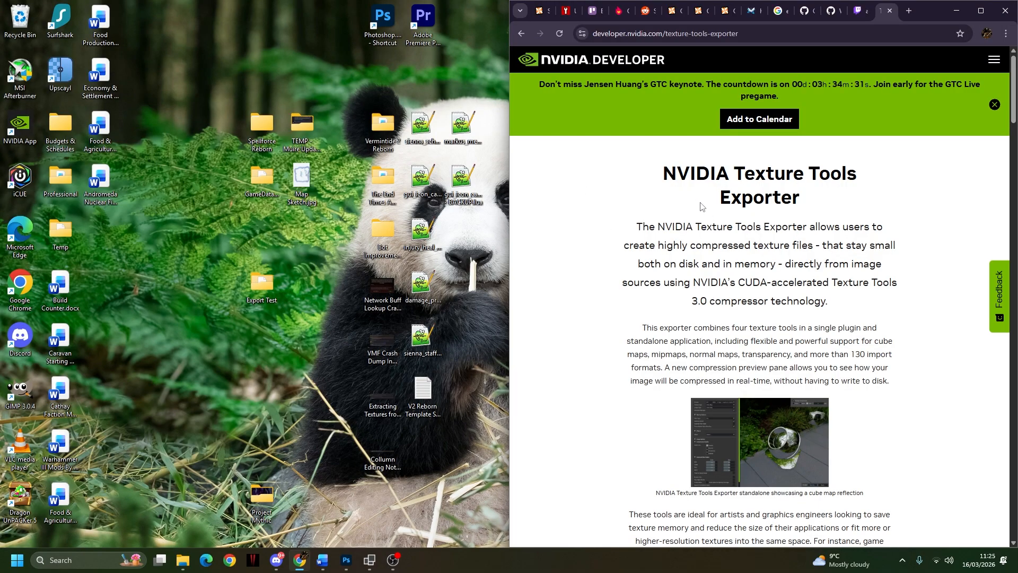
Step: Look through the NVIDIA Texture Tools Exporter page, including its standalone and Photoshop plugin downloads, and minimise the browser
triple_click(670, 173)
scroll(713, 281, "down", 14)
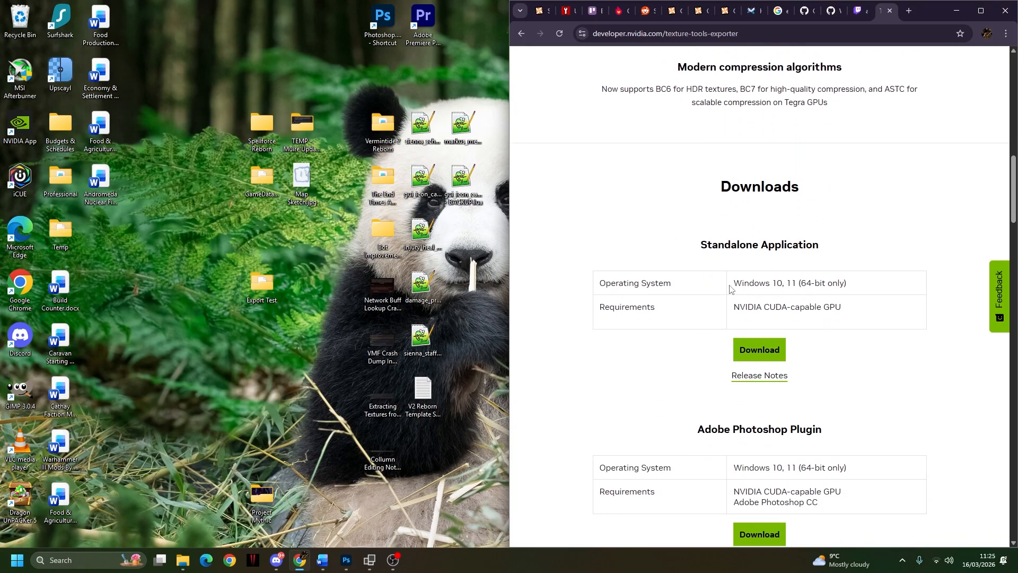
scroll(620, 287, "up", 14)
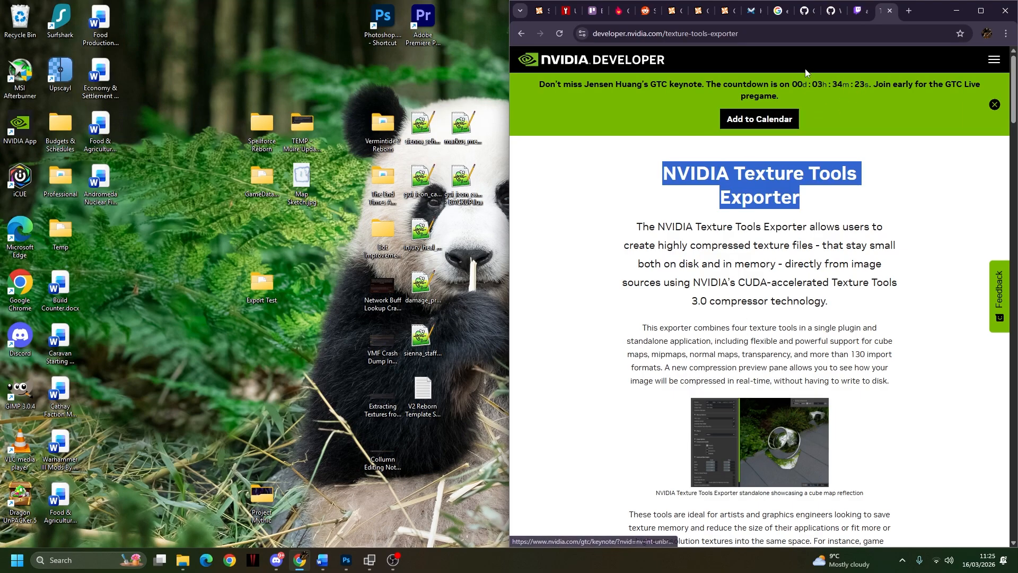
left_click(957, 12)
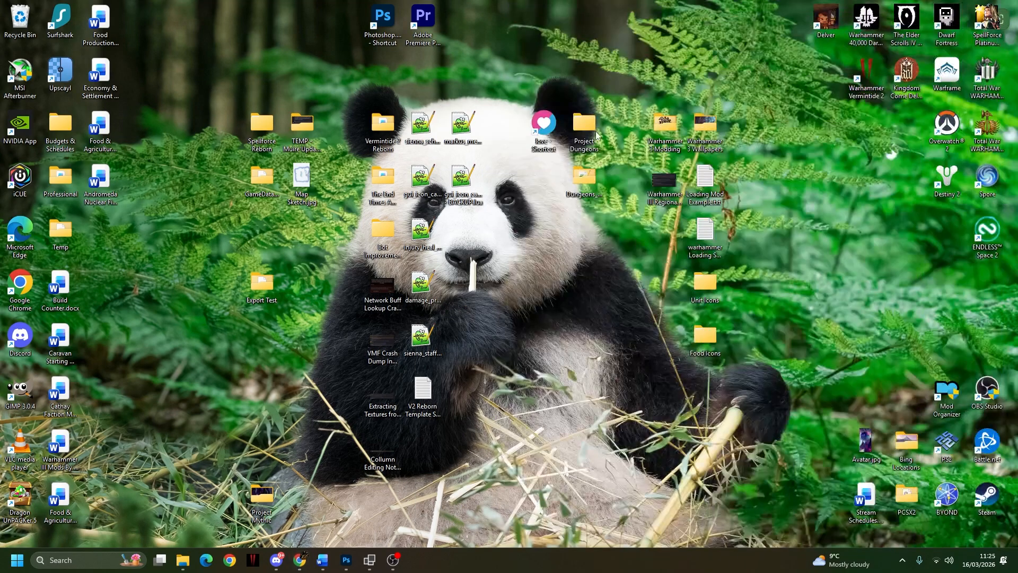
Step: Bring up both File Explorer windows, show the Swamp Elves 1 - Units folder in one, and close the OBS folder in the other
left_click(184, 563)
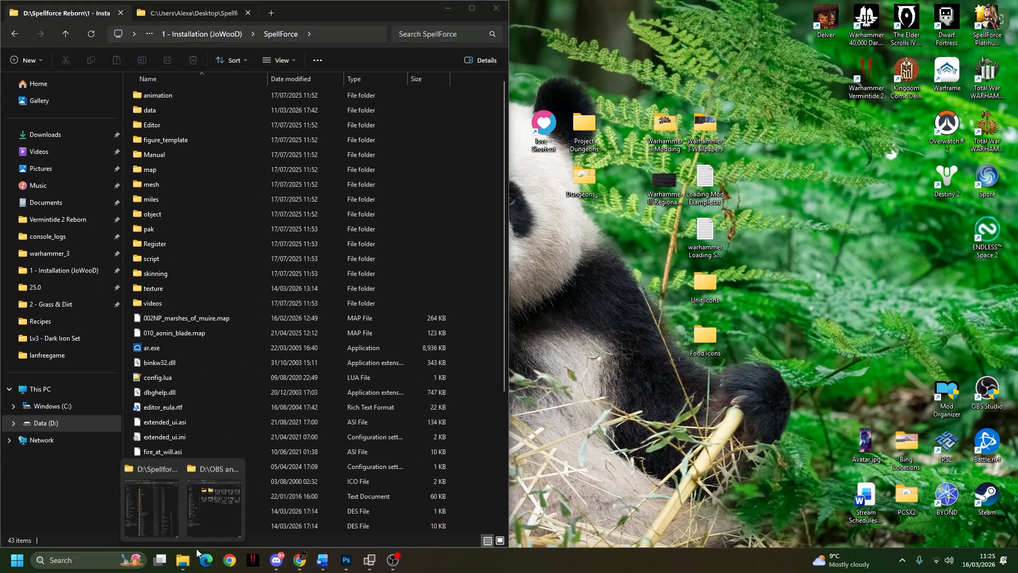
left_click(214, 506)
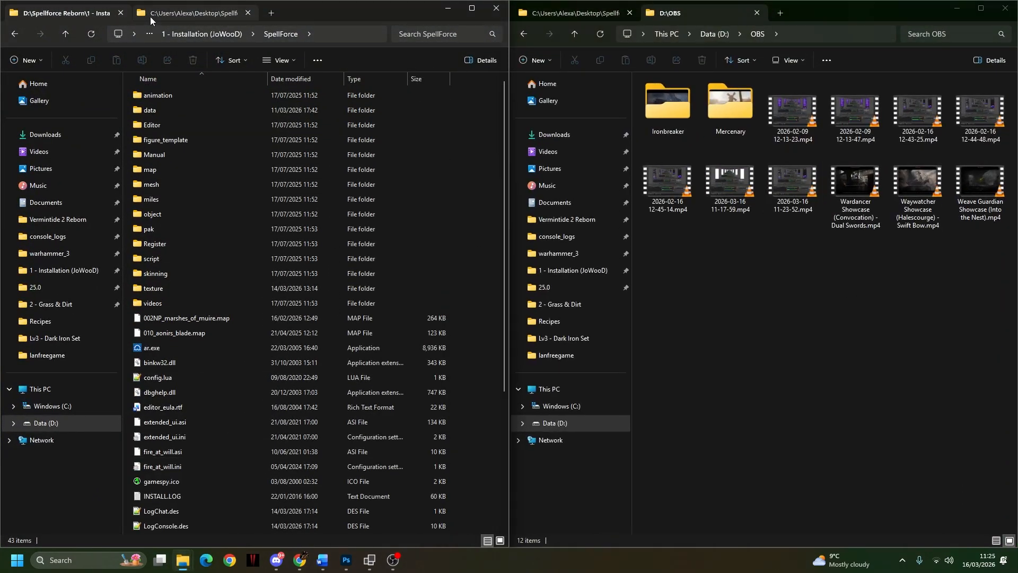
left_click(154, 14)
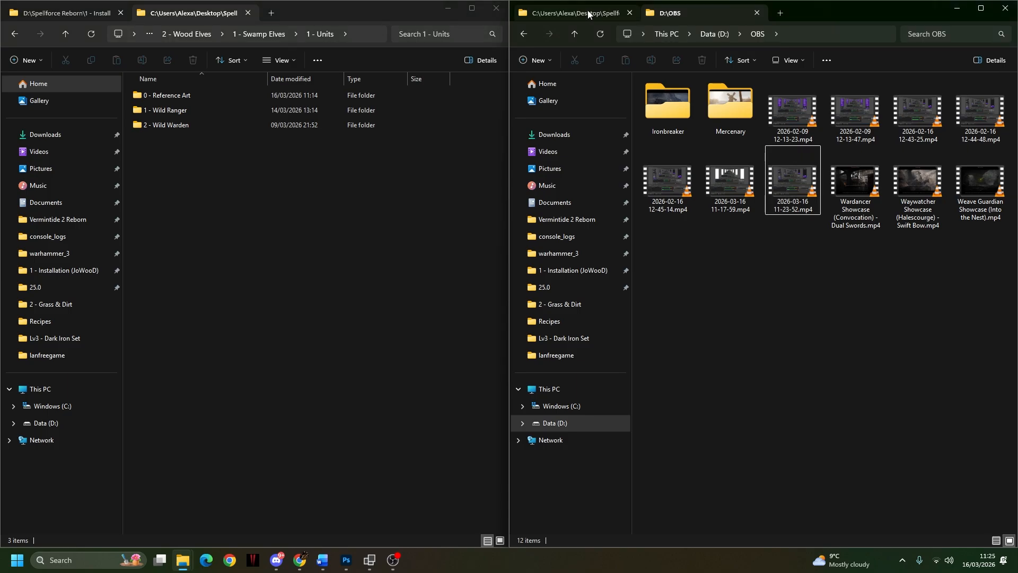
left_click(757, 13)
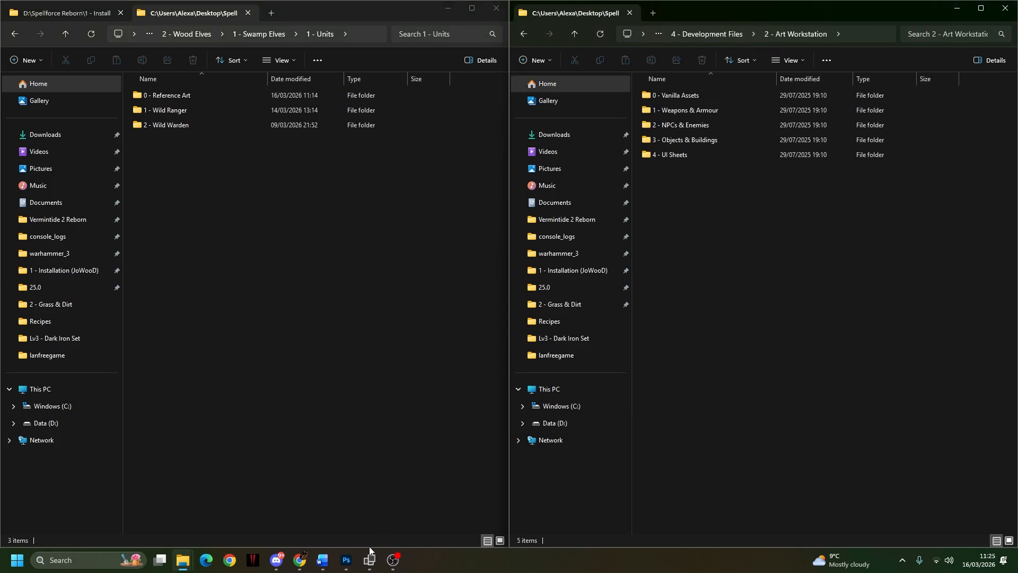
Step: Switch to the GameData Editor and open the 2024 Unit general data/link with unit stats category
mouse_move(370, 557)
left_click(422, 504)
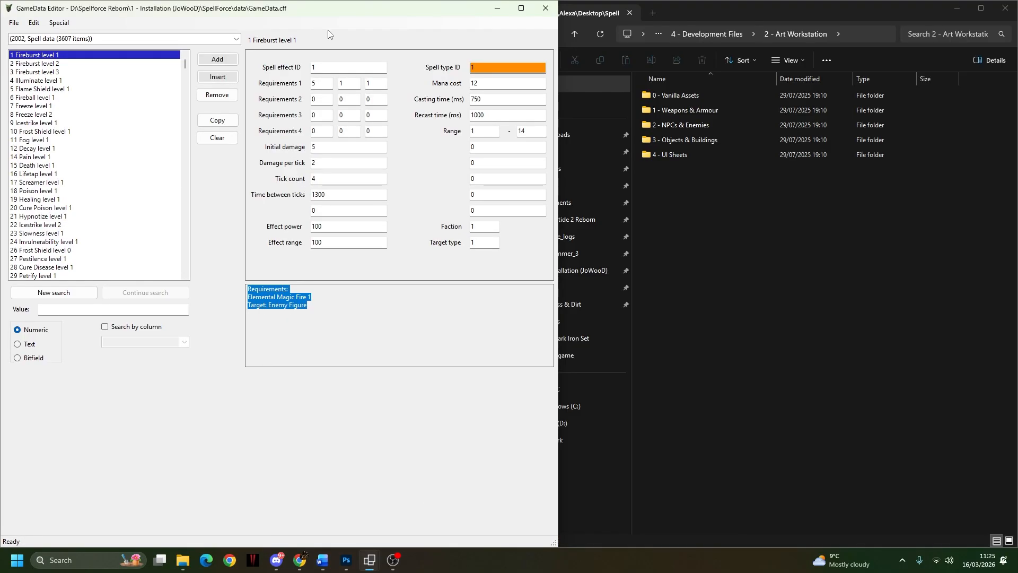
left_click(236, 39)
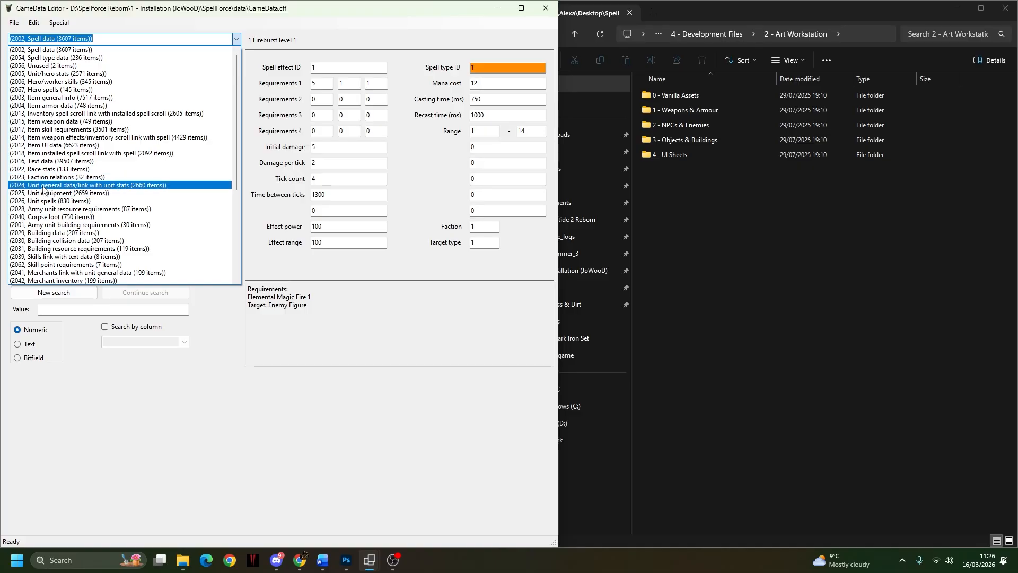
left_click(43, 186)
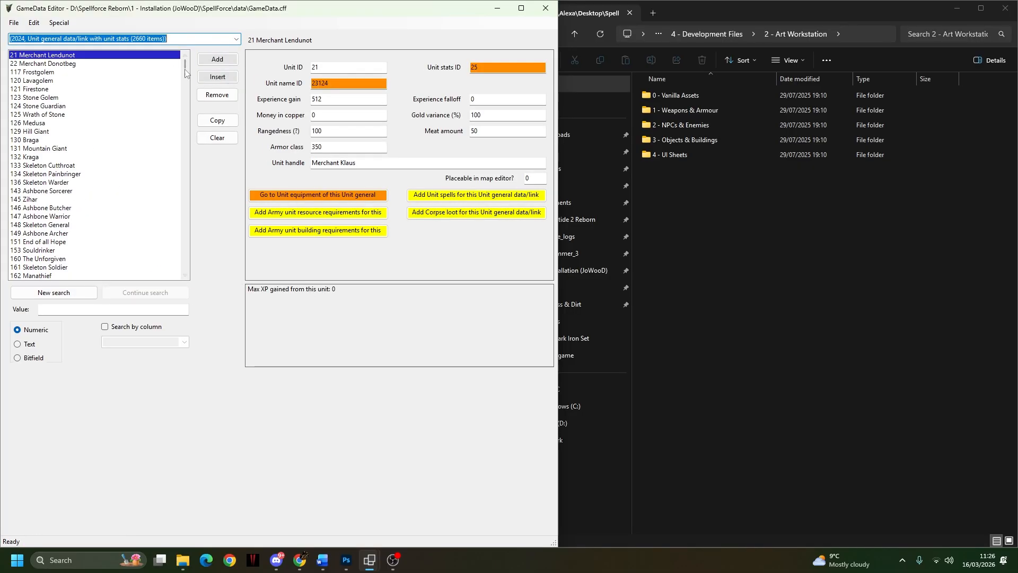
Step: Run a text search for "lycande" in the unit data and open the matching unit
left_click(52, 340)
left_click(52, 311)
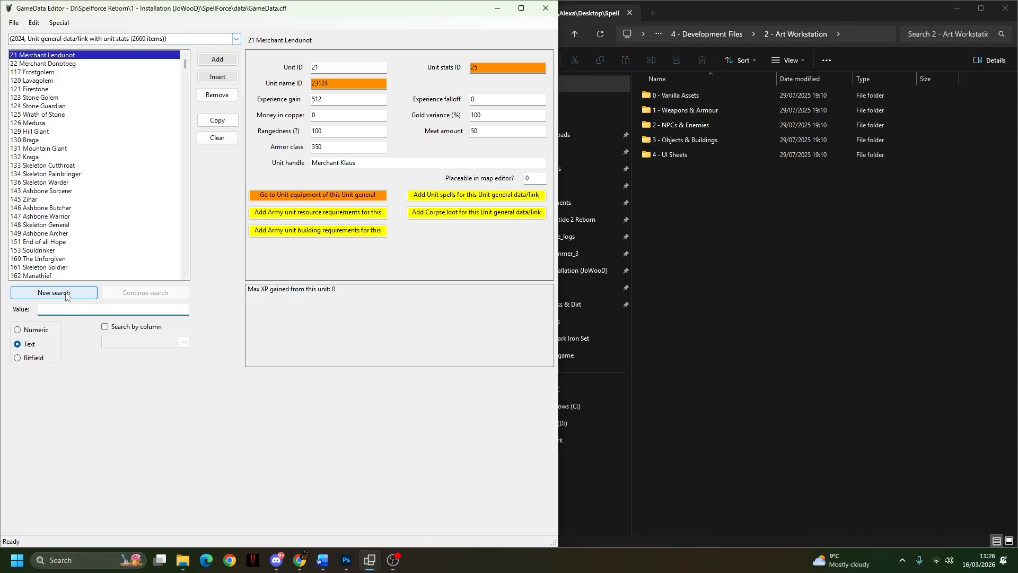
type("lycande")
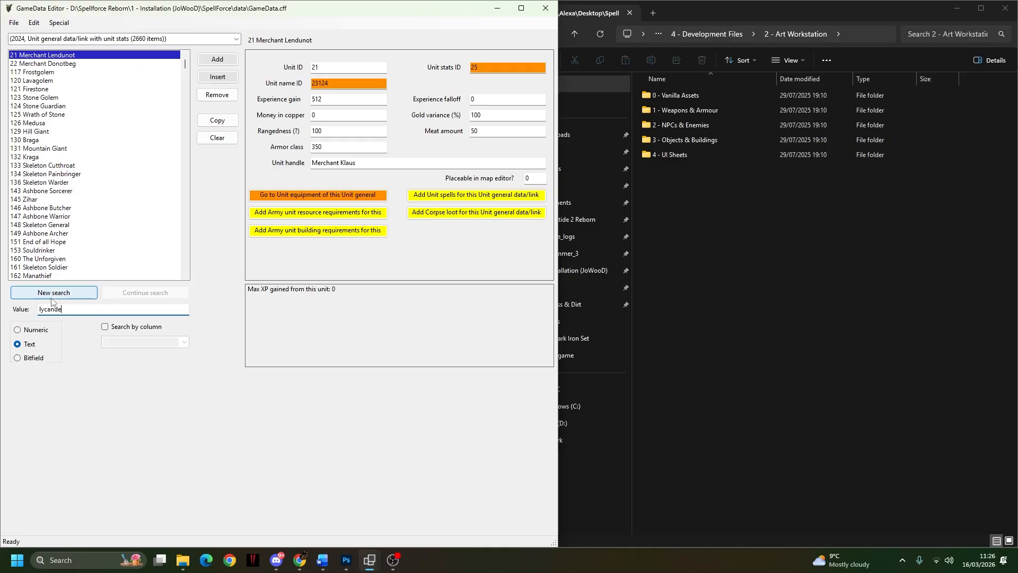
left_click(53, 293)
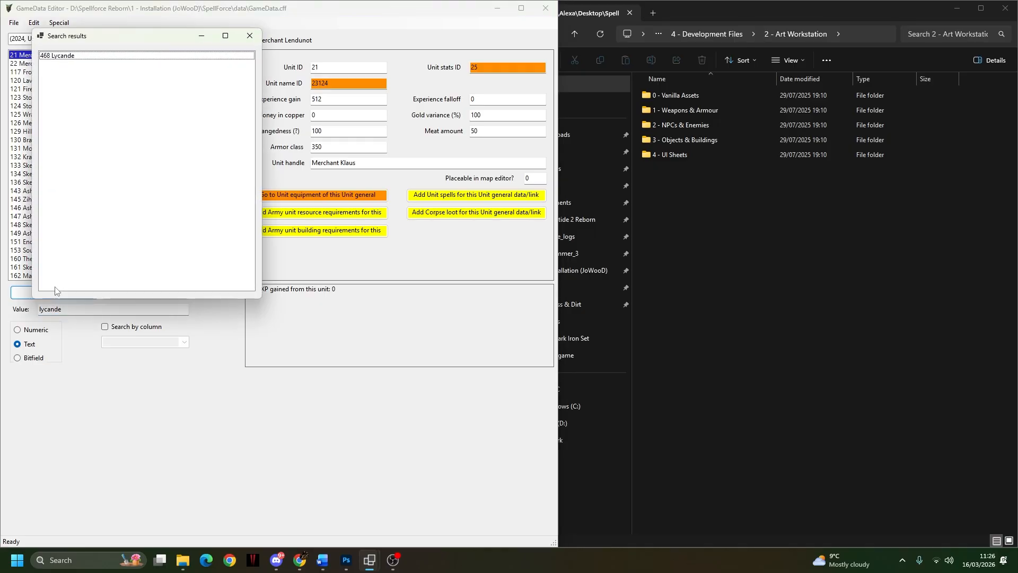
left_click(58, 56)
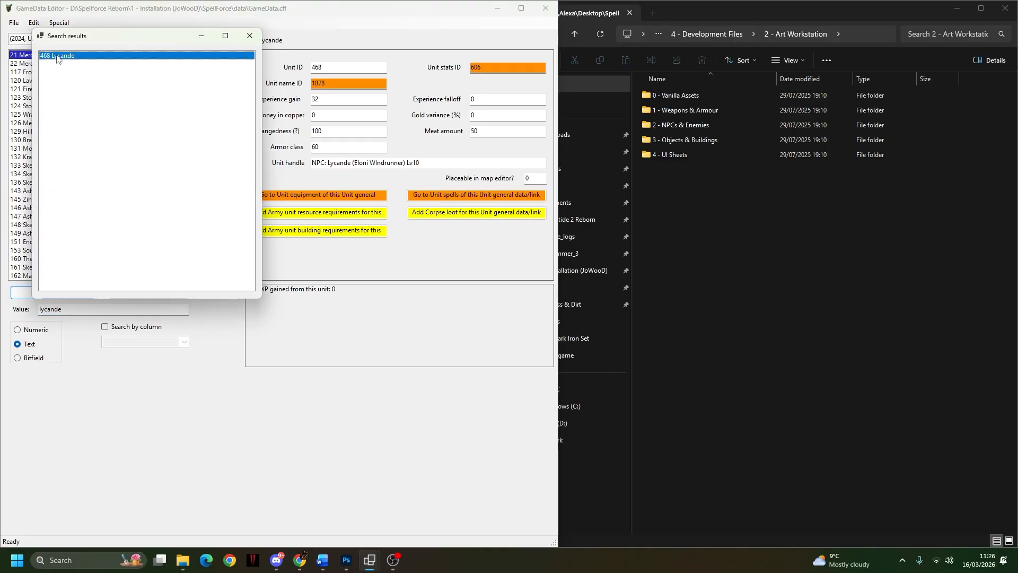
Step: Move the search results aside and check the chest item in Lycande's unit equipment
left_click_drag(175, 36, 793, 145)
left_click(329, 196)
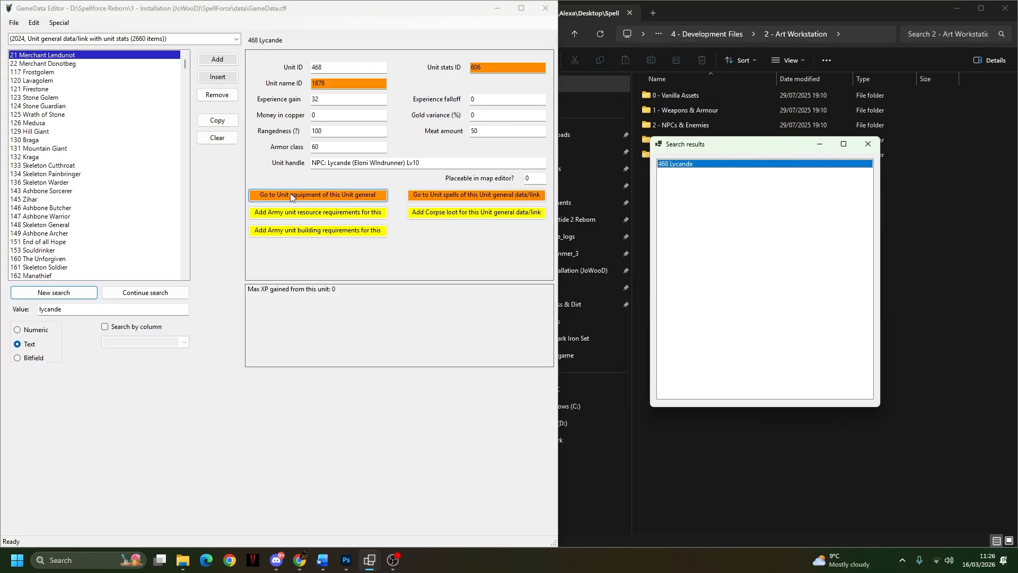
left_click(375, 119)
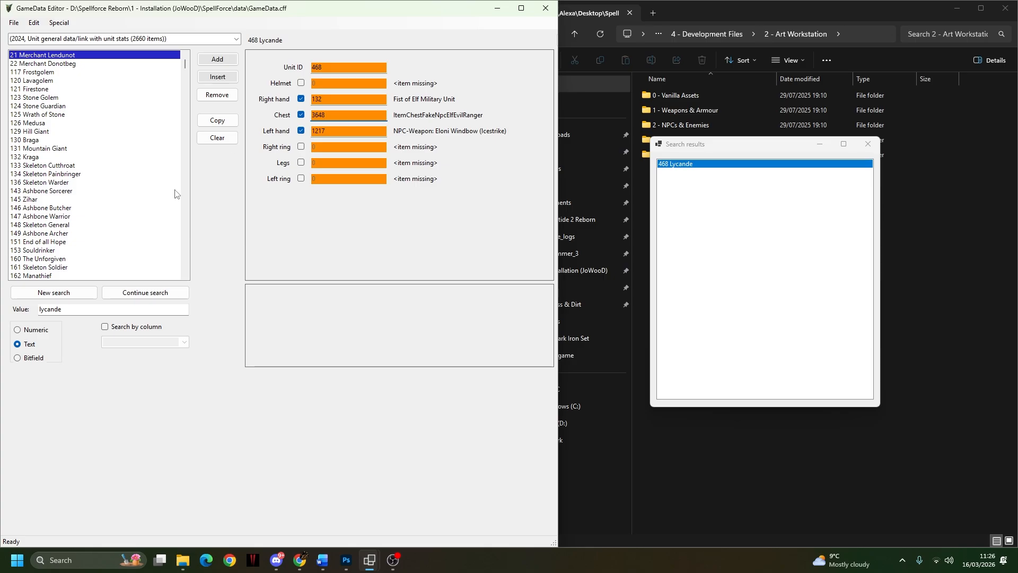
Step: Open the 2003 Item general info category and search it for "NpcElfEvil"
left_click(236, 38)
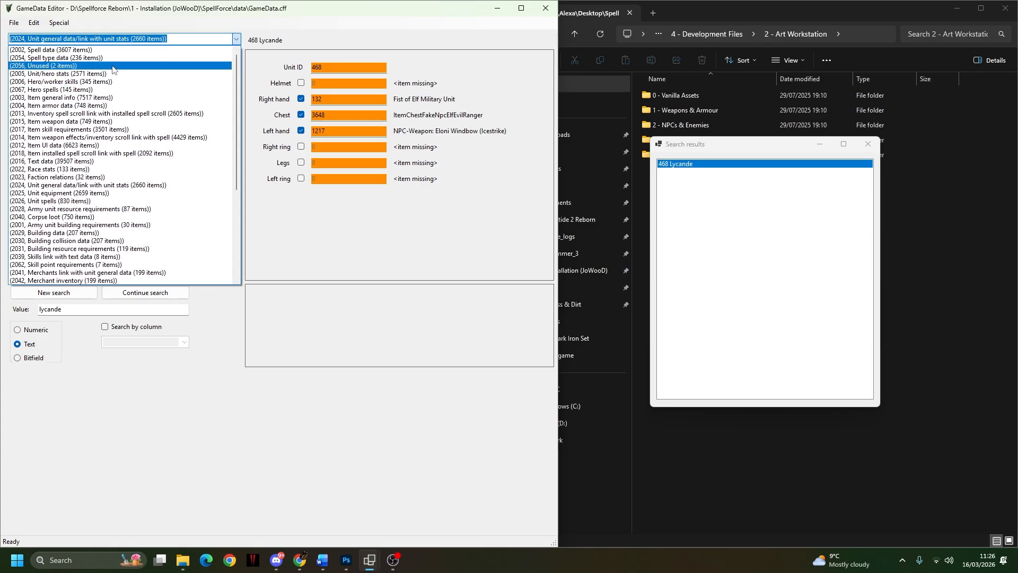
left_click(64, 97)
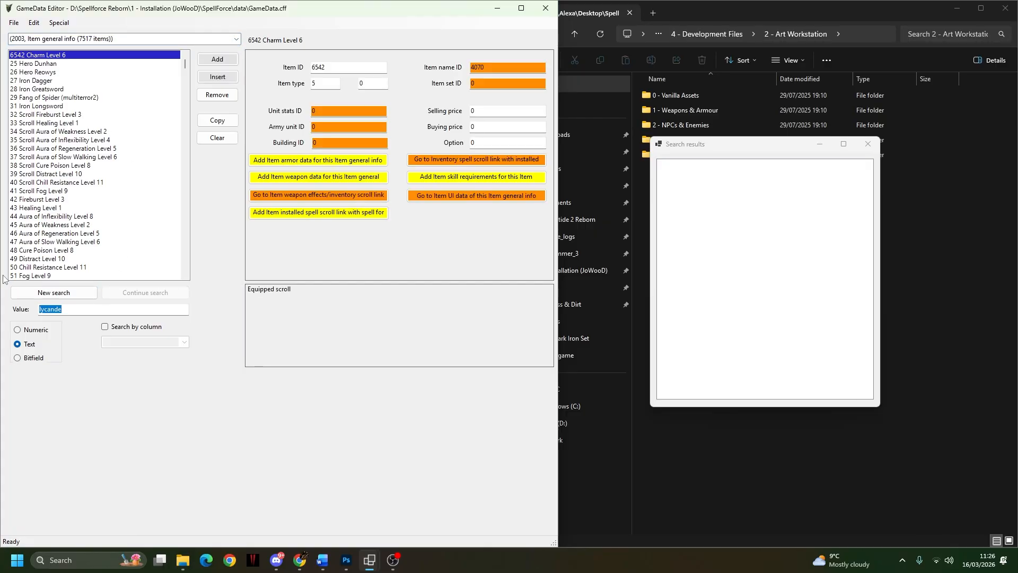
type("NpcElfEvil")
left_click(53, 293)
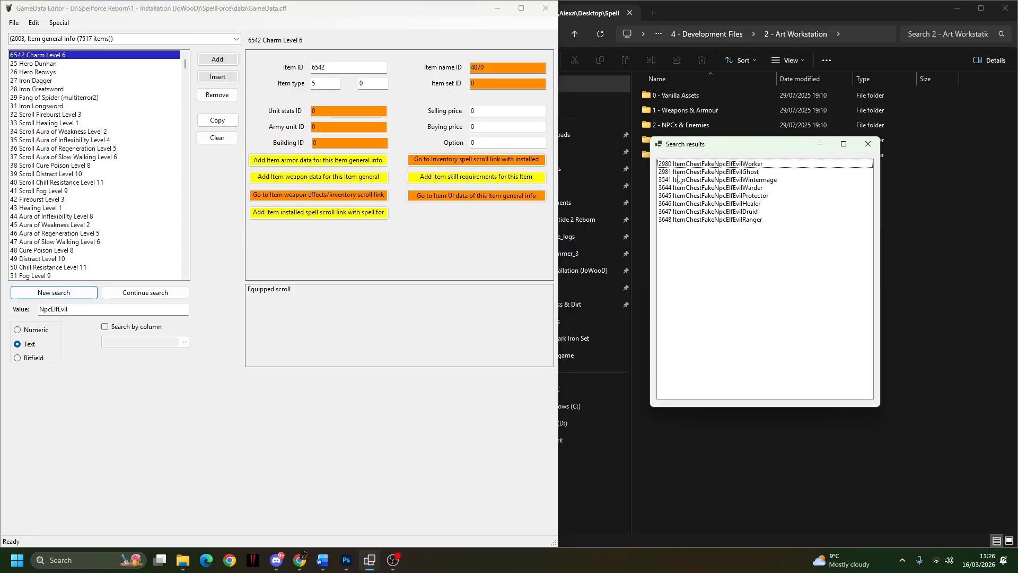
Step: Browse the evil elf chest items in the search results and settle on 3646 ItemChestFakeNpcElfEvilHealer
left_click(743, 165)
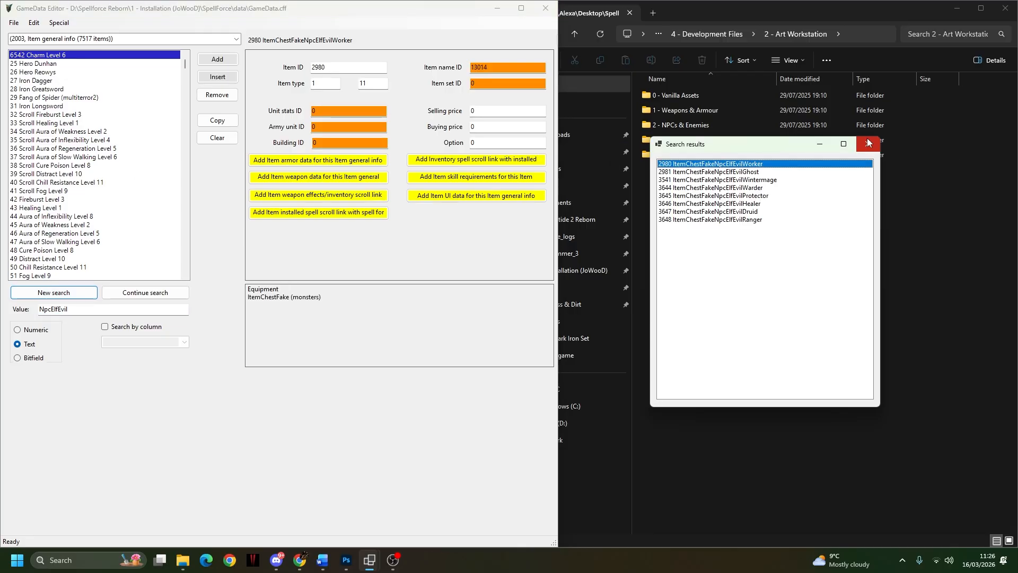
key("Down")
key("Down")
key("Down")
key("Down")
key("Down")
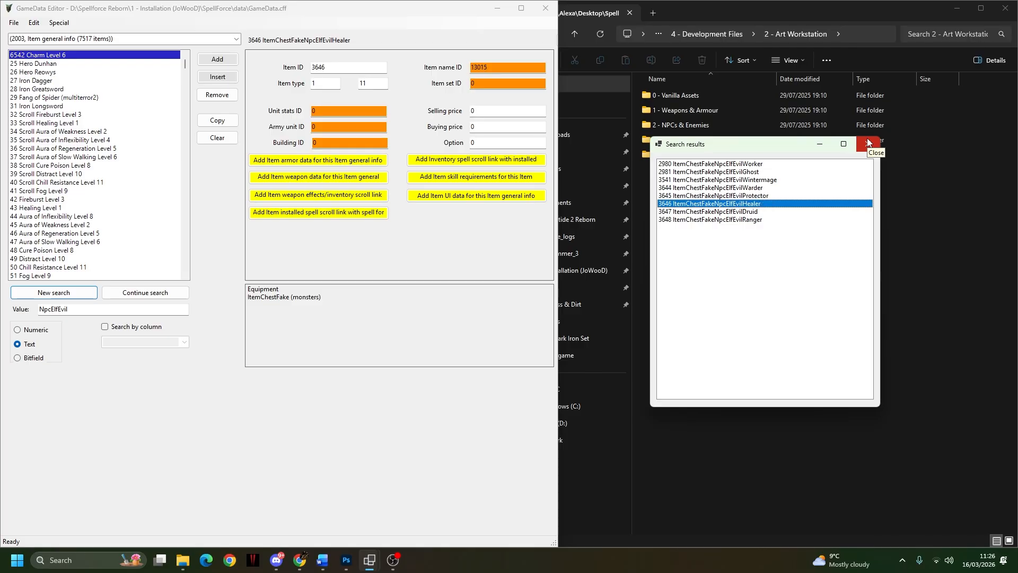
key("Down")
key("Down")
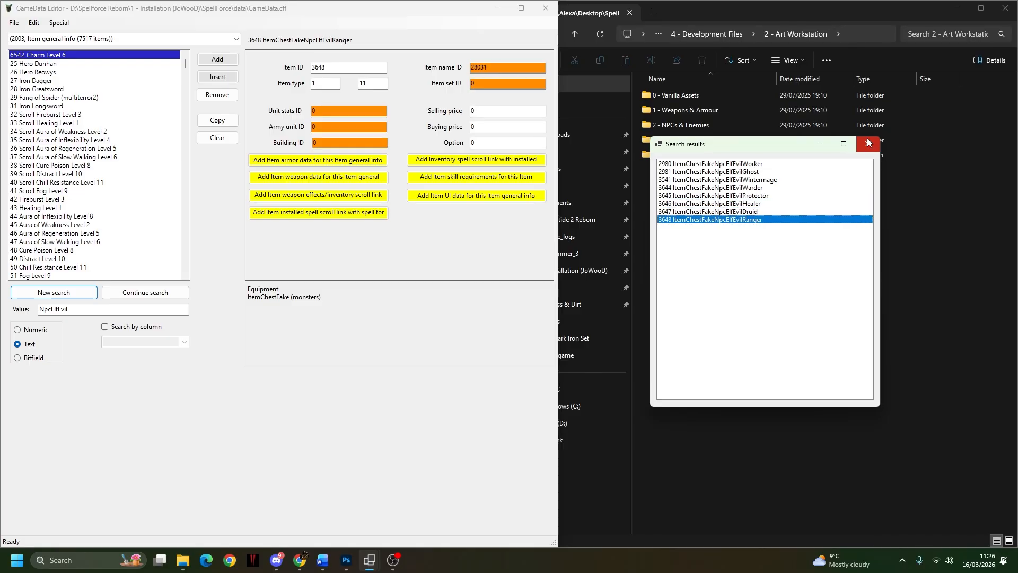
key("Up")
key("Up")
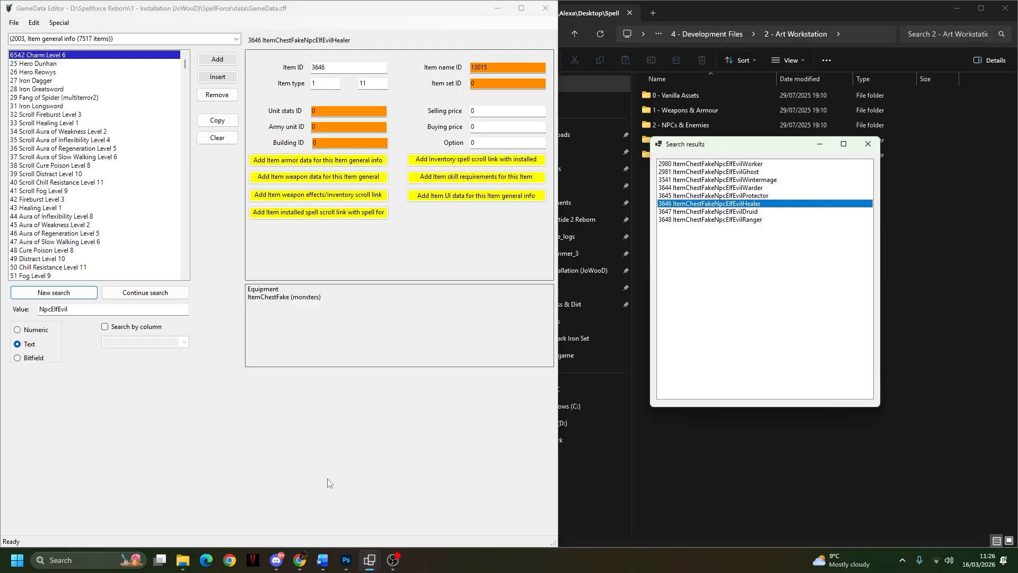
Step: Open sql_item.lua from the SpellForce script folder in Notepad++ and fit its window to the left half of the screen
left_click(183, 568)
left_click(138, 501)
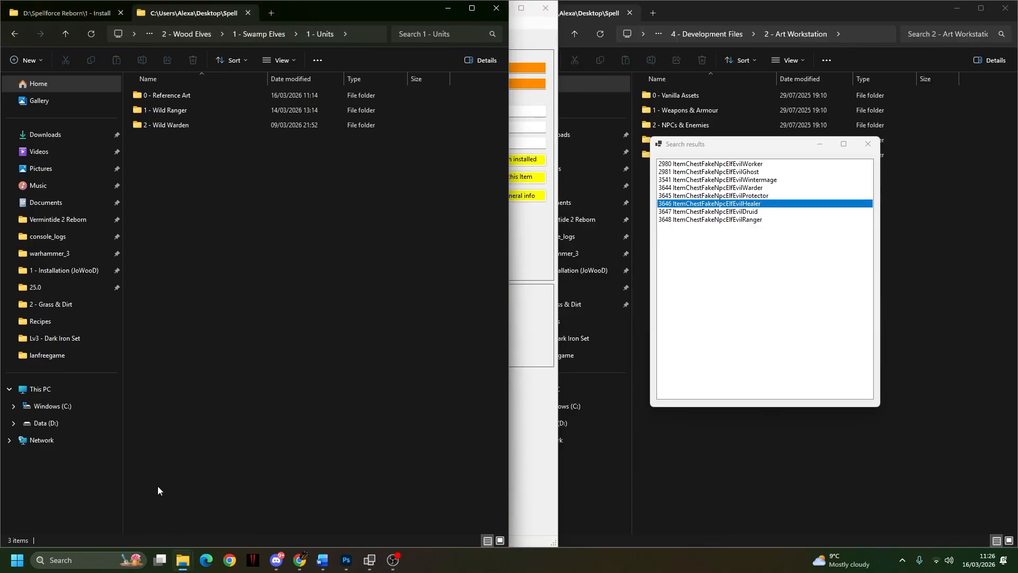
left_click(102, 11)
double_click(164, 255)
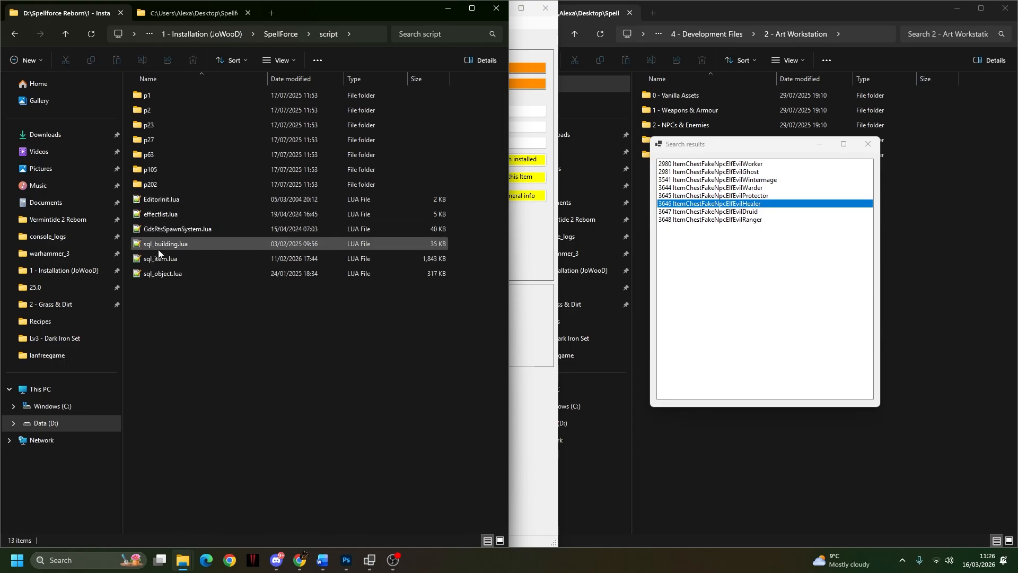
double_click(163, 258)
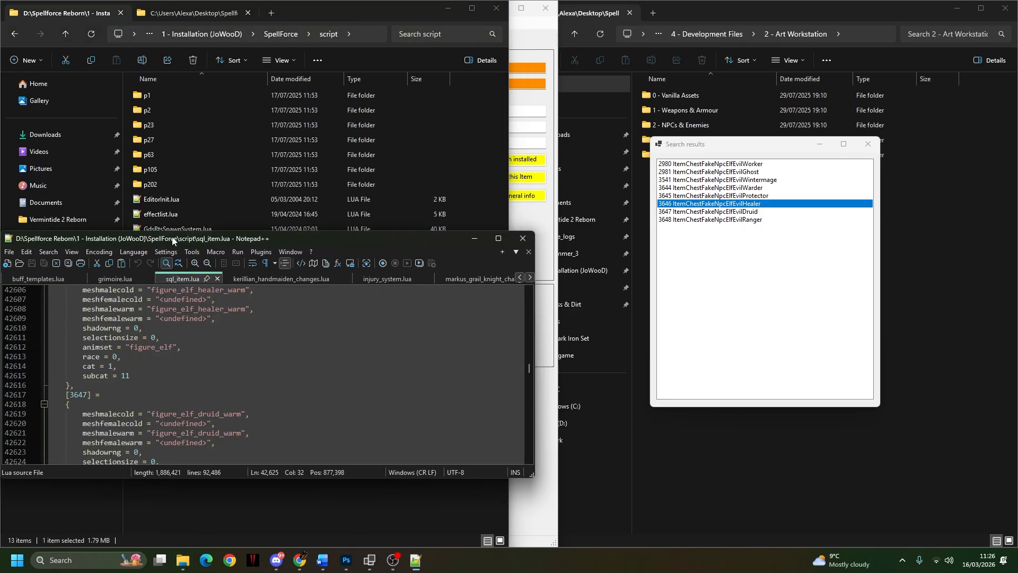
key("super+Left")
left_click(214, 237)
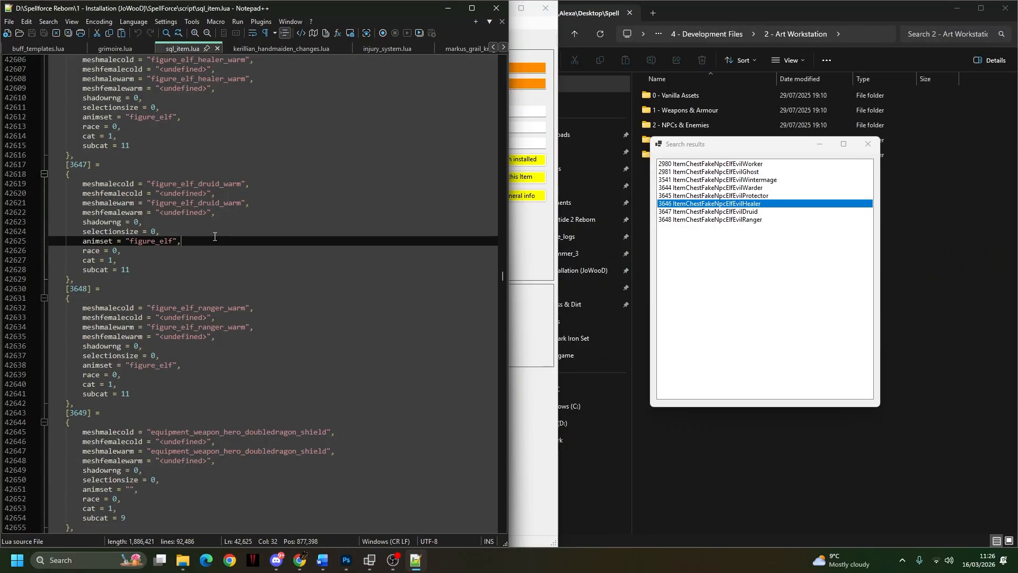
Step: Find item 3646 in sql_item.lua
key("ctrl+f")
type("3646")
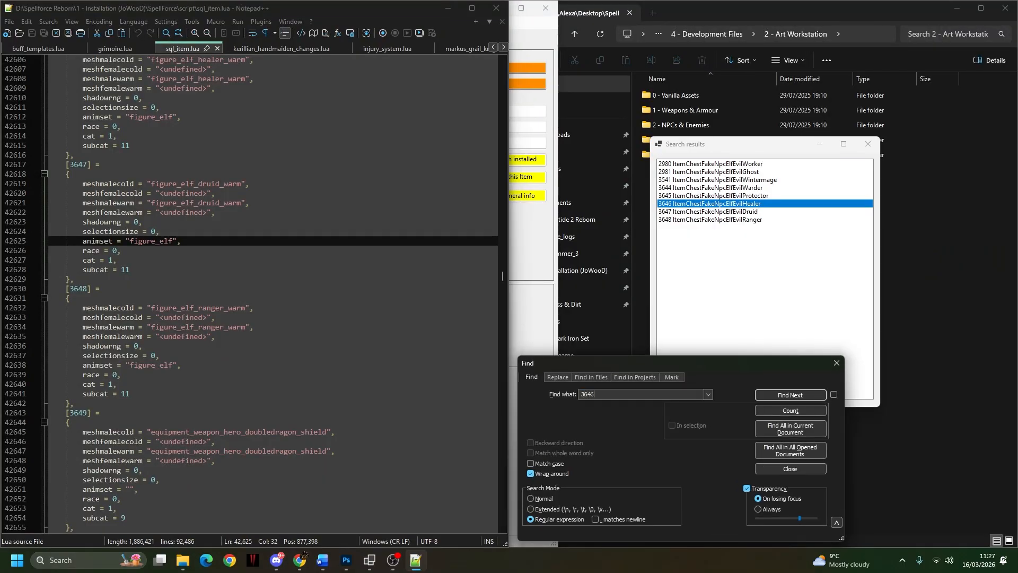
left_click(779, 397)
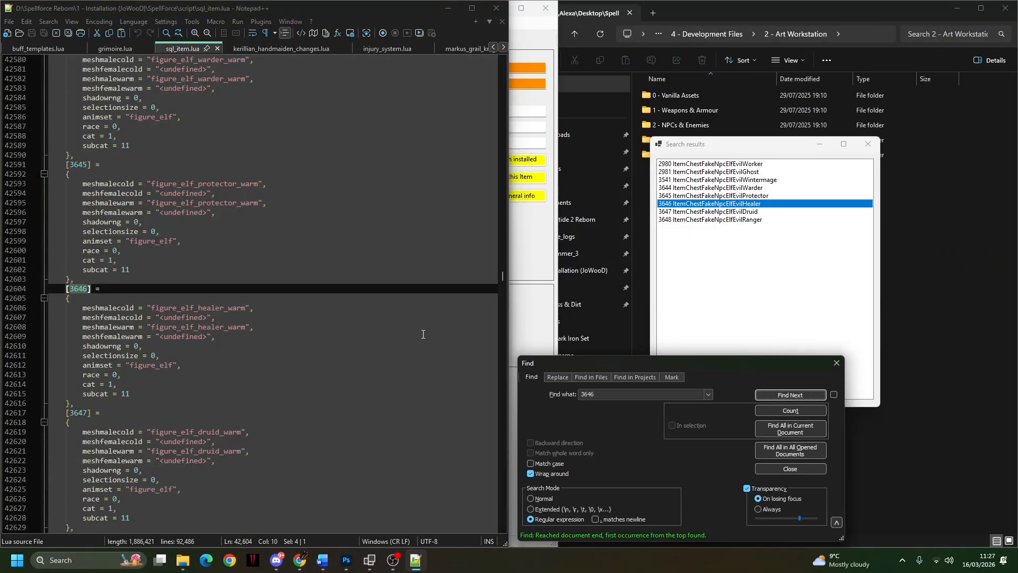
Step: Copy the mesh name figure_elf_healer_warm from the item 3646 entry and put away the windows covering the desktop's left half
left_click_drag(151, 309, 240, 308)
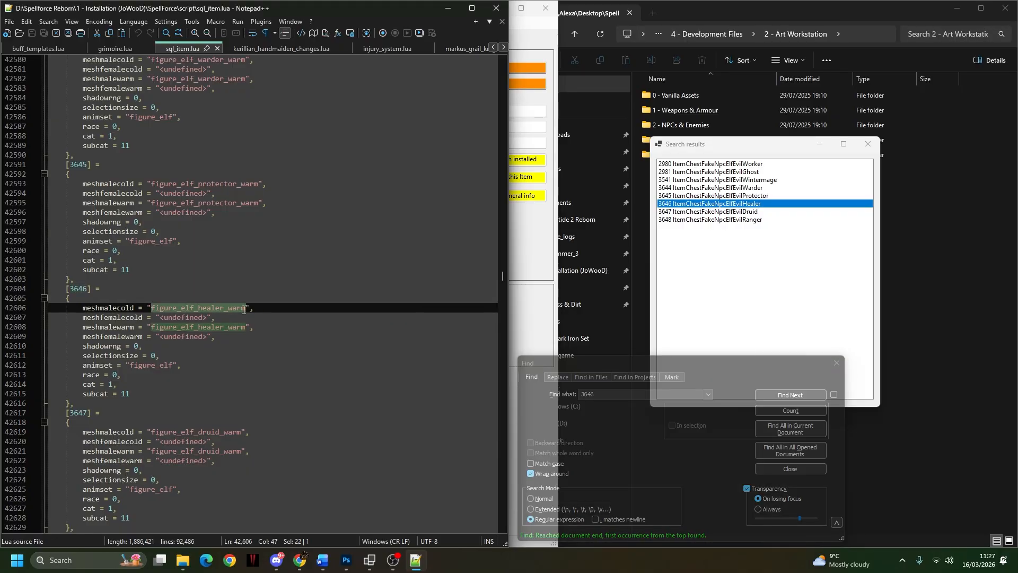
left_click(201, 309)
left_click_drag(153, 309, 245, 309)
key("ctrl+c")
left_click(447, 8)
left_click(448, 8)
left_click(495, 10)
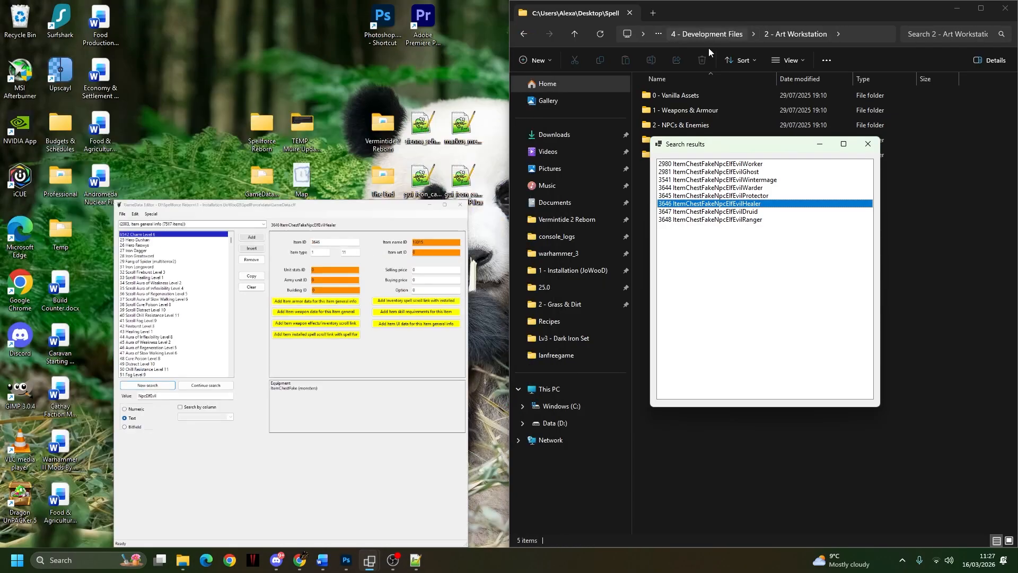
Step: Minimise the item search results, open the Figures folder of the vanilla textures by category, and search it for figure_elf_healer_warm
left_click(820, 144)
double_click(677, 96)
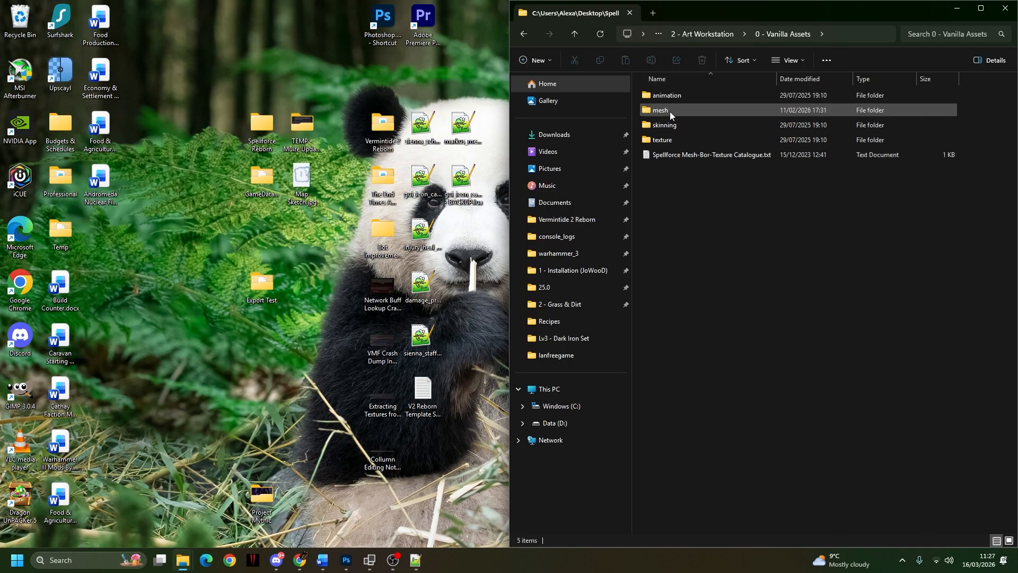
double_click(667, 141)
double_click(675, 96)
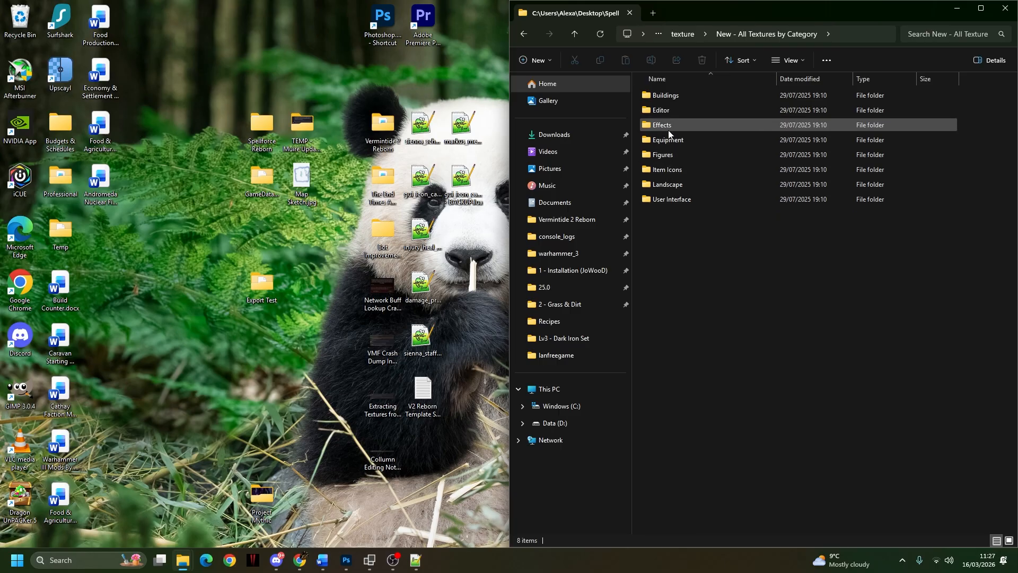
double_click(666, 155)
left_click(937, 41)
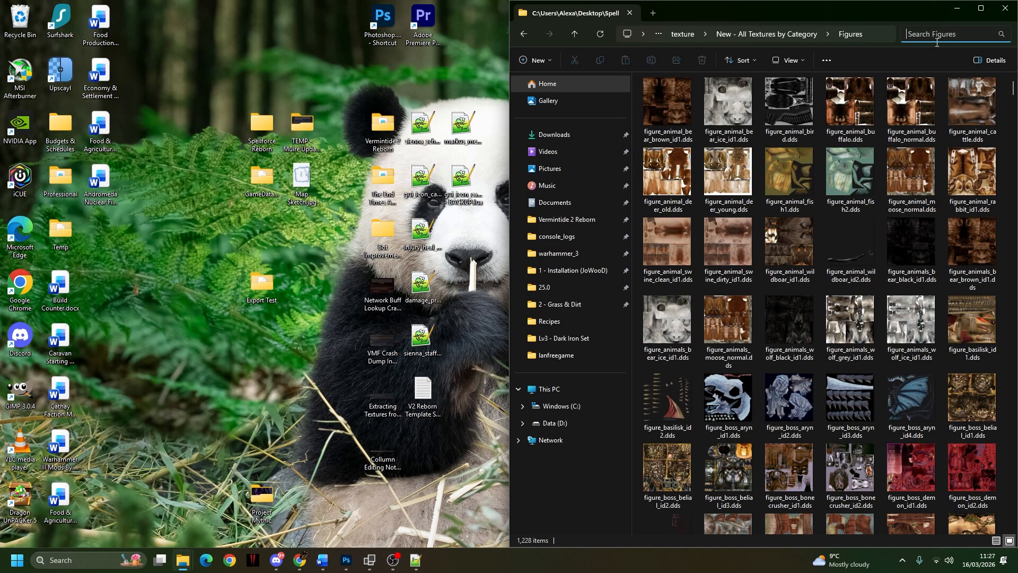
key("ctrl+v")
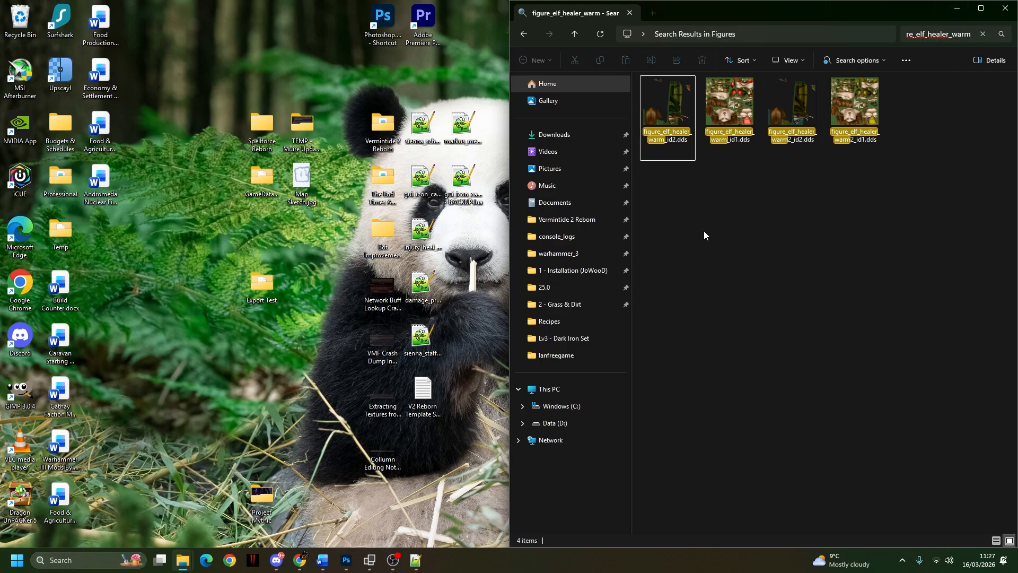
Step: Copy figure_elf_healer_warm_id1.dds and figure_elf_healer_warm_id2.dds from the Figures search results
left_click(719, 127)
left_click(666, 103)
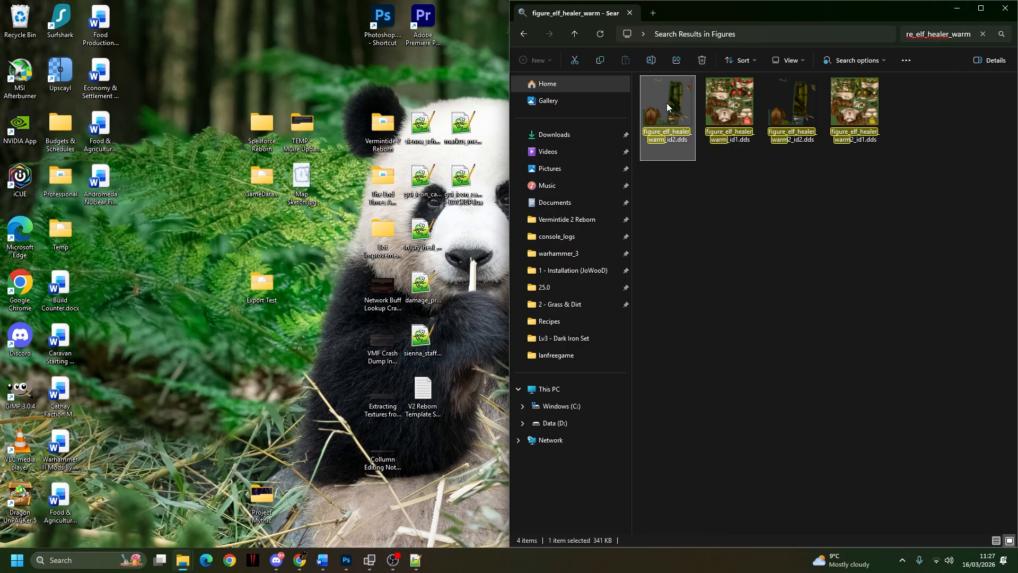
left_click(718, 115, "ctrl")
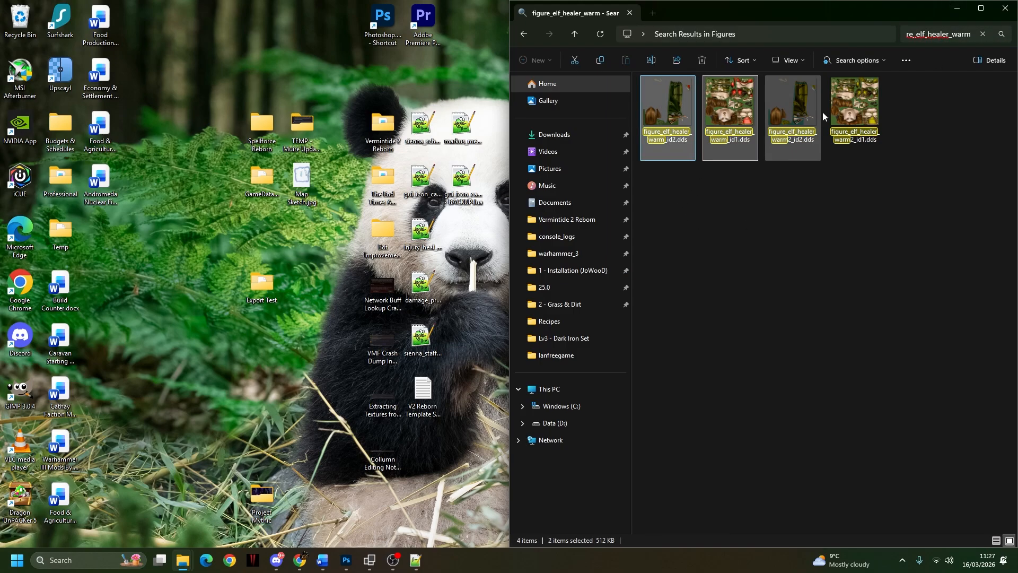
left_click(844, 118)
left_click(790, 126)
left_click(732, 133)
left_click(668, 106)
left_click(711, 110, "ctrl")
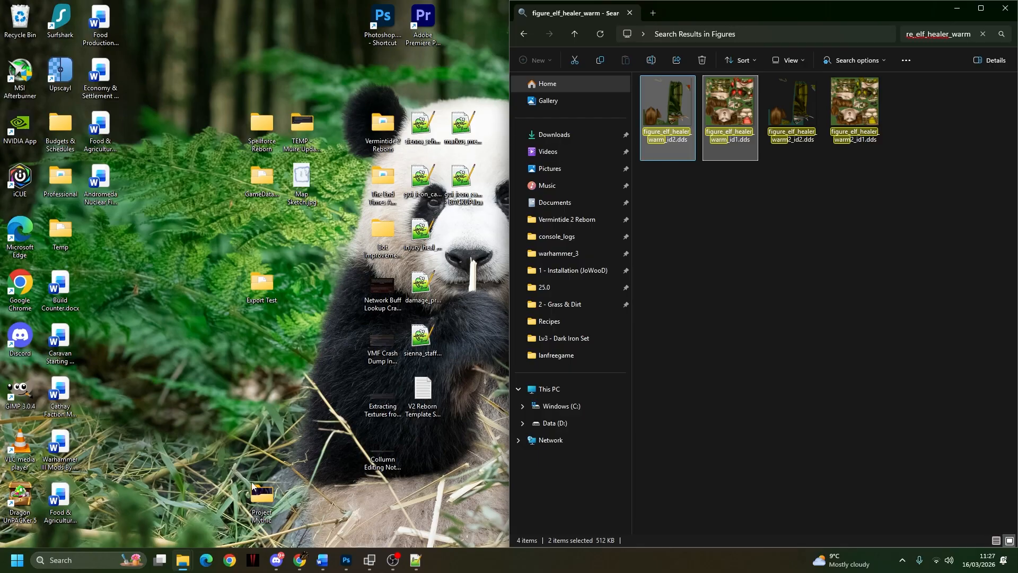
Step: Bring up the Swamp Elves 1 - Units folder and create a folder named 3 - Wild Sorceress in it
left_click(183, 564)
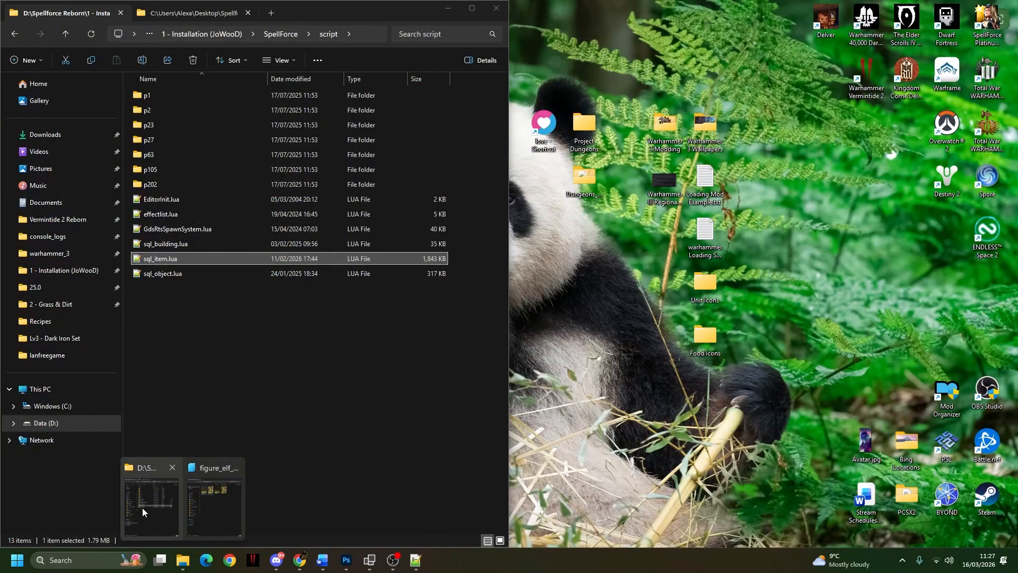
left_click(142, 507)
key("ctrl+Tab")
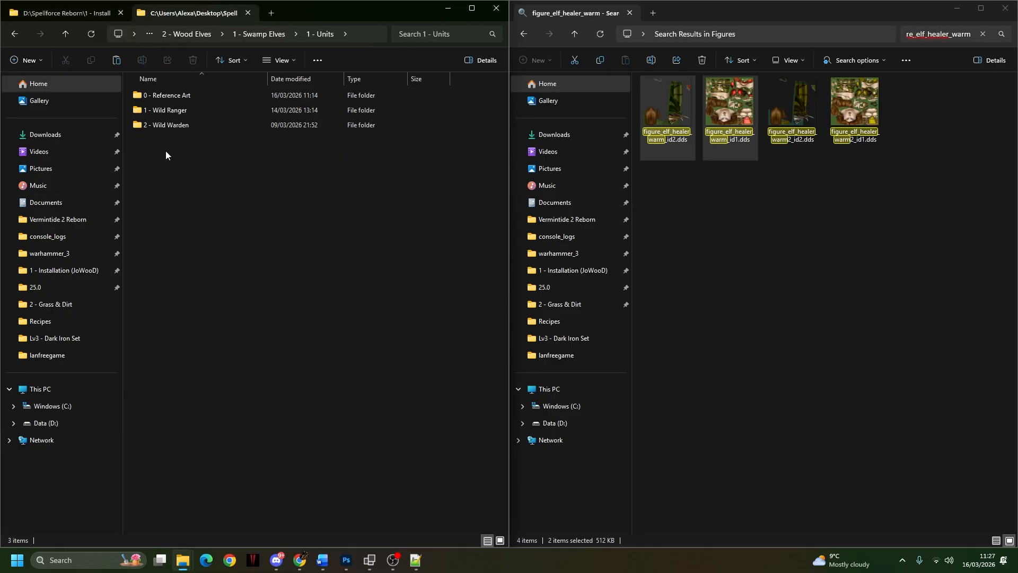
left_click(171, 112)
left_click(180, 127)
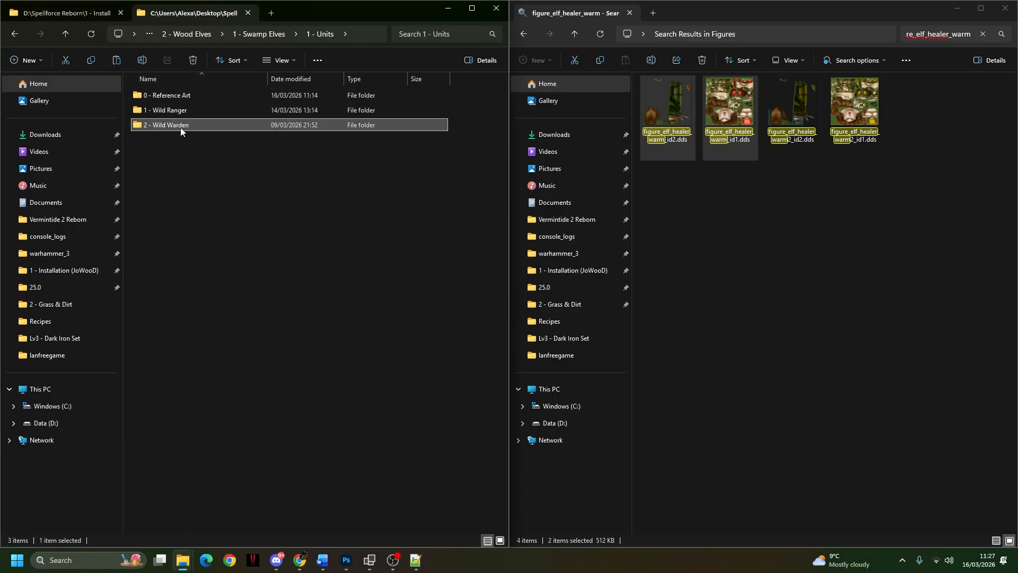
right_click(166, 171)
mouse_move(250, 284)
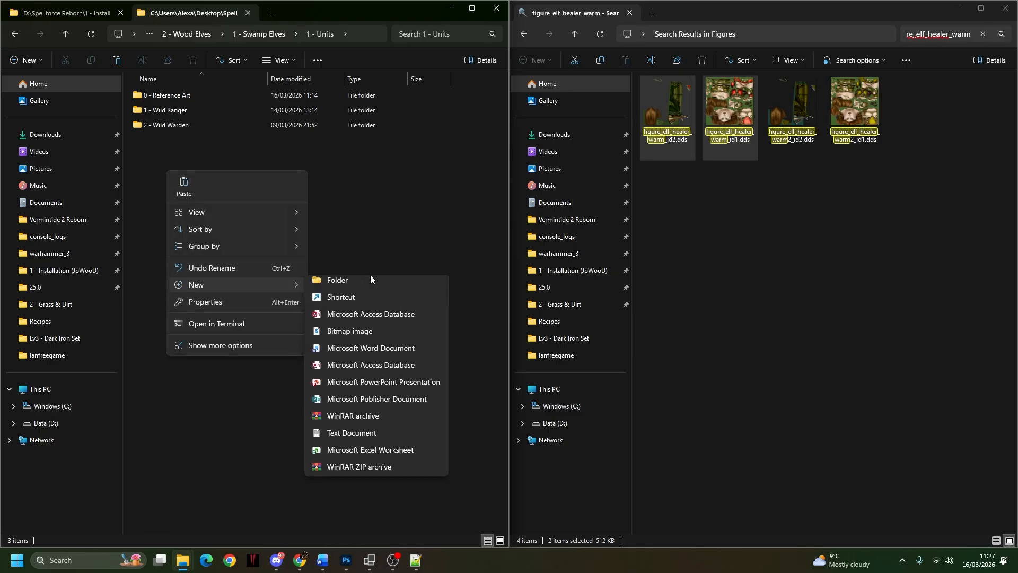
left_click(373, 280)
type("3")
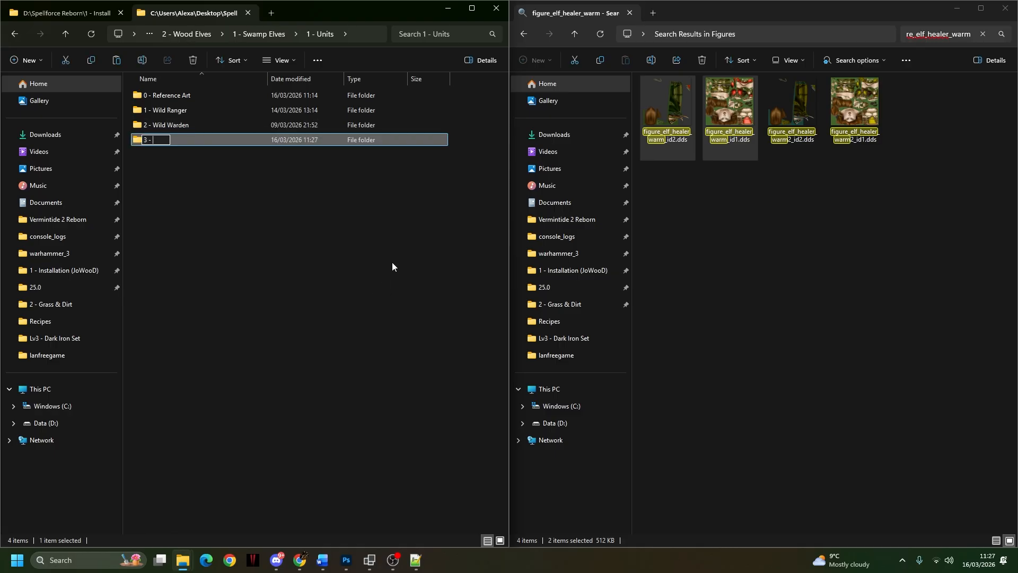
type(" - Wild Sorcer")
key("Return")
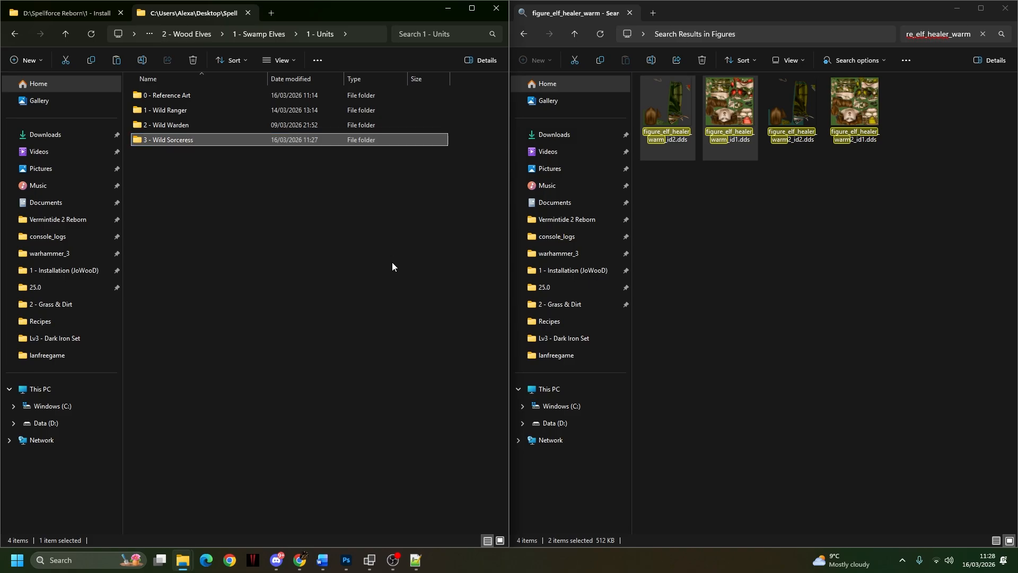
Step: Look at how the files are organised in the 2 - Wild Warden folder and return to 1 - Units
double_click(164, 140)
left_click(247, 37)
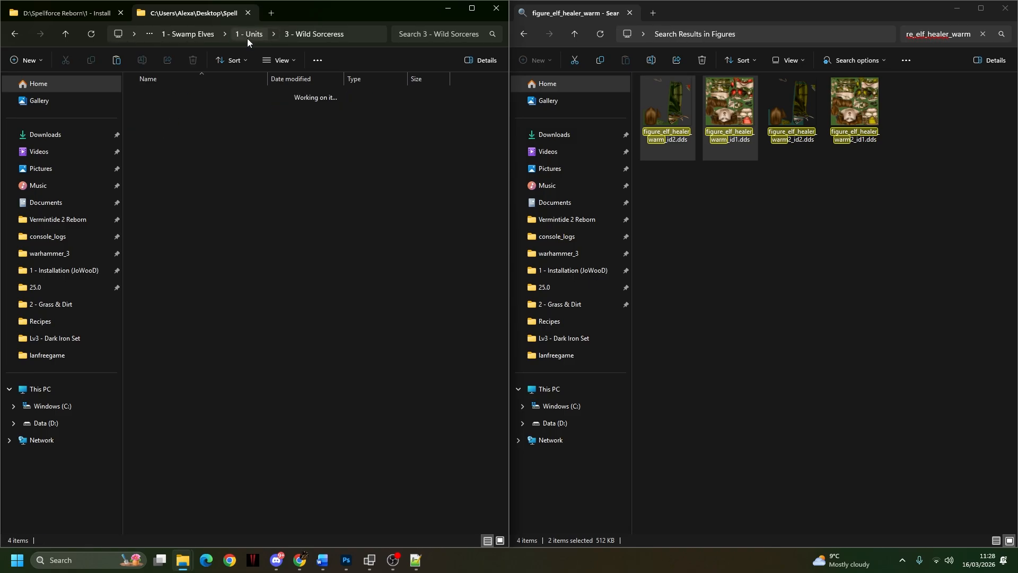
double_click(136, 111)
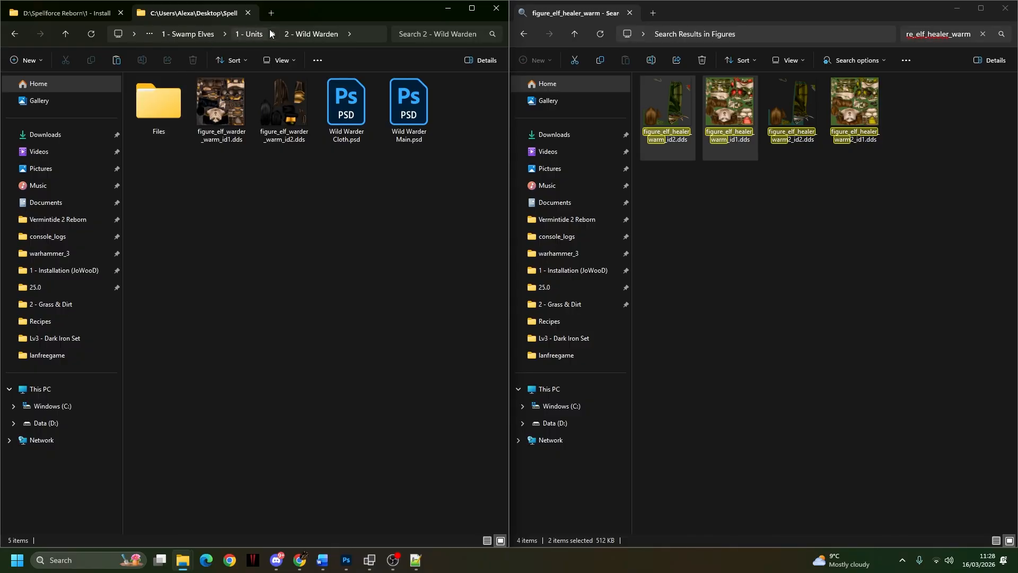
left_click(241, 35)
Step: Open the 3 - Wild Sorceress folder and create a folder named Input Files in it
double_click(170, 139)
right_click(146, 172)
mouse_move(178, 285)
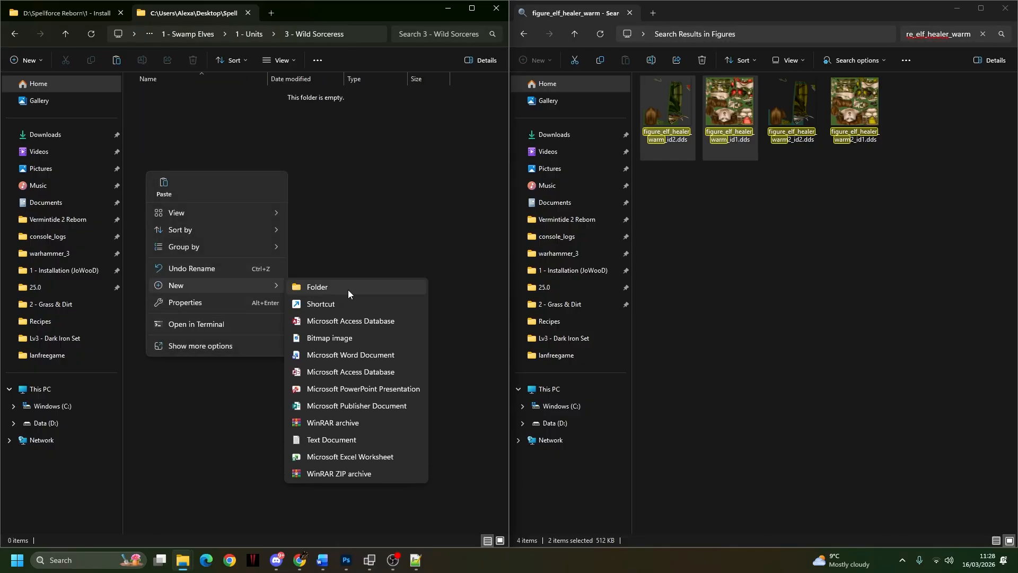
left_click(348, 290)
type("Inp")
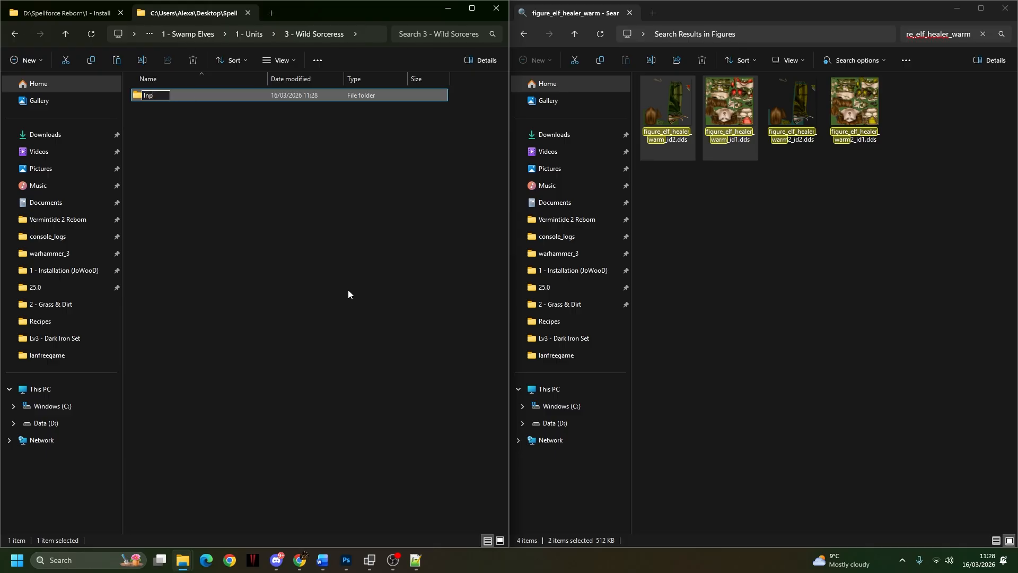
type("ut Files")
key("Return")
Step: Paste the two copied healer textures into the Input Files folder and display them as thumbnails
left_click(231, 152)
double_click(159, 95)
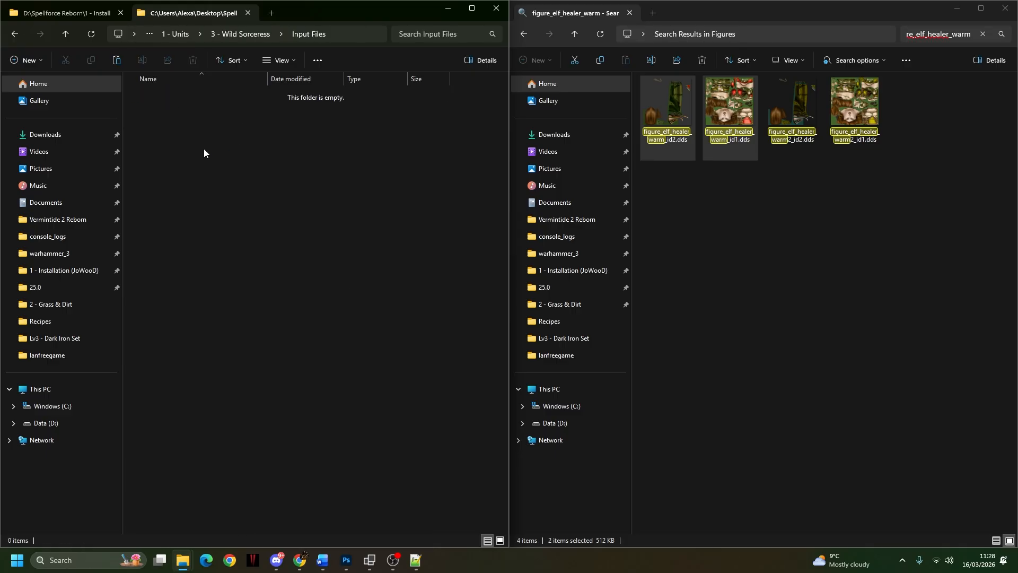
key("ctrl+v")
left_click(277, 60)
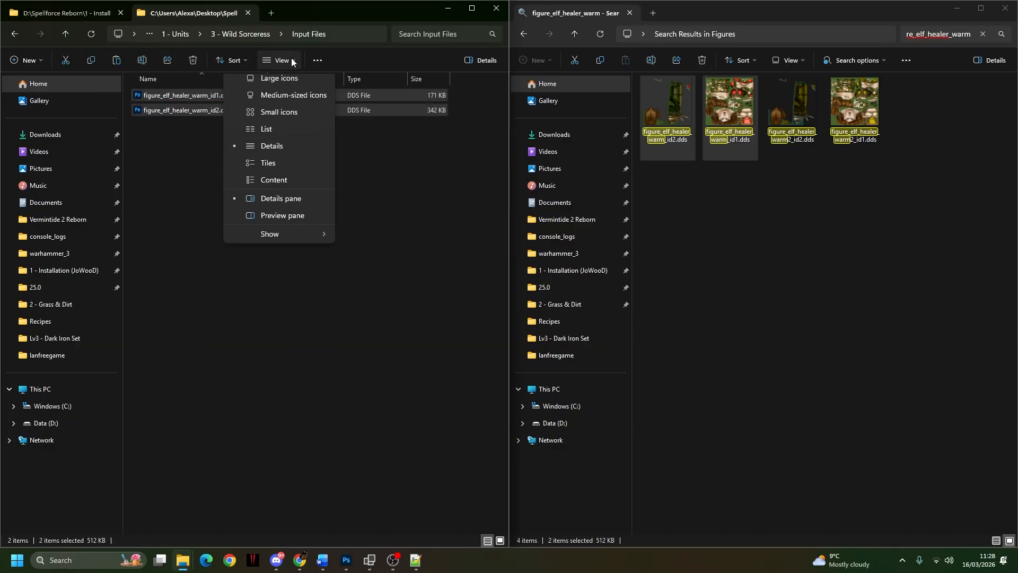
left_click(281, 102)
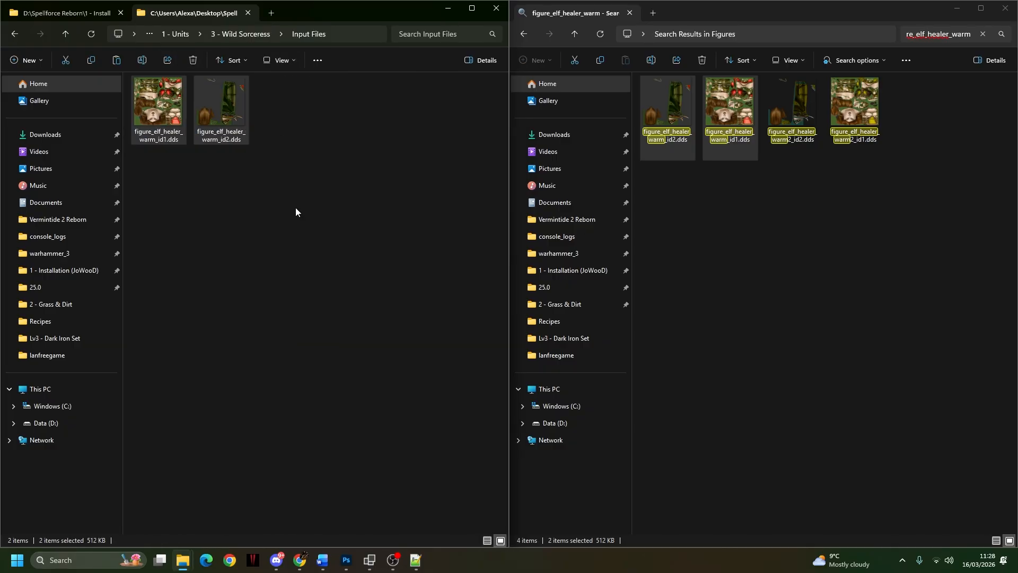
Step: Paste the two healer textures into the 3 - Wild Sorceress folder as well and display its contents as thumbnails
left_click(241, 33)
left_click(189, 148)
key("ctrl+v")
left_click(226, 237)
left_click(280, 60)
left_click(275, 104)
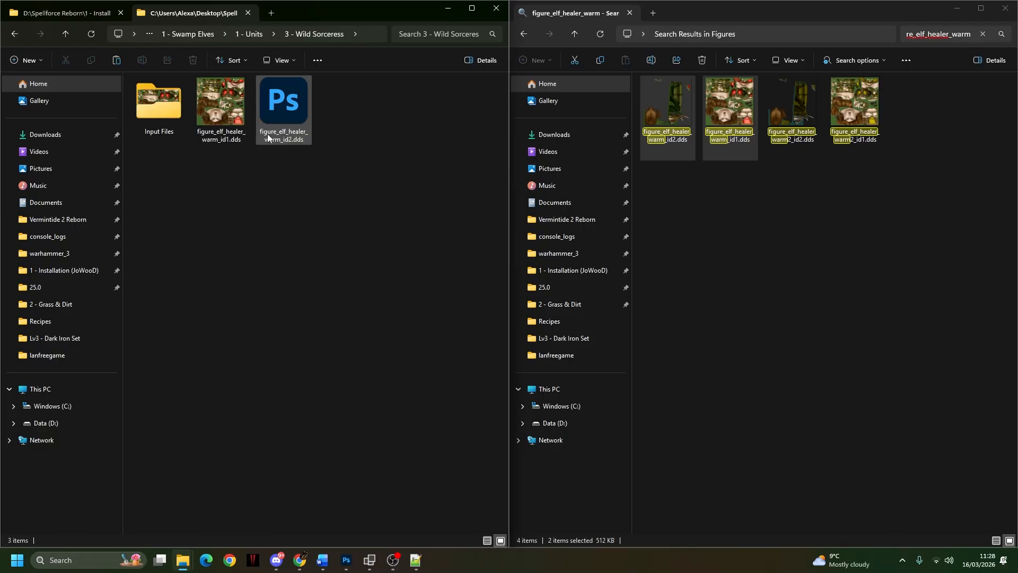
Step: Review the texture copies in the Input Files folder and in the 3 - Wild Sorceress folder
left_click_drag(368, 214, 192, 106)
left_click(170, 140)
left_click(165, 115)
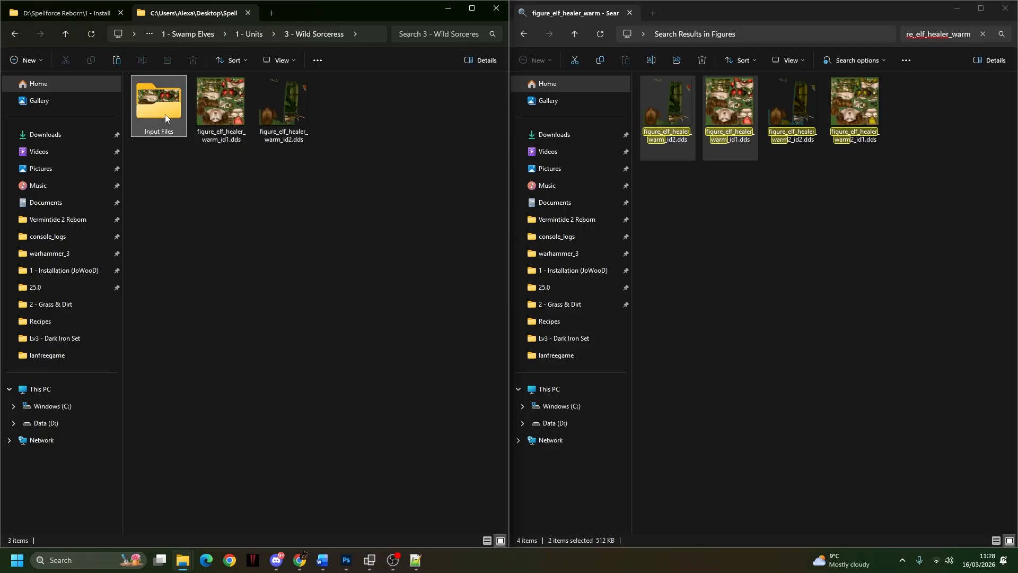
double_click(164, 114)
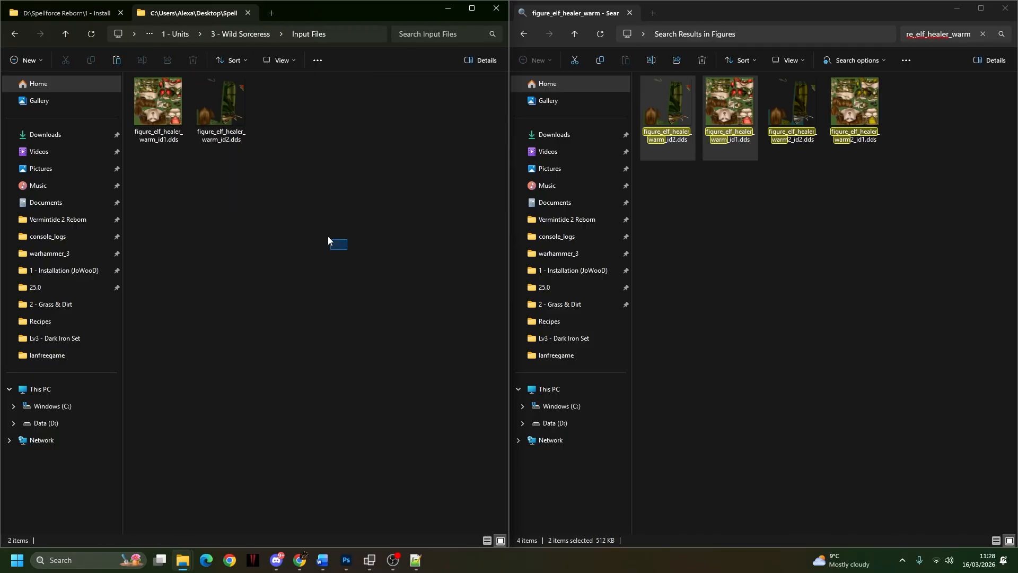
left_click(241, 35)
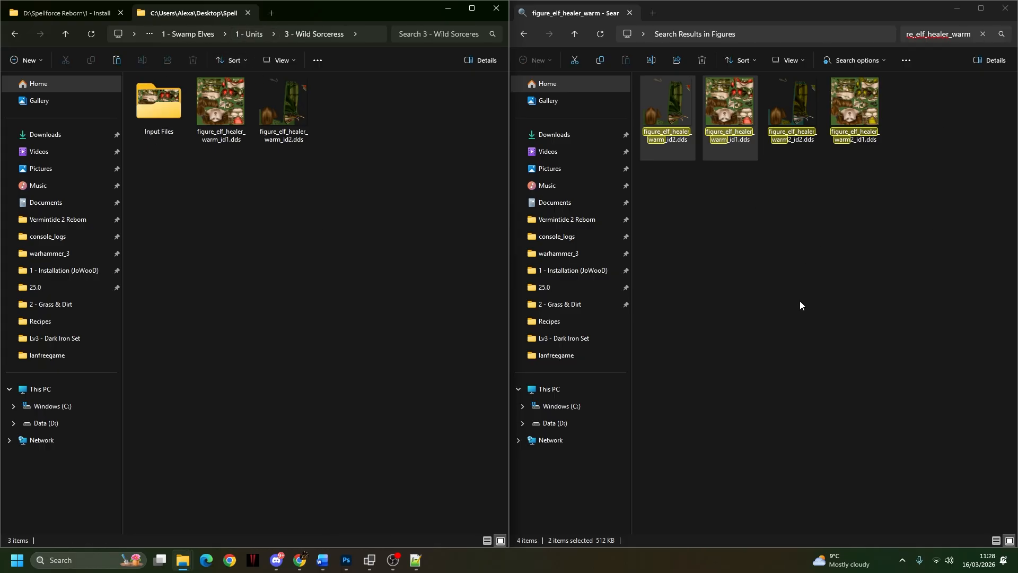
left_click_drag(369, 232, 233, 115)
left_click(255, 196)
Step: Open the 0 - Reference Art folder in 1 - Units and examine Amber & Brown Leather Reference.png
left_click(248, 35)
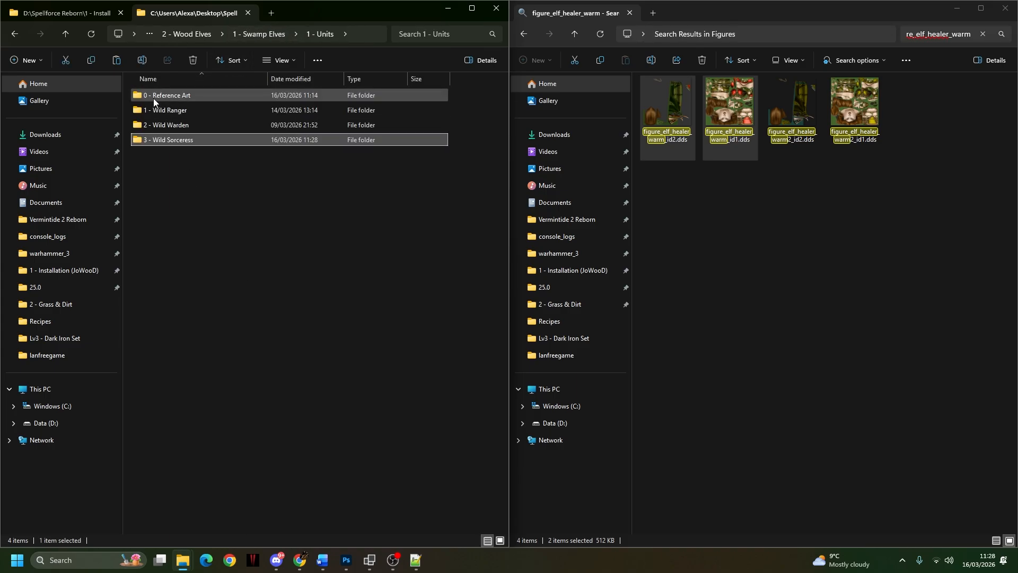
left_click(167, 112)
left_click(174, 141)
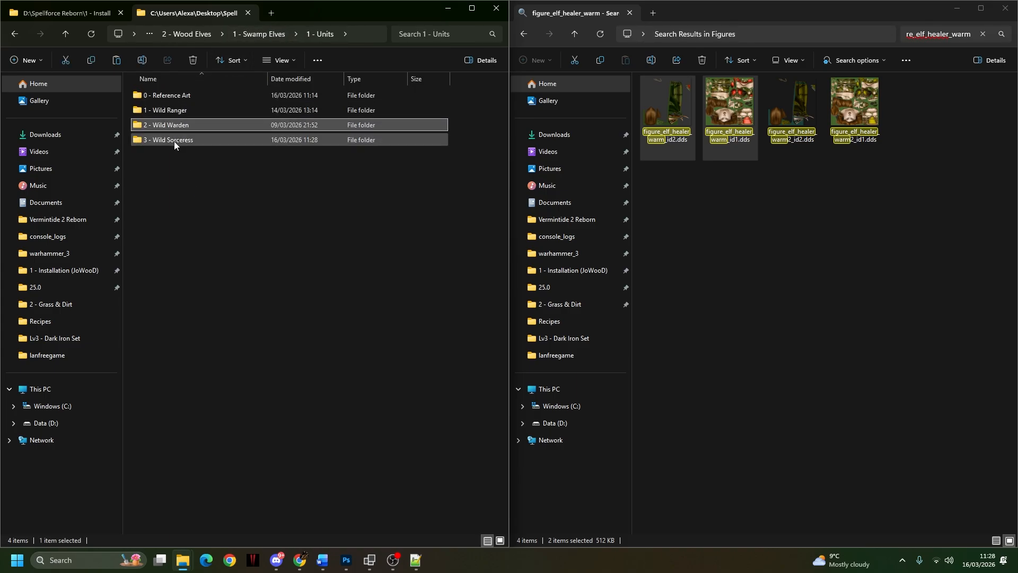
double_click(165, 97)
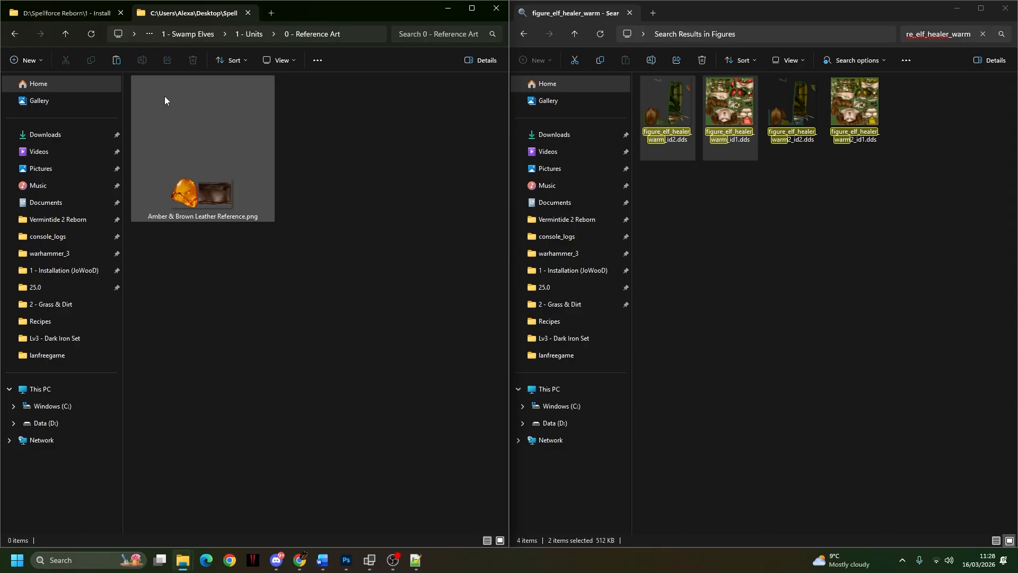
left_click(201, 199)
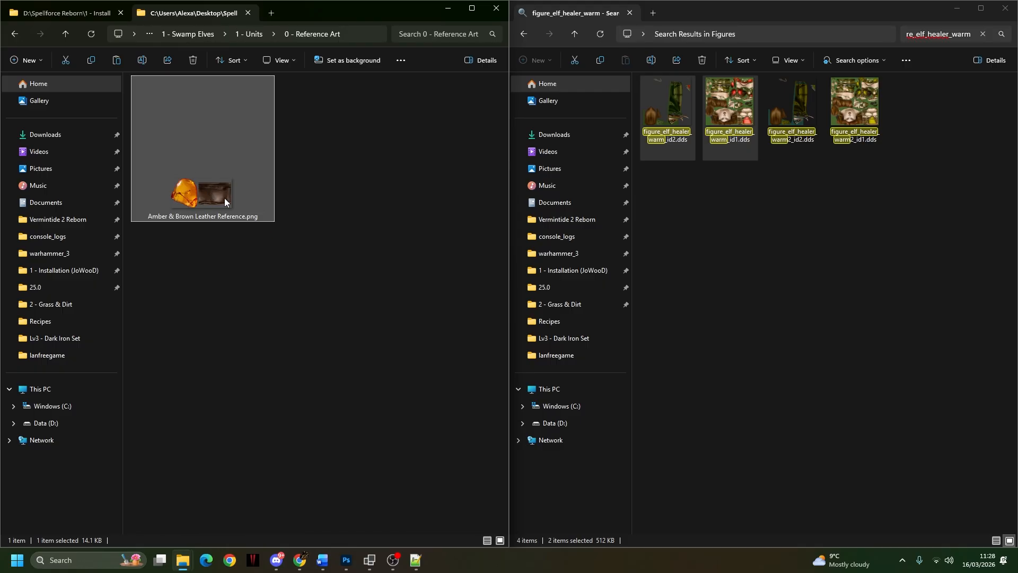
mouse_move(224, 199)
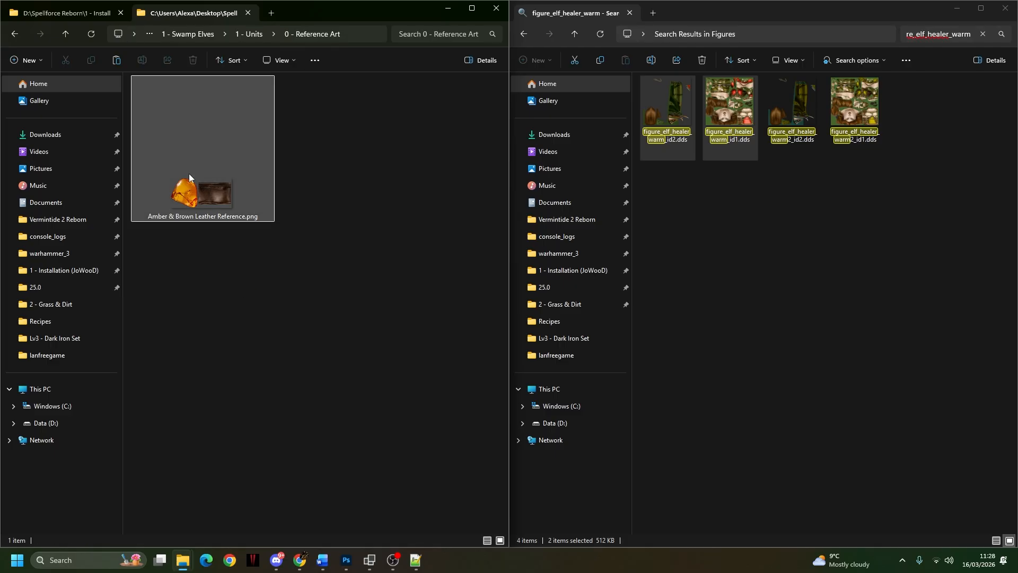
Step: Return to 3 - Wild Sorceress and open figure_elf_healer_warm_id1.dds in Photoshop with alpha loaded as a channel instead of transparency
left_click(246, 36)
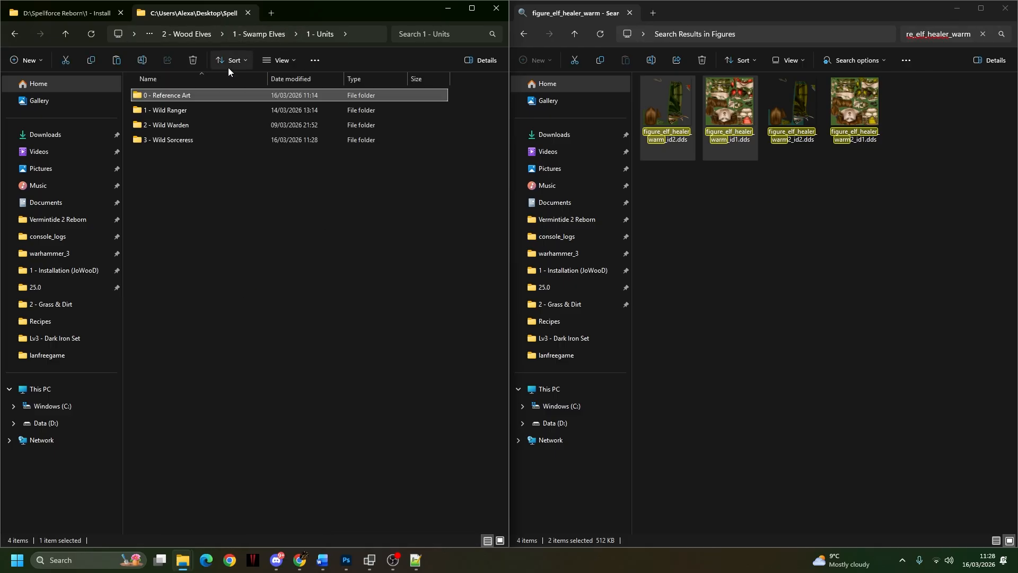
left_click(236, 37)
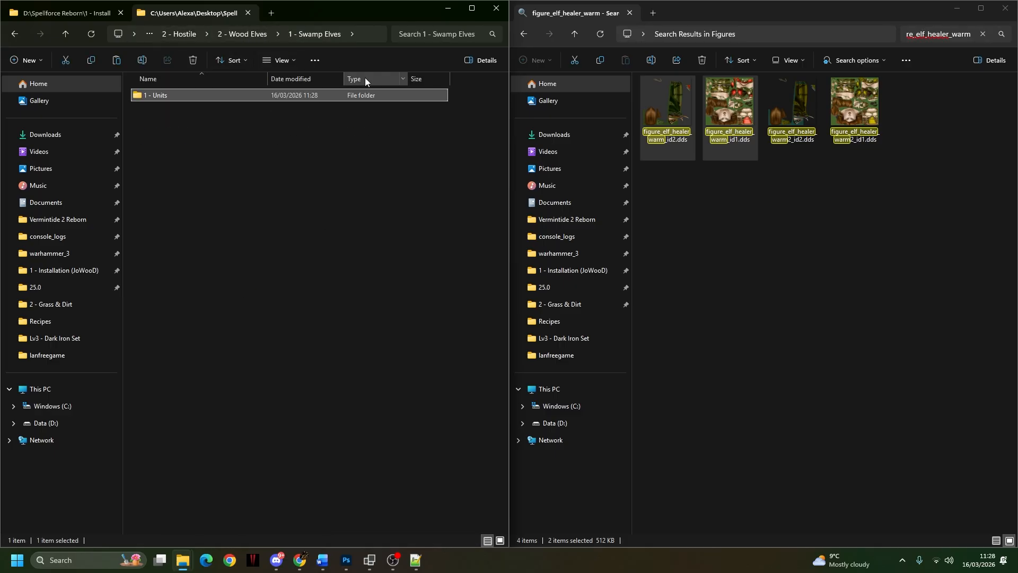
double_click(160, 99)
double_click(163, 139)
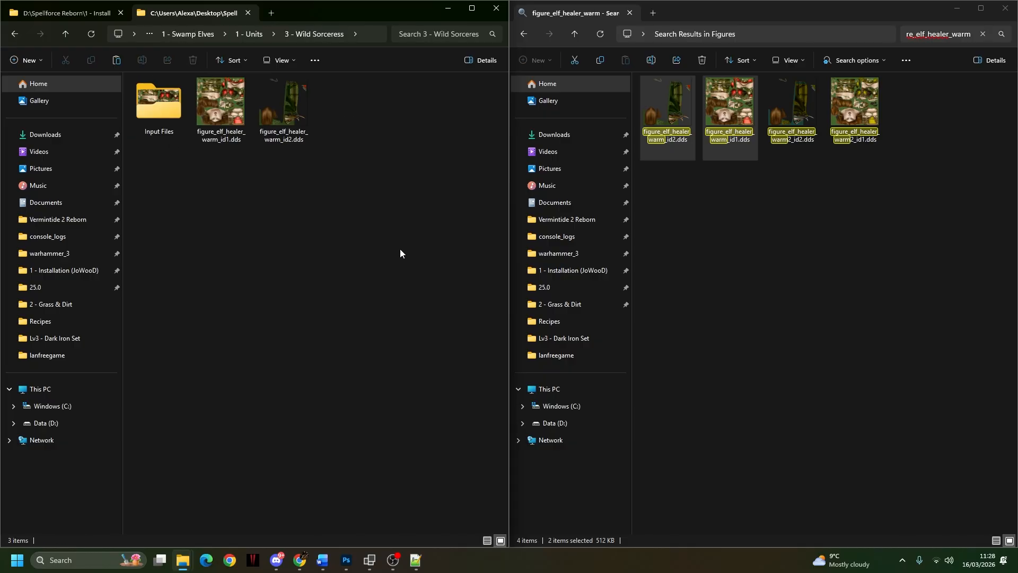
double_click(216, 98)
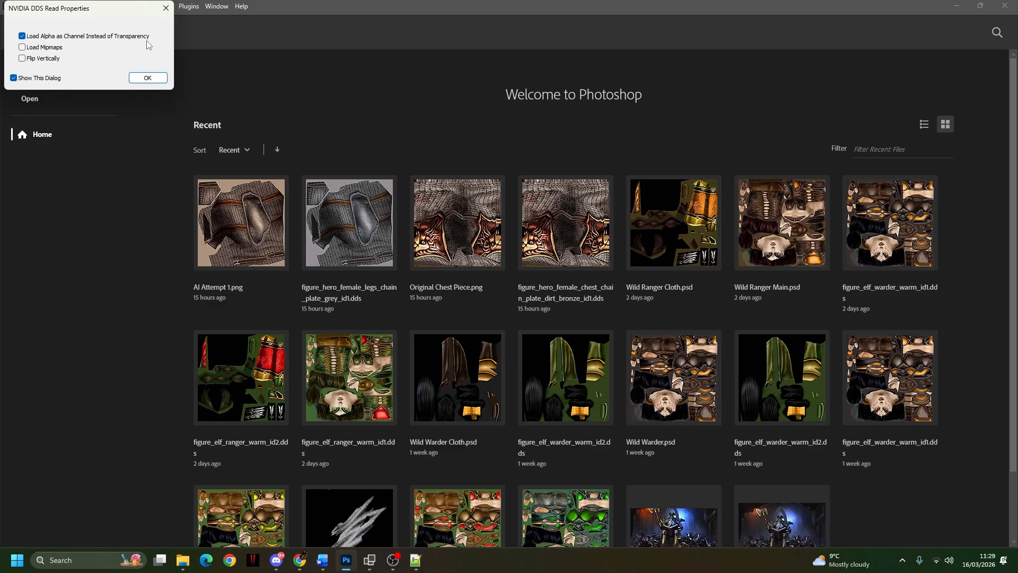
left_click(148, 78)
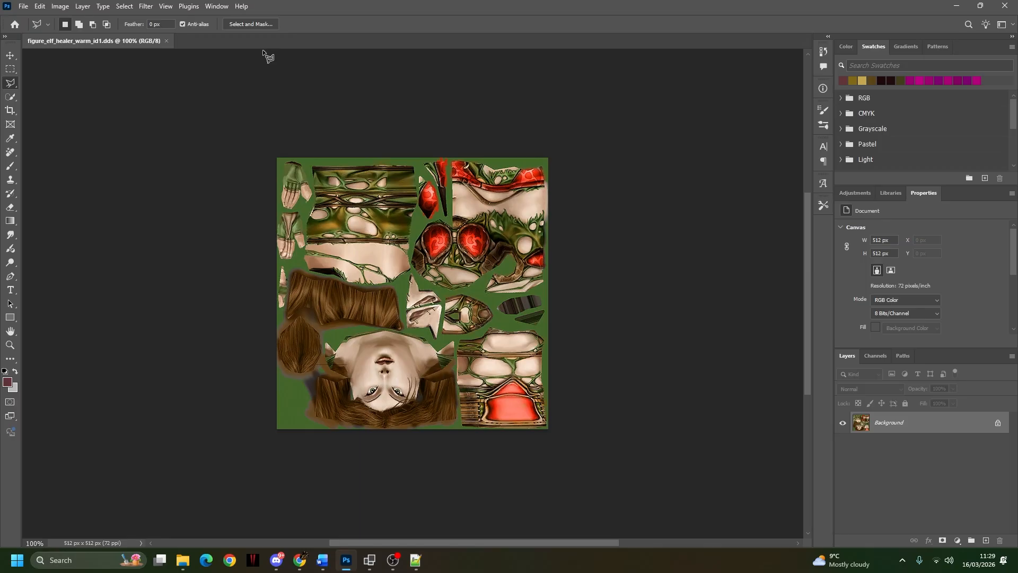
Step: Save the opened texture in Photoshop format as Wild Sorceress Main in the 3 - Wild Sorceress folder
left_click(23, 6)
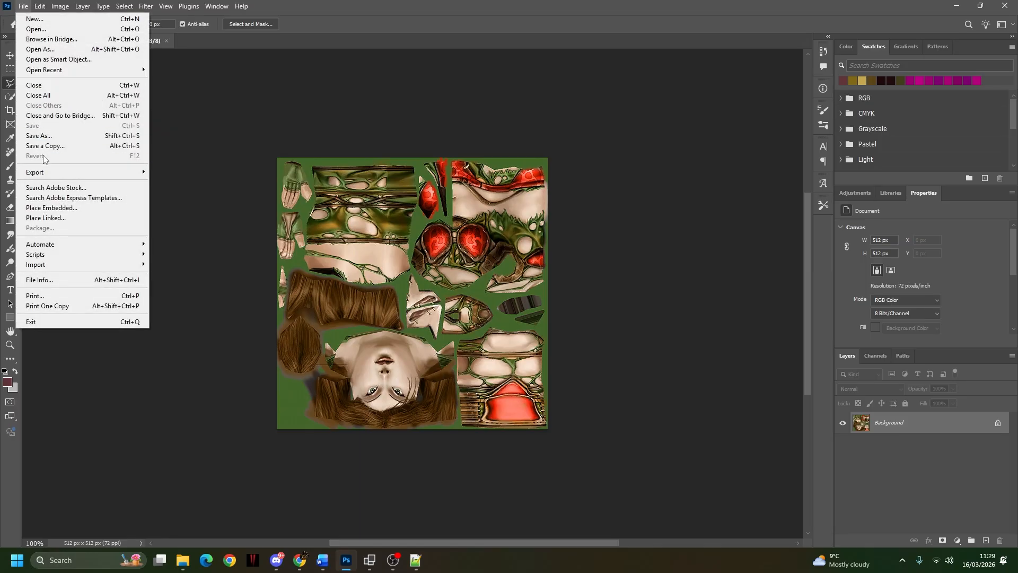
left_click(39, 136)
left_click(155, 291)
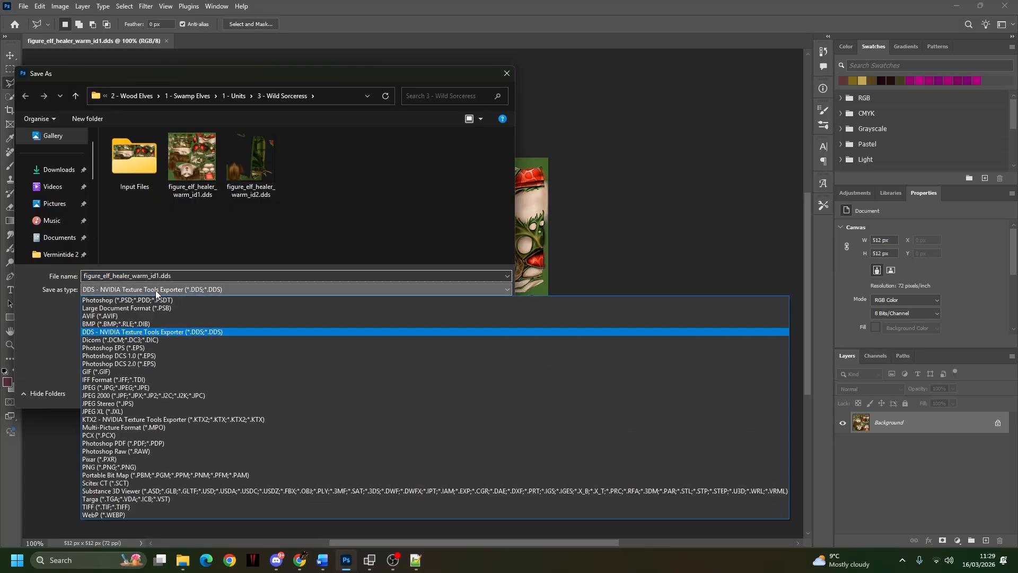
left_click(154, 300)
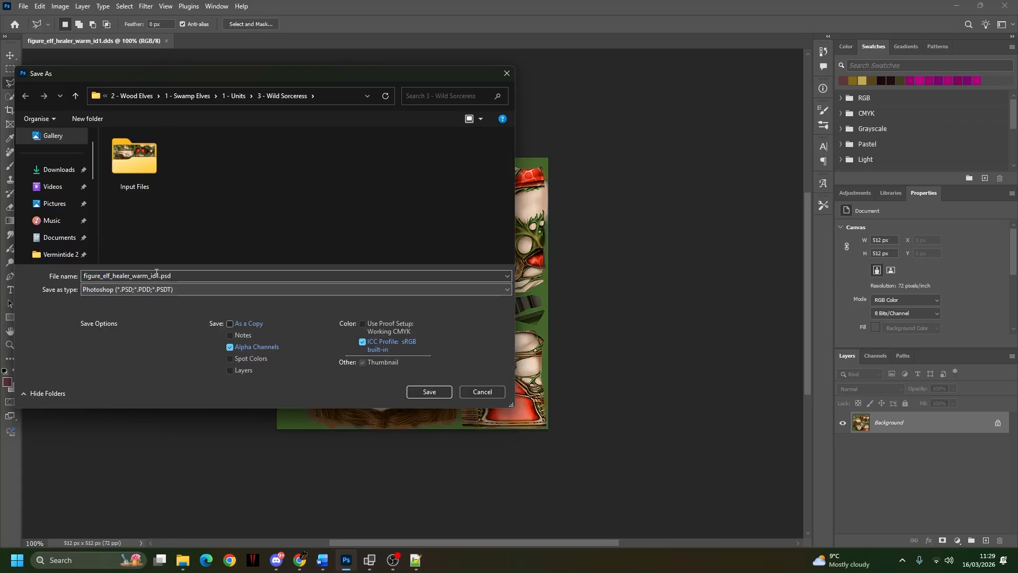
type("Wild Sorc")
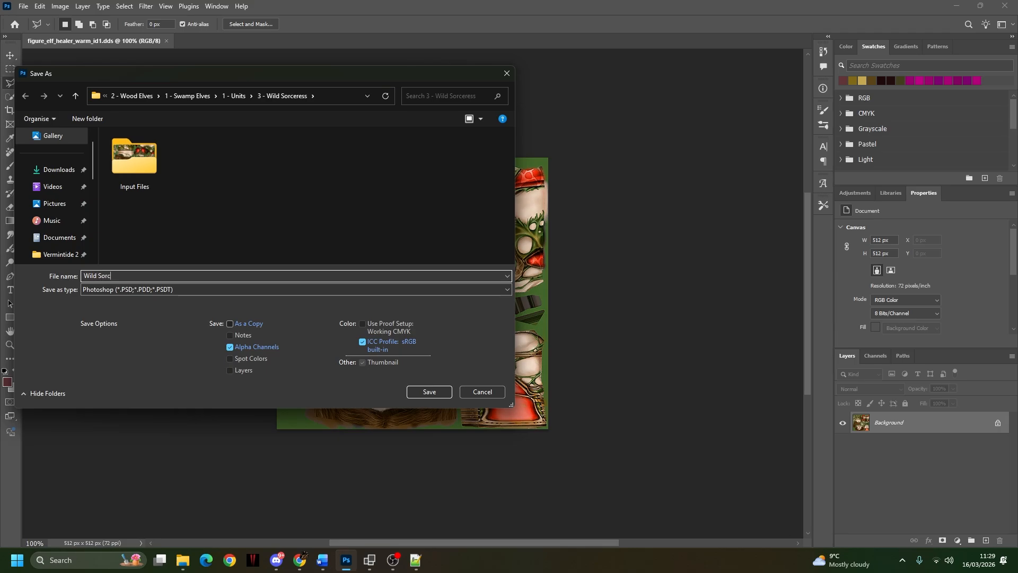
type("eress Main")
key("Return")
Step: Close the figure search results and open figure_elf_healer_warm_id2.dds from 3 - Wild Sorceress, loading alpha as a channel instead of transparency
mouse_move(182, 560)
left_click(209, 525)
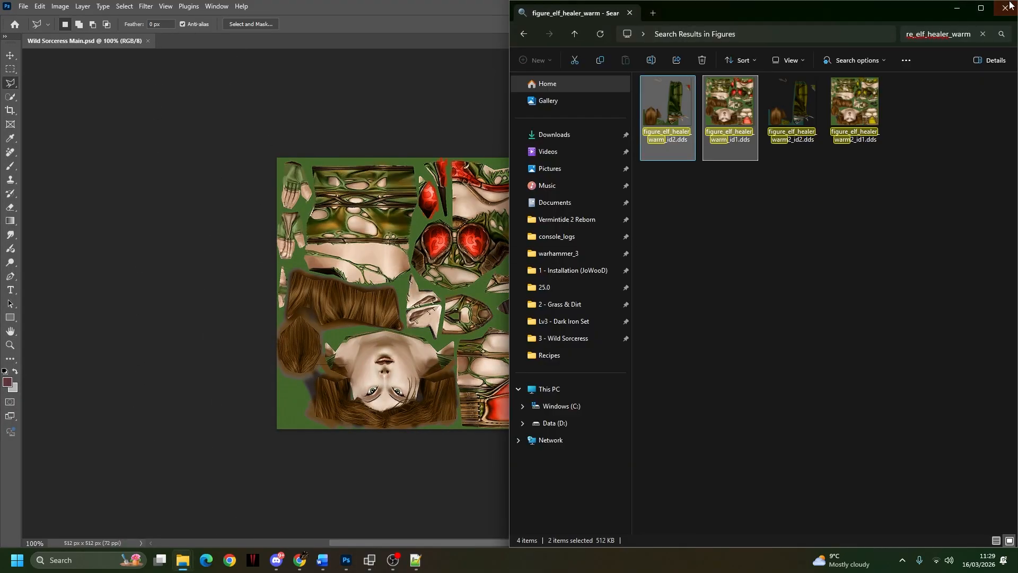
left_click(1005, 7)
left_click(182, 560)
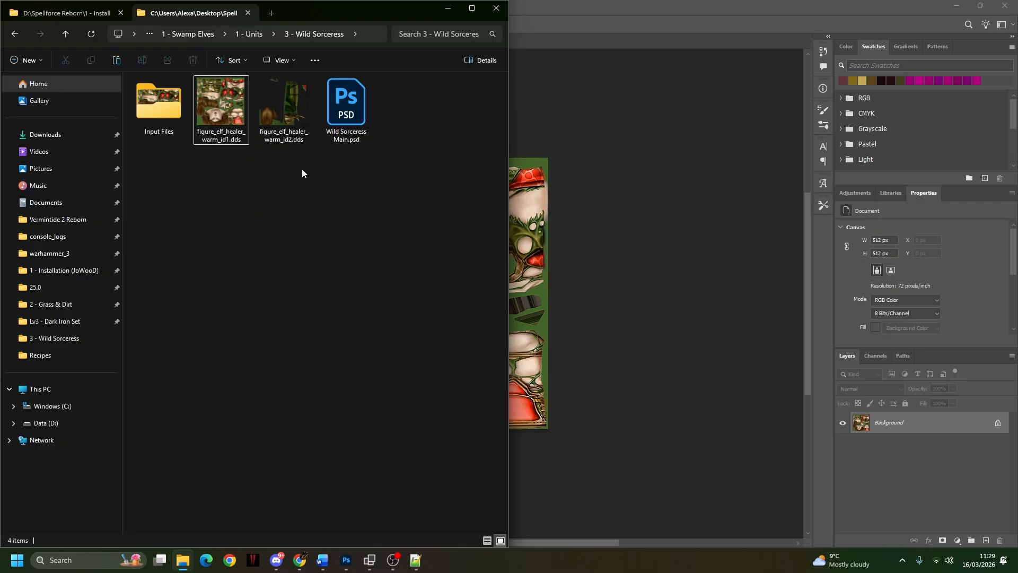
double_click(291, 104)
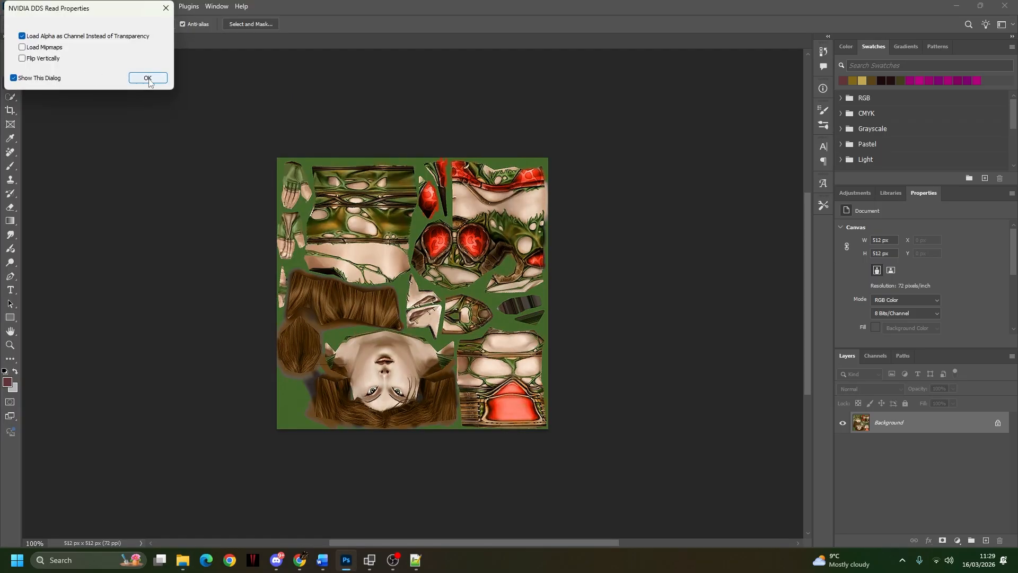
left_click(147, 78)
Step: Save the opened texture in Photoshop format as Wild Sorceress Cloth.psd in the 3 - Wild Sorceress folder
left_click(24, 6)
left_click(33, 136)
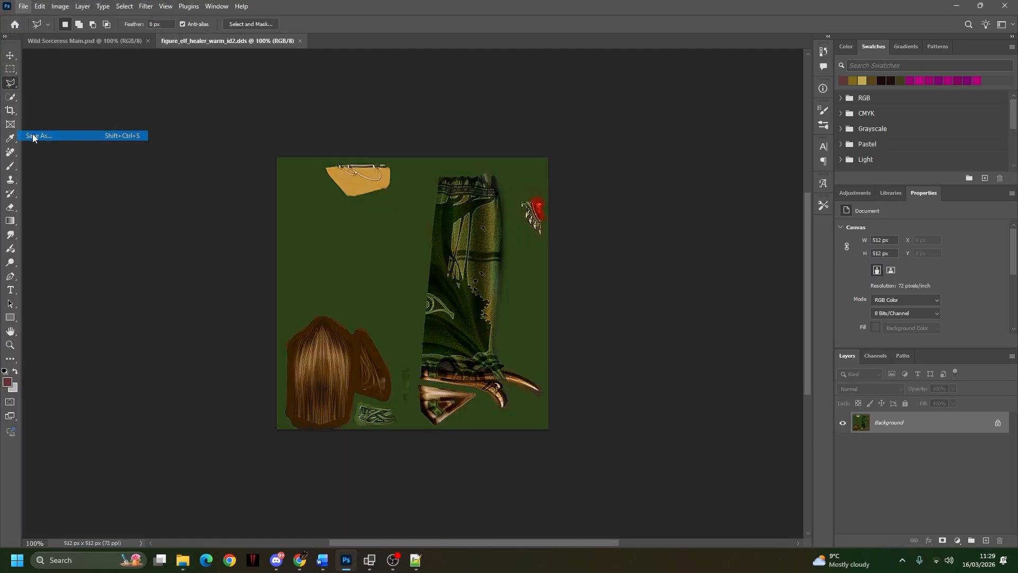
left_click(151, 290)
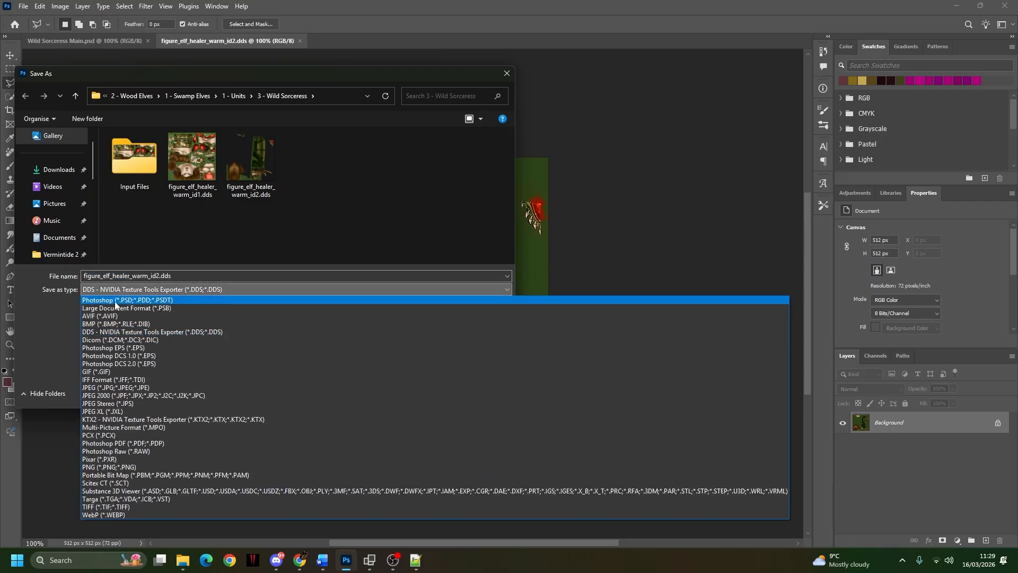
left_click(134, 301)
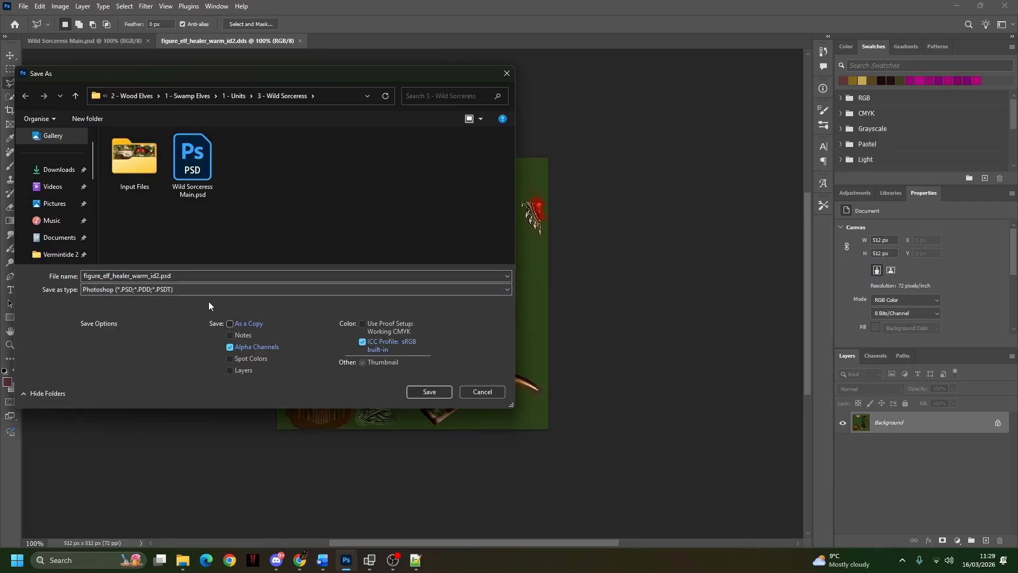
left_click(194, 169)
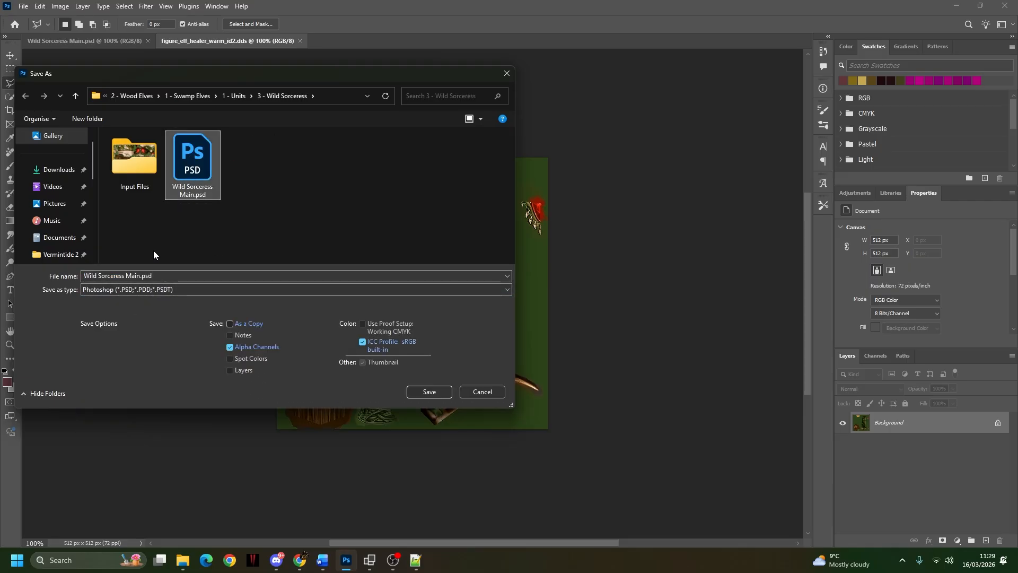
left_click(134, 275)
double_click(134, 276)
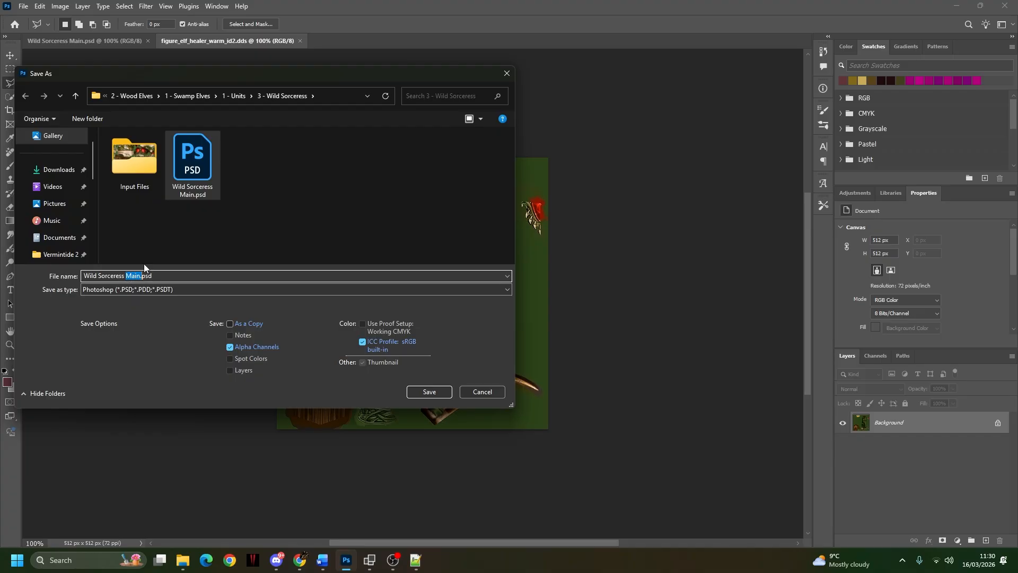
type("Cloth")
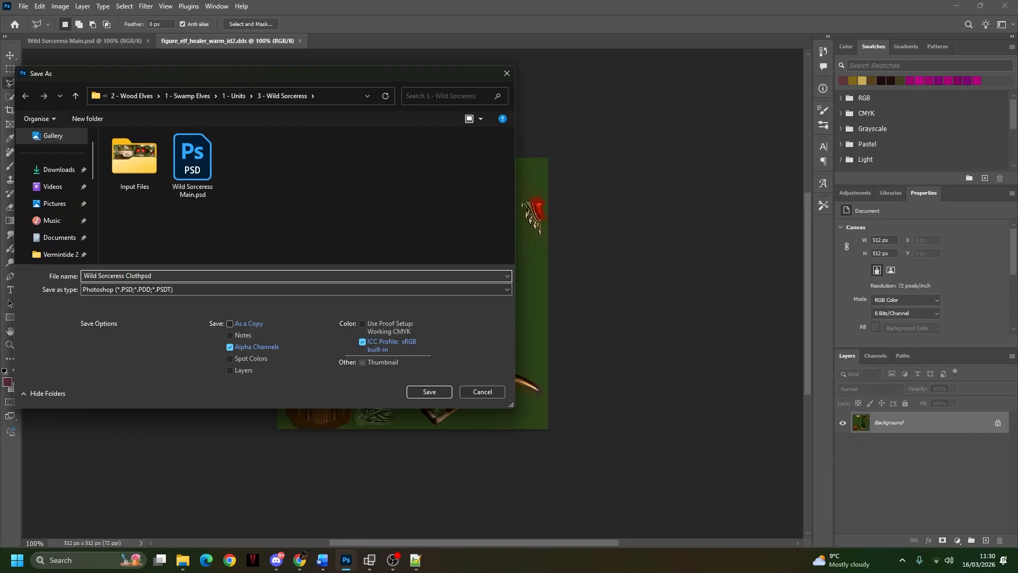
type(".")
key("Return")
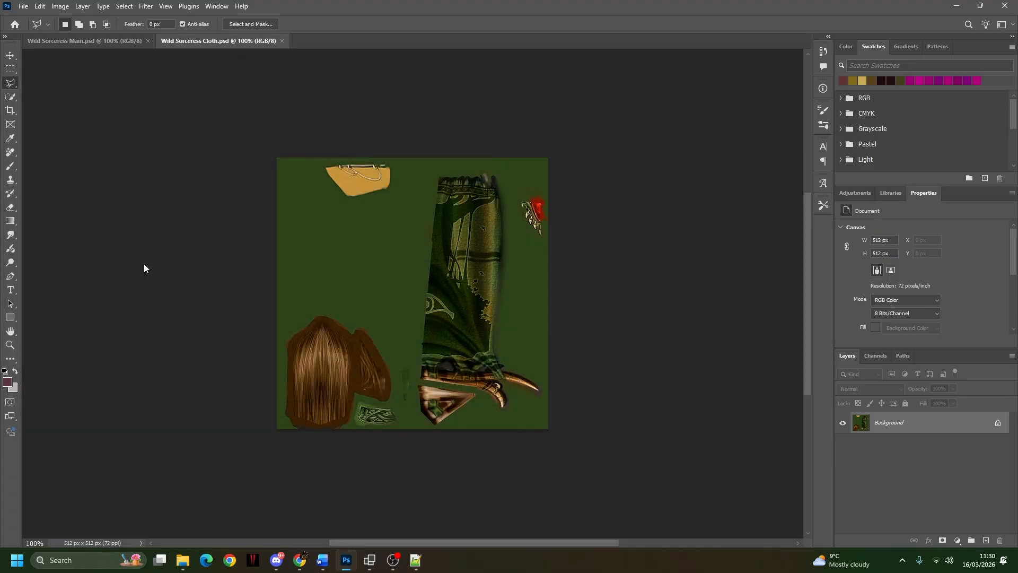
left_click(393, 561)
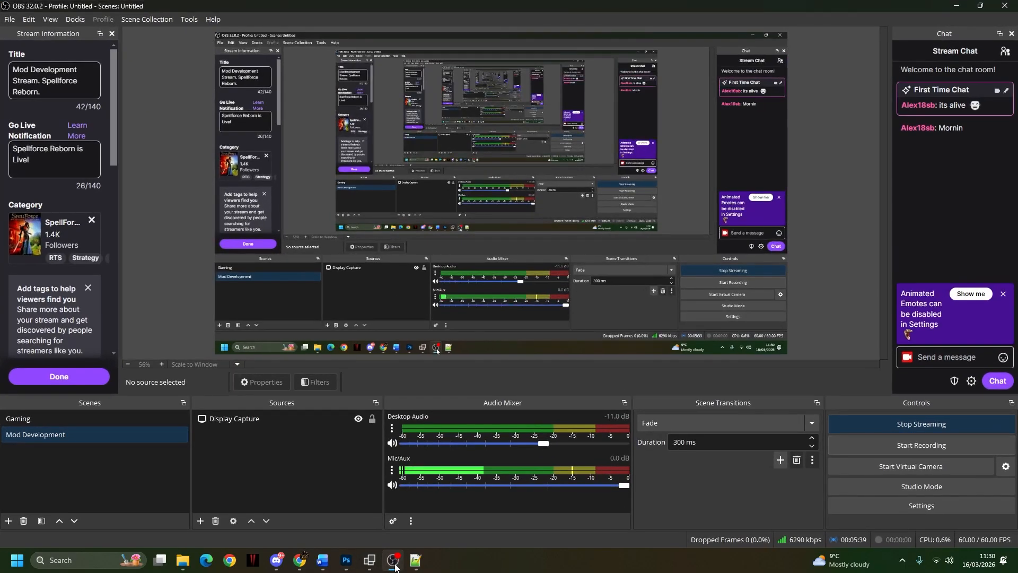
left_click(395, 564)
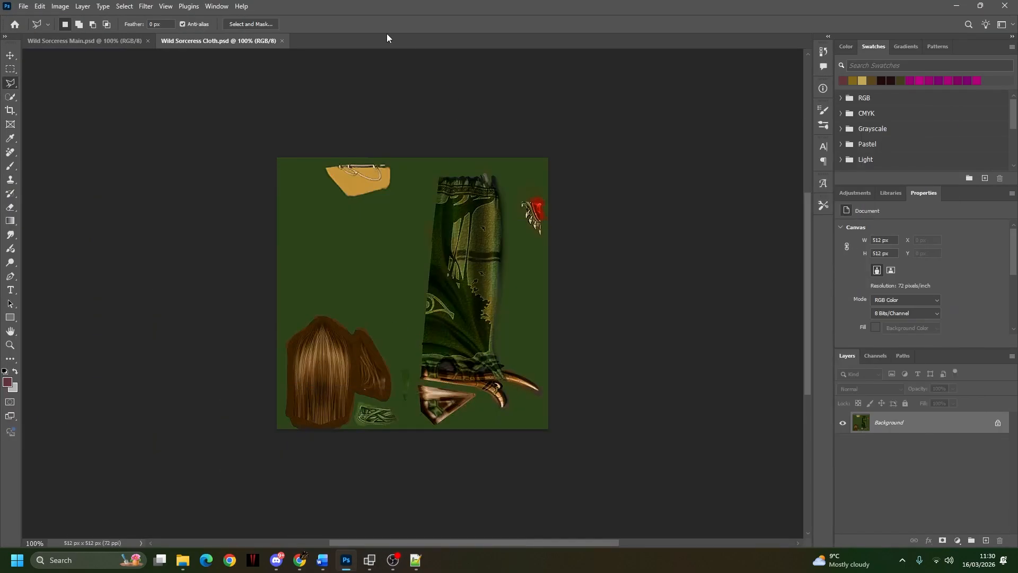
Step: Close both Wild Sorceress documents and review the files in the 3 - Wild Sorceress folder
left_click(149, 40)
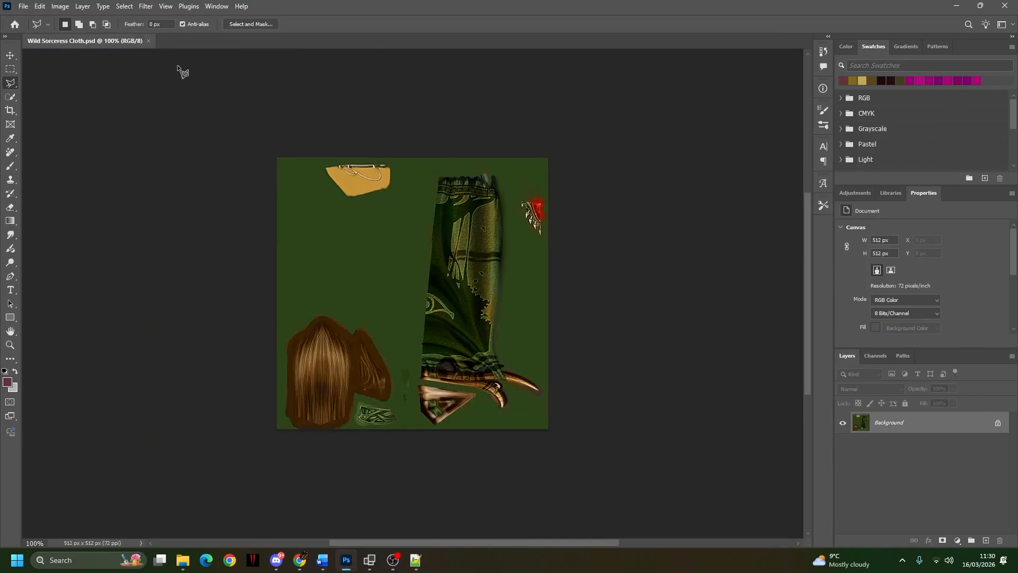
left_click(150, 40)
left_click(186, 561)
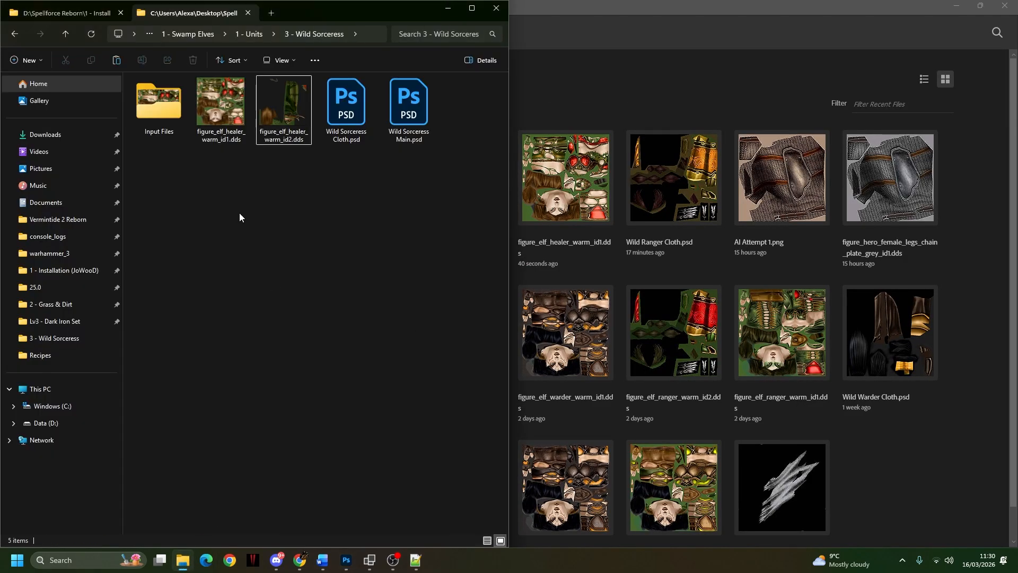
left_click_drag(386, 258, 336, 50)
left_click(418, 302)
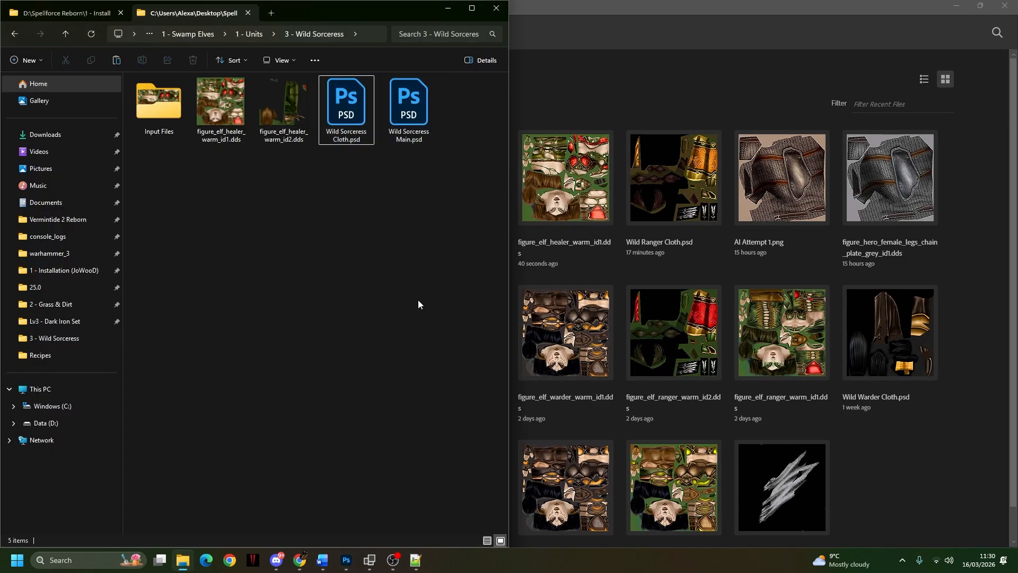
left_click(226, 108)
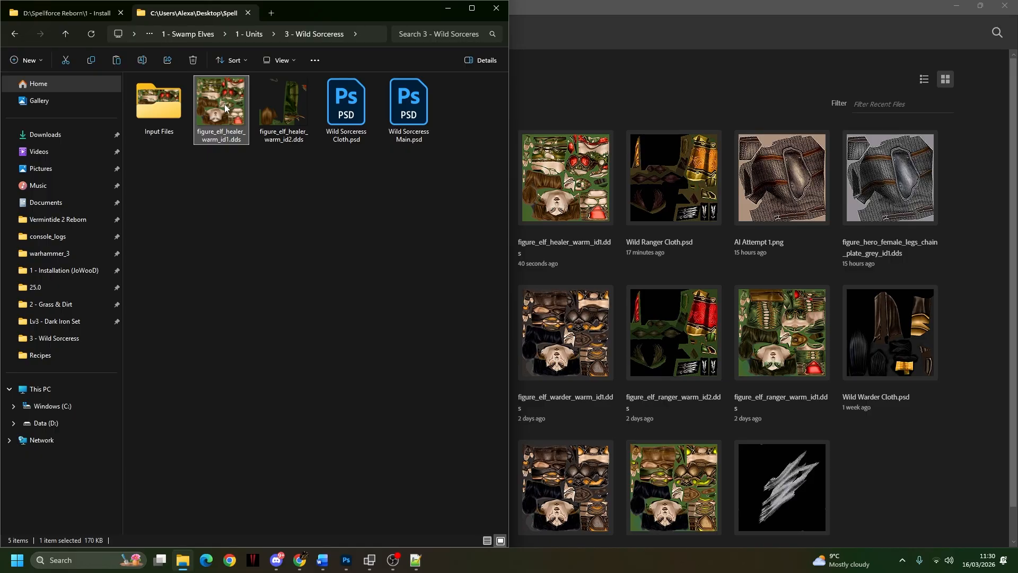
left_click(236, 222)
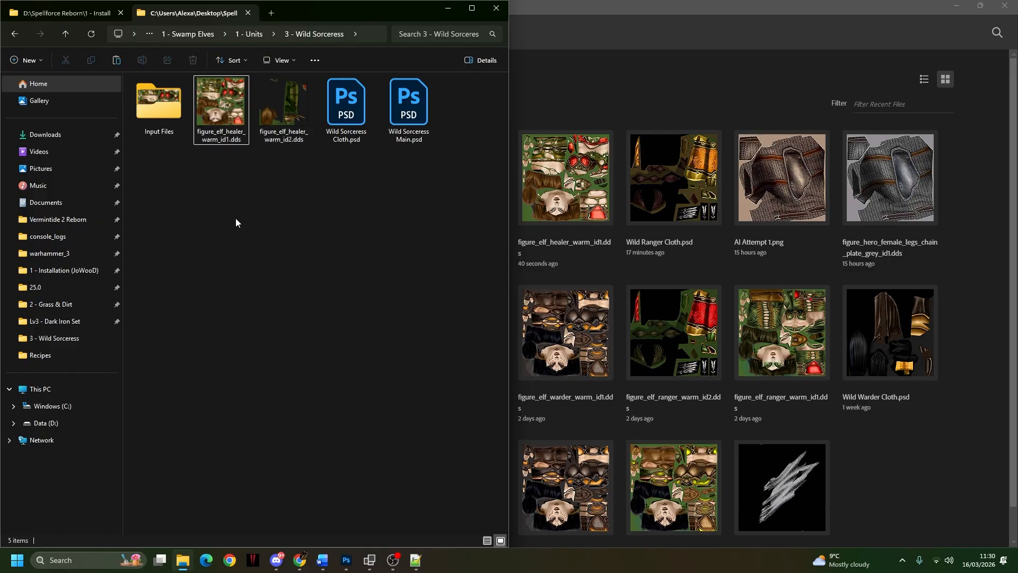
Step: Look at Wild Sorceress Cloth.psd and close it, and open Wild Sorceress Main.psd from the 3 - Wild Sorceress folder
double_click(348, 137)
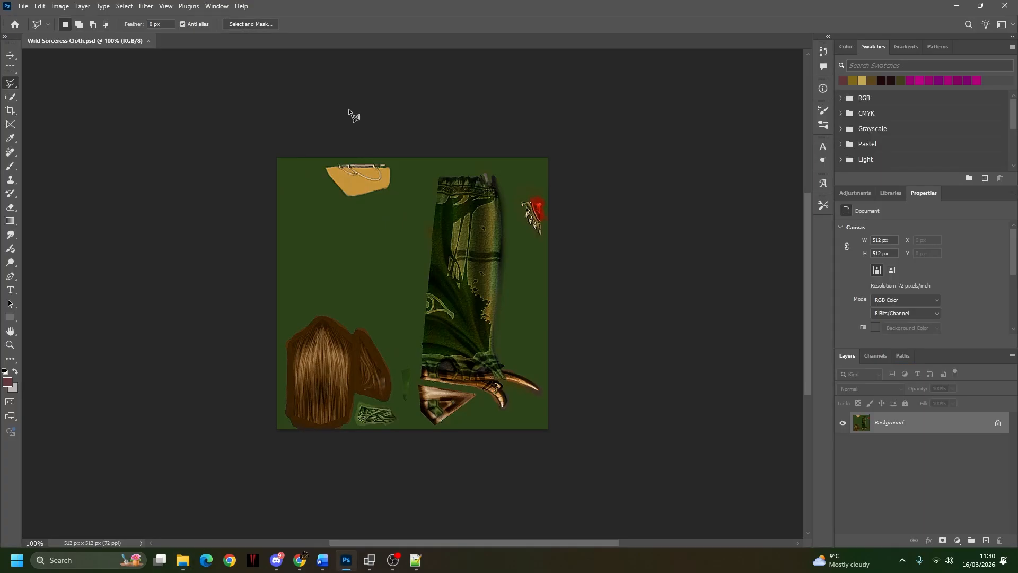
left_click(148, 41)
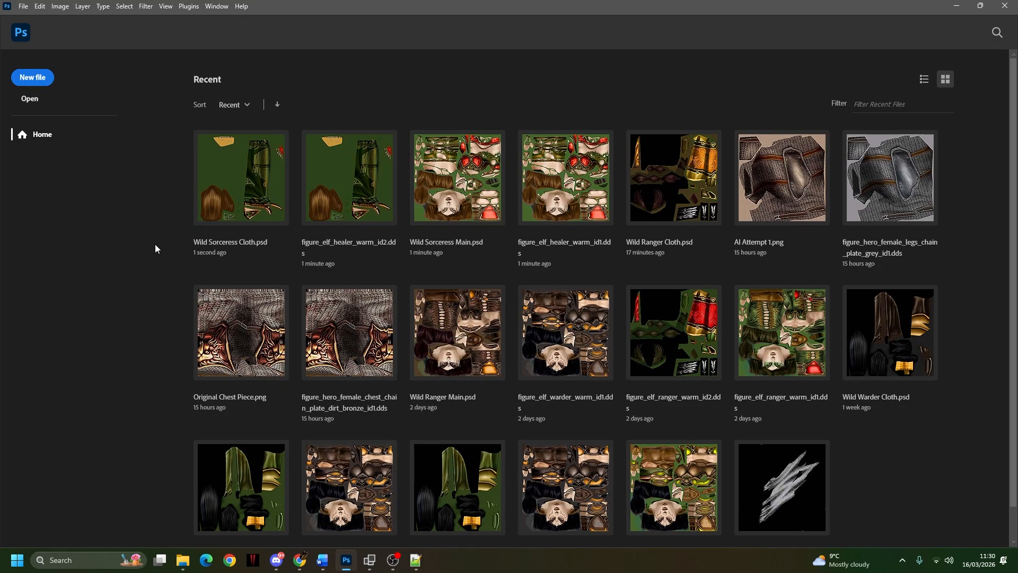
left_click(182, 560)
left_click(395, 110)
double_click(393, 109)
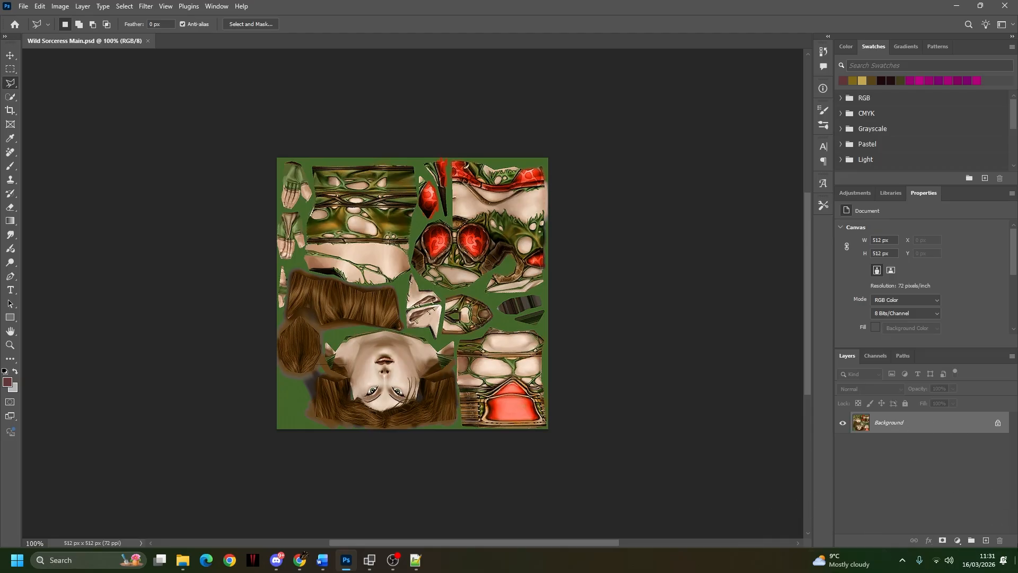
Step: Unlock the background layer of Wild Sorceress Main.psd and rename it Original Red
left_click(1002, 424)
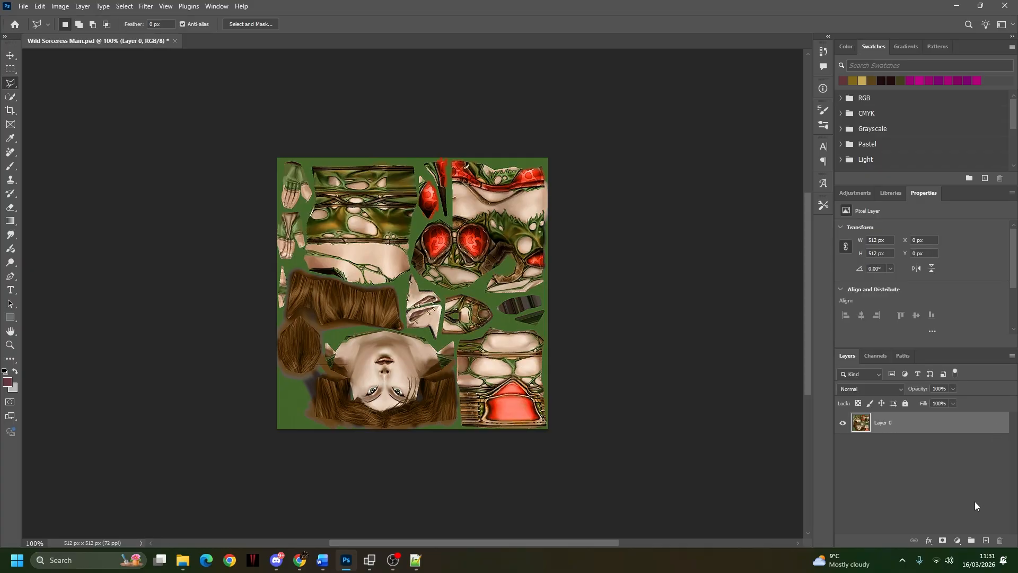
left_click(943, 459)
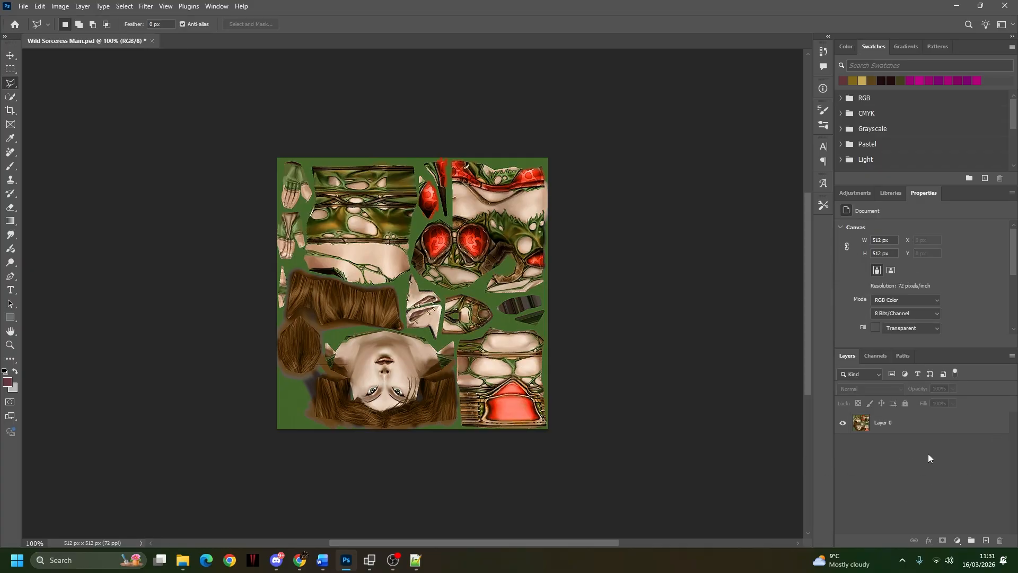
double_click(900, 424)
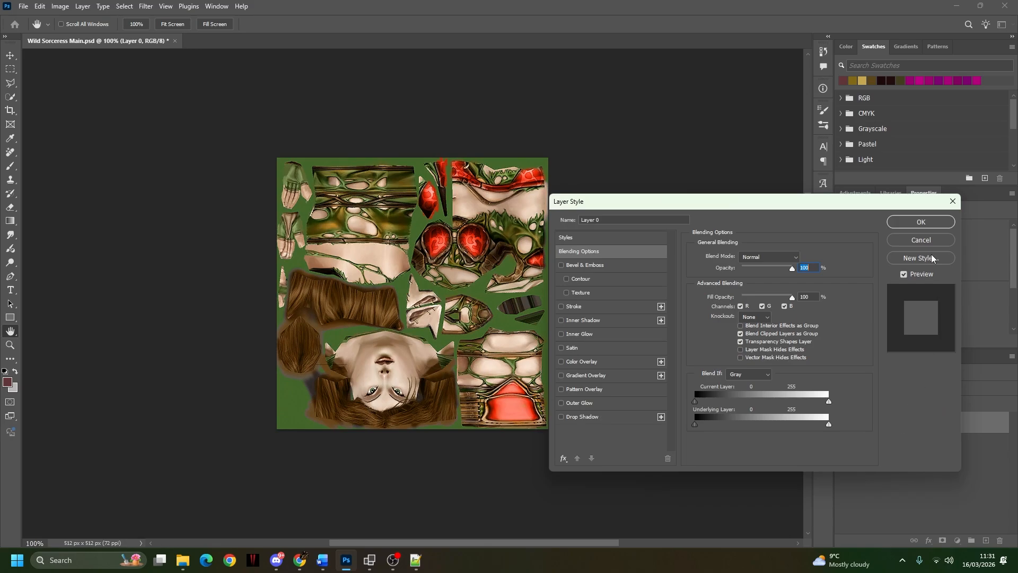
left_click(920, 241)
double_click(883, 423)
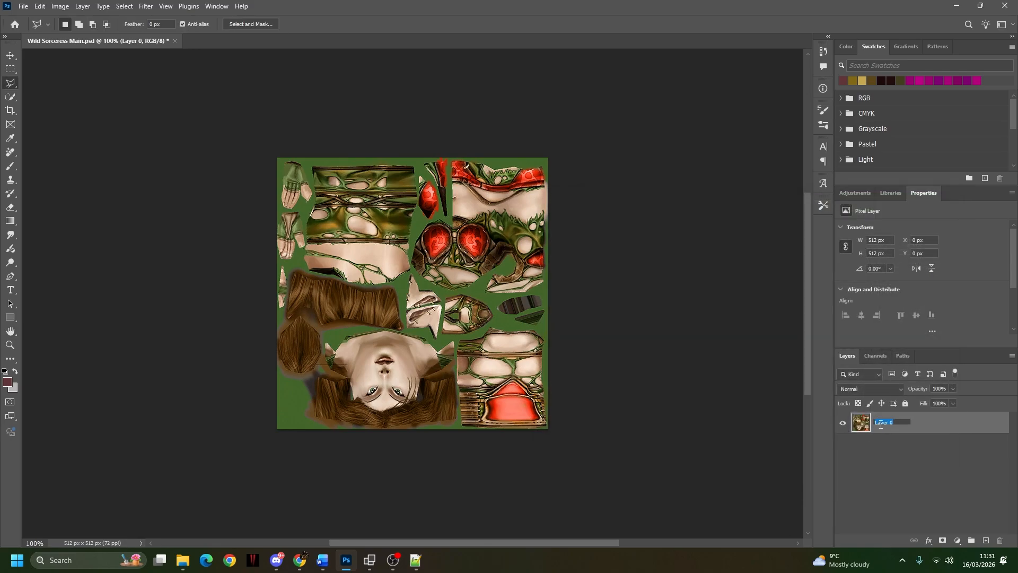
type("Original Red")
key("Return")
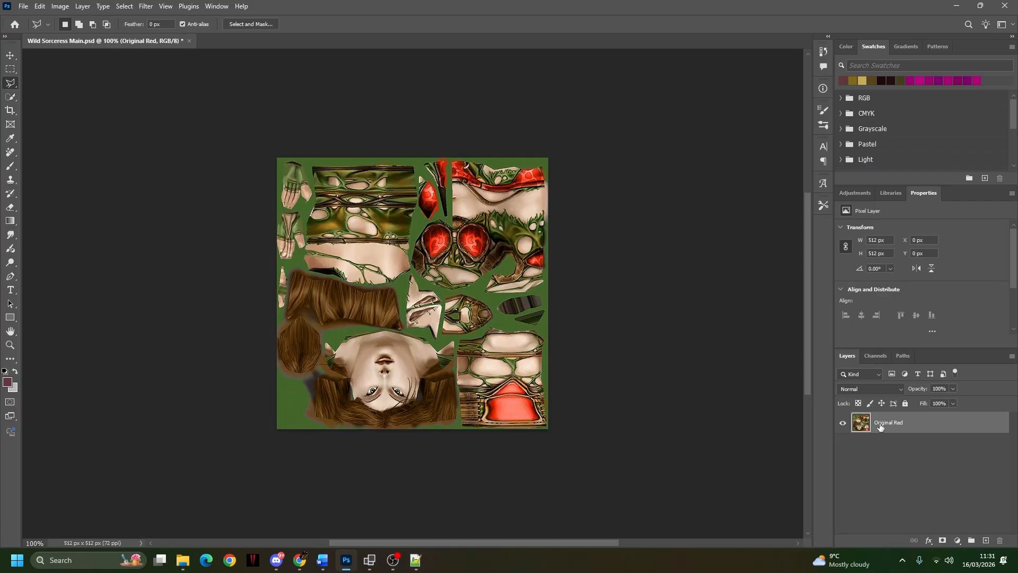
Step: Duplicate the Original Red layer and name the copy Modifications
right_click(896, 425)
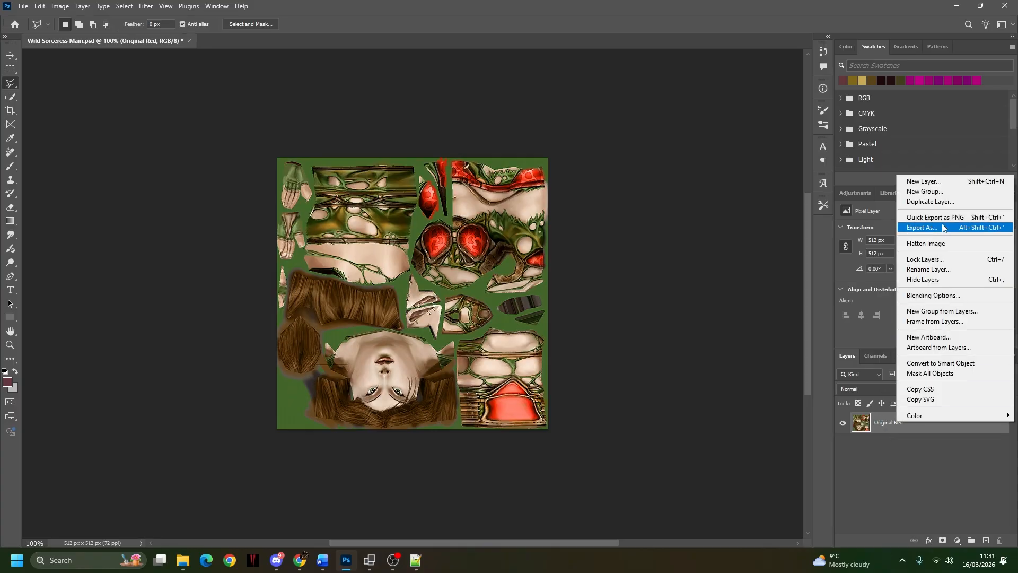
left_click(920, 199)
left_click(596, 154)
double_click(900, 424)
type("Modifications")
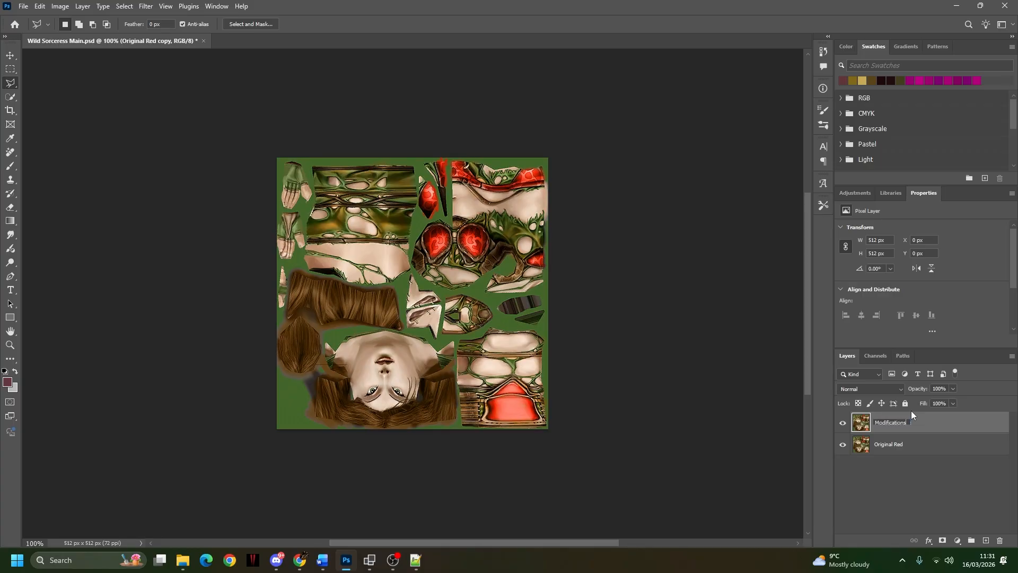
key("Return")
left_click(909, 446)
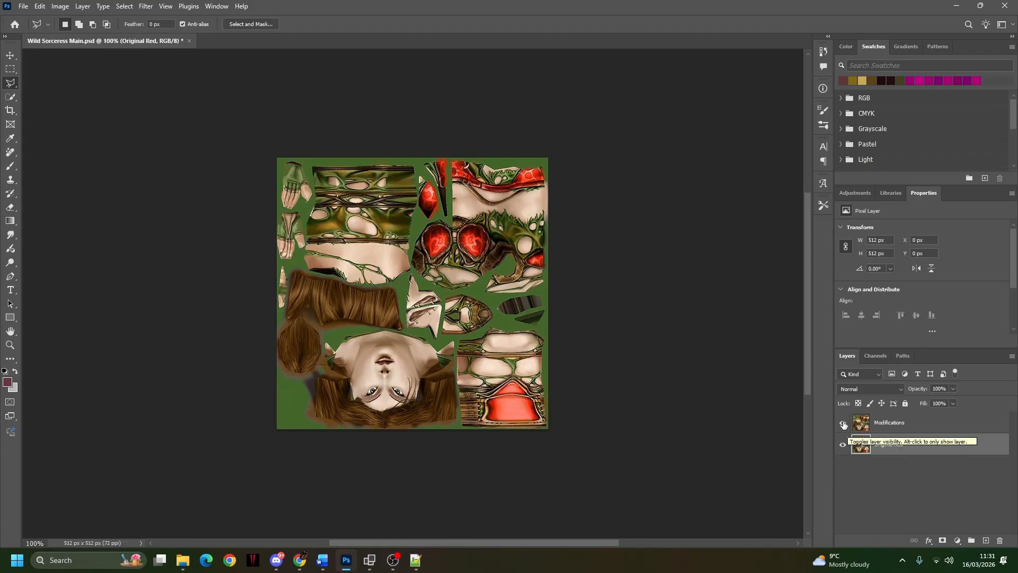
Step: Add a Hue/Saturation adjustment above the Modifications layer with hue -86 and clip it to that layer
left_click(904, 423)
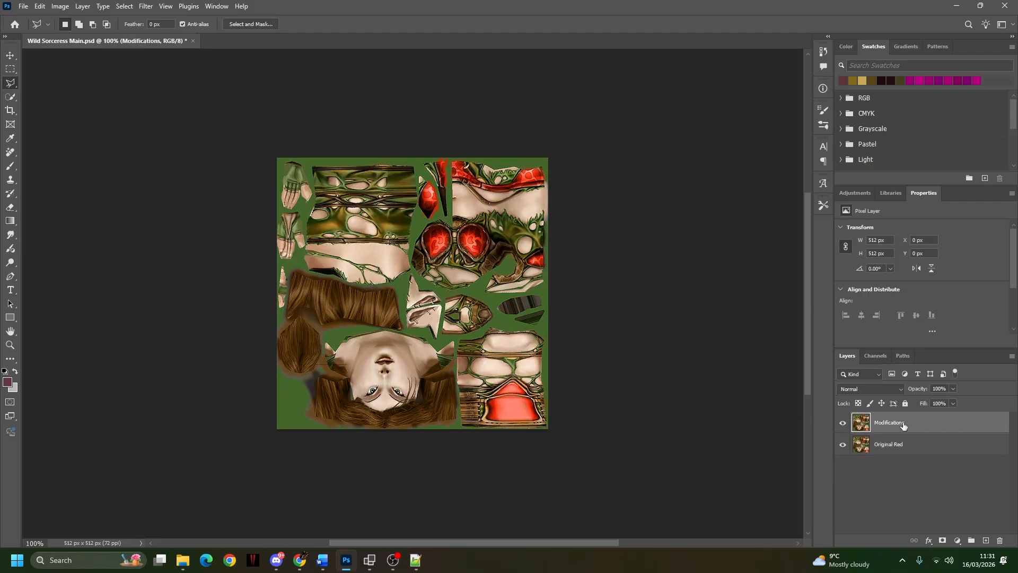
left_click(855, 193)
left_click(856, 281)
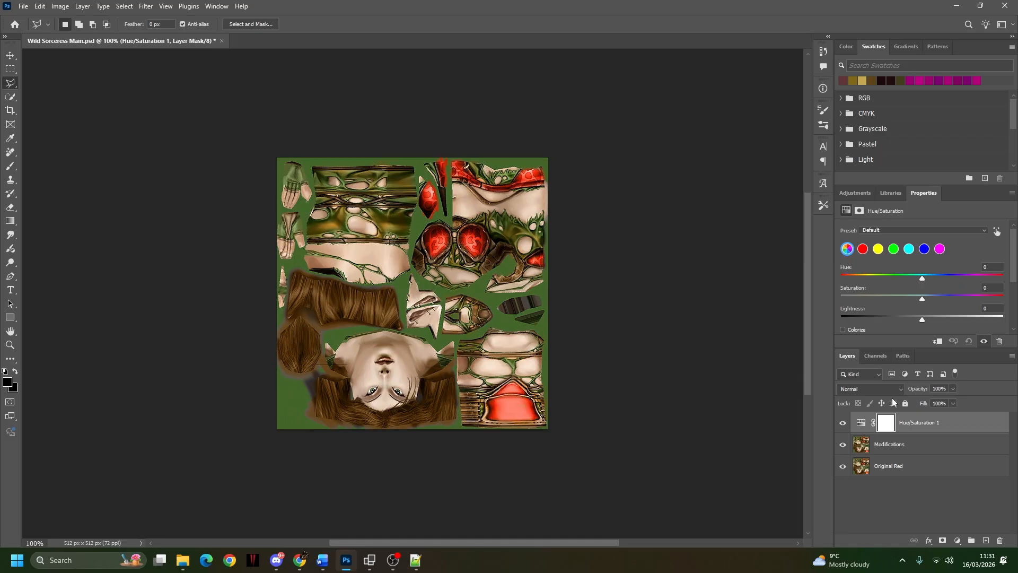
left_click_drag(923, 278, 883, 278)
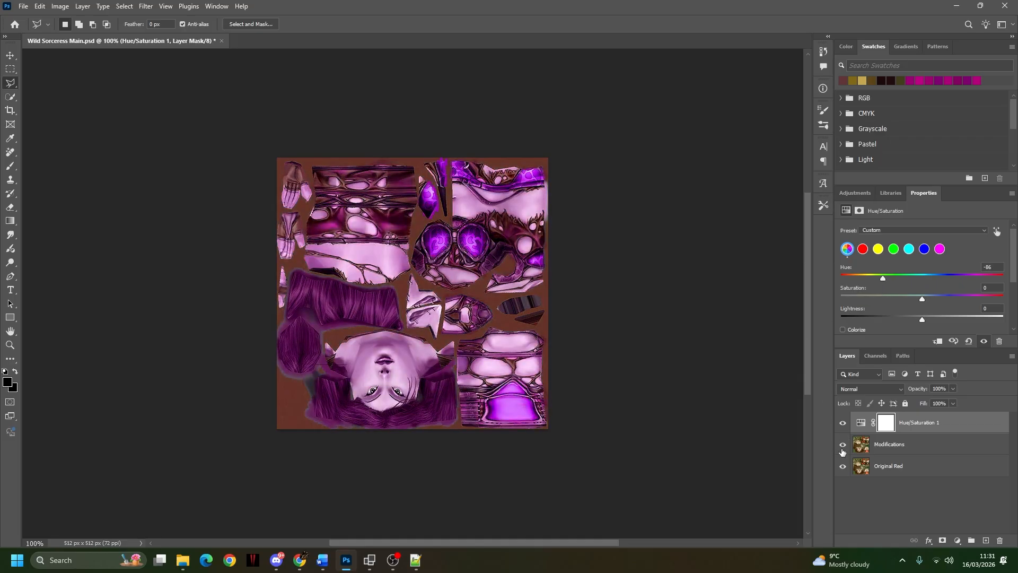
right_click(919, 428)
left_click(934, 401)
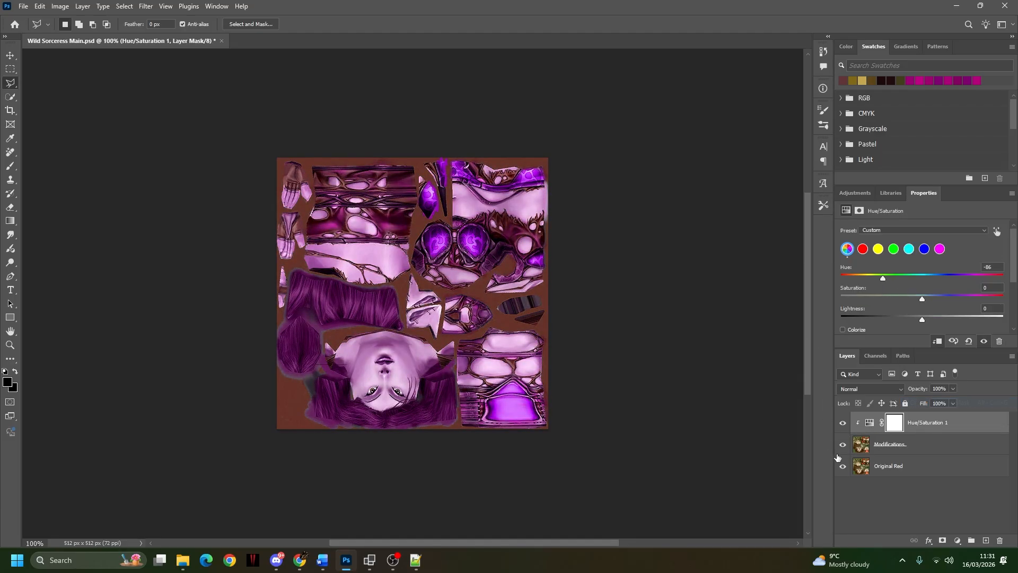
Step: Toggle the Modifications layer's visibility to compare the recolour with the original, and delete the Hue/Saturation adjustment
left_click(843, 449)
left_click(843, 447)
left_click(843, 447)
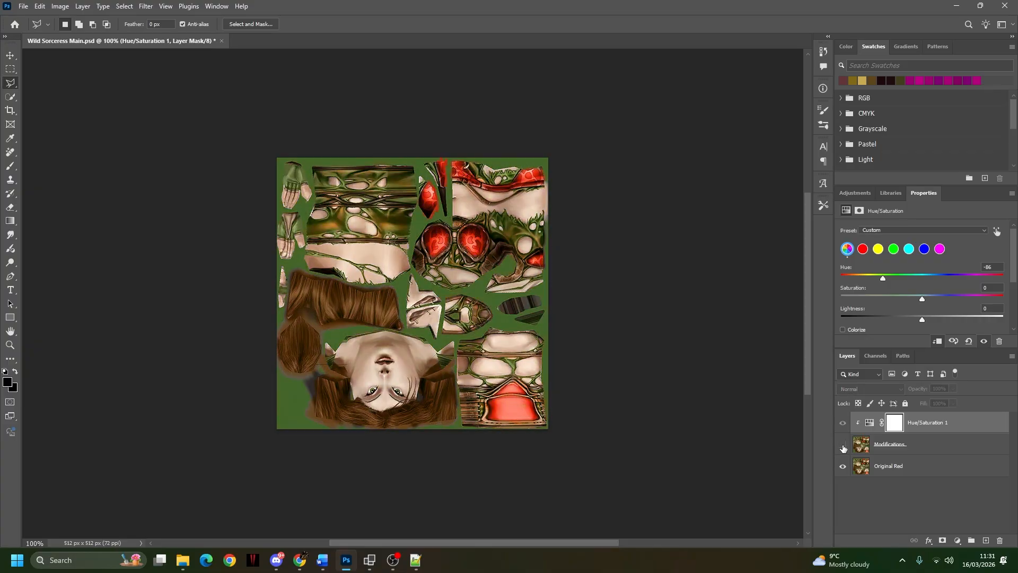
left_click(843, 447)
key("Delete")
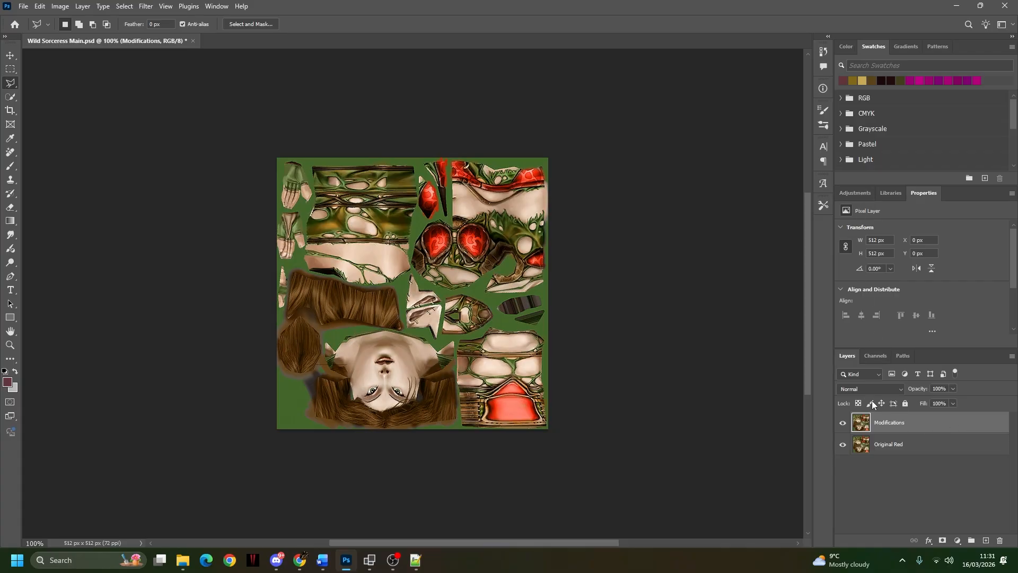
Step: Add a Hue/Saturation adjustment above the Modifications layer, clip it to that layer and set its hue to -44
left_click(859, 192)
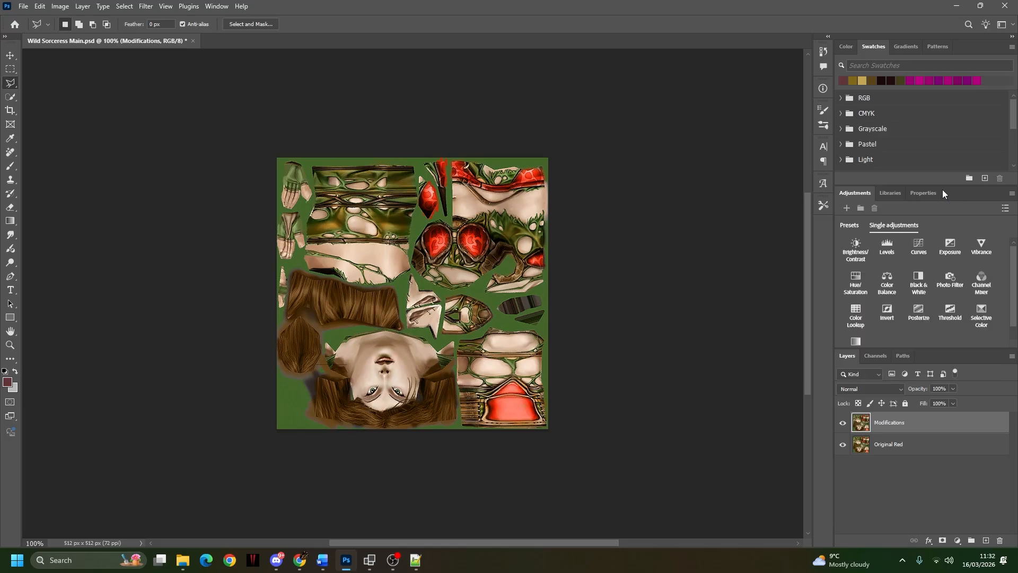
left_click(855, 287)
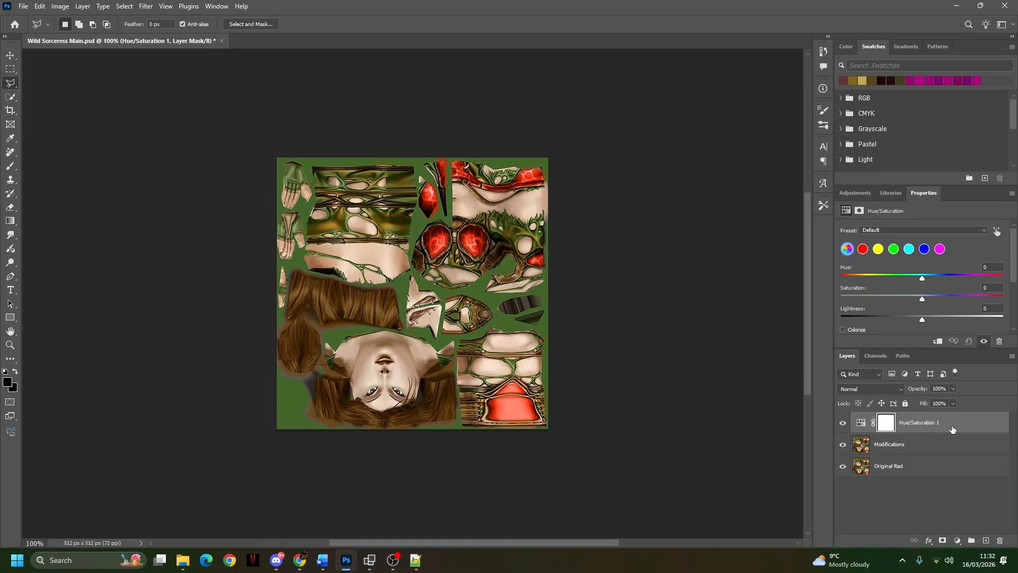
right_click(901, 425)
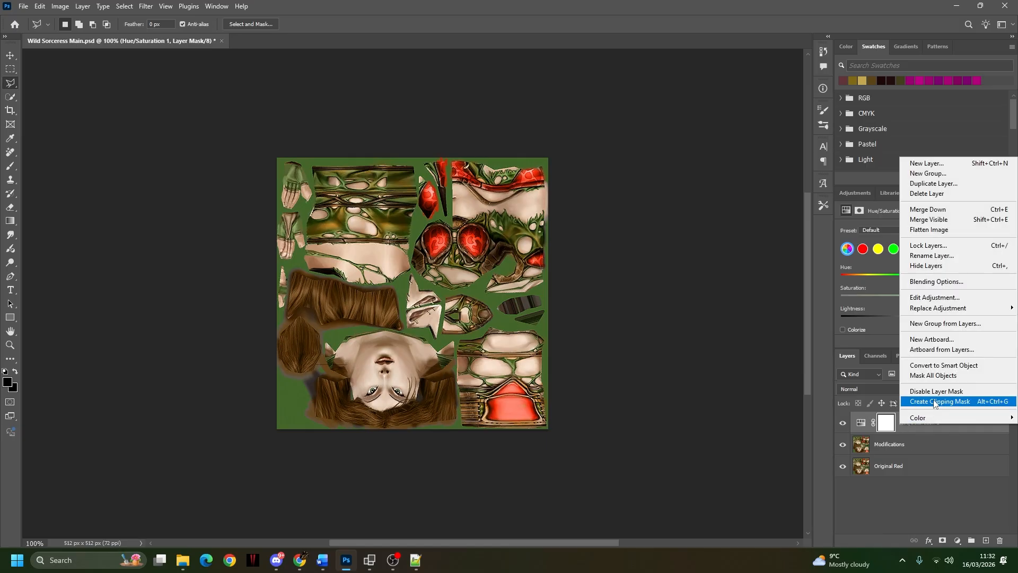
left_click(934, 401)
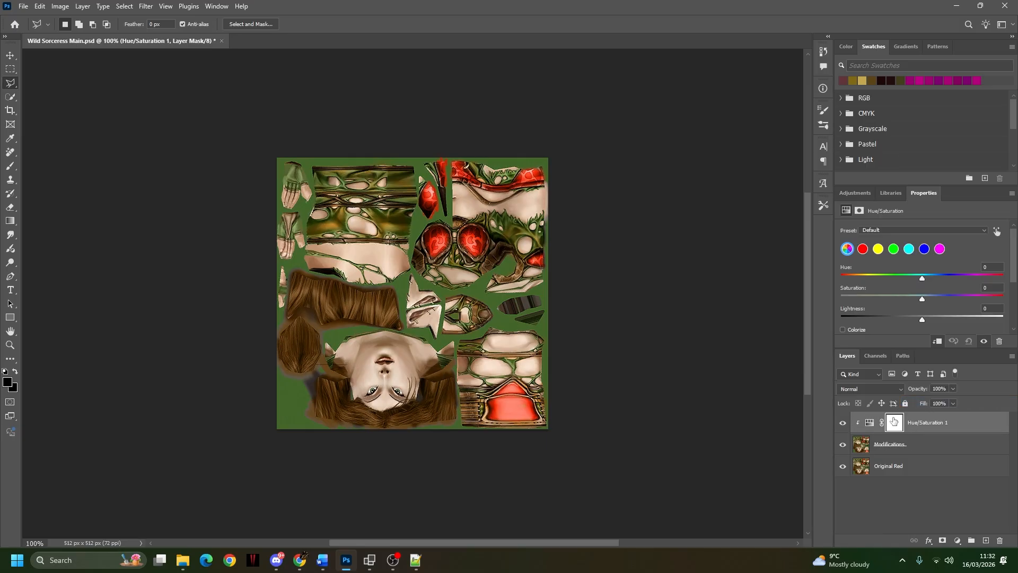
left_click_drag(917, 275, 902, 275)
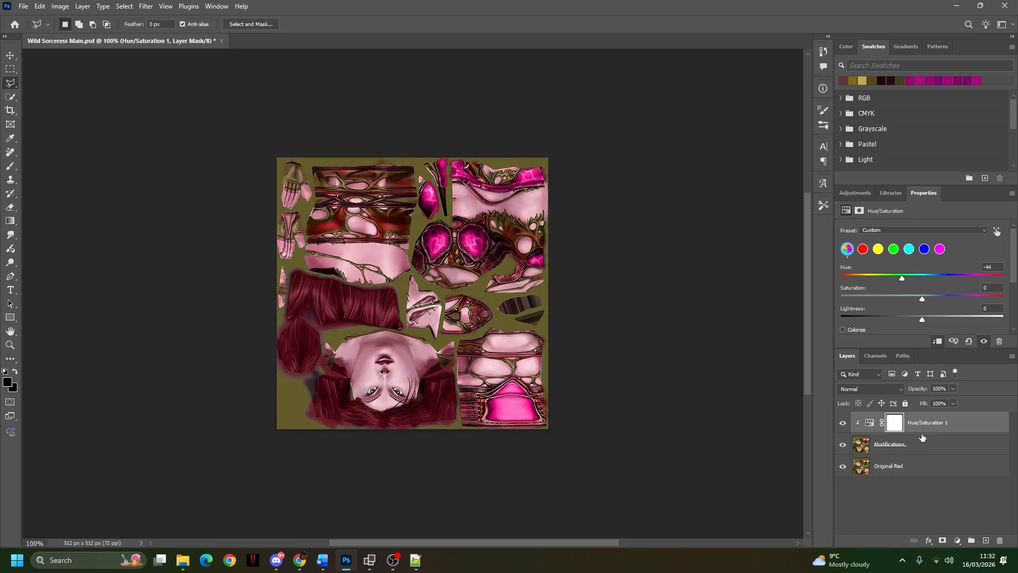
Step: Release the Hue/Saturation adjustment from its clipping mask
left_click(921, 450)
left_click(920, 424)
left_click(921, 445)
left_click(919, 426)
right_click(925, 422)
left_click(918, 399)
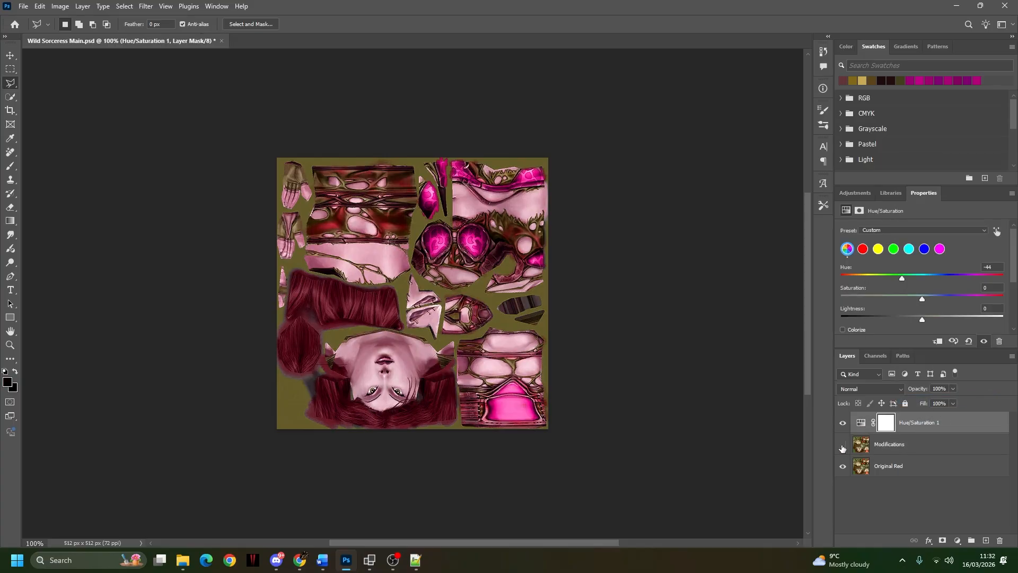
Step: Toggle the Modifications layer's visibility to check the unclipped adjustment, and clip the Hue/Saturation adjustment to that layer again
left_click(843, 447)
left_click(842, 447)
left_click(843, 447)
left_click(842, 447)
left_click(842, 447)
right_click(937, 423)
left_click(945, 399)
Step: Reset the adjustment's master hue to 0, try about -18, and return it to 0
left_click_drag(995, 269, 923, 267)
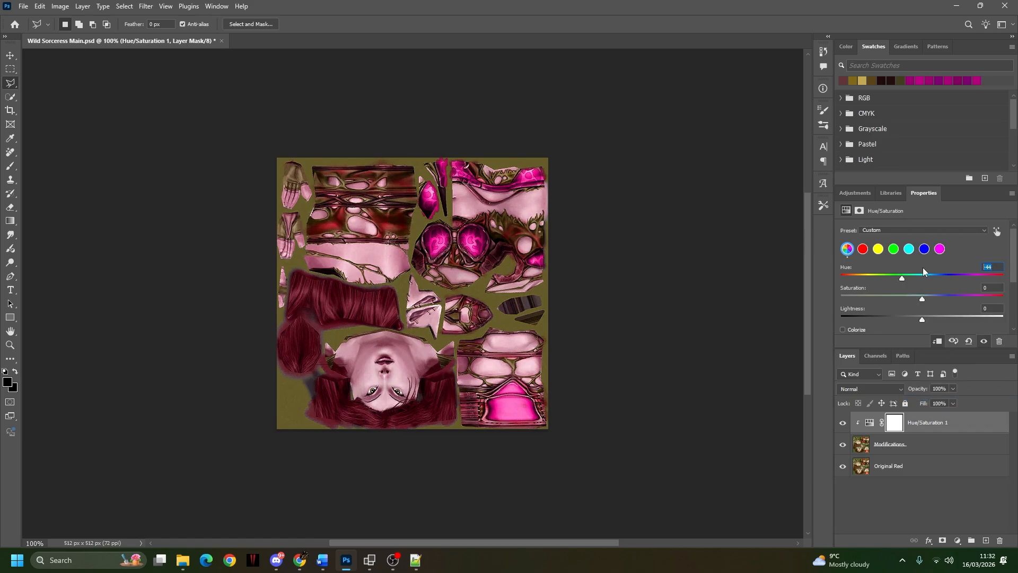
type("0")
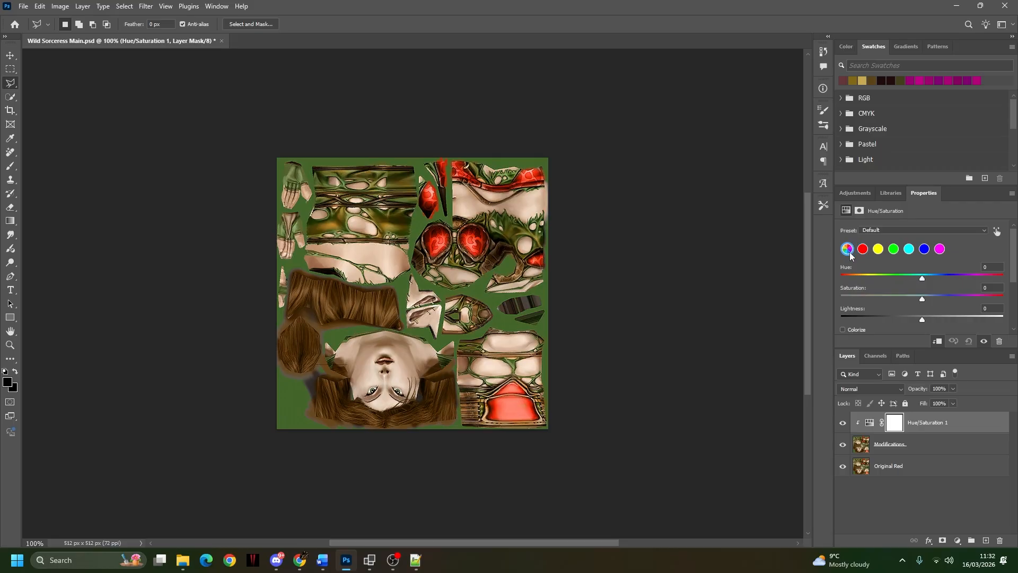
mouse_move(922, 282)
left_mouse_down()
mouse_move(908, 280)
mouse_move(960, 286)
mouse_move(914, 281)
left_mouse_up()
left_click_drag(999, 269, 968, 269)
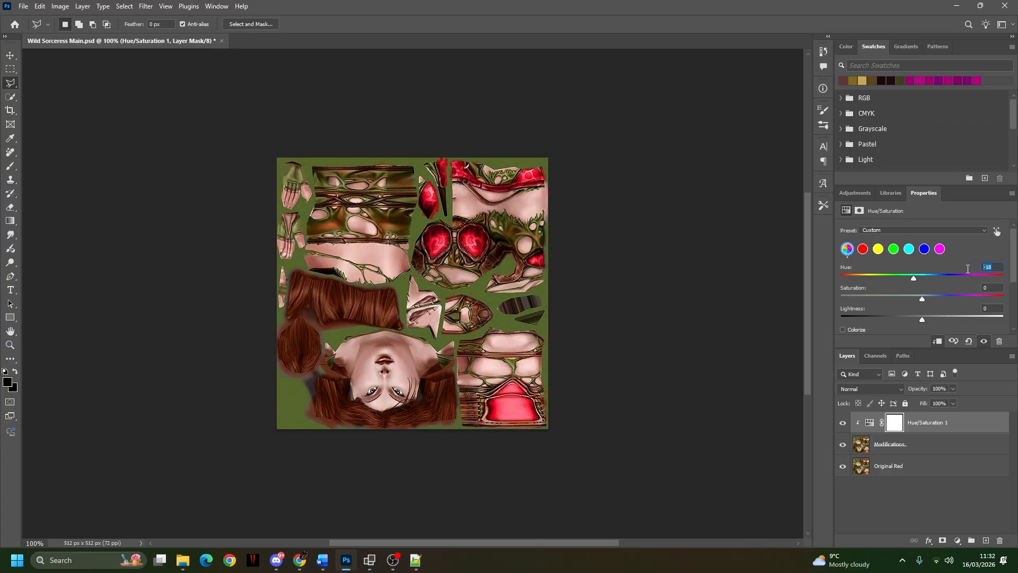
type("0")
Step: Target the Reds range in the Hue/Saturation adjustment, try a hue shift on it and undo that shift
left_click(863, 249)
left_click_drag(922, 278, 941, 269)
key("ctrl+z")
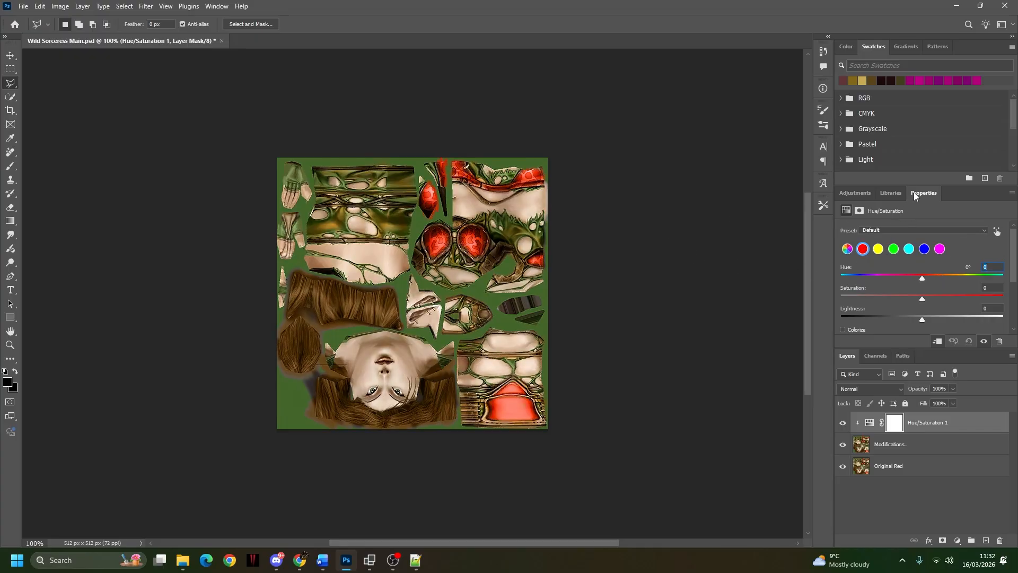
Step: Float the Hue/Saturation settings, raise the Reds saturation to +100, and narrow the affected range to 343°/351° and 11°/13°
left_click_drag(927, 196, 676, 98)
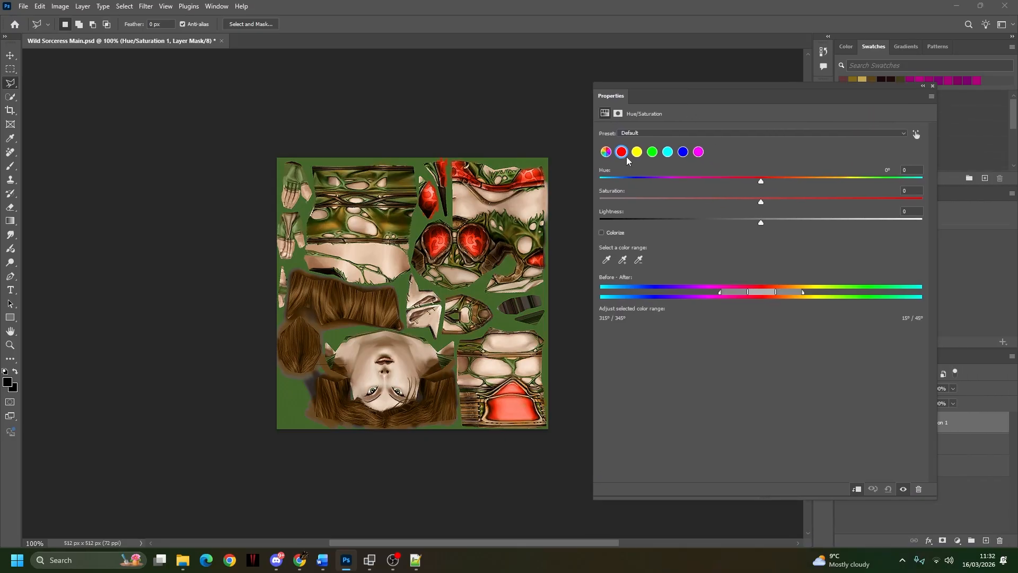
left_click_drag(759, 206, 934, 229)
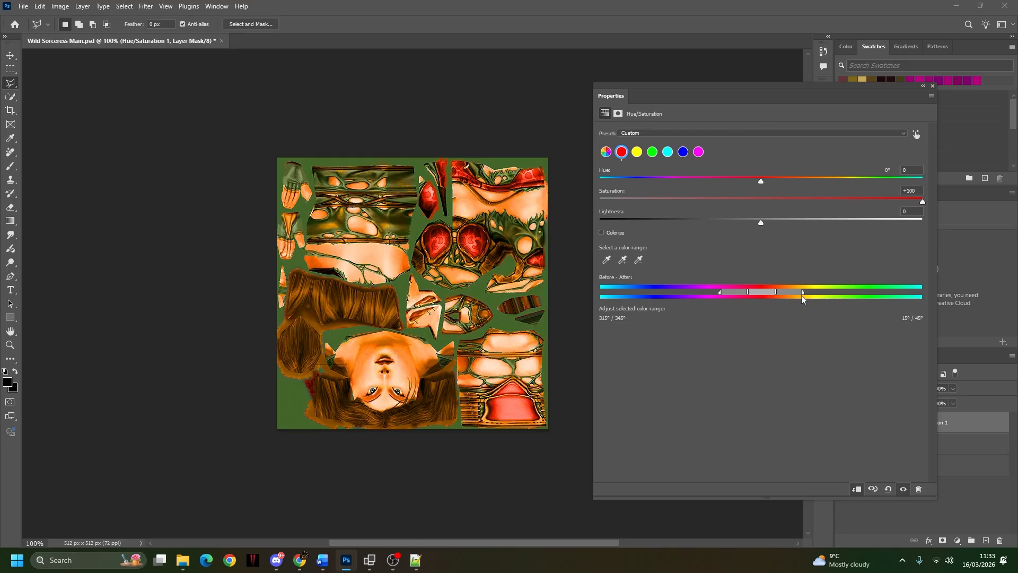
left_click_drag(803, 293, 789, 293)
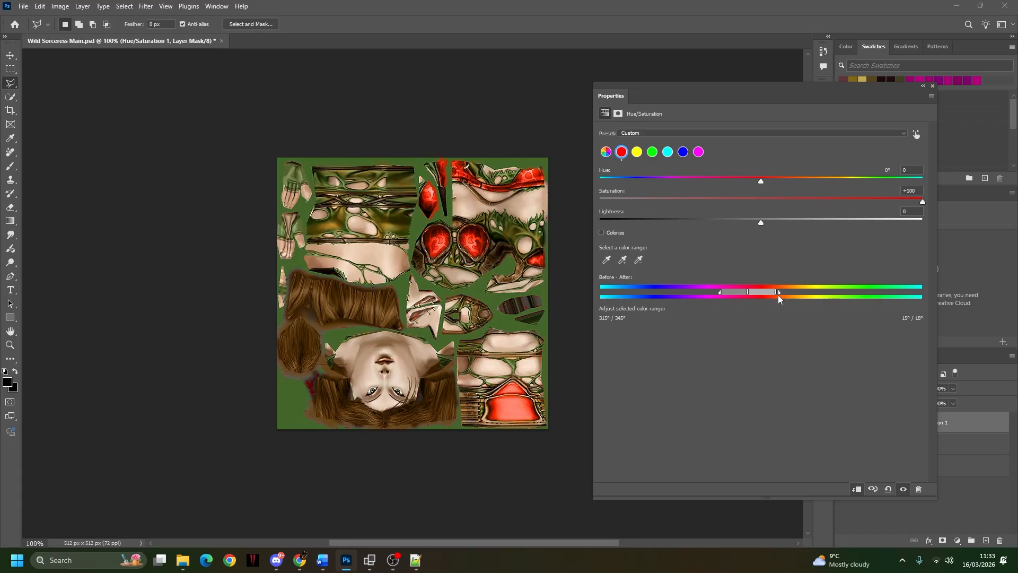
mouse_move(778, 295)
left_mouse_down()
mouse_move(812, 295)
mouse_move(782, 295)
left_mouse_up()
left_click_drag(775, 294, 774, 294)
left_click_drag(736, 295, 750, 295)
Step: Test a hue shift on the narrowed Reds range, reset its hue and saturation to 0, and dock the settings again
left_click_drag(759, 180, 855, 190)
double_click(917, 170)
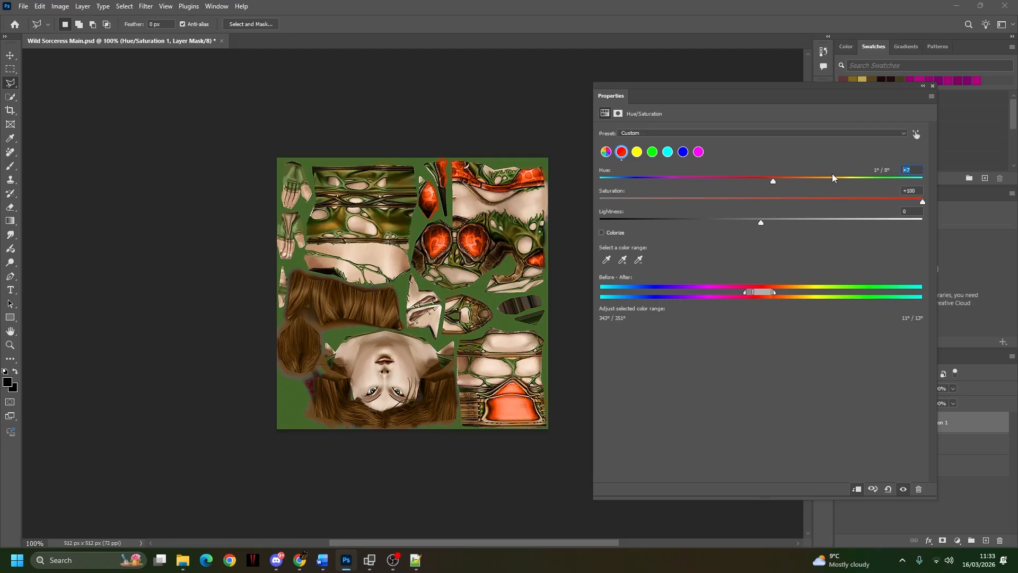
type("0")
left_click(917, 185)
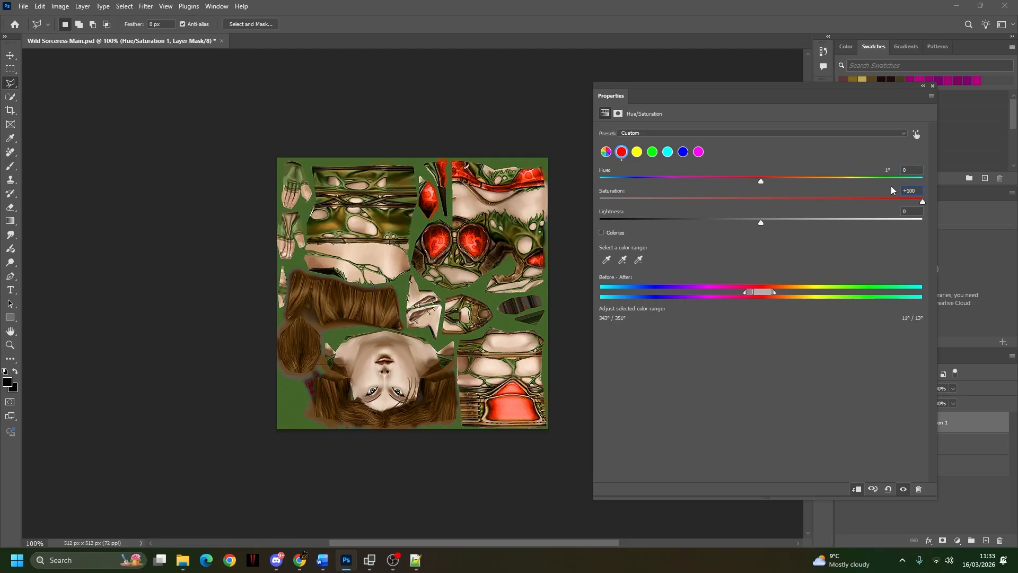
key("BackSpace")
key("BackSpace")
key("BackSpace")
key("BackSpace")
type("0")
left_click_drag(606, 87, 889, 196)
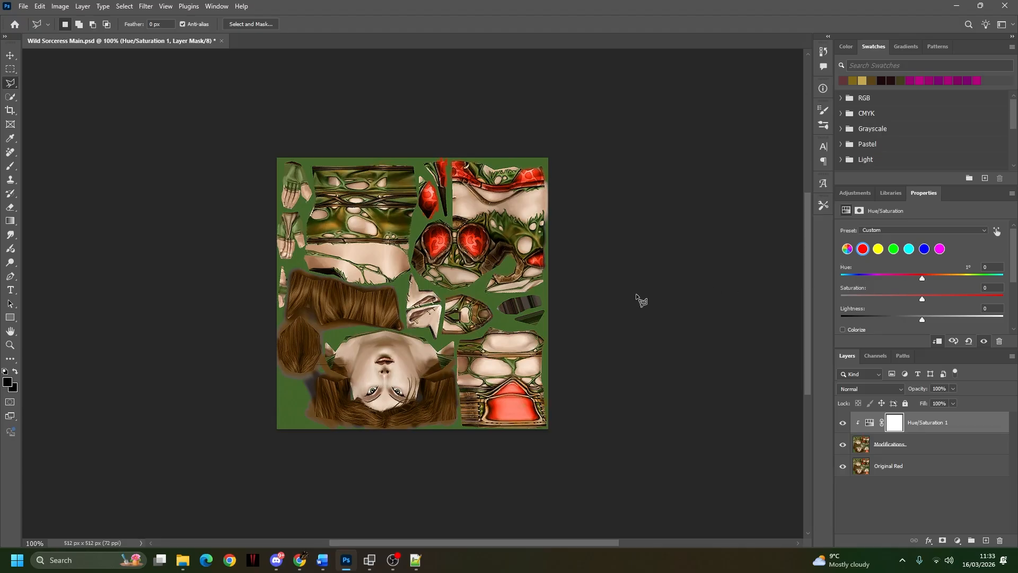
Step: Place the Amber & Brown Leather Reference image from the 0 - Reference Art folder, enlarged to about 204% at about X 12, Y 57 px
left_click(183, 560)
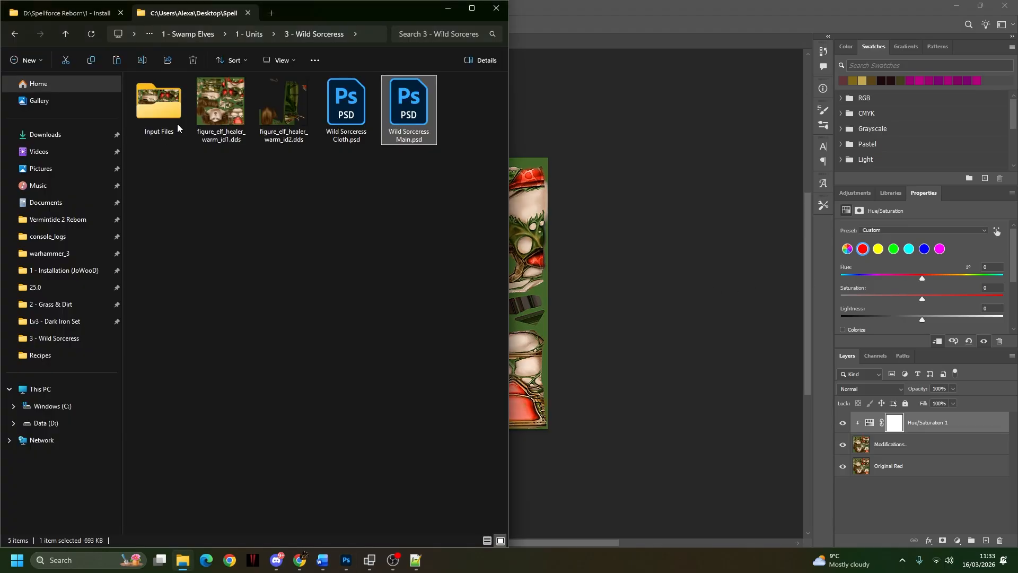
left_click(250, 34)
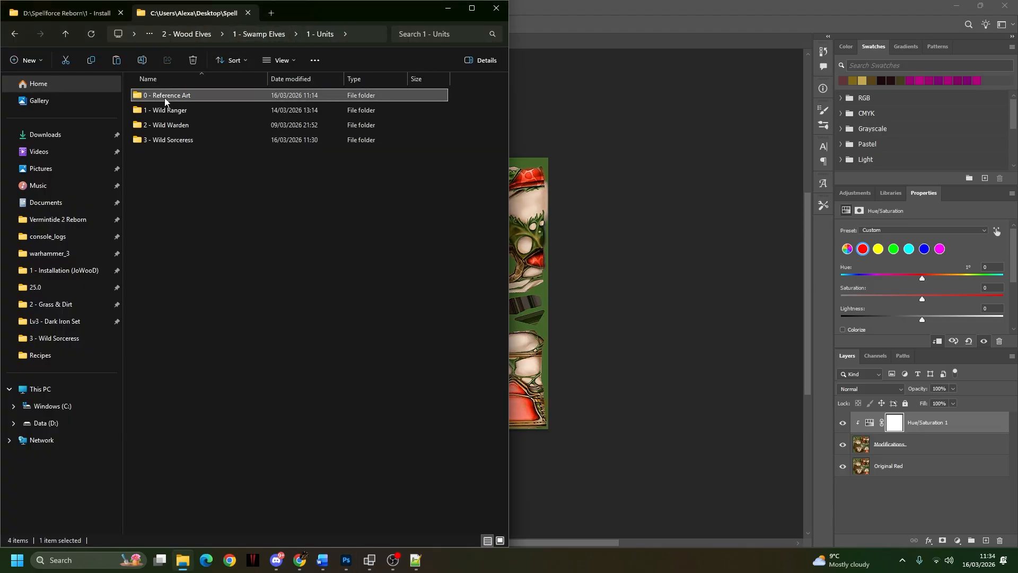
double_click(249, 98)
left_click_drag(195, 196, 659, 255)
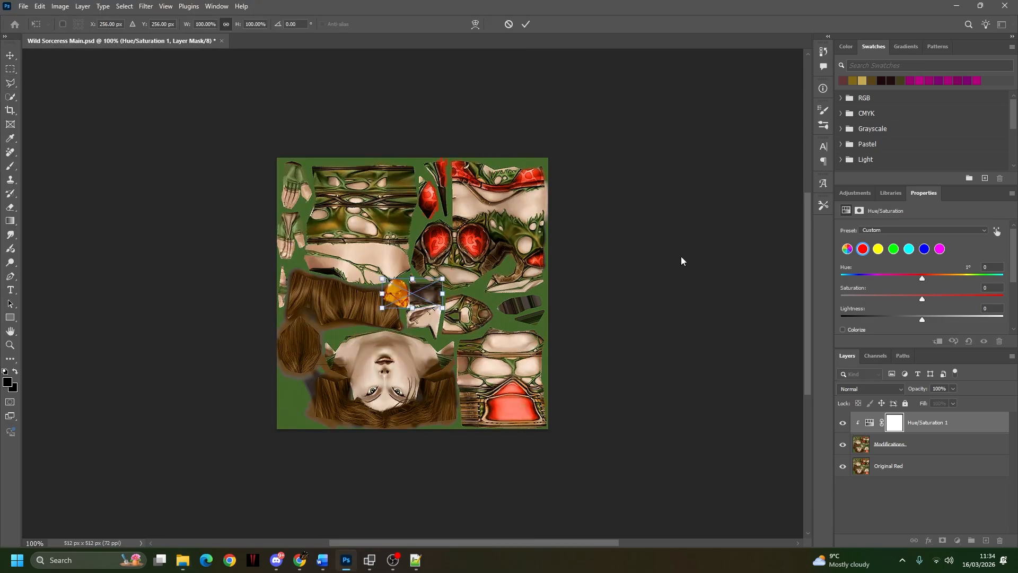
mouse_move(399, 290)
left_mouse_down()
mouse_move(334, 170)
mouse_move(468, 219)
left_mouse_up()
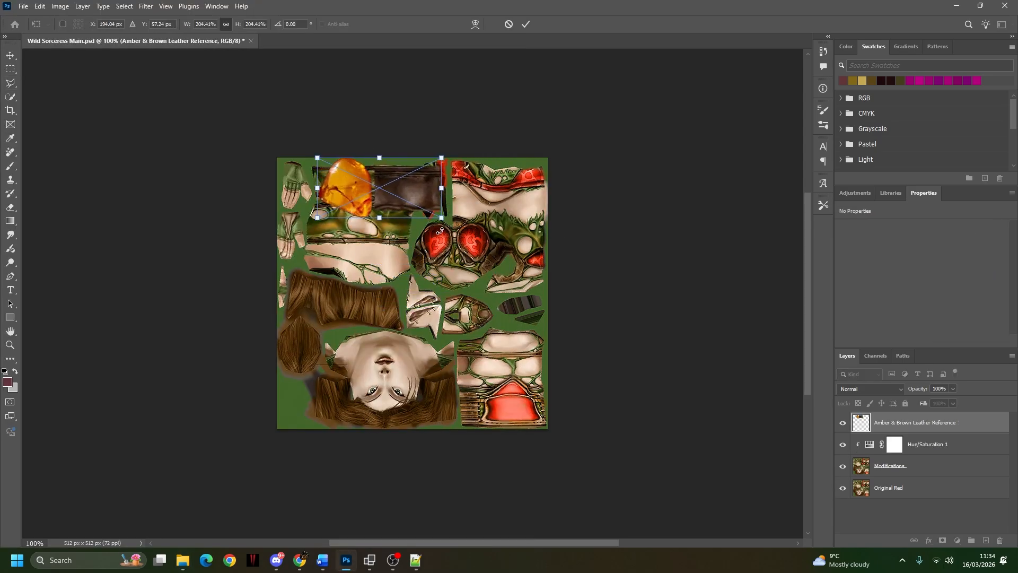
key("Return")
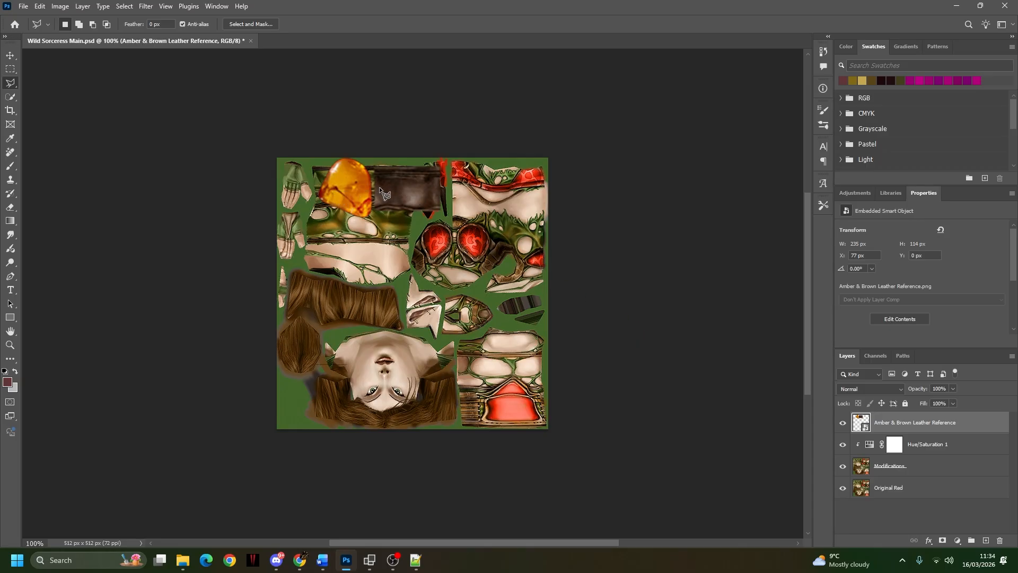
left_click(10, 55)
left_click_drag(352, 196, 318, 225)
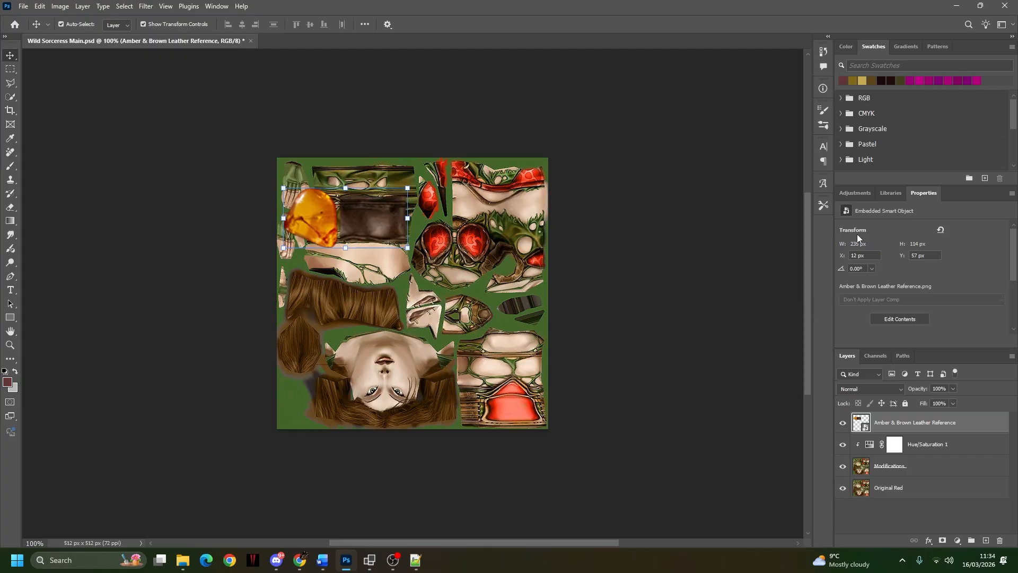
Step: Set the Reds hue of the Hue/Saturation adjustment to 25, trying 10 first
left_click(931, 445)
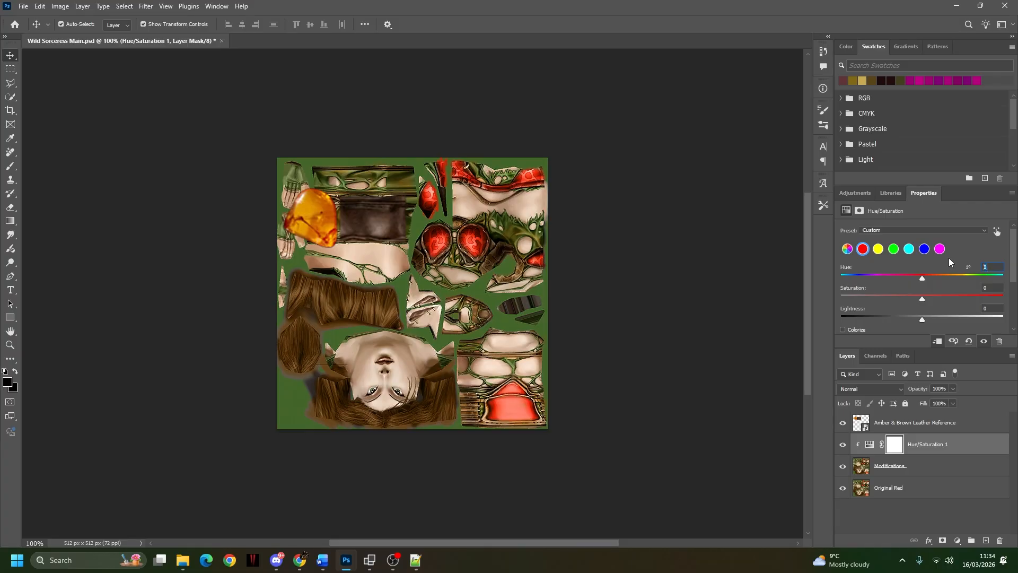
type("10")
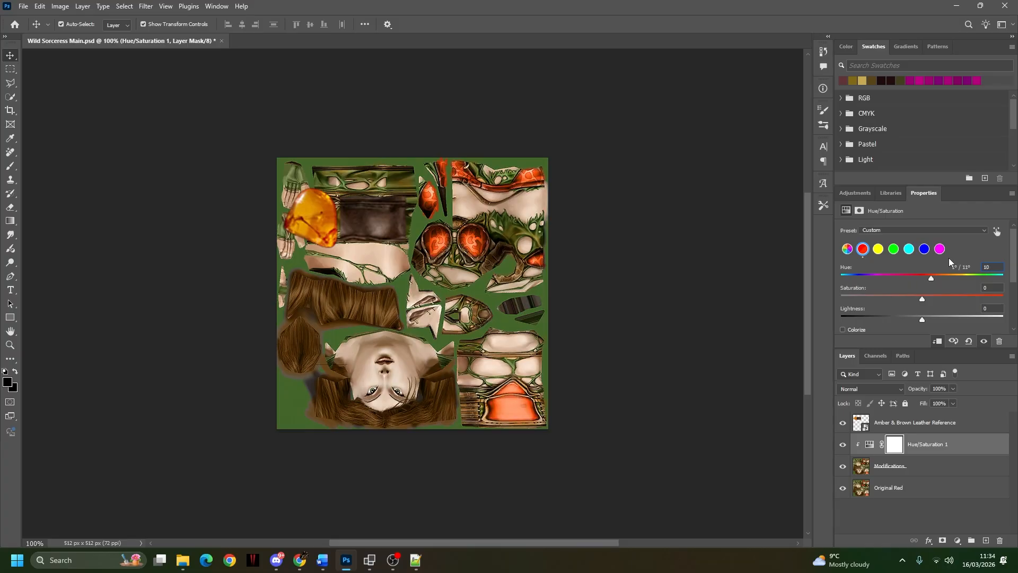
key("shift+Up")
key("BackSpace")
type("5")
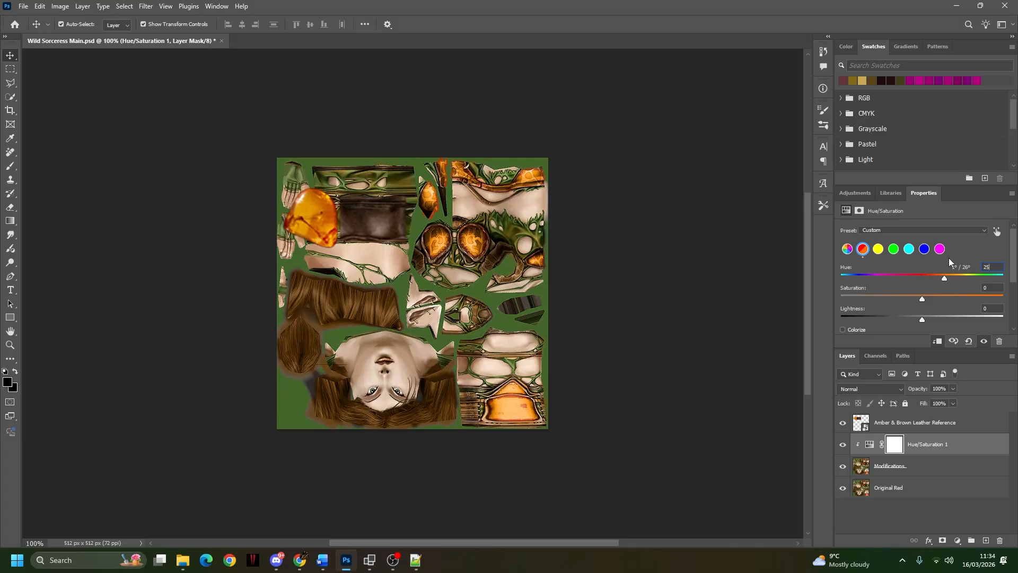
Step: Try Reds hues of 30 and 20 against the amber reference, and return the value to 25
key("BackSpace")
key("BackSpace")
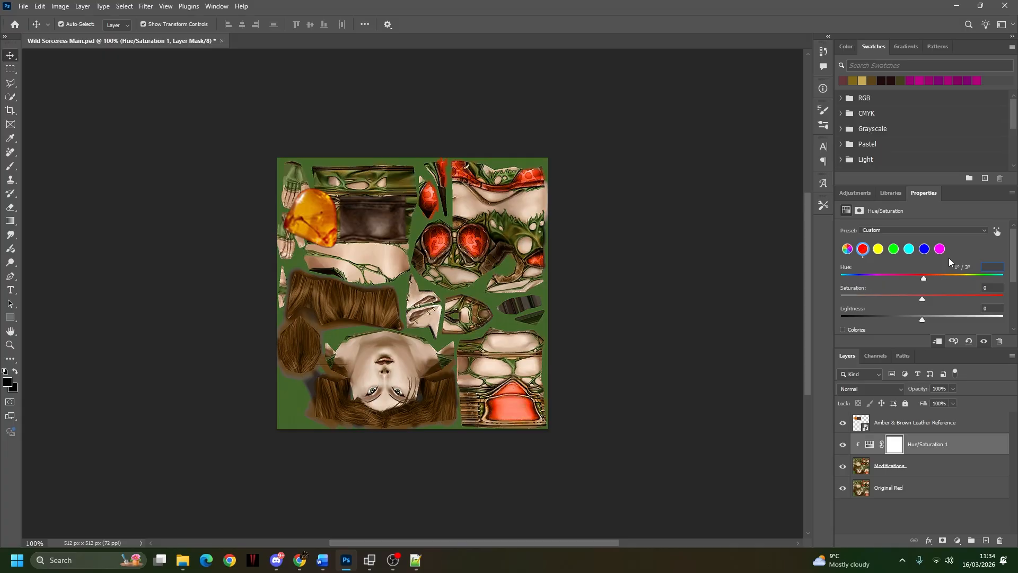
type("30")
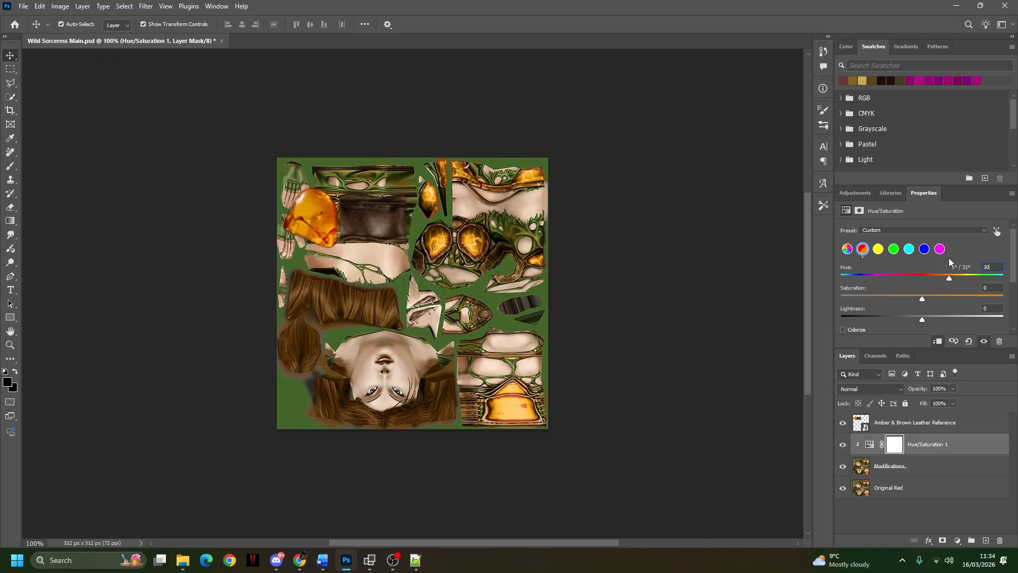
key("BackSpace")
key("BackSpace")
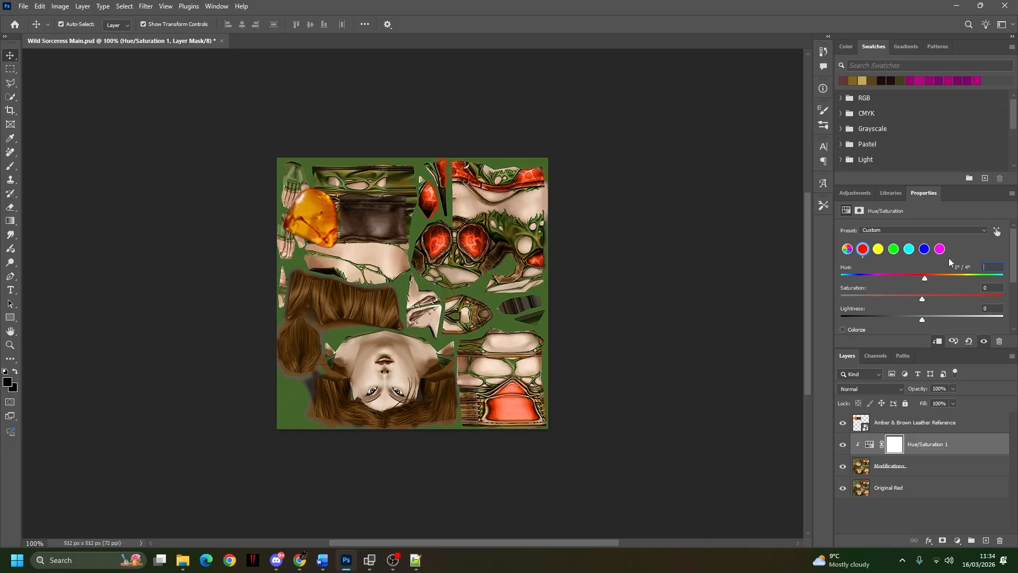
type("20")
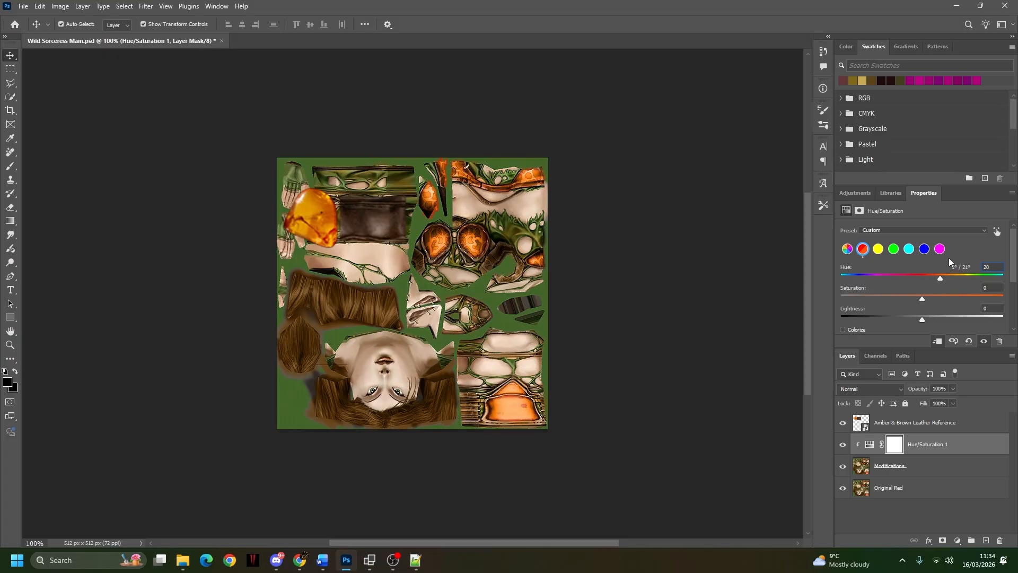
key("BackSpace")
type("5")
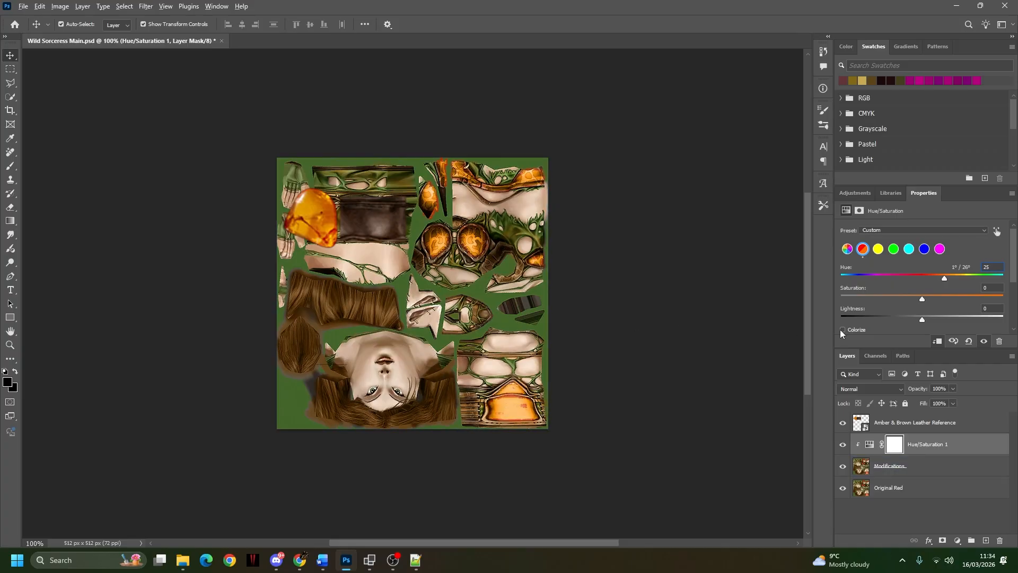
Step: Undock the Hue/Saturation 1 layer's Reds settings beside a close view of the amber belt panel
left_click(527, 428)
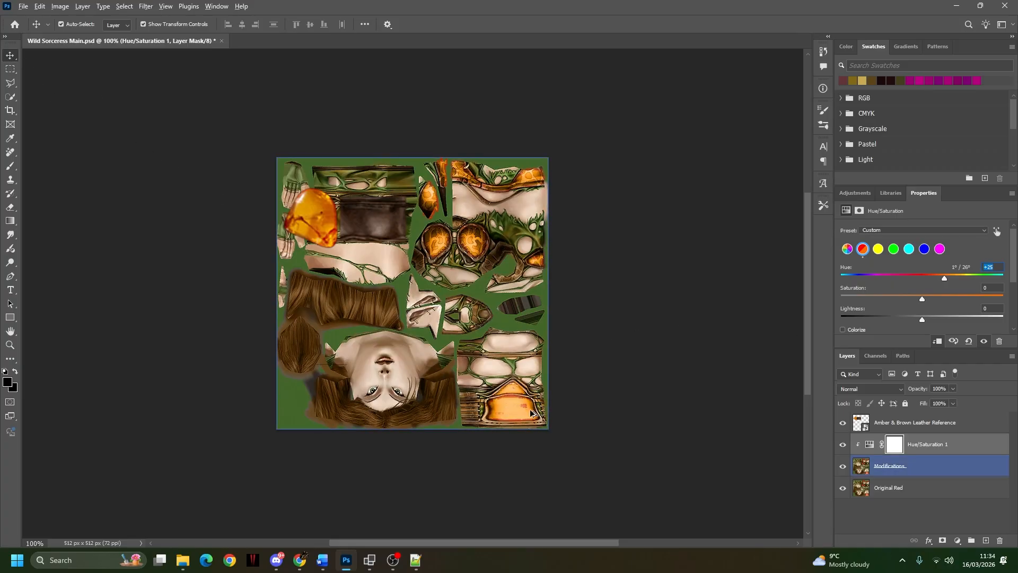
scroll(504, 409, "up", 5)
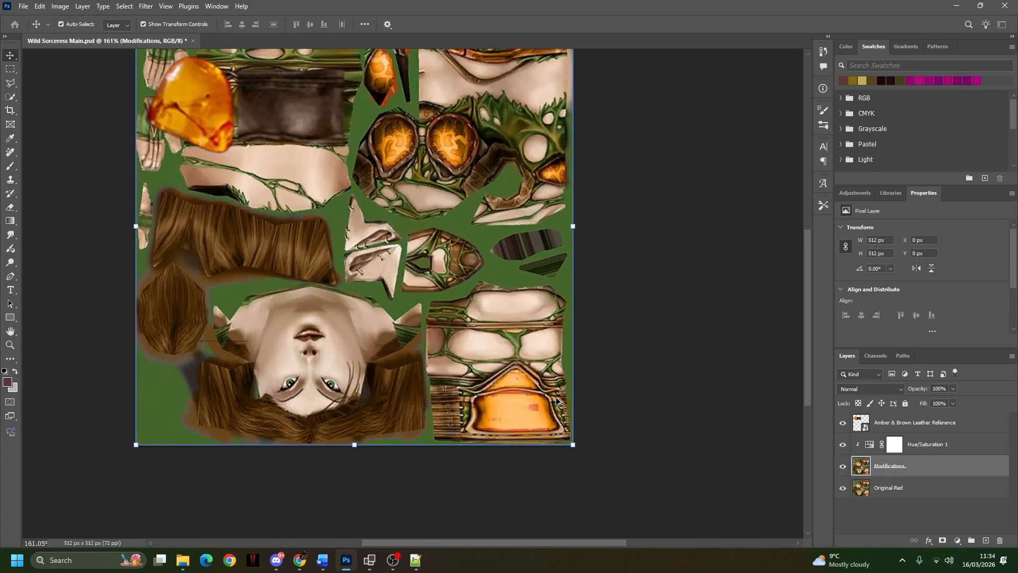
scroll(496, 412, "down", 1)
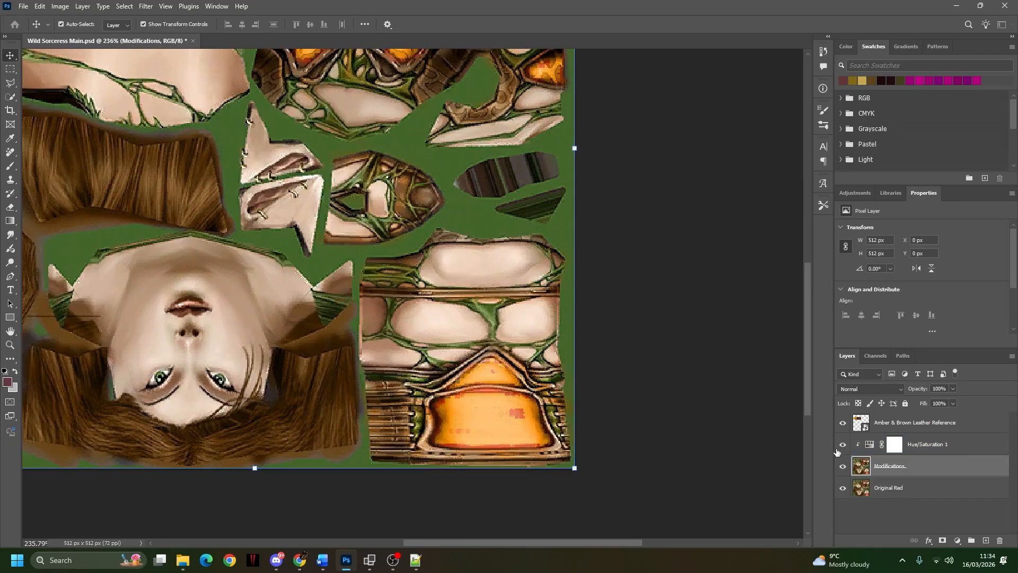
left_click(933, 443)
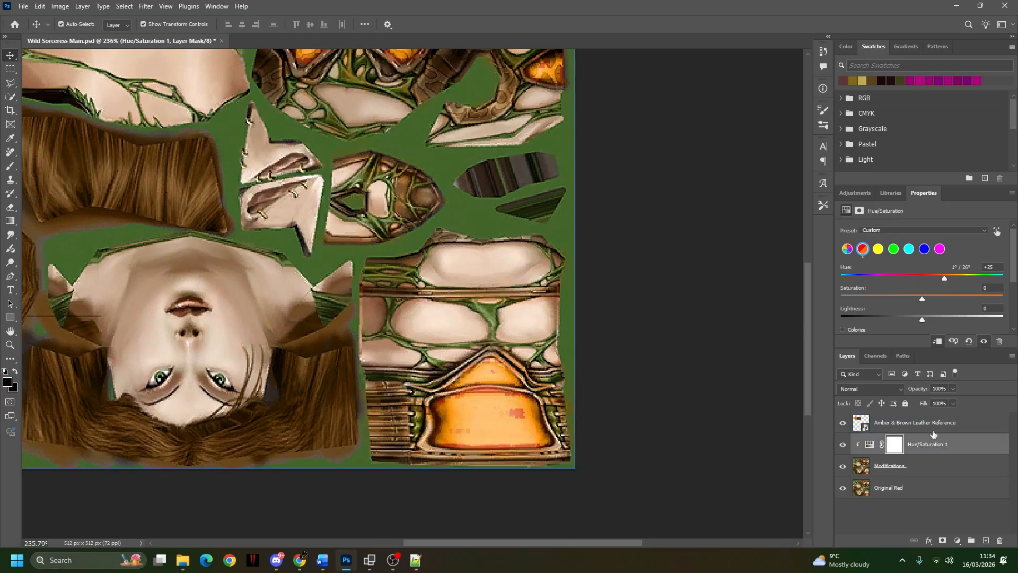
left_click_drag(928, 200, 673, 117)
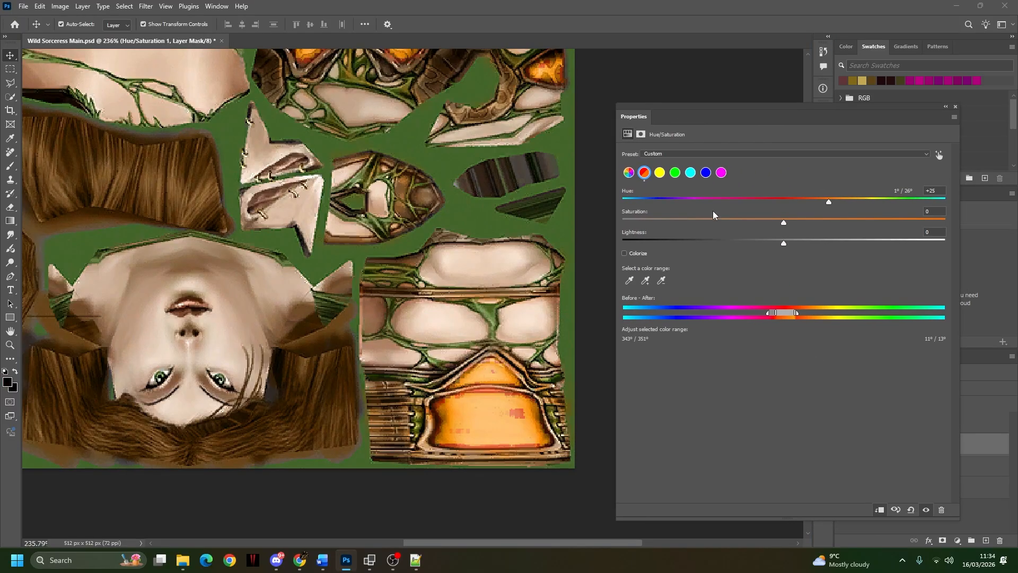
double_click(643, 172)
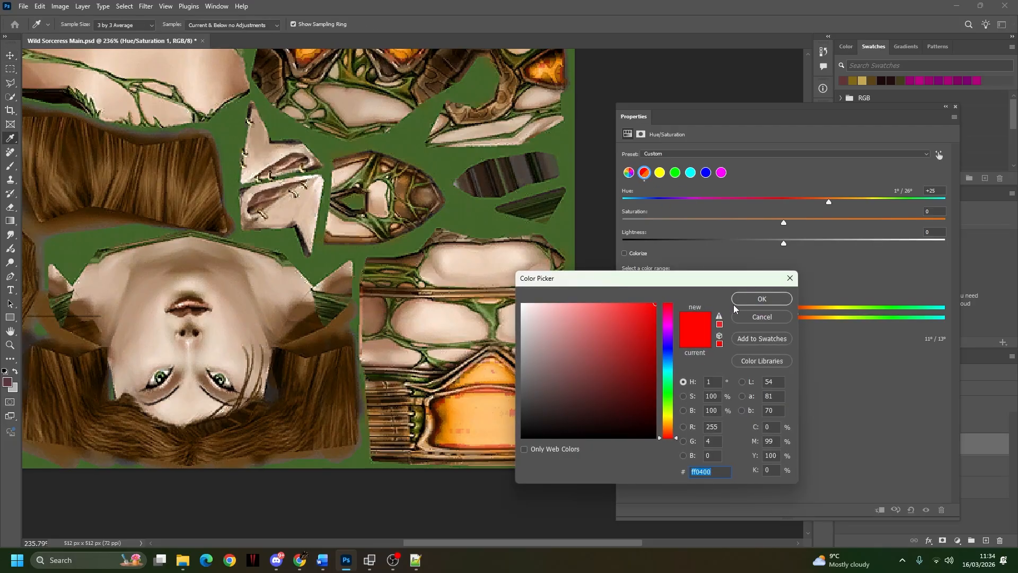
left_click(756, 314)
Step: Widen the upper end of the Reds range toward orange, past 15°/26°, dock the settings again and show the layers
left_click_drag(798, 313, 799, 314)
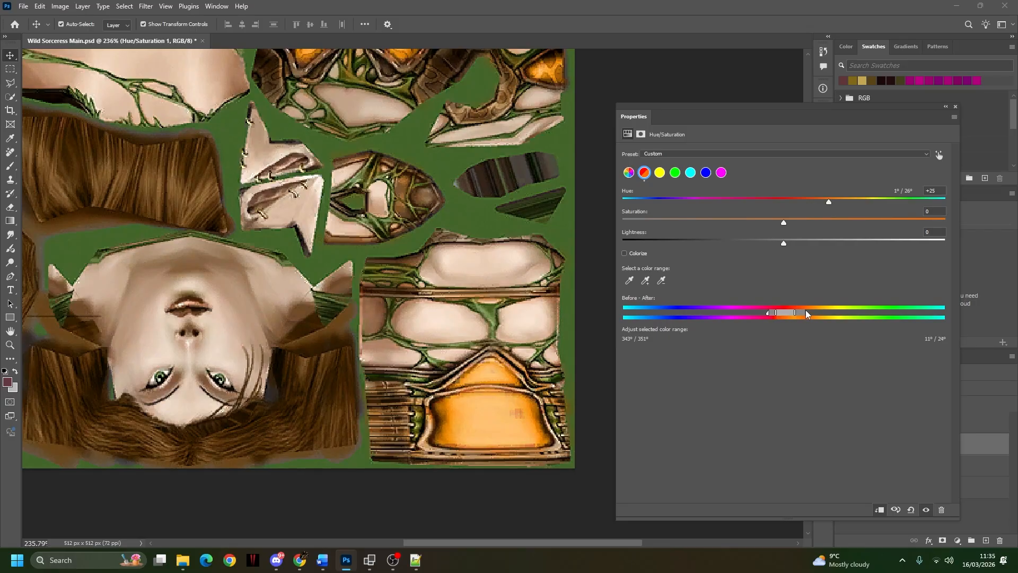
left_click_drag(806, 311, 809, 312)
key("space")
left_click_drag(305, 127, 265, 179)
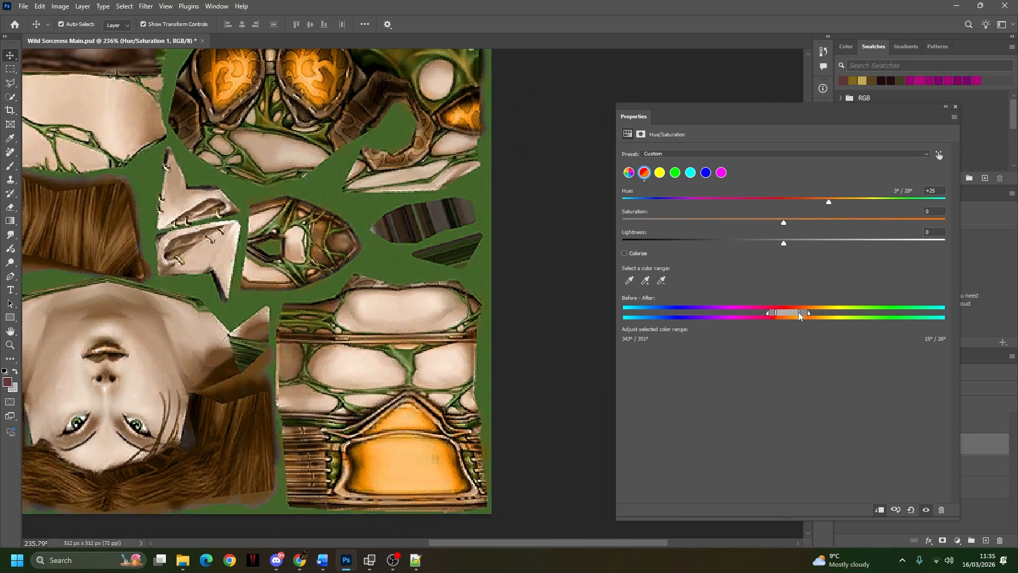
key("space")
left_click_drag(622, 58, 783, 118)
left_click_drag(638, 118, 911, 194)
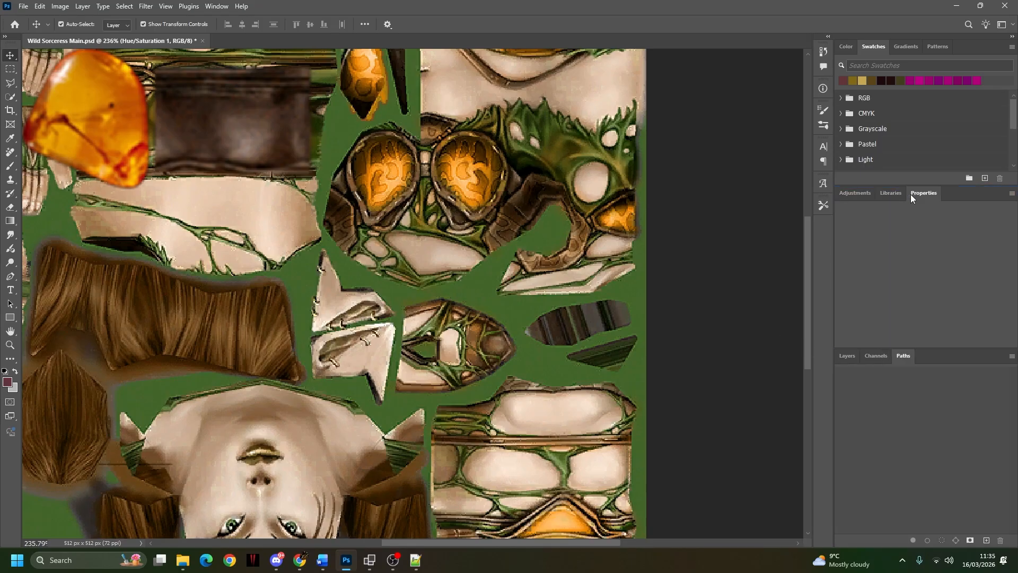
left_click(841, 355)
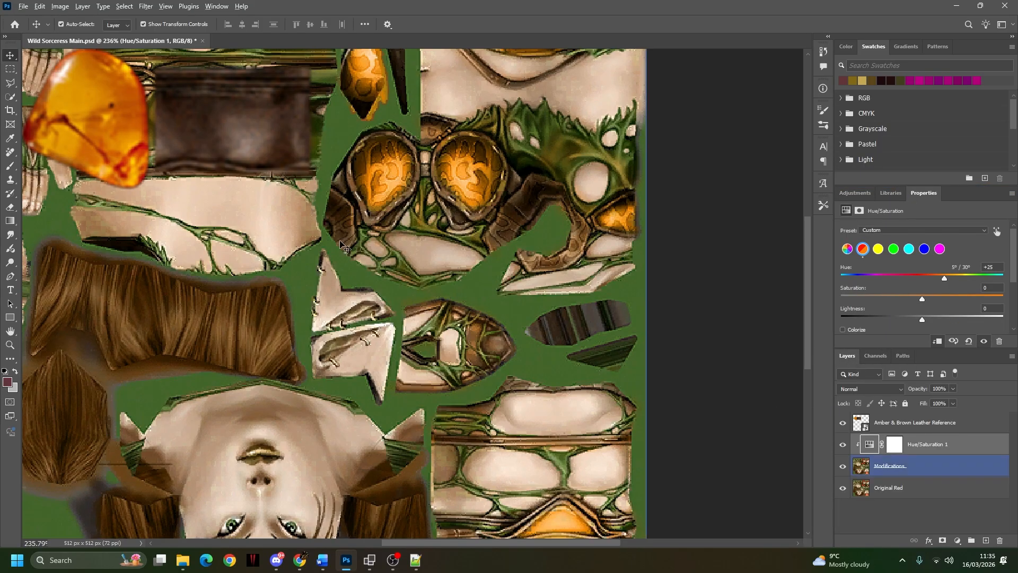
Step: Choose the Smudge tool and make the Modifications layer active for touching up the amber belt panel
scroll(345, 247, "down", 4)
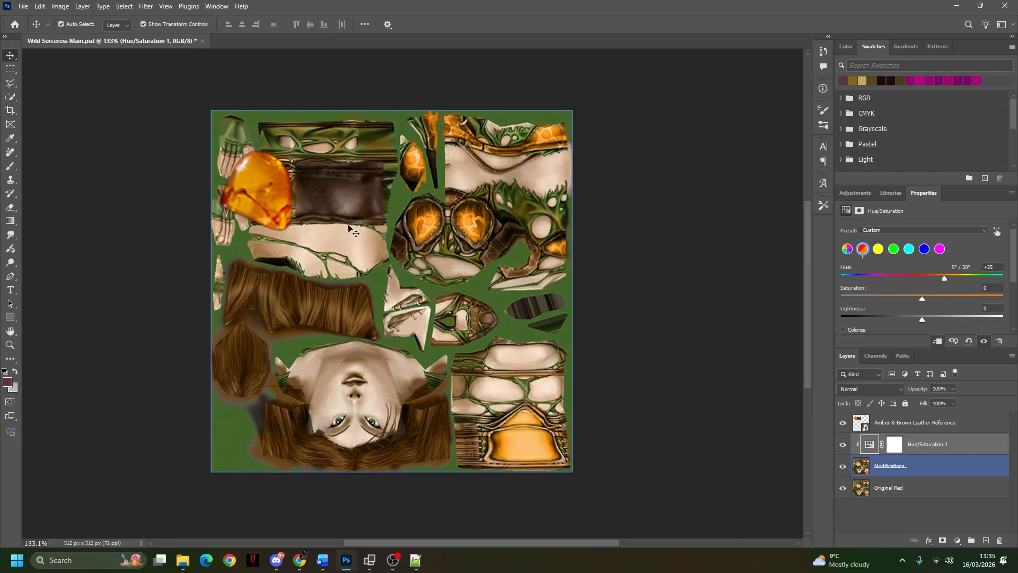
scroll(375, 251, "up", 2)
scroll(578, 449, "up", 6)
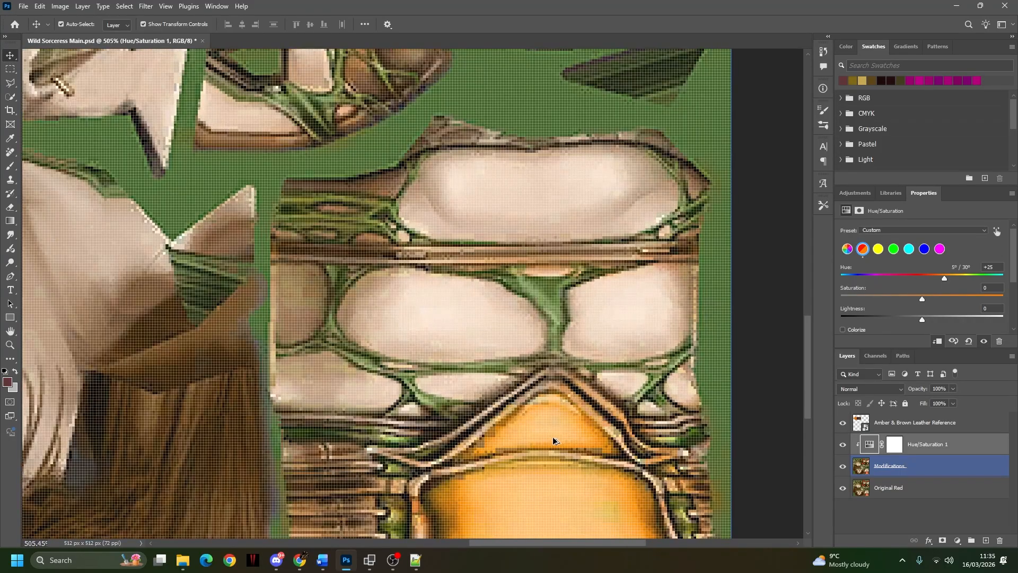
scroll(553, 440, "down", 1)
left_click_drag(536, 427, 502, 344)
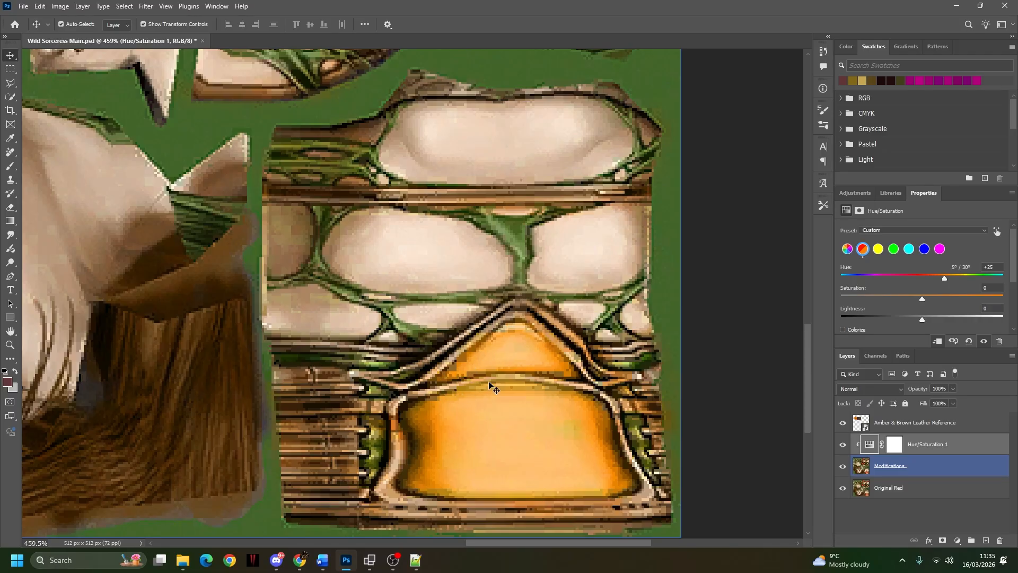
left_click(13, 237)
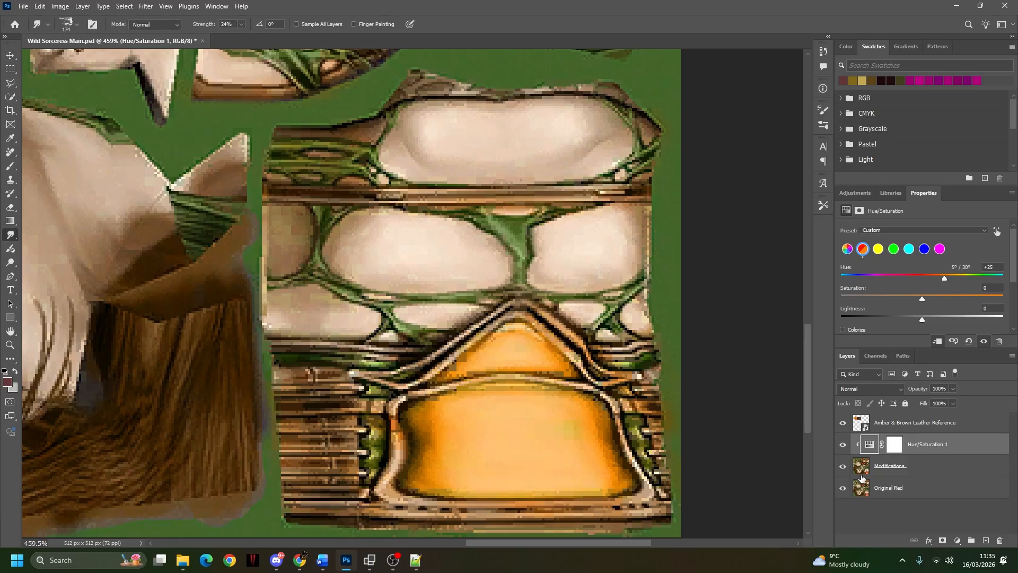
left_click(920, 470)
left_click(928, 450)
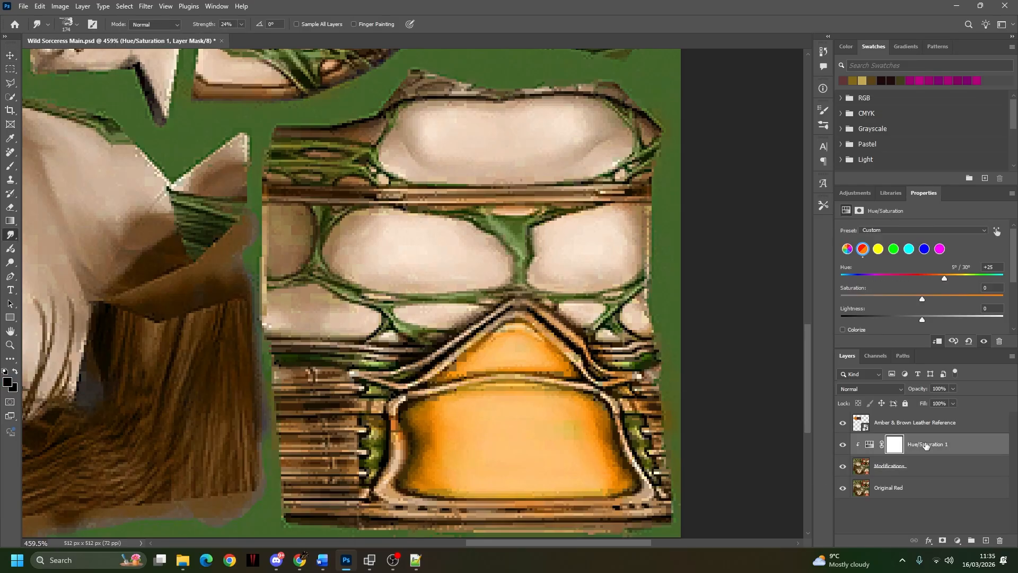
left_click(925, 465)
left_click(925, 450)
left_click(925, 466)
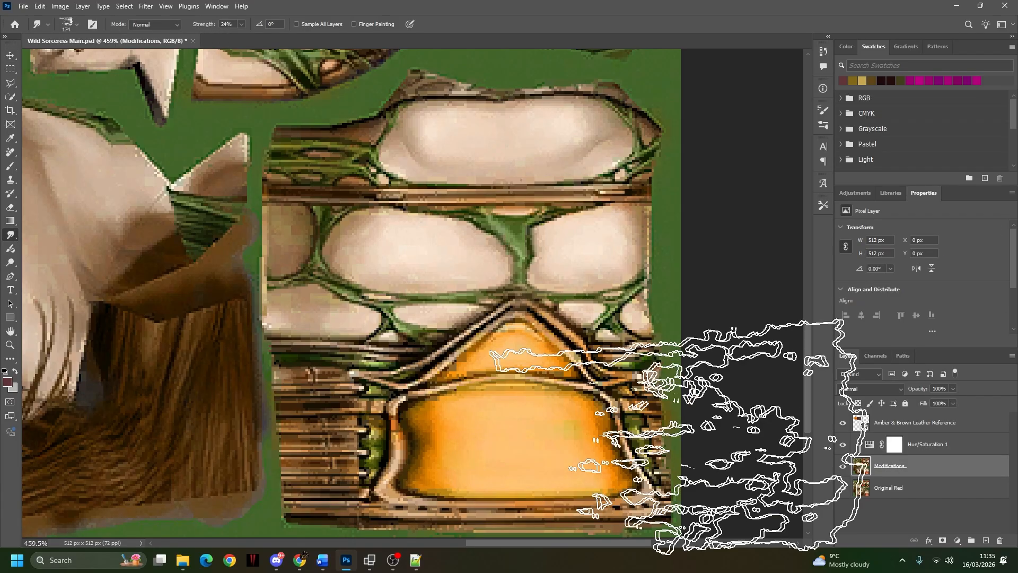
Step: Set the smudge brush to Soft Round with a size of 5 px, trying 10 px first
left_click(77, 23)
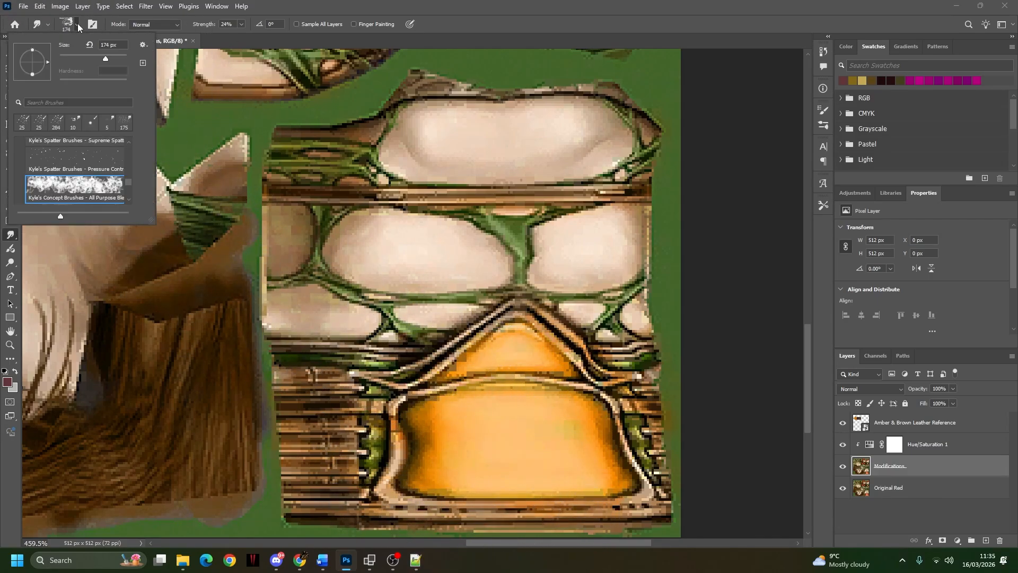
left_click_drag(129, 185, 129, 148)
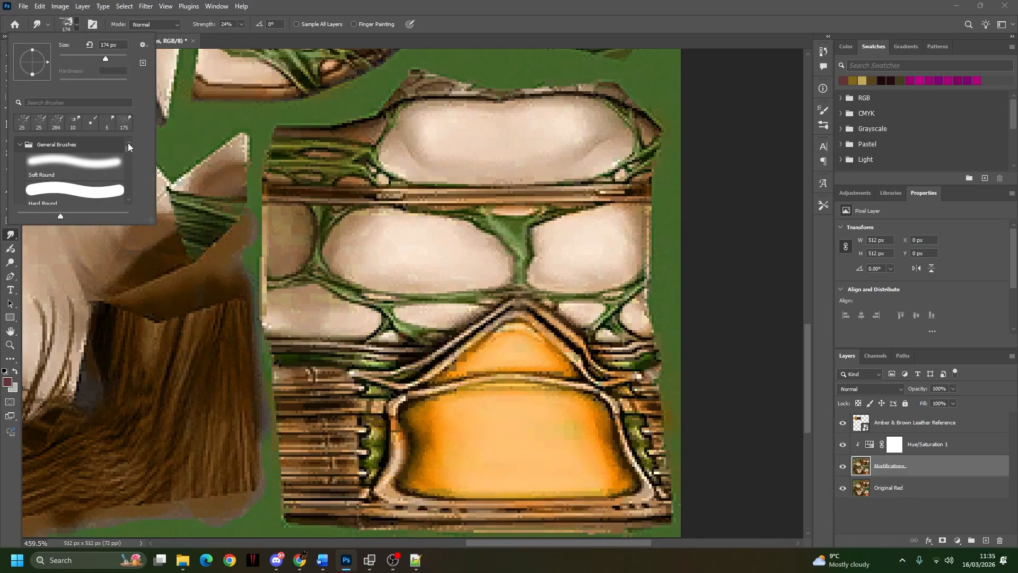
left_click(74, 166)
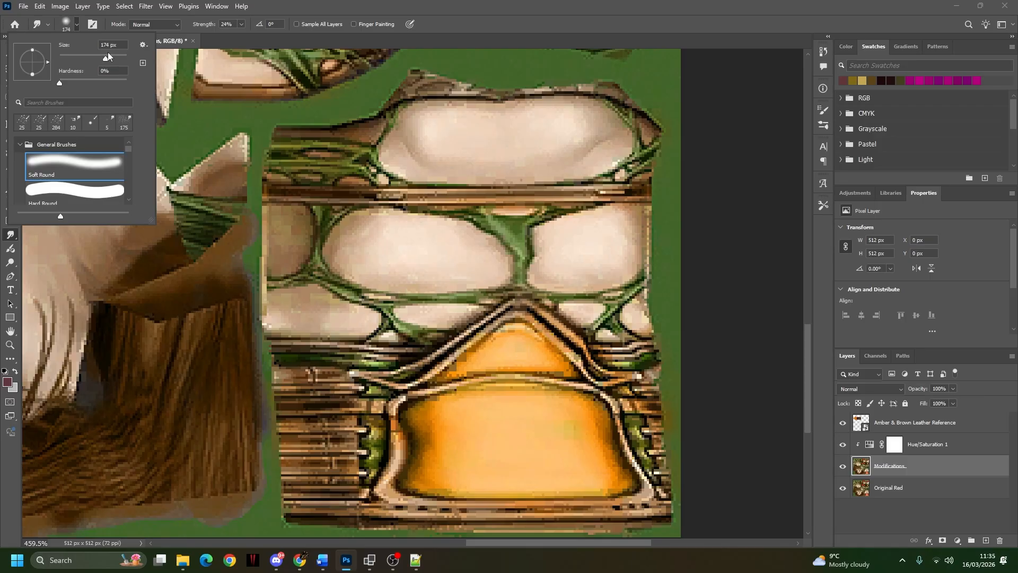
left_click(67, 49)
type("15")
key("BackSpace")
type("0")
key("Return")
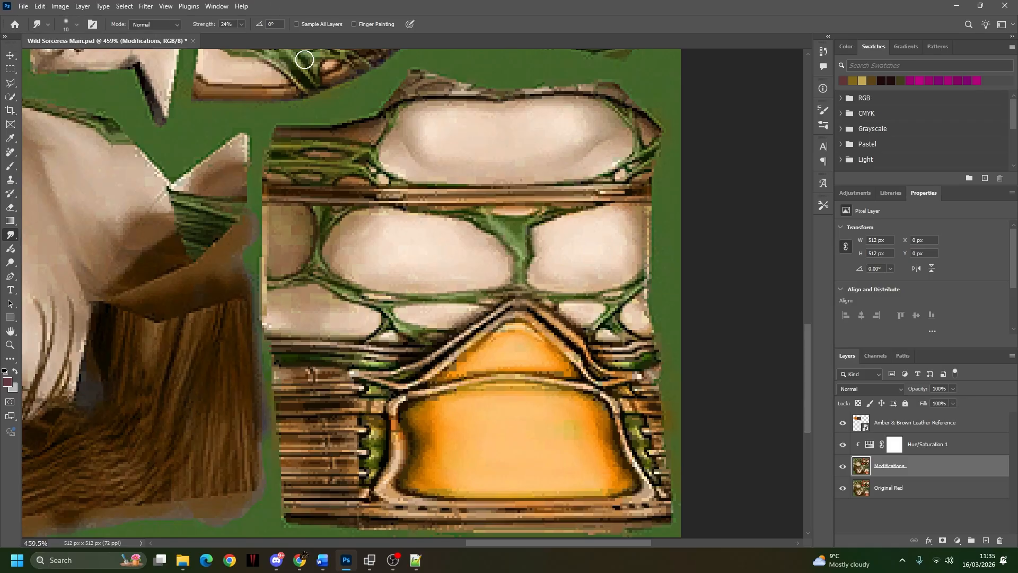
left_click(77, 24)
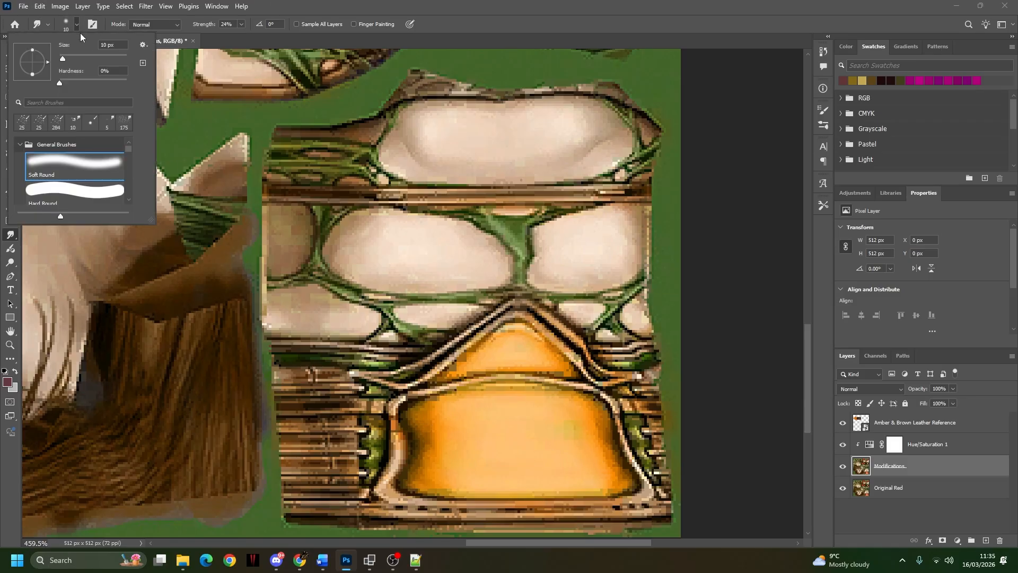
type("5")
key("Return")
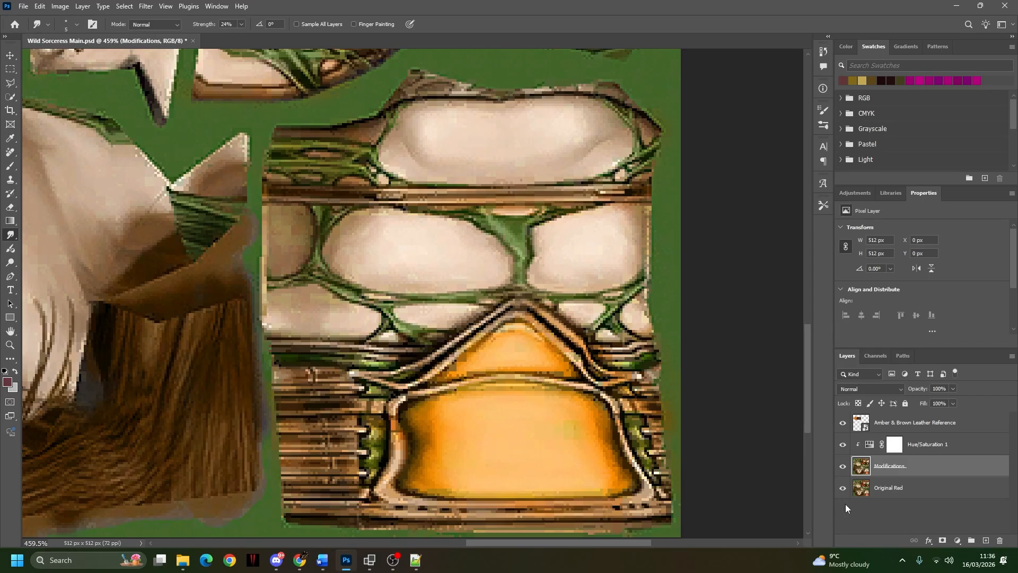
Step: Reselect the Modifications layer and pick the Smudge Tool from its tool group again
left_click(909, 494)
left_click(906, 466)
right_click(11, 239)
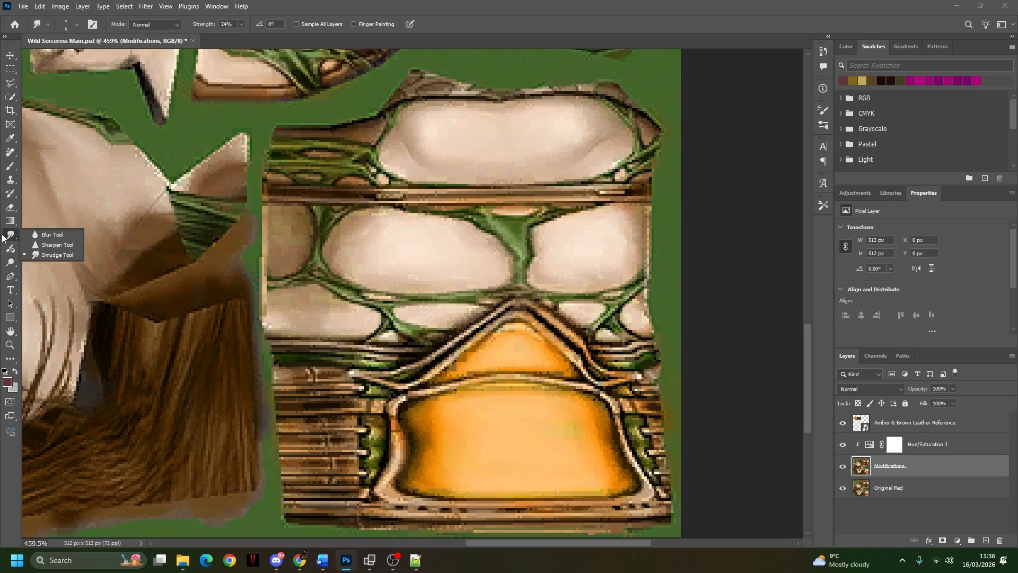
left_click(56, 255)
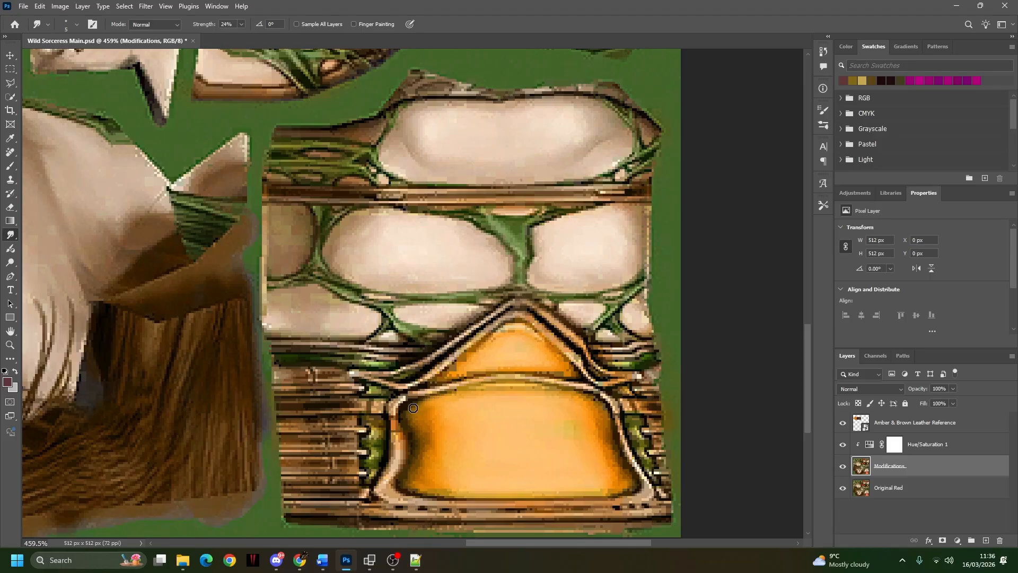
Step: Examine the amber belt panel's shading and edges up close, and the whole texture beside the amber reference
scroll(491, 371, "down", 3)
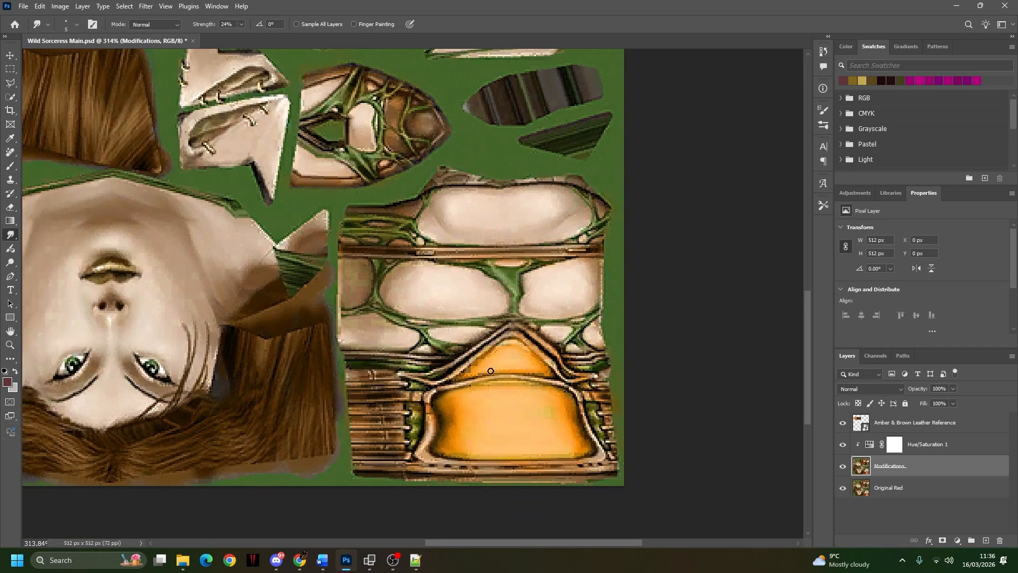
scroll(491, 371, "down", 2)
scroll(455, 348, "up", 8)
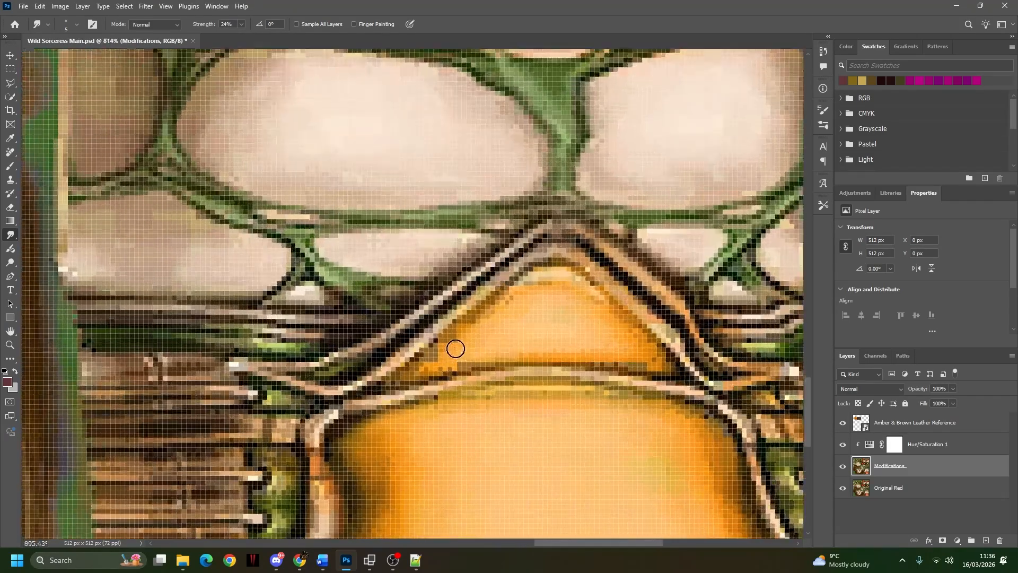
scroll(456, 348, "up", 2)
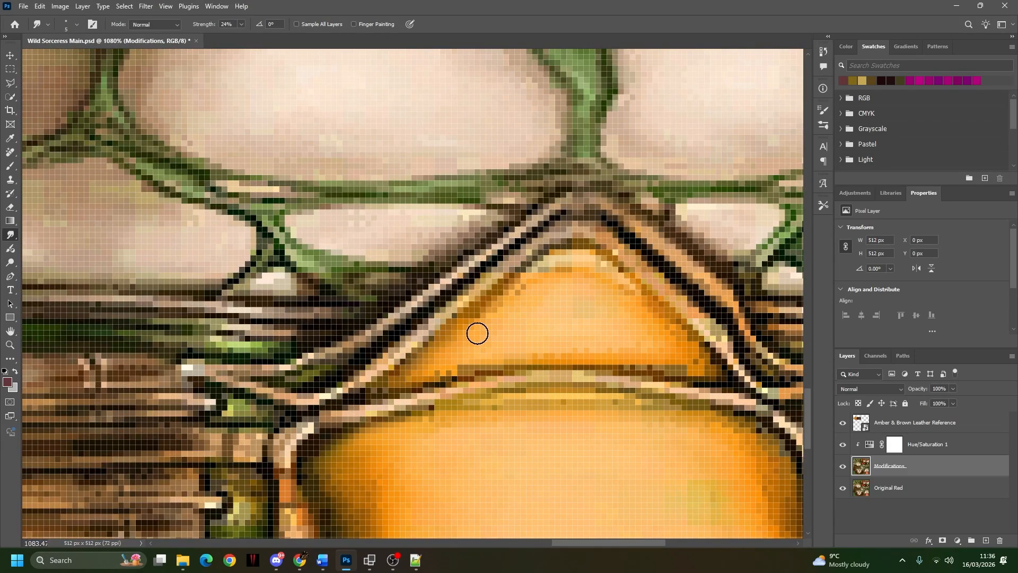
scroll(469, 316, "down", 10)
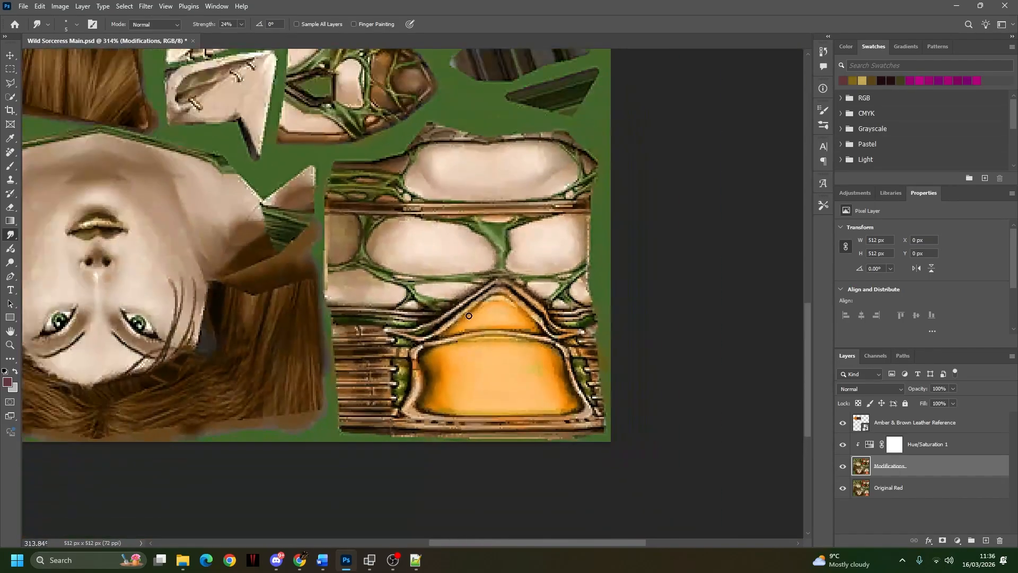
scroll(469, 316, "down", 1)
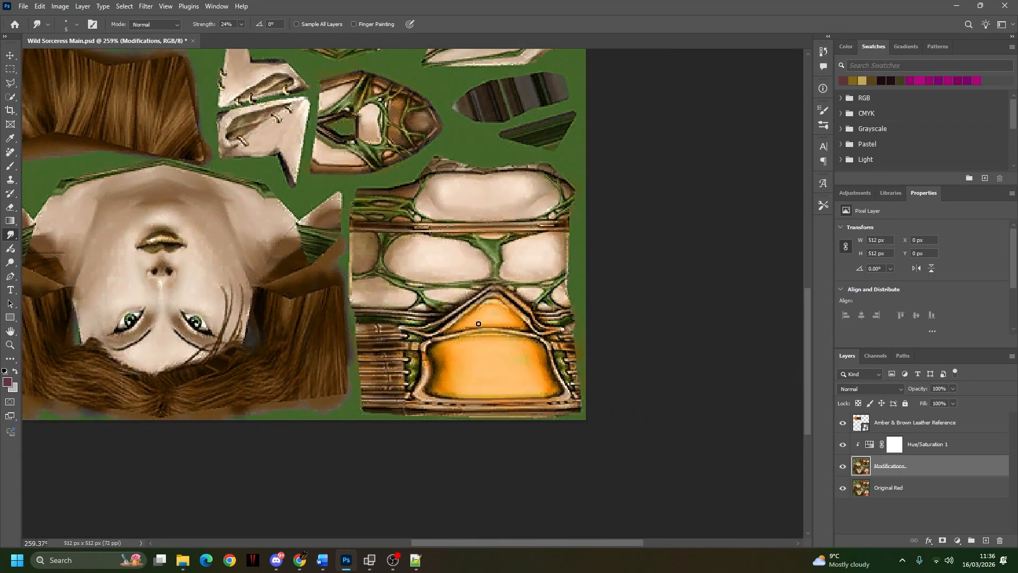
scroll(386, 302, "down", 1)
scroll(386, 301, "down", 1)
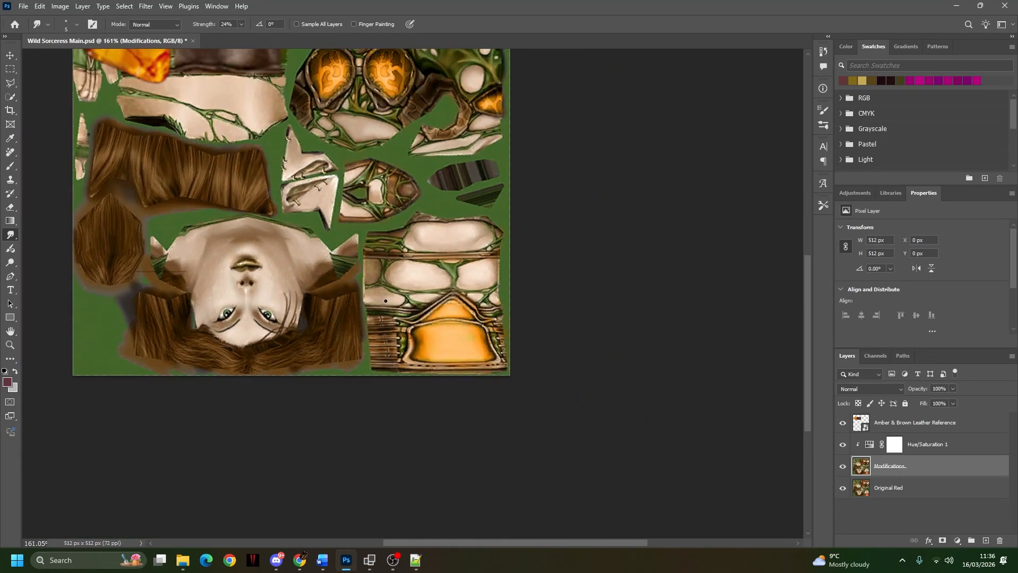
left_click_drag(327, 209, 433, 337)
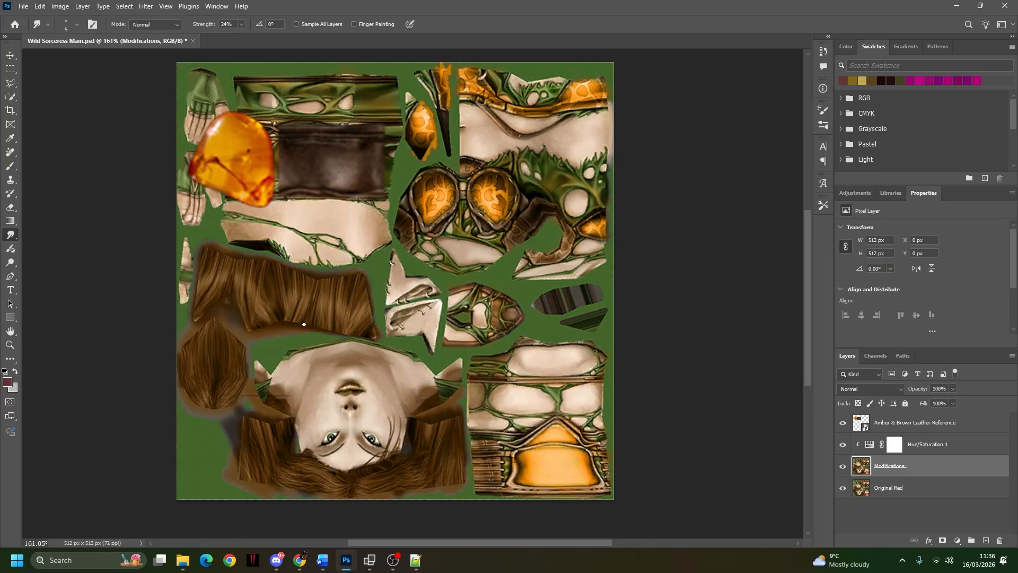
Step: Switch to the Move tool and compare the whole texture with and without the Hue/Saturation 1 adjustment
left_click(10, 55)
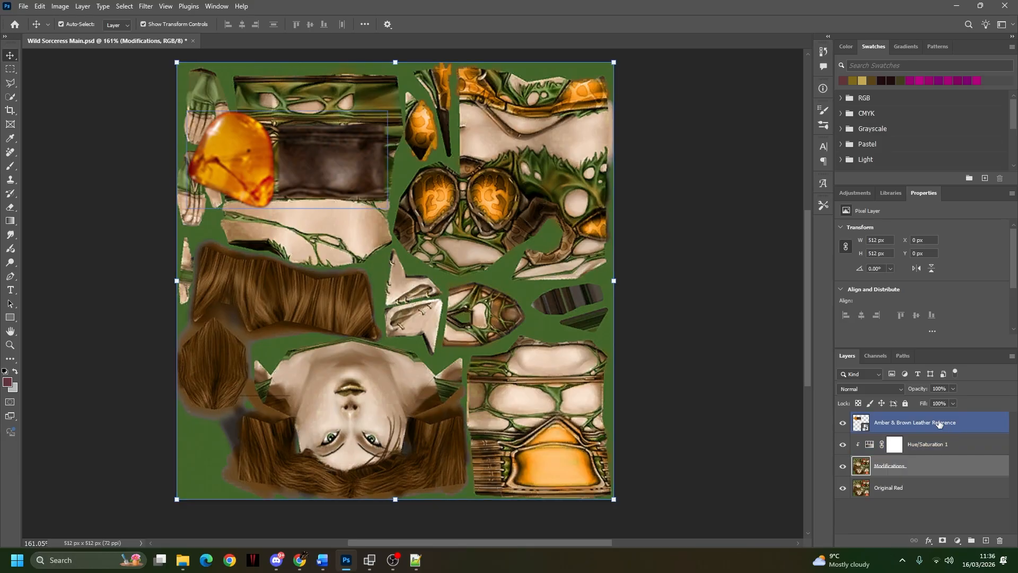
left_click(843, 444)
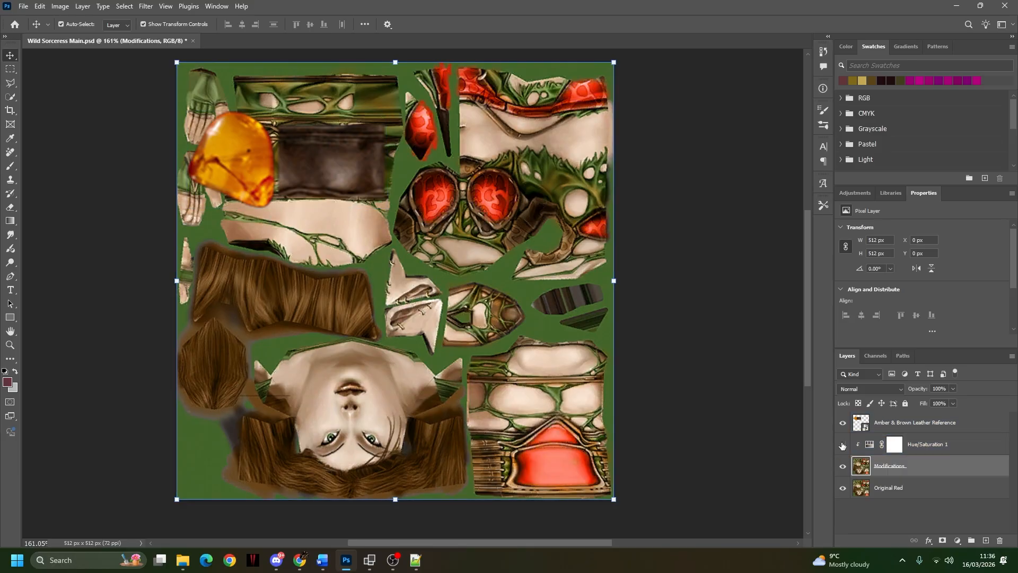
left_click(843, 444)
left_click(843, 444)
left_click(843, 445)
Step: Compare the face, lips, ears and belt panel up close by repeatedly hiding and showing the Hue/Saturation 1 adjustment
scroll(365, 435, "up", 6)
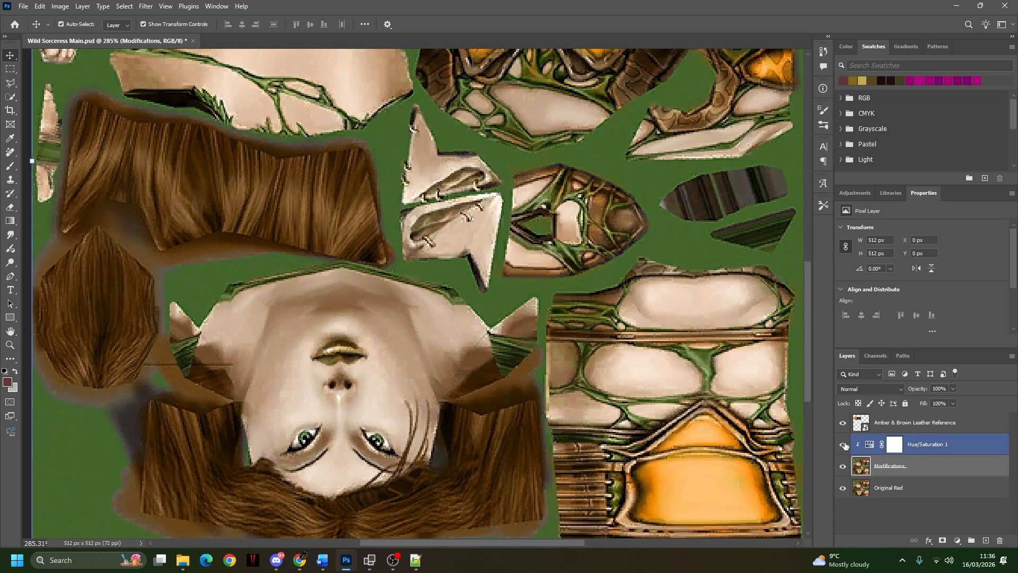
left_click(842, 448)
left_click(842, 448)
left_click(842, 448)
left_click(841, 448)
left_click(842, 448)
left_click(842, 448)
left_click(841, 448)
left_click(842, 448)
left_click(842, 449)
left_click(842, 449)
left_click(842, 449)
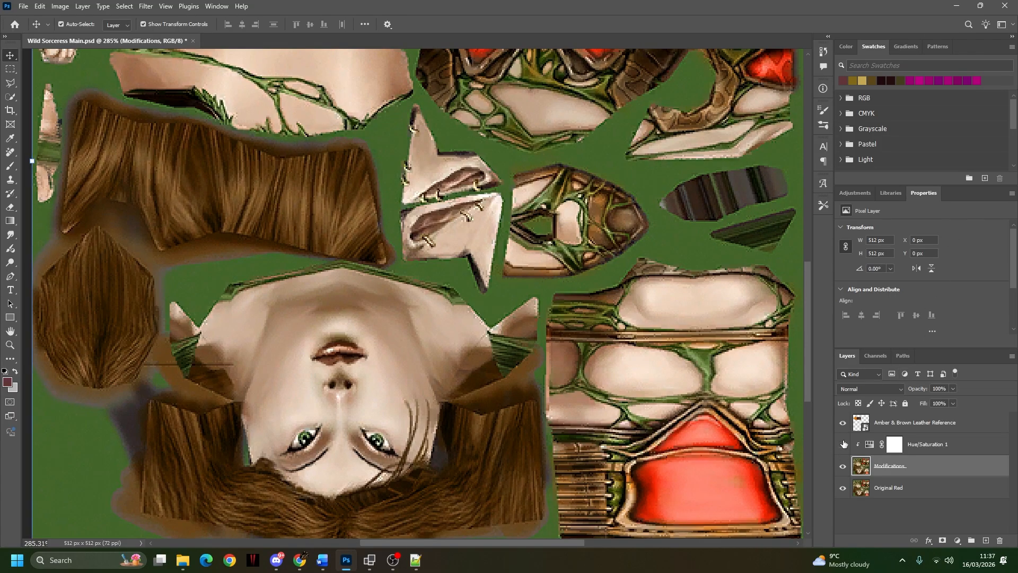
Step: Compare the lips, face and belt panel with the Hue/Saturation 1 adjustment hidden and shown
left_click(844, 444)
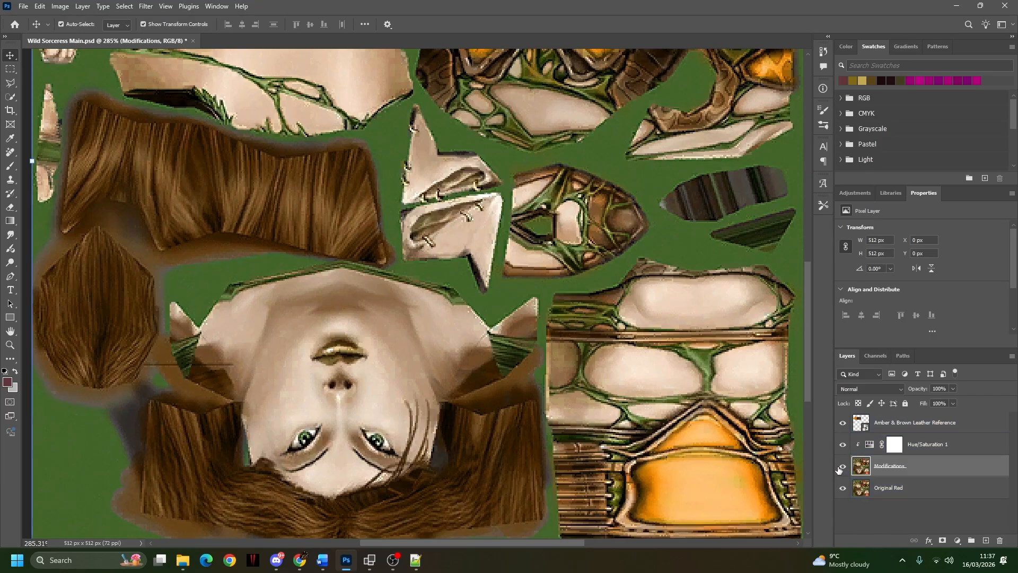
left_click(843, 450)
left_click(843, 450)
left_click(843, 449)
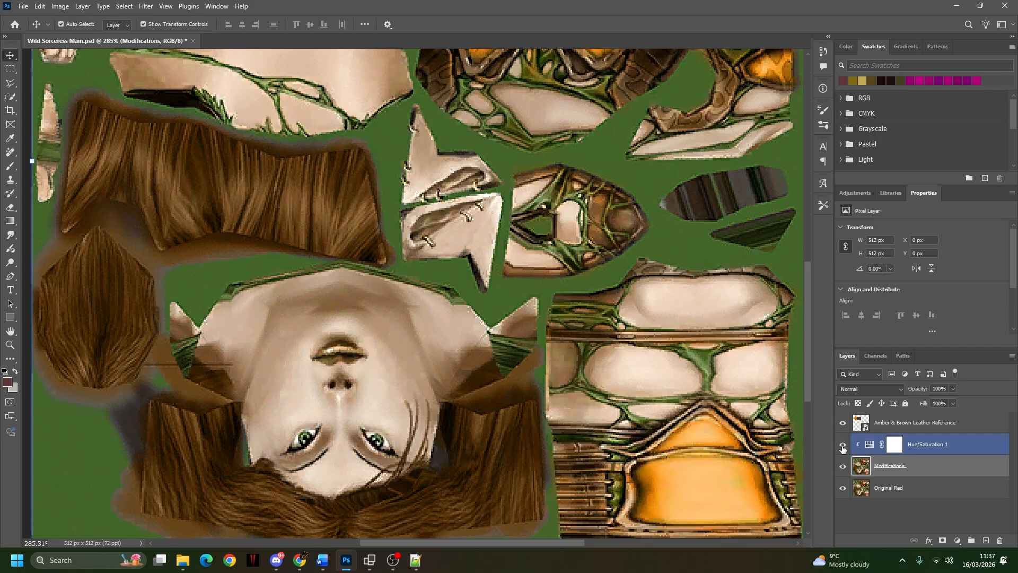
left_click(843, 449)
left_click(843, 448)
Step: Examine the Reds colour range settings of Hue/Saturation 1 in an undocked, enlarged view, and dock the settings back
left_click(895, 444)
left_click_drag(925, 195, 715, 137)
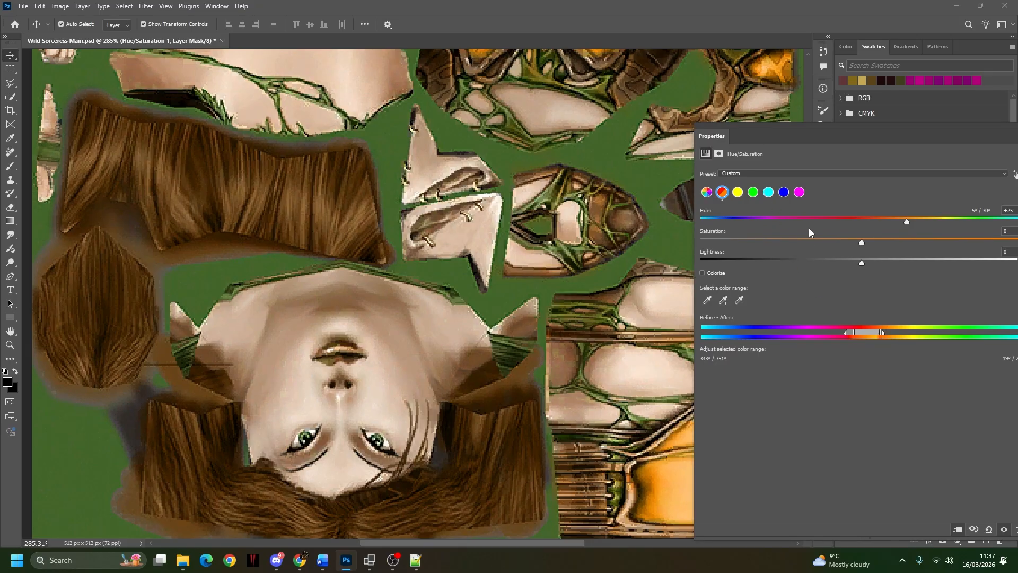
left_click_drag(810, 139, 724, 131)
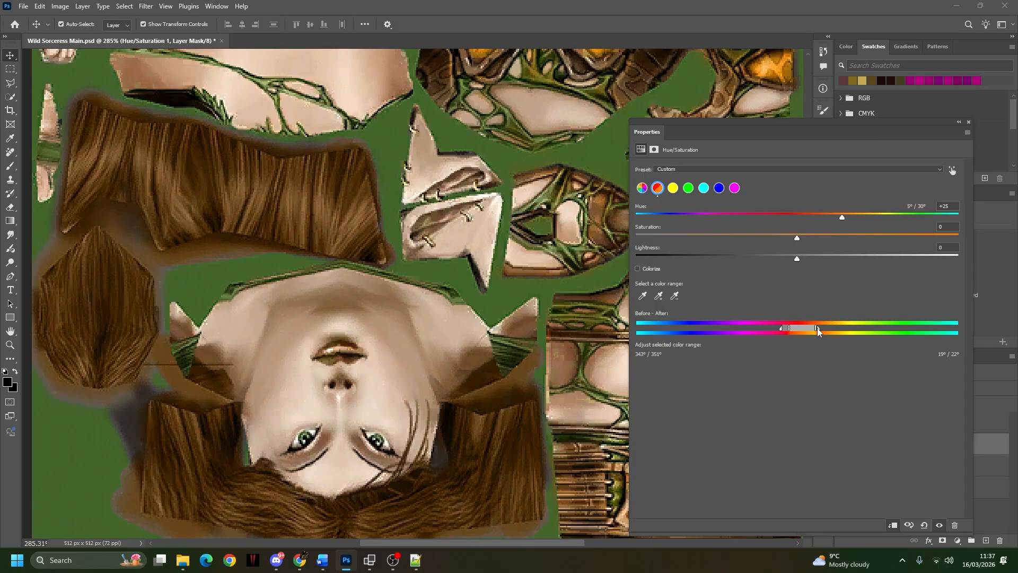
left_click_drag(699, 133, 161, 104)
left_click(670, 486)
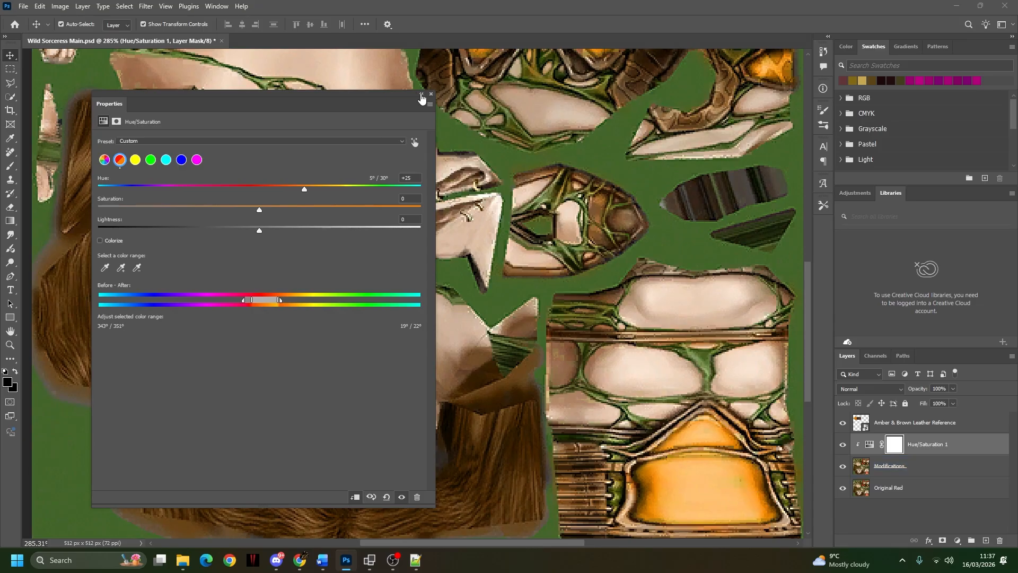
left_click_drag(121, 105, 892, 199)
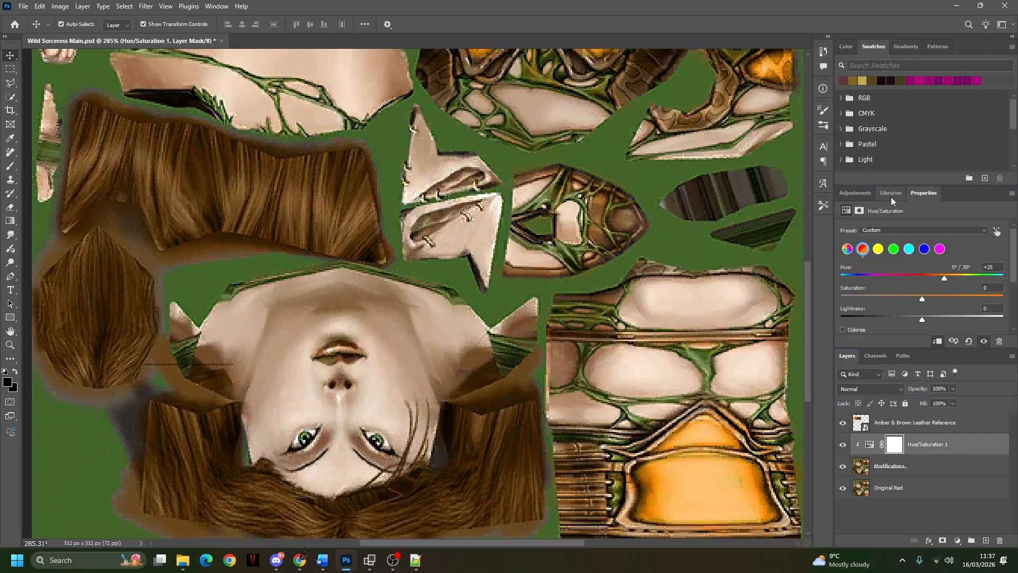
Step: Smudge away the small off-colour spot in the amber belt panel on the Modifications layer at 24% strength
scroll(749, 501, "up", 4)
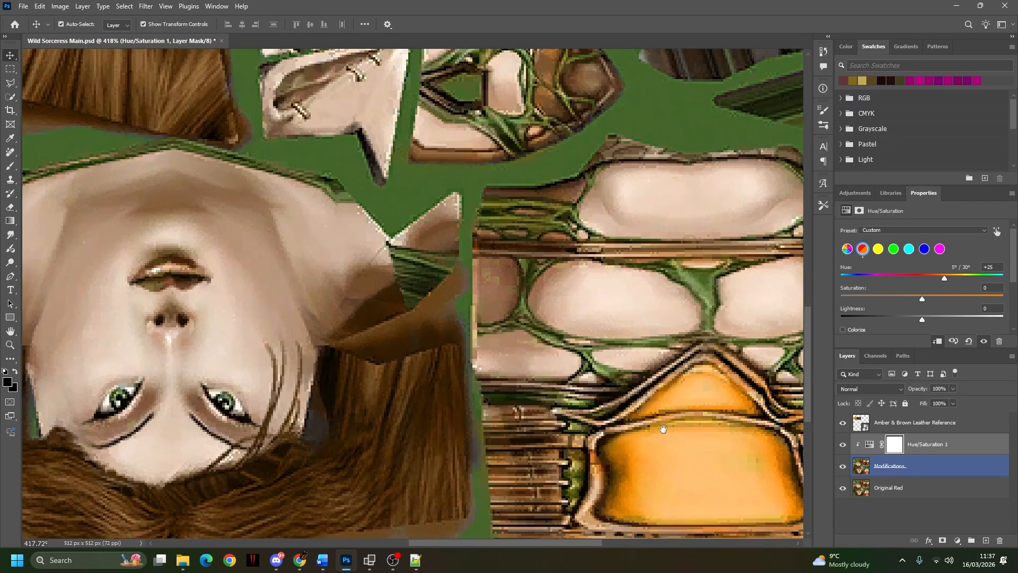
left_click_drag(663, 428, 493, 374)
scroll(600, 413, "up", 2)
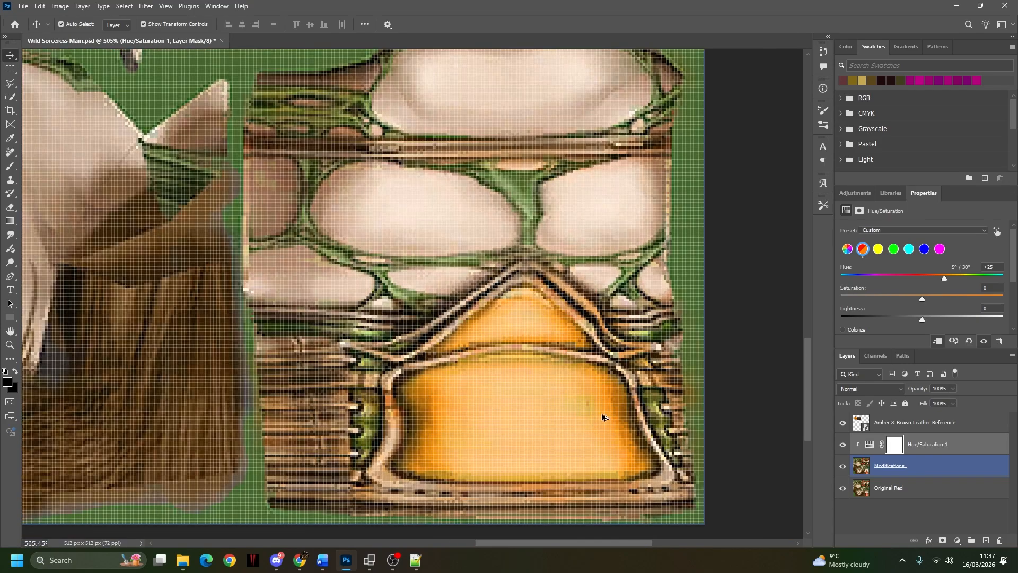
left_click(10, 235)
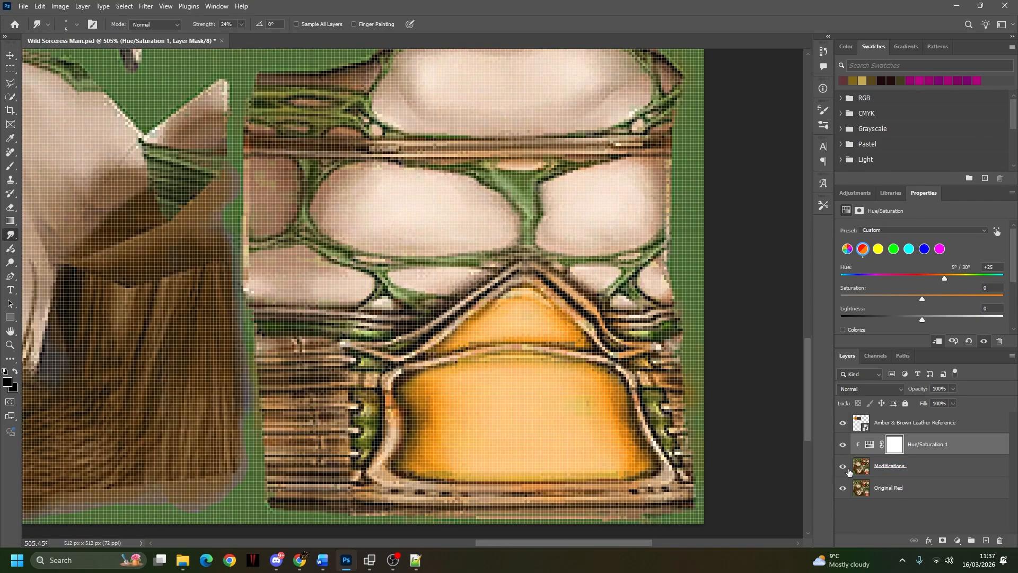
left_click(883, 466)
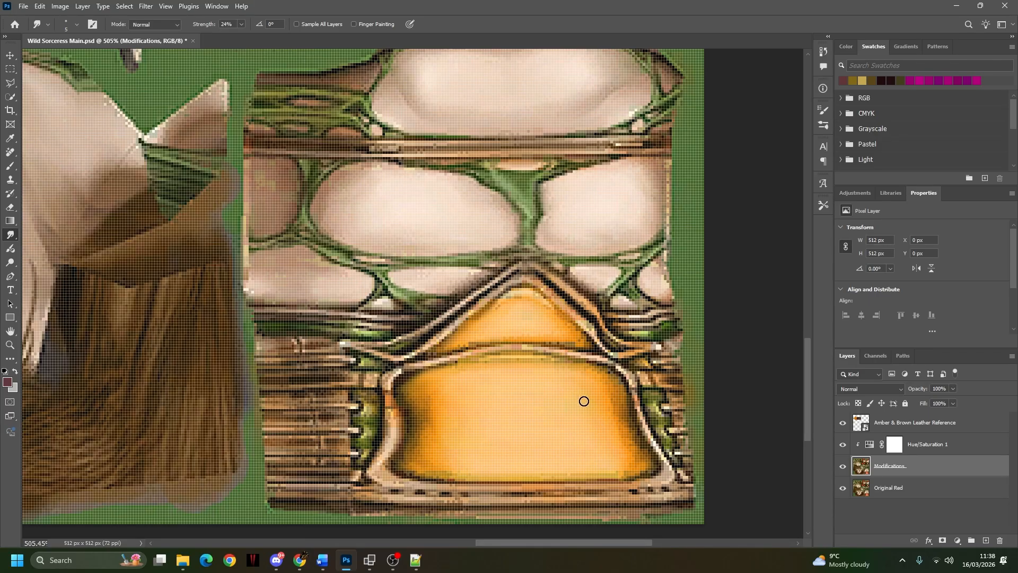
scroll(539, 471, "down", 5)
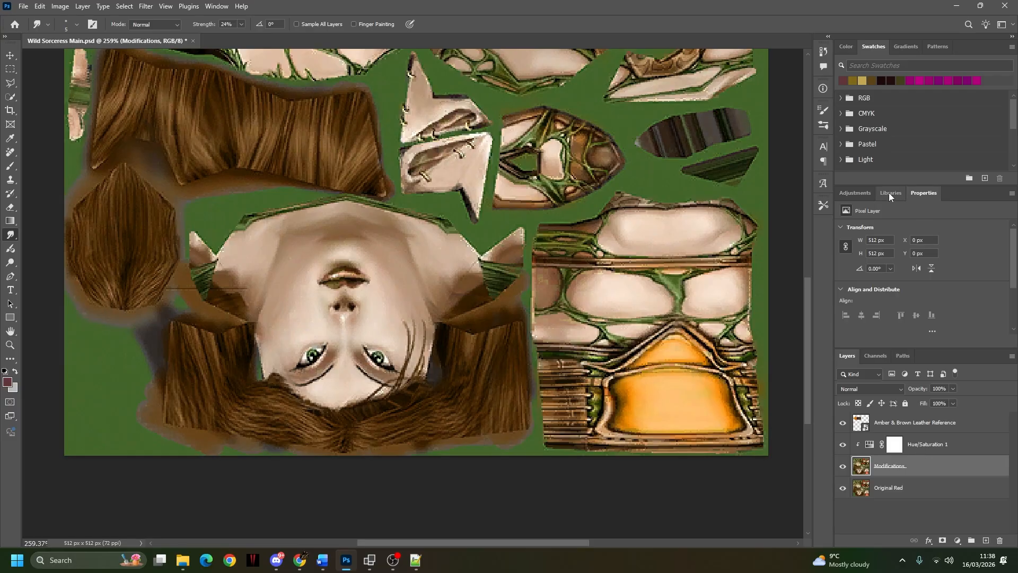
Step: Widen the upper end of the Reds range in Hue/Saturation 1 to 23°/28° and dock its settings back
left_click(855, 195)
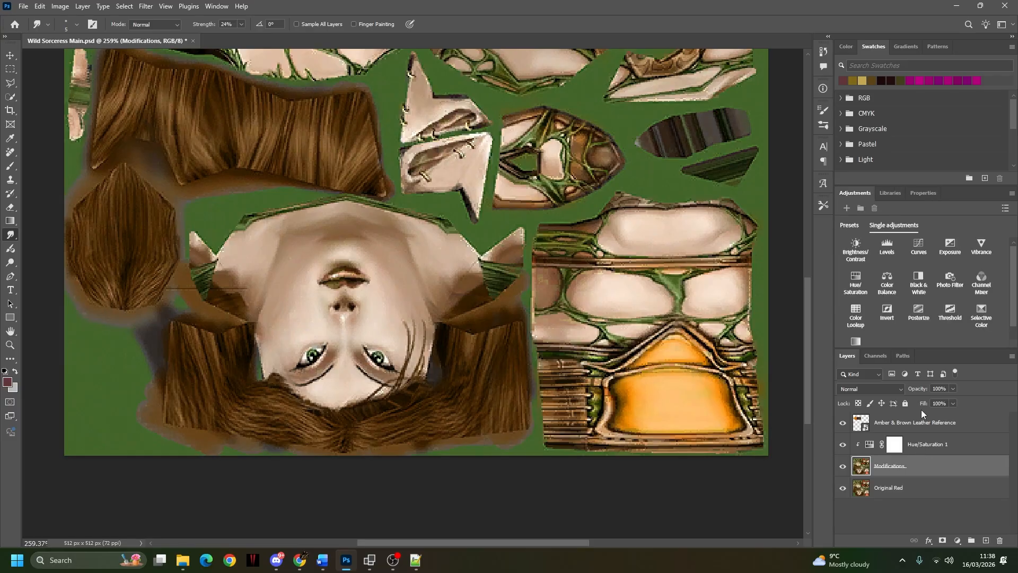
left_click(941, 446)
left_click(924, 193)
left_click_drag(908, 203, 602, 178)
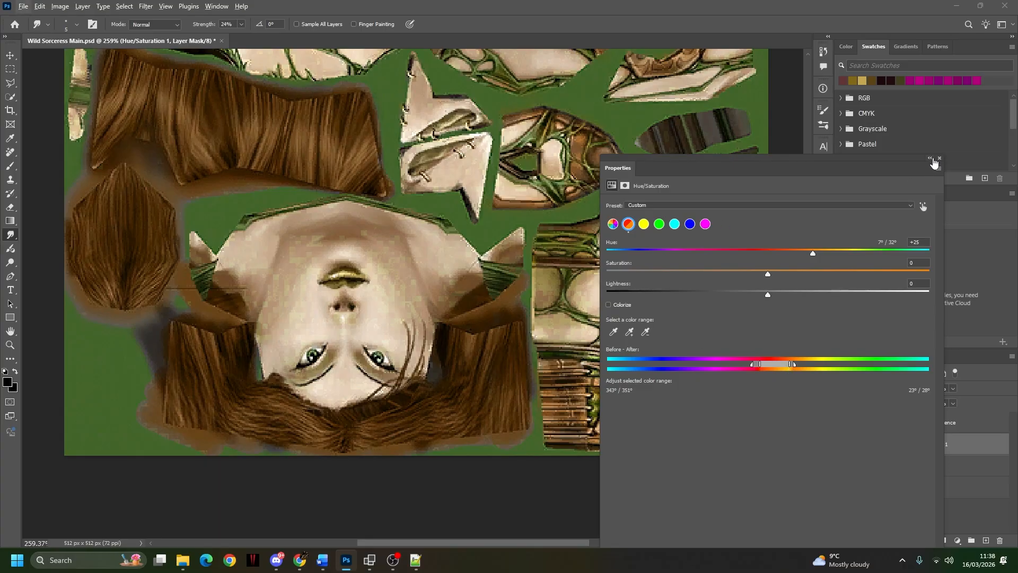
left_click_drag(625, 170, 906, 193)
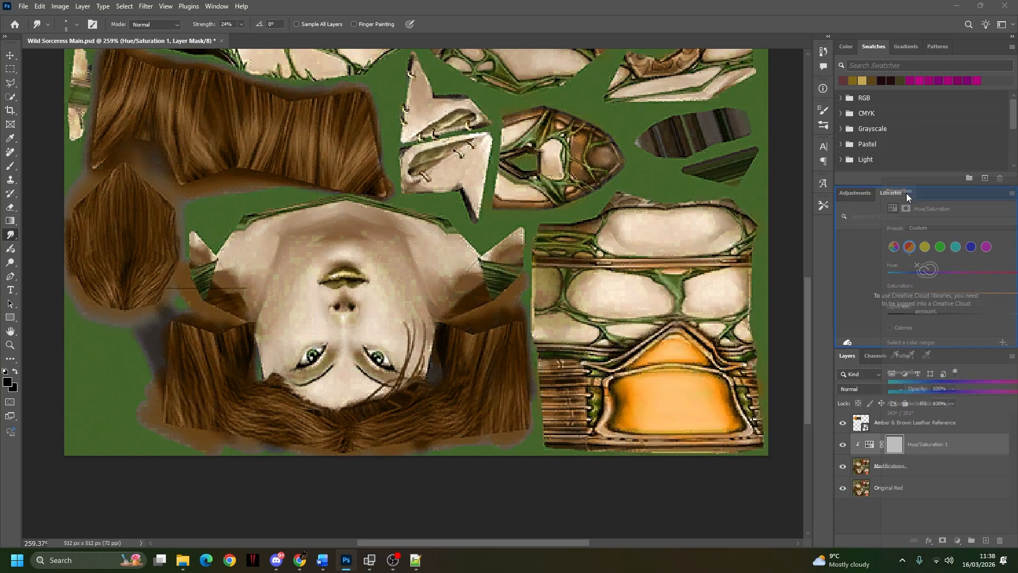
Step: Pick the Eraser tool and set its brush size to 7 px
left_click(11, 208)
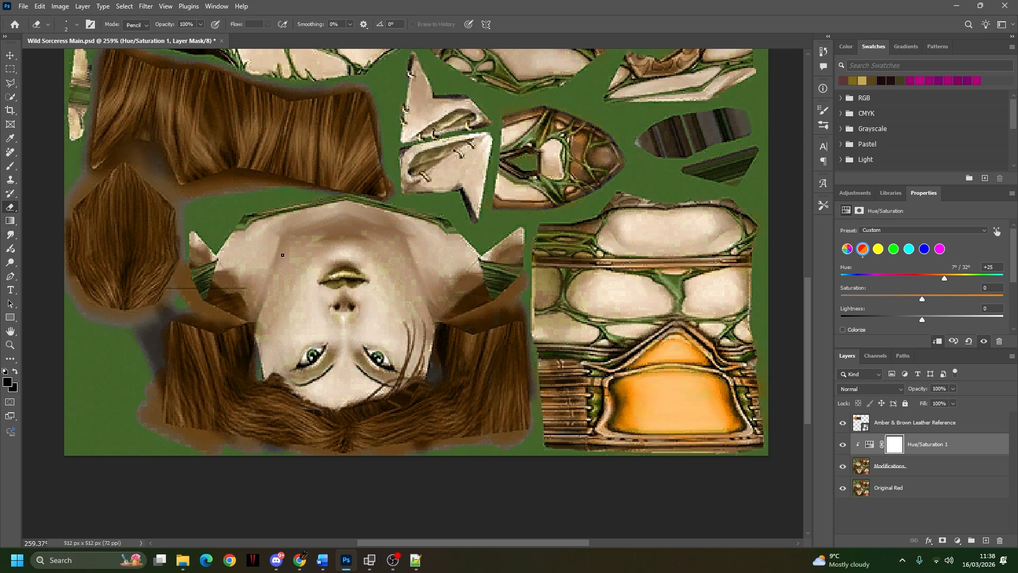
left_click(77, 25)
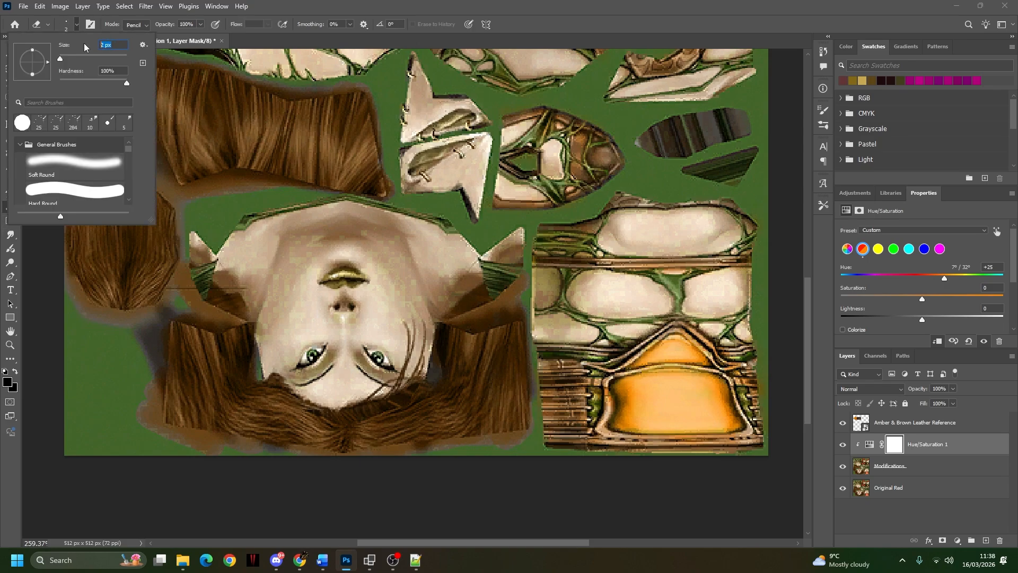
type("7")
key("Return")
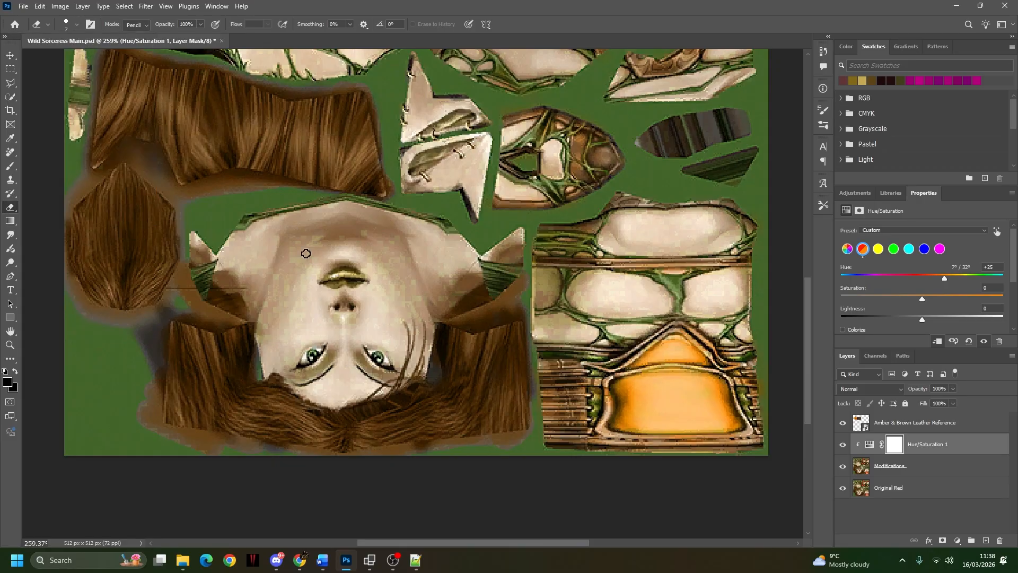
Step: Undo the widening of the Reds range in Hue/Saturation 1 and bring the face area into view
left_click(924, 448)
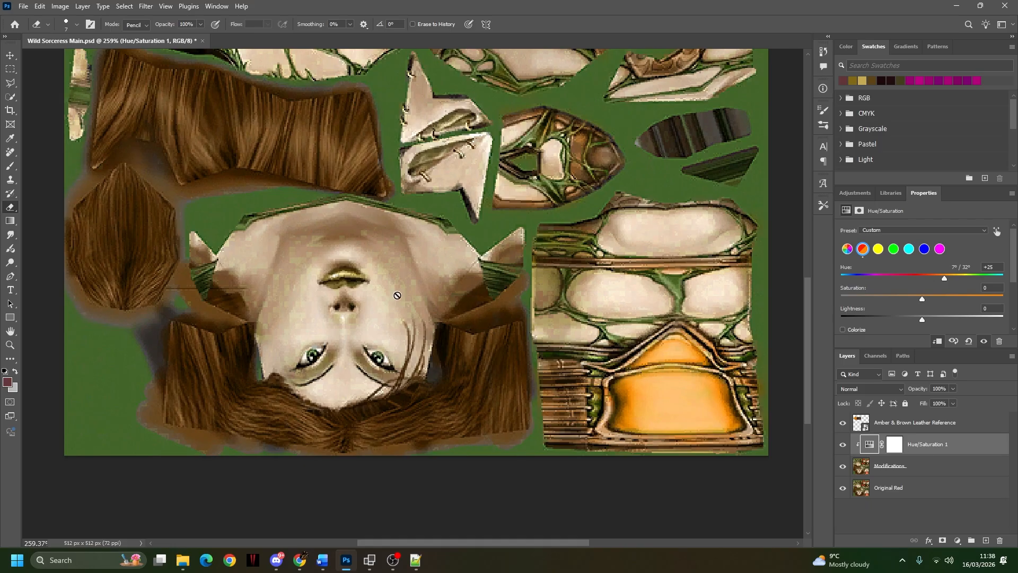
left_click(895, 444)
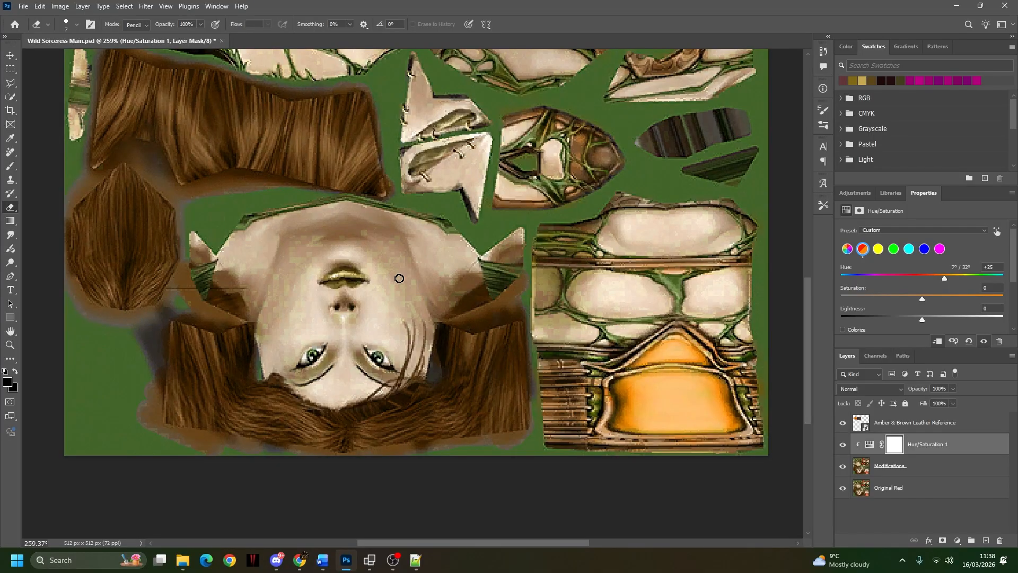
key("ctrl+2")
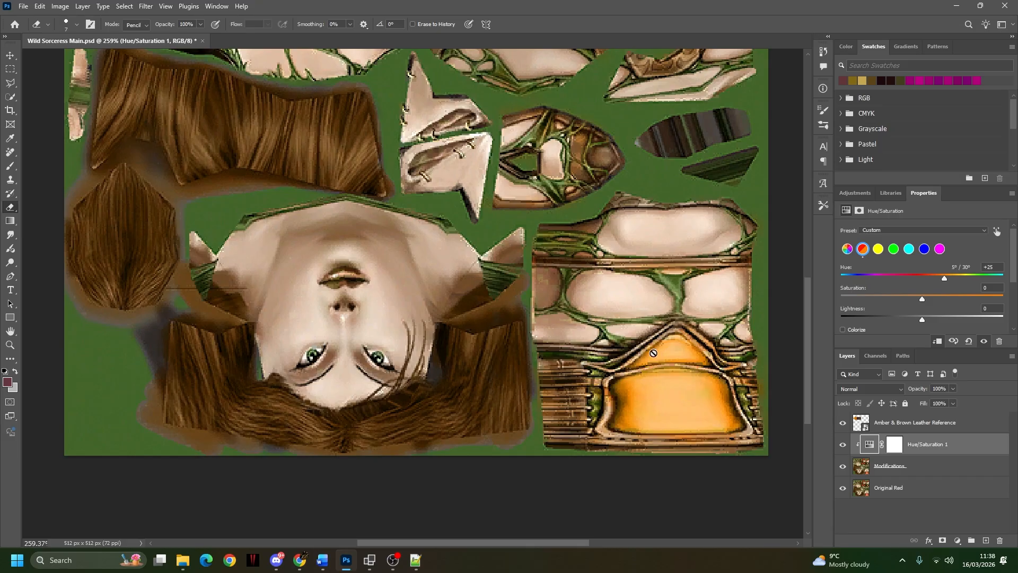
left_click_drag(427, 207, 464, 333)
left_click_drag(517, 312, 465, 254)
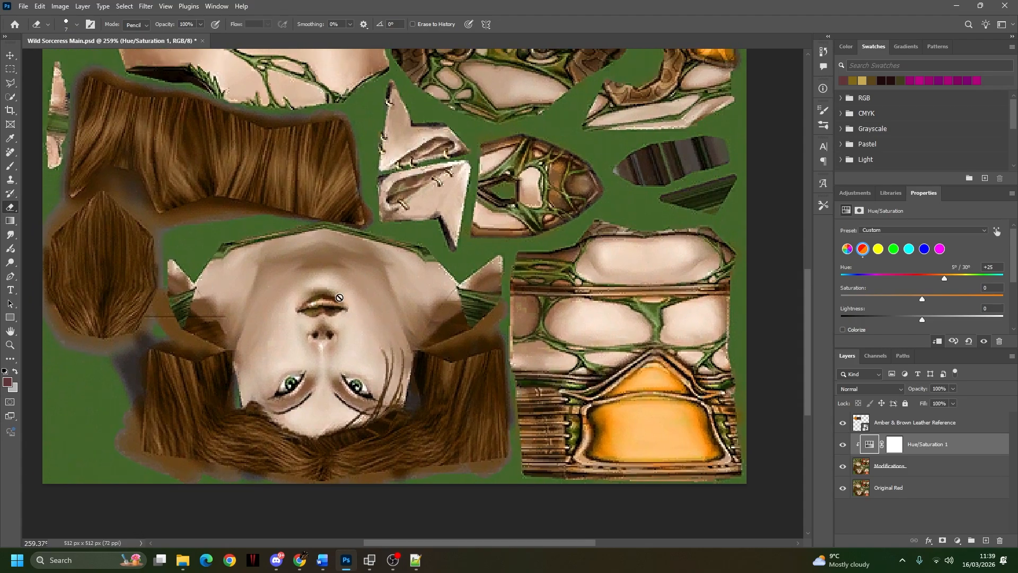
Step: Mark part of the face with a rectangular marquee selection and deselect it
left_click(10, 70)
left_click_drag(271, 238, 485, 404)
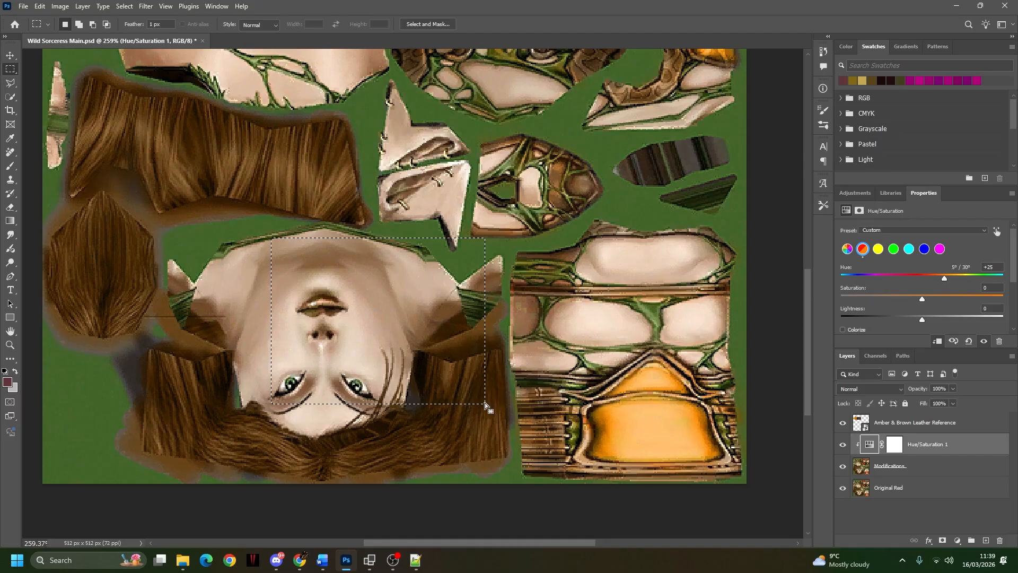
right_click(392, 183)
left_click(422, 191)
Step: Outline the whole face and surrounding hair with a Polygonal Lasso selection and deselect it
left_click(11, 83)
left_click(215, 259)
left_click(262, 233)
left_click(504, 324)
left_click(480, 436)
left_click(350, 477)
left_click(193, 448)
left_click(184, 321)
left_click(198, 292)
left_click(211, 262)
right_click(360, 186)
left_click(404, 193)
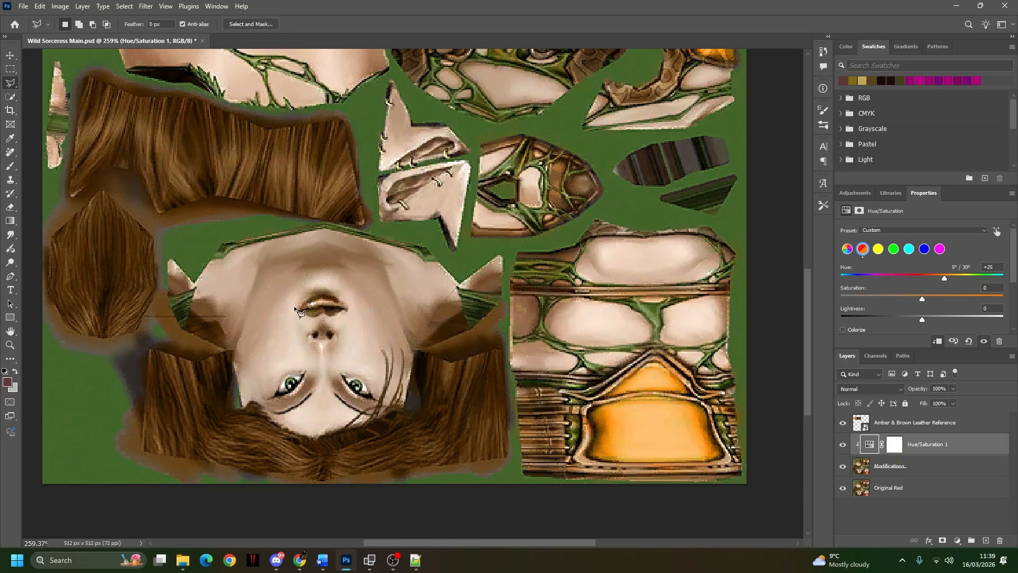
Step: Compare the lips and eyes with and without the Hue/Saturation 1 adjustment
left_click(843, 445)
left_click(844, 445)
left_click(844, 444)
left_click(844, 445)
Step: Erase the Hue/Saturation 1 layer mask over the lips and around both eyes to restore their original colours
left_click(10, 207)
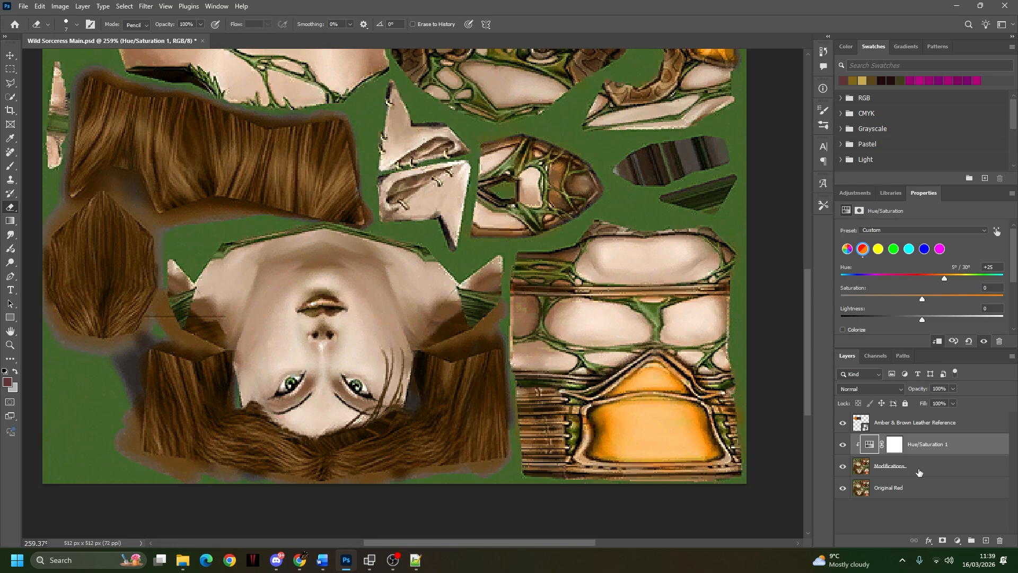
left_click(894, 444)
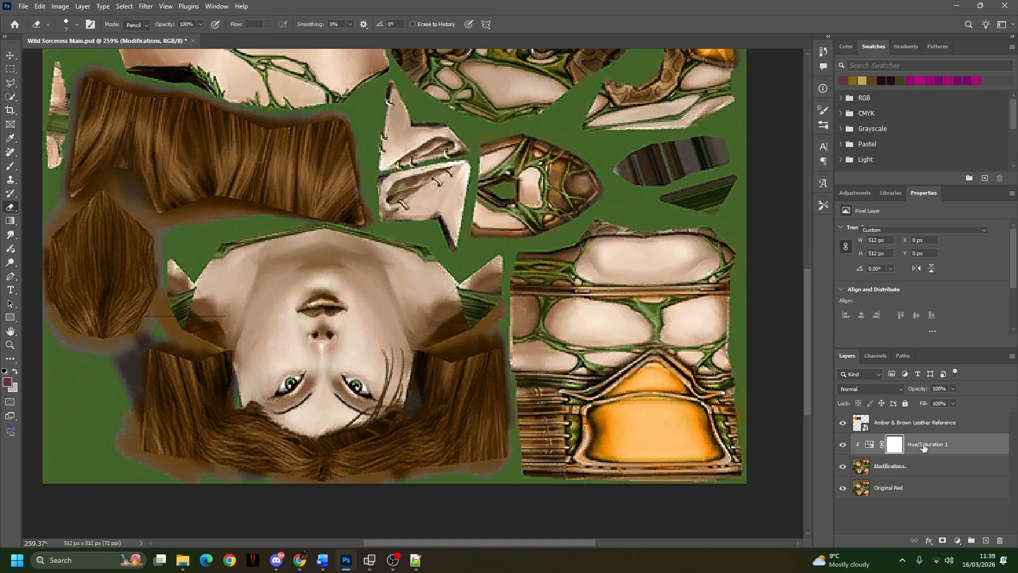
mouse_move(308, 320)
left_mouse_down()
mouse_move(308, 300)
mouse_move(305, 312)
mouse_move(334, 313)
mouse_move(329, 299)
mouse_move(344, 298)
left_mouse_up()
left_click_drag(361, 389, 347, 381)
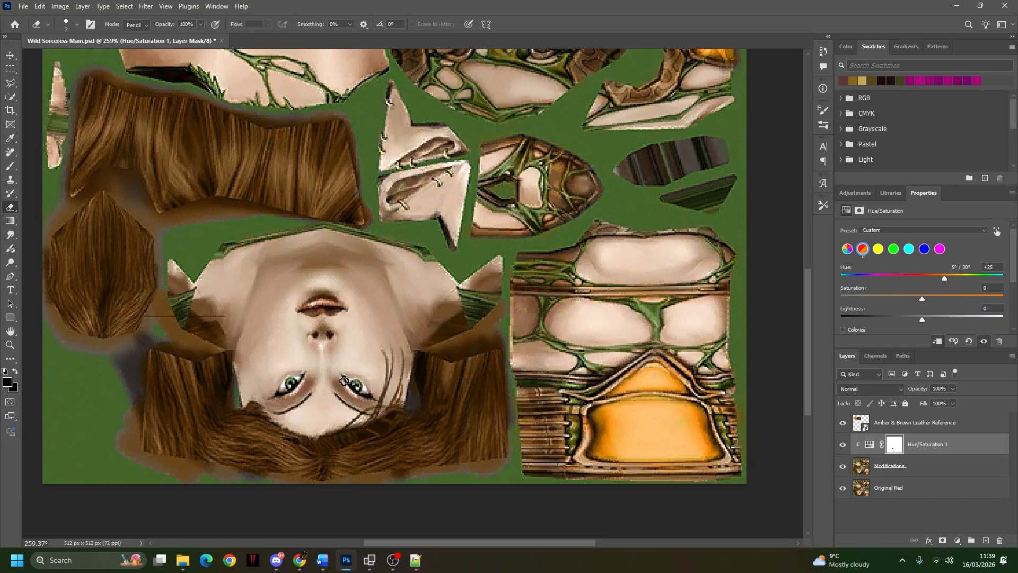
left_click_drag(279, 380, 282, 392)
Step: Move the Amber & Brown Leather Reference down over the hair to about X 5 px, Y 256 px, checking the texture beneath it
scroll(537, 224, "down", 3)
scroll(537, 223, "down", 2)
left_click_drag(542, 159, 518, 253)
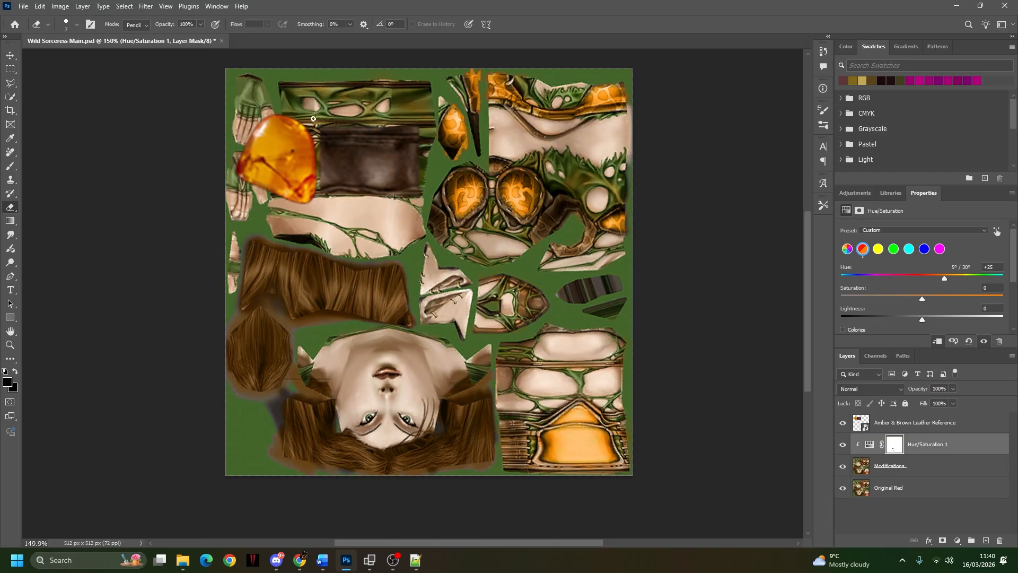
key("v")
mouse_move(353, 166)
left_mouse_down()
mouse_move(365, 199)
mouse_move(371, 187)
mouse_move(349, 247)
mouse_move(343, 199)
left_mouse_up()
left_click(842, 424)
left_click(843, 425)
left_click(843, 424)
left_click(843, 424)
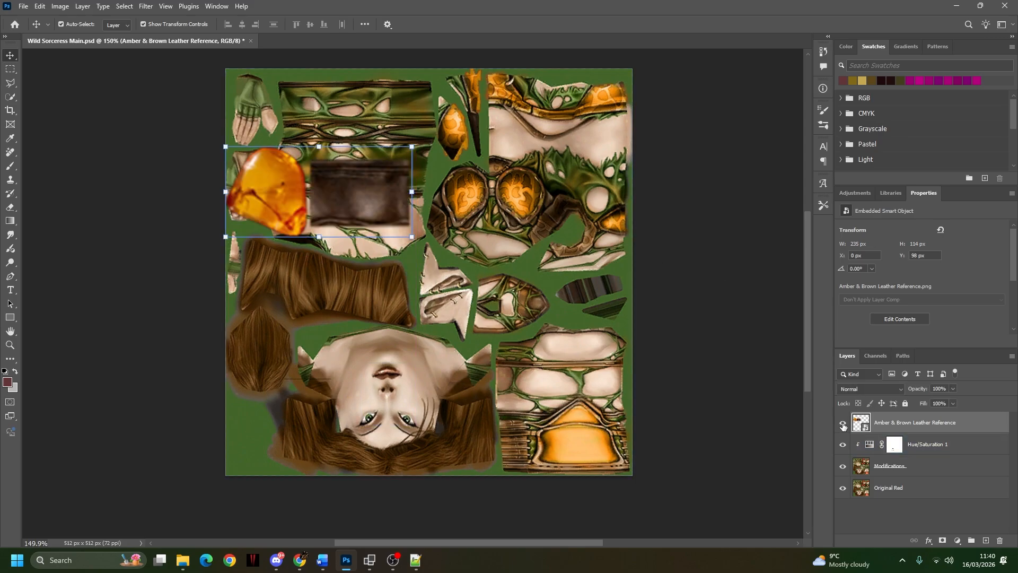
left_click_drag(291, 196, 293, 322)
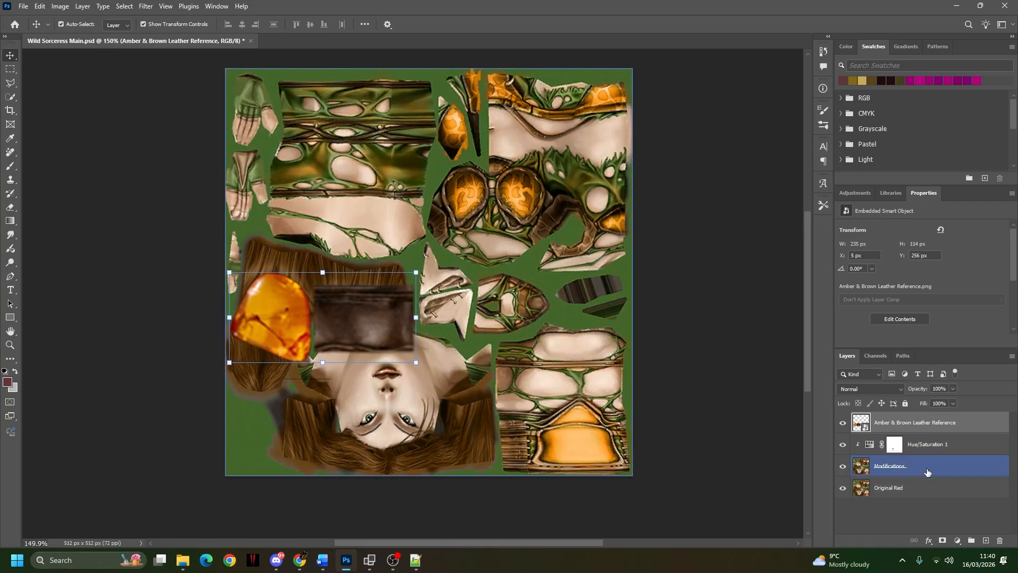
Step: Add a second Hue/Saturation adjustment layer above Hue/Saturation 1, clip it to the Modifications layer and leave it selected
left_click(931, 449)
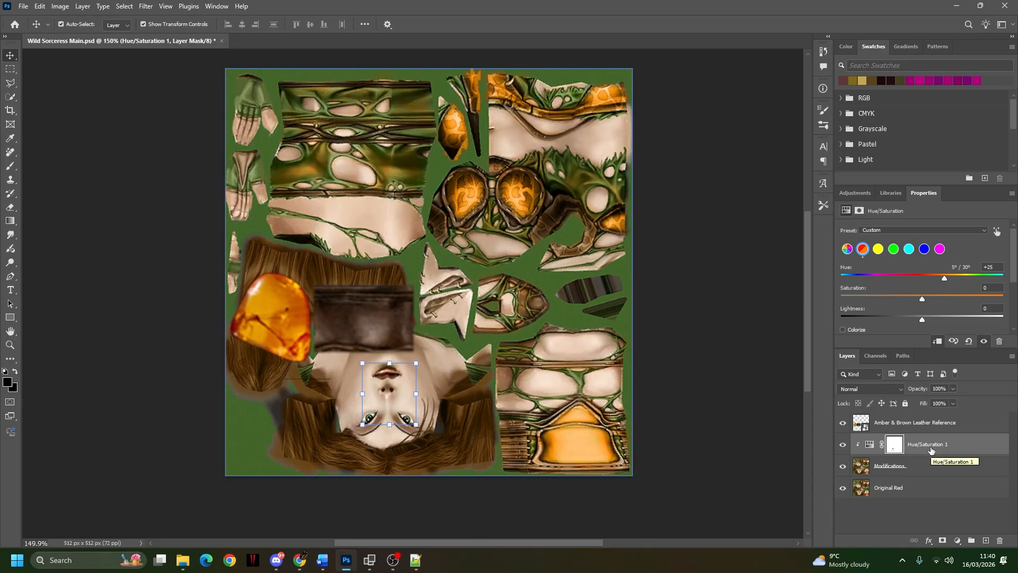
left_click(927, 464)
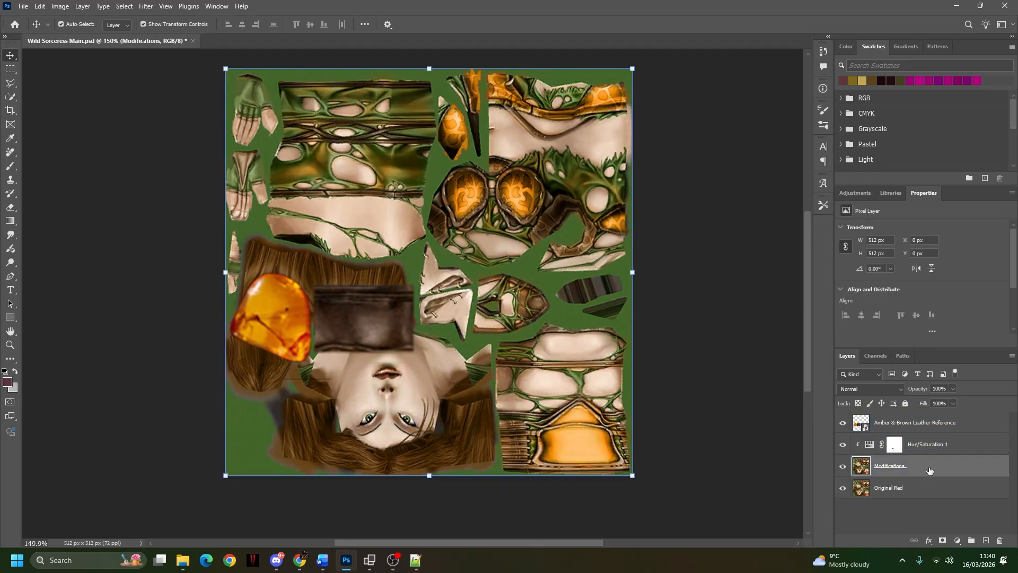
left_click(931, 450)
left_click(847, 193)
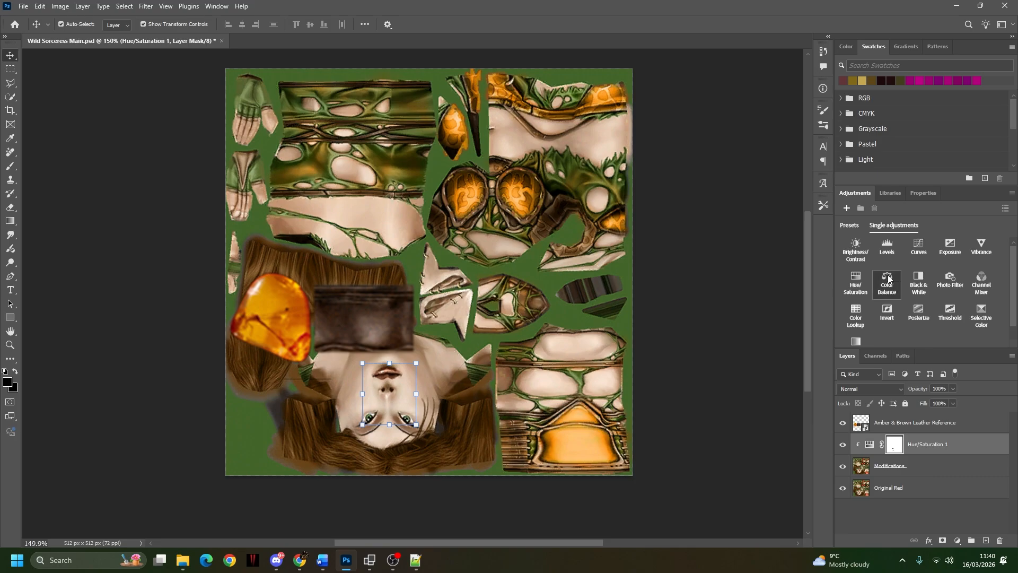
left_click(853, 279)
right_click(913, 444)
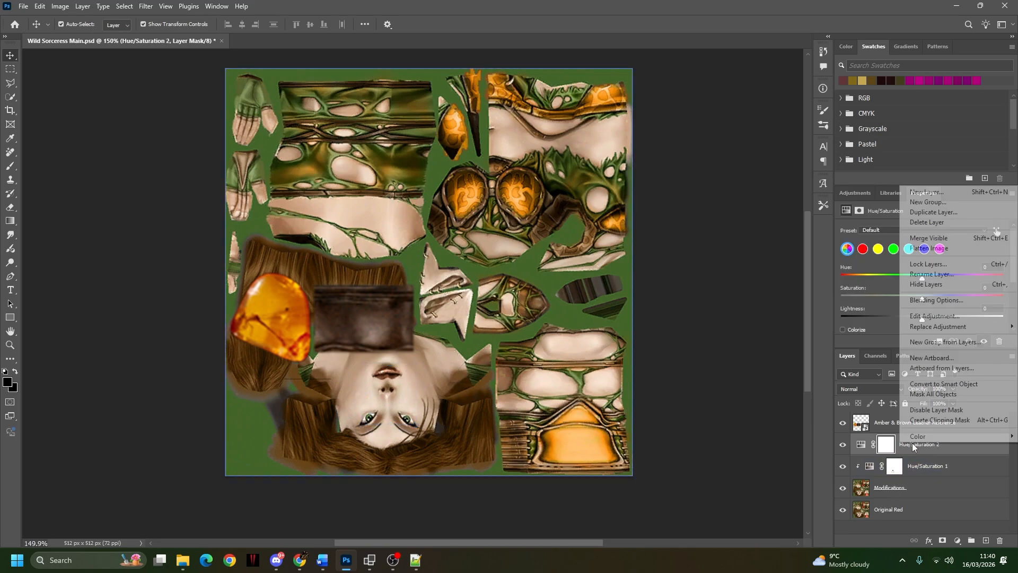
left_click(936, 419)
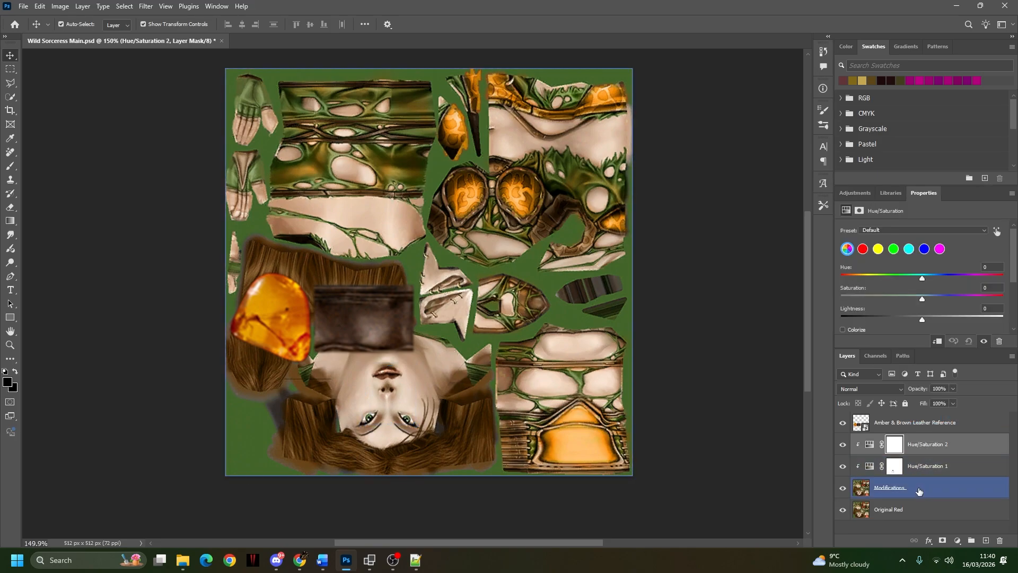
left_click(919, 489)
left_click(913, 450)
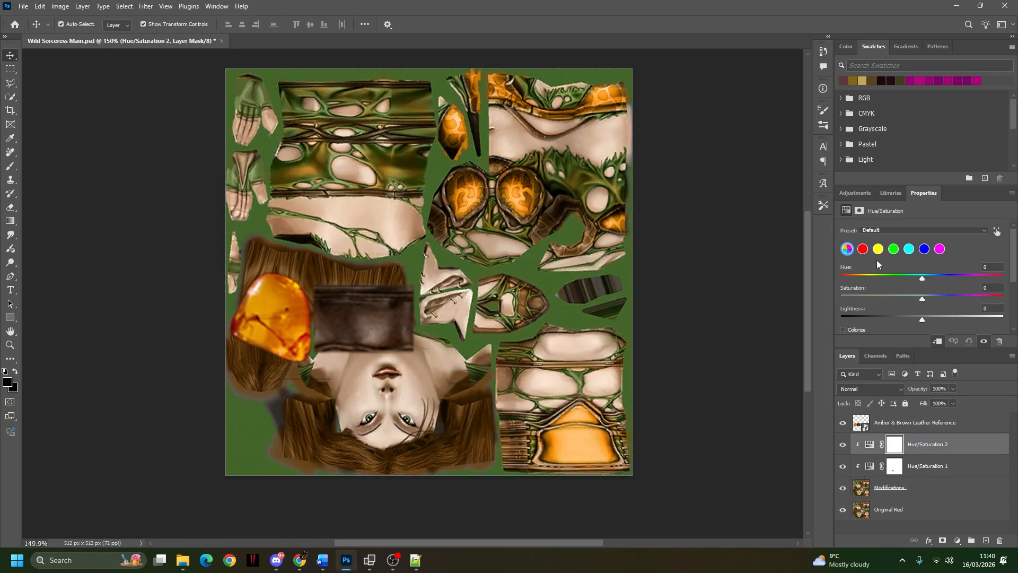
Step: Try reducing the Greens saturation to -100 in Hue/Saturation 2, and detach and enlarge its properties to reach the colour range controls
left_click(895, 251)
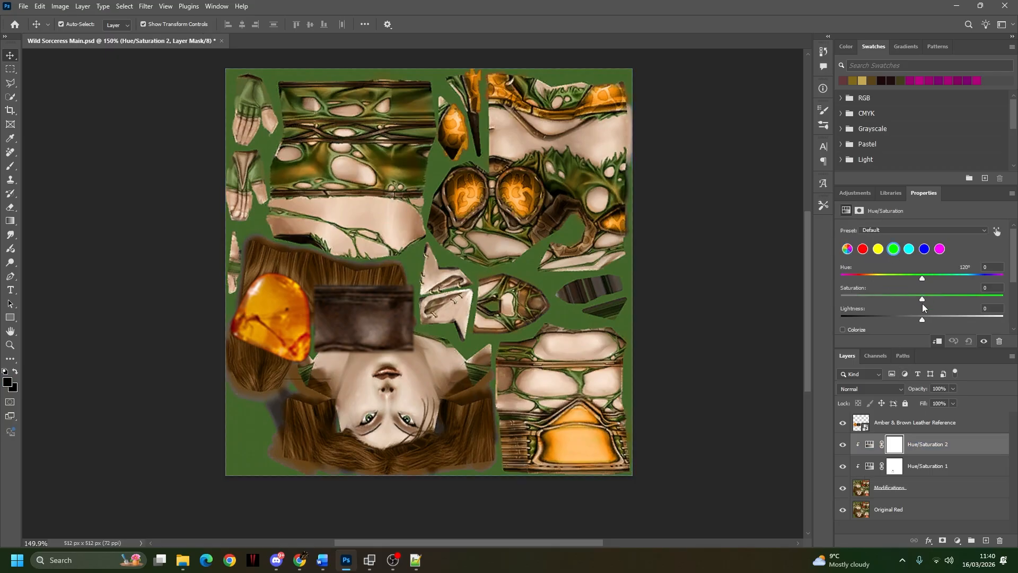
left_click_drag(921, 298, 754, 311)
left_click_drag(843, 322, 629, 337)
left_click_drag(920, 192, 765, 105)
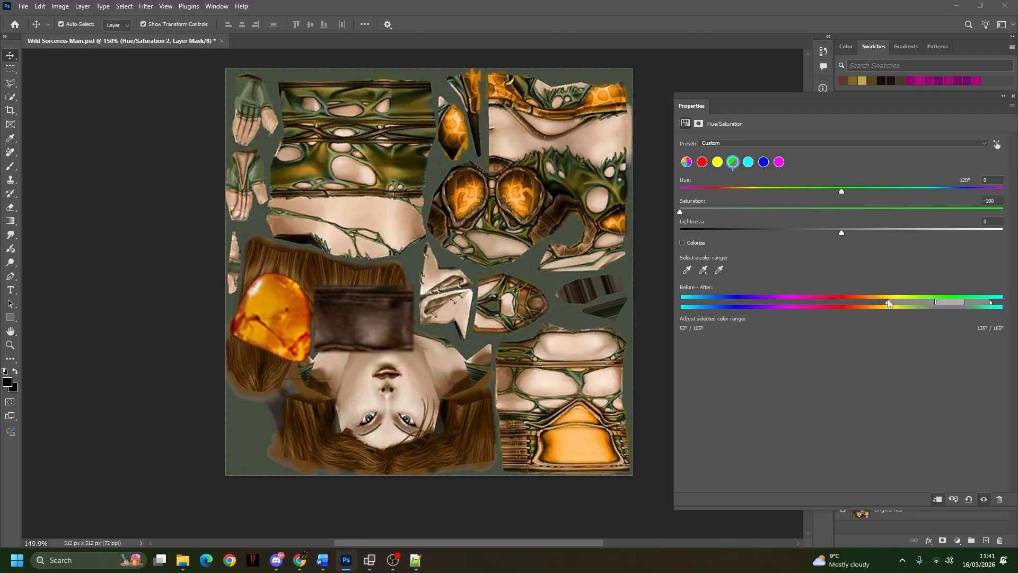
Step: Try lower fall-off limits of 338°, 30°, 296°, 60° and finally 98° for the Greens range, and redock the adjustment's properties
left_click_drag(856, 297, 842, 299)
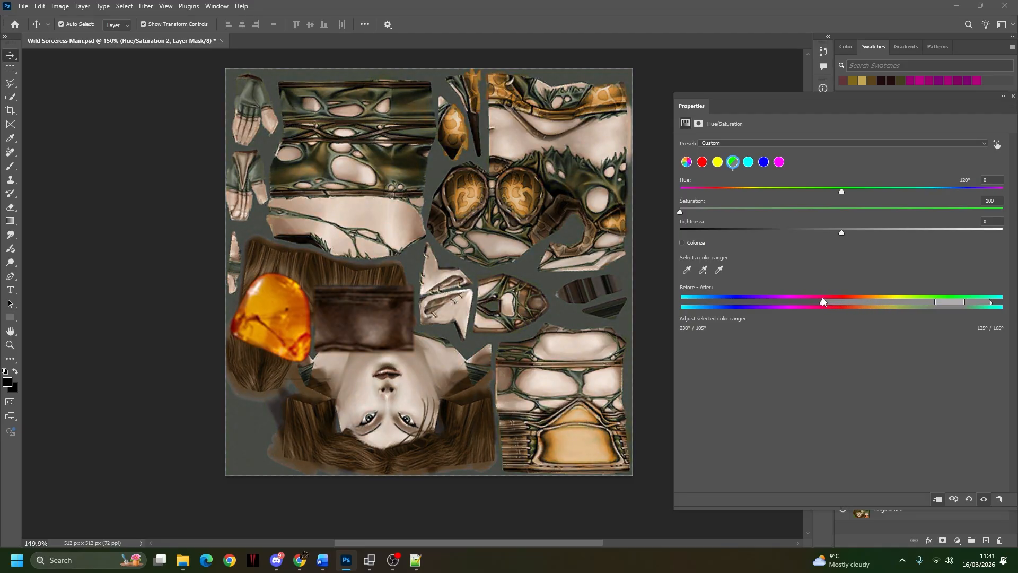
left_click_drag(706, 302, 861, 305)
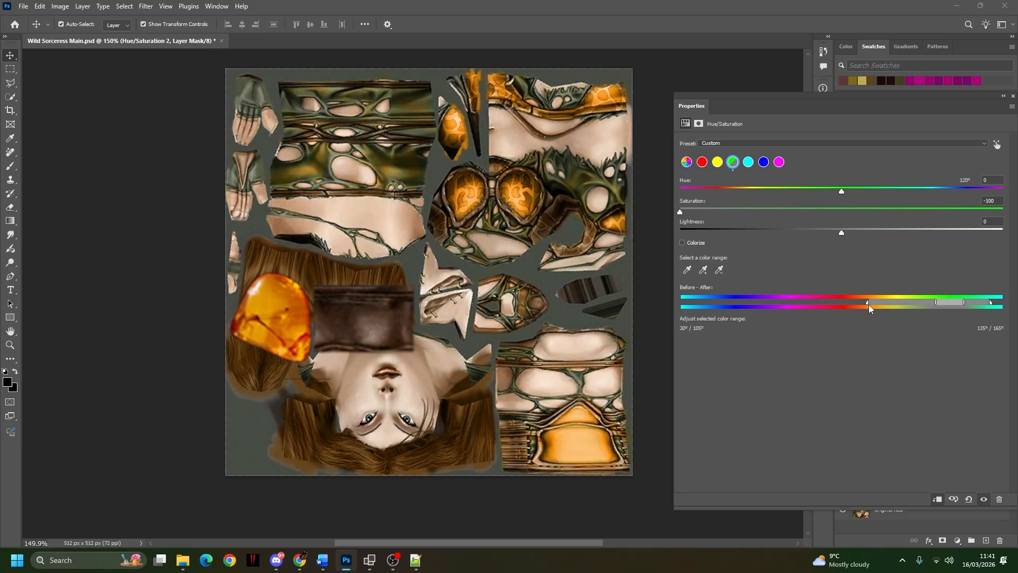
left_click_drag(860, 304, 829, 300)
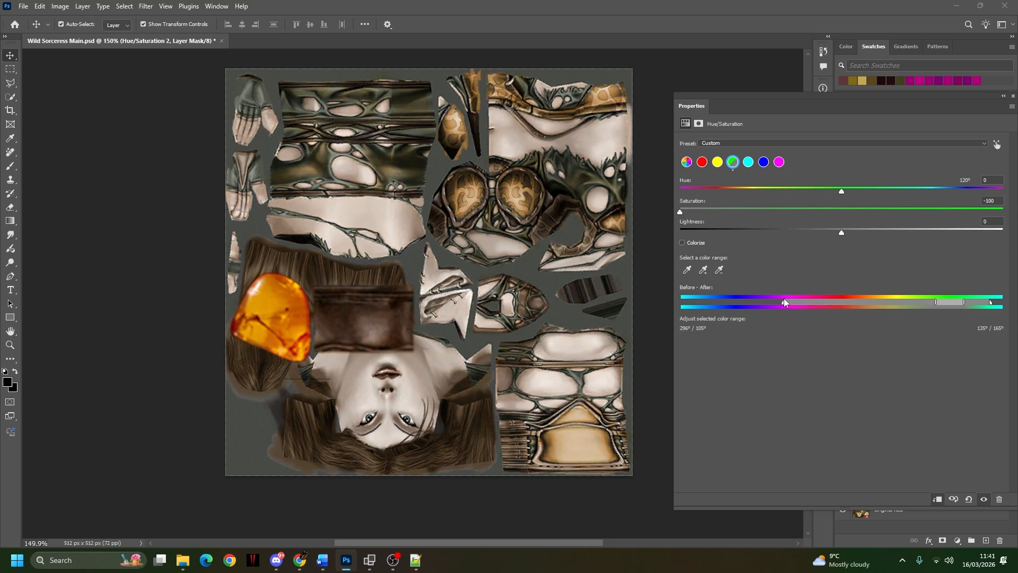
left_click_drag(775, 299, 897, 301)
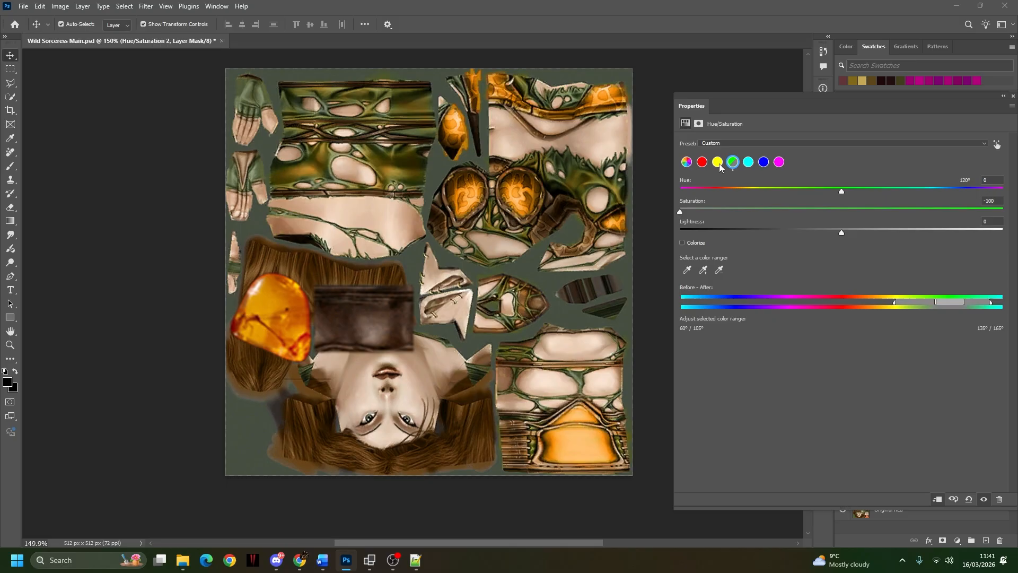
left_click_drag(894, 302, 927, 303)
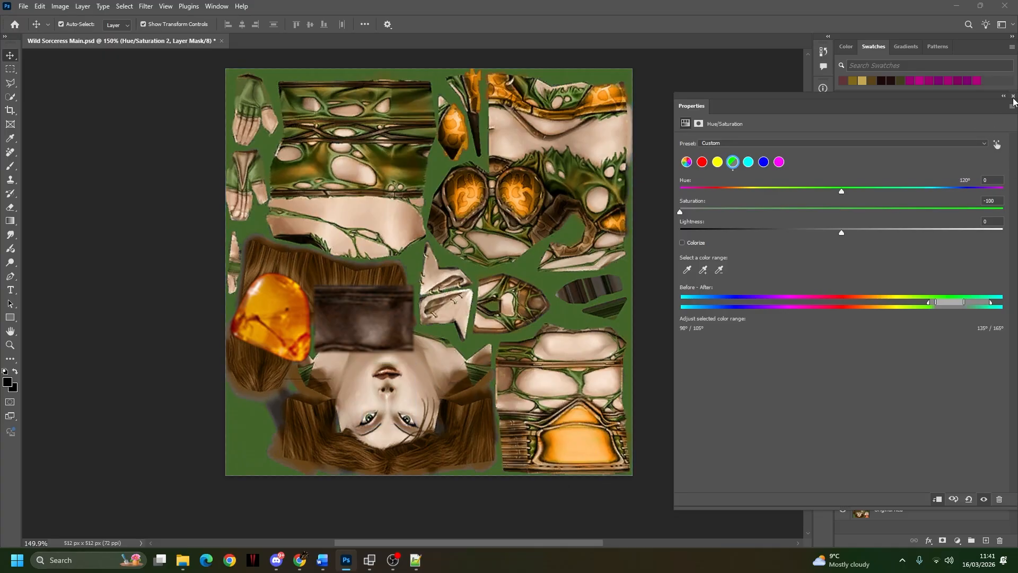
left_click_drag(701, 109, 905, 195)
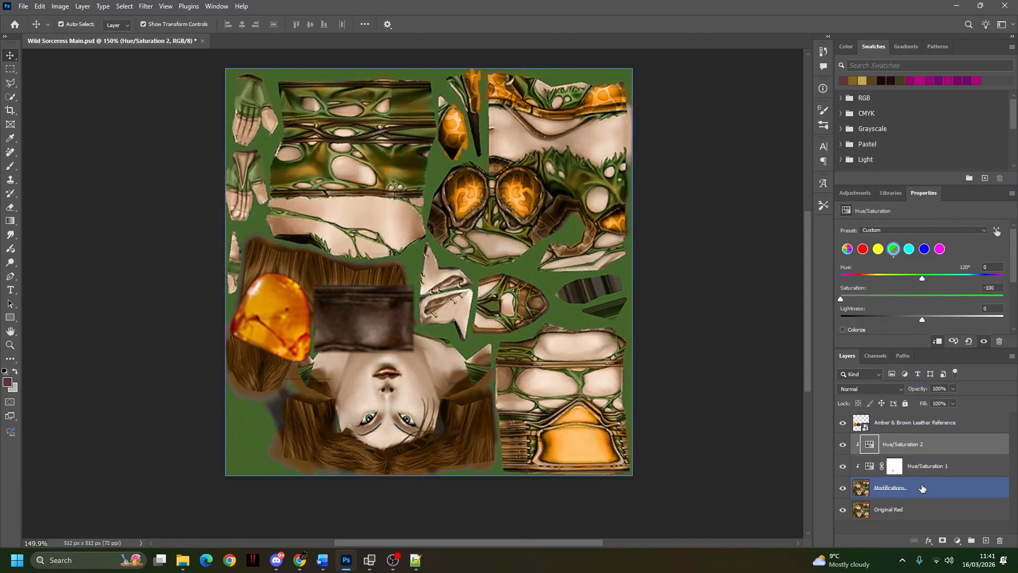
Step: Delete the Hue/Saturation 2 adjustment layer and select the Modifications layer
key("Delete")
left_click(917, 471)
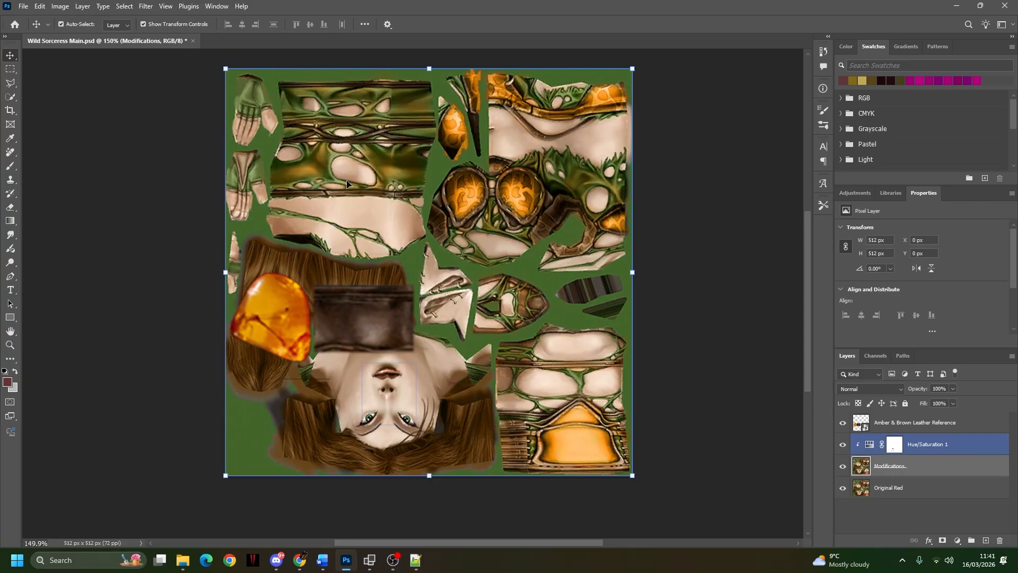
Step: Outline the leaf-shaped amber plate beside the waist texture with the Polygonal Lasso on the Modifications layer
key("l")
scroll(443, 114, "up", 2)
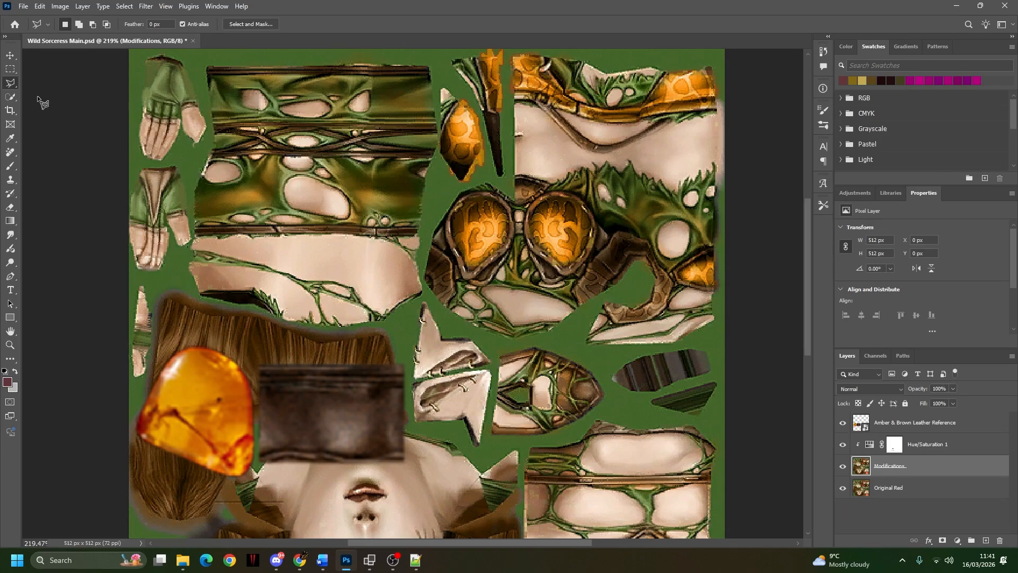
right_click(12, 86)
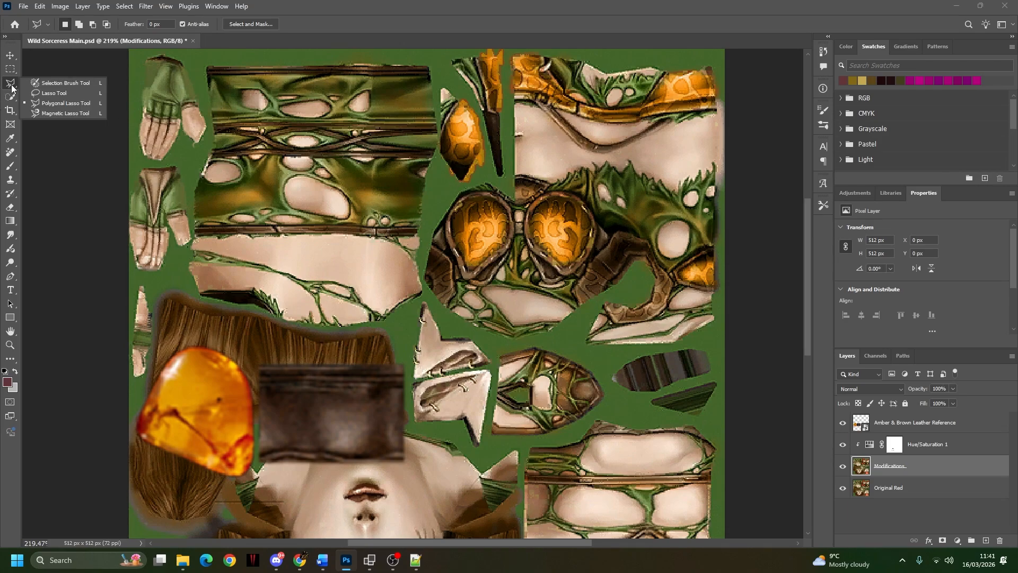
left_click(72, 104)
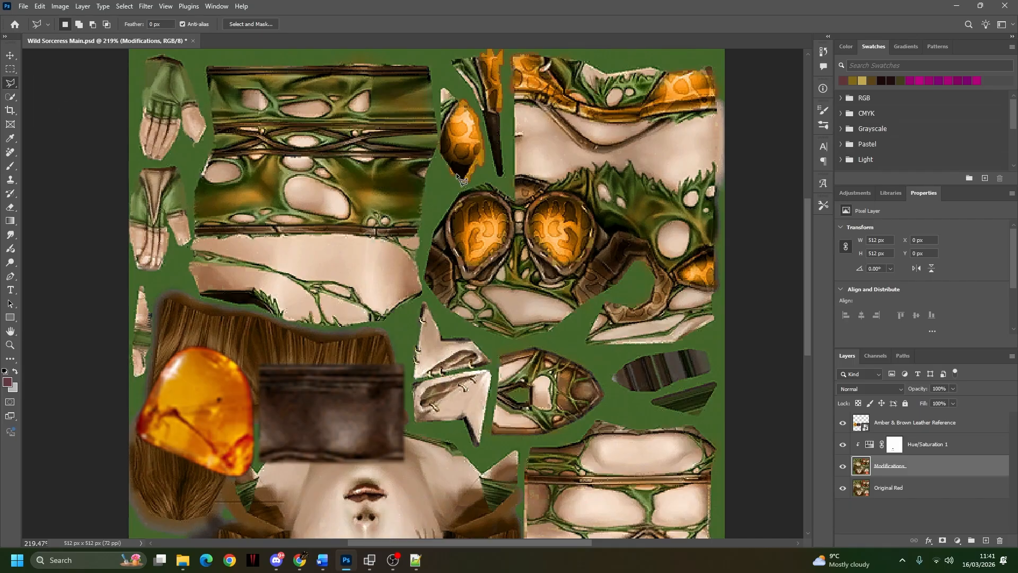
left_click(439, 148)
double_click(461, 184)
Step: Add the amber upper part of the narrow spike at the texture's upper edge to the selection
key("shift")
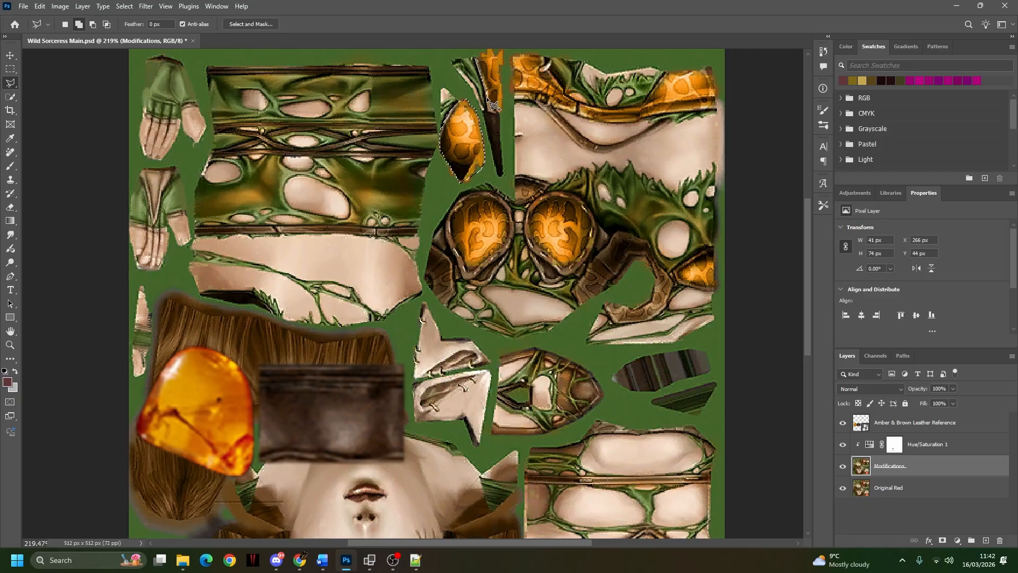
left_click(489, 112)
scroll(505, 49, "up", 3)
left_click(503, 80)
double_click(475, 135)
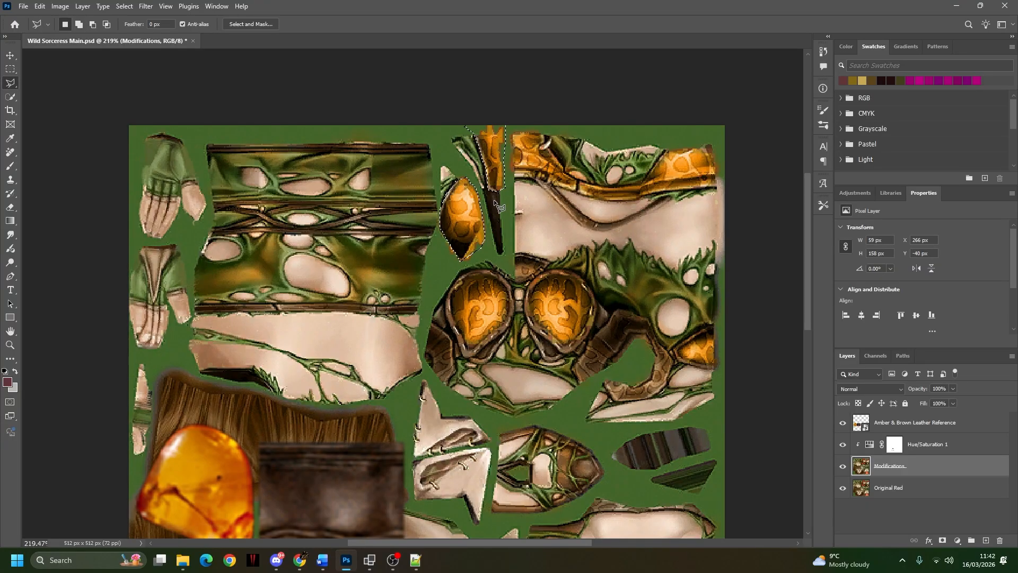
Step: Add the curved amber belt band above the bare midriff to the selection, tracing around its green vine area
key("shift")
left_click(537, 130)
left_click(547, 142)
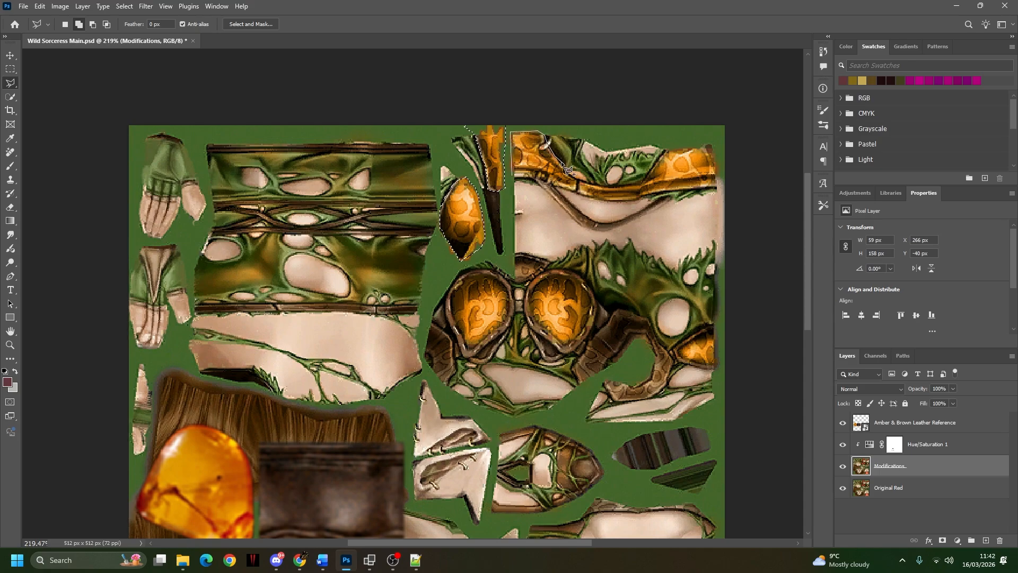
left_click(568, 173)
left_click(587, 183)
left_click(630, 187)
left_click(645, 176)
left_click(716, 186)
left_click(625, 202)
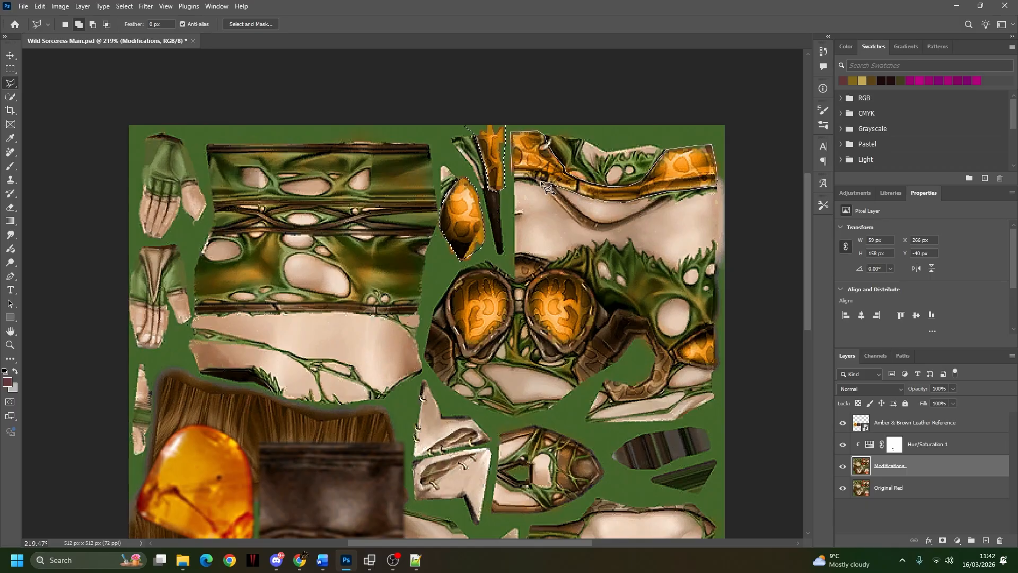
left_click(512, 177)
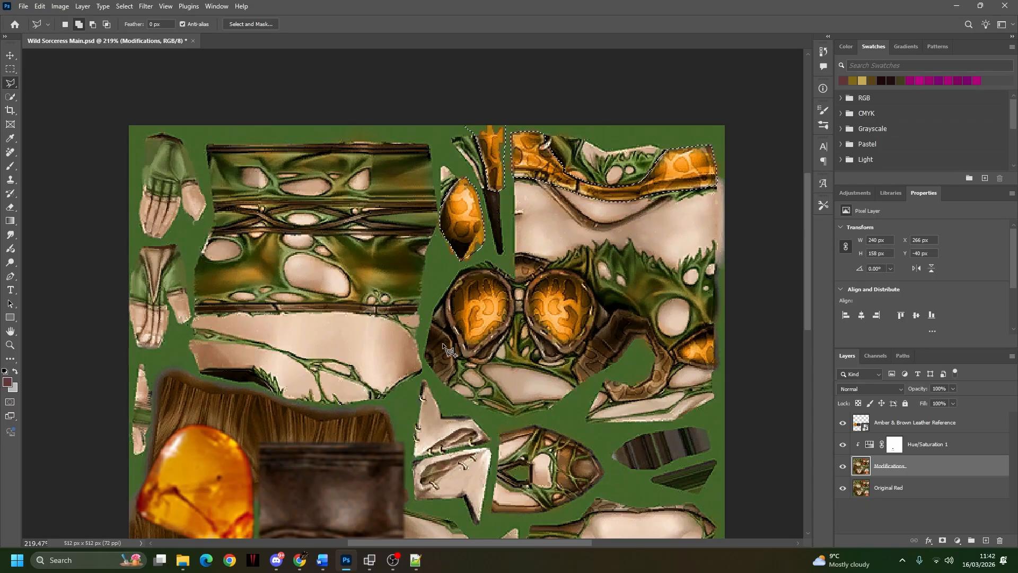
Step: Add the left amber chest plate to the selection, tracing inside its brown rim
left_click(466, 348)
left_click(452, 295)
left_click(457, 284)
left_click(469, 275)
left_click(483, 272)
left_click(505, 289)
left_click(510, 316)
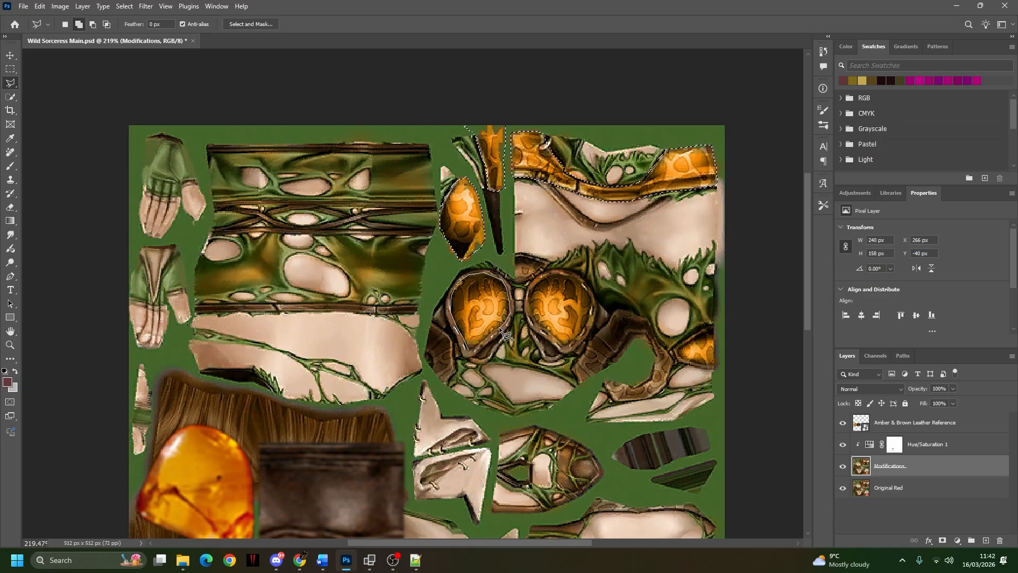
double_click(470, 349)
Step: Add the right amber chest plate to the selection, tracing inside its brown rim
left_click(530, 313, "shift")
left_click(535, 287)
left_click(548, 275)
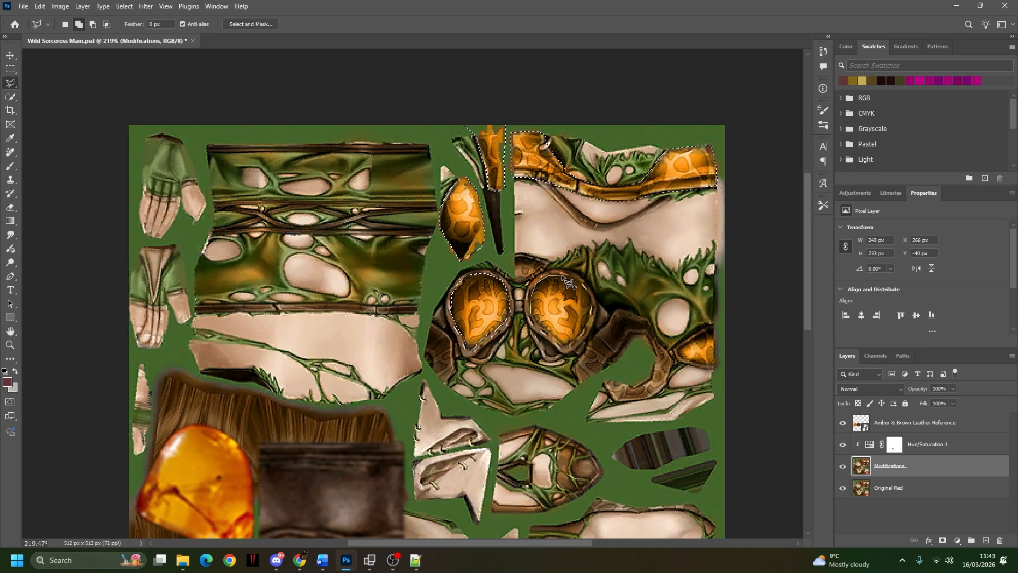
left_click(579, 282)
left_click(588, 291)
left_click(590, 313)
left_click(564, 347)
left_click(552, 333)
left_click(539, 324)
left_click(531, 311)
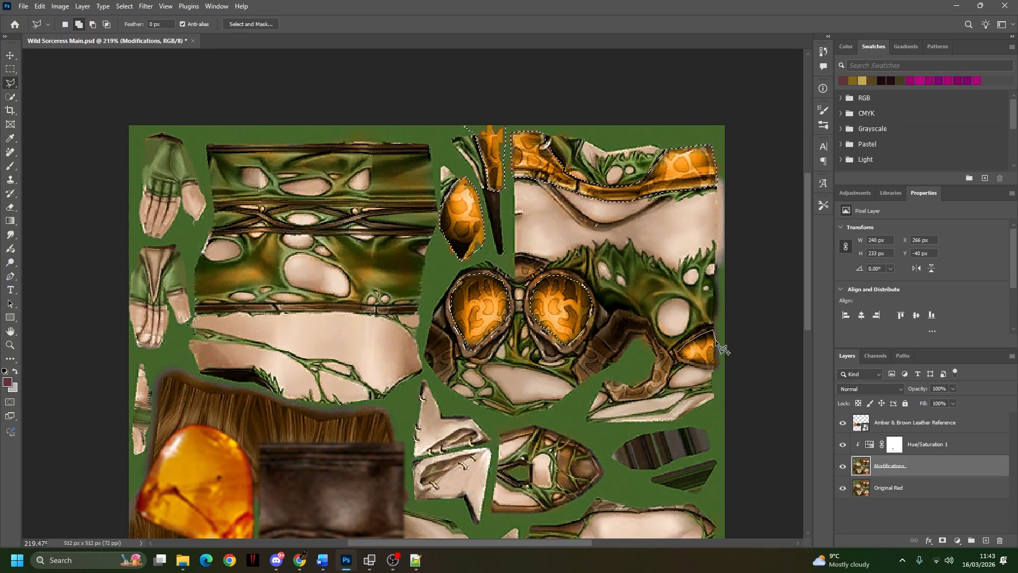
Step: Add the small amber piece at the torso texture's right edge to the selection
left_click(716, 360)
left_click(688, 361)
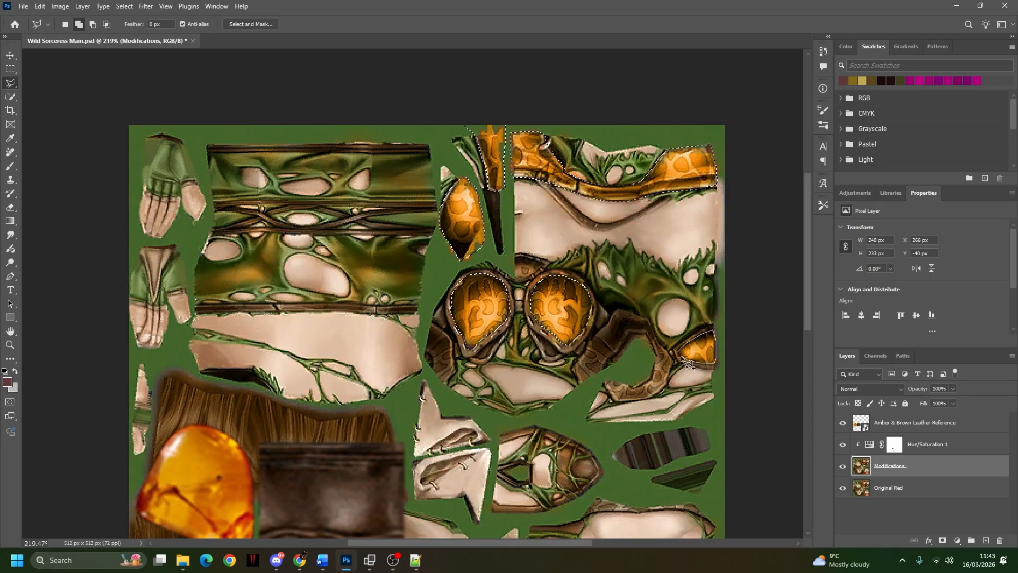
left_click(678, 352)
Step: Add the amber triangle and the large amber panel in the texture's lower-right piece to the selection
left_click_drag(552, 412, 557, 256)
mouse_move(596, 410)
left_mouse_down()
mouse_move(772, 296)
mouse_move(633, 267)
mouse_move(568, 267)
mouse_move(535, 278)
mouse_move(541, 309)
left_mouse_up()
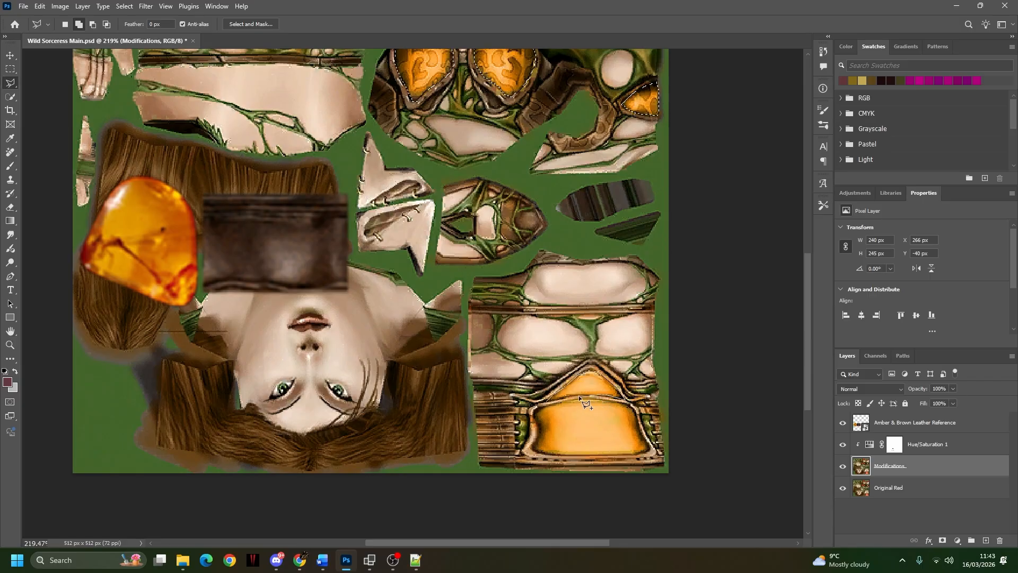
left_click(553, 400)
left_click(639, 454)
left_click(593, 455)
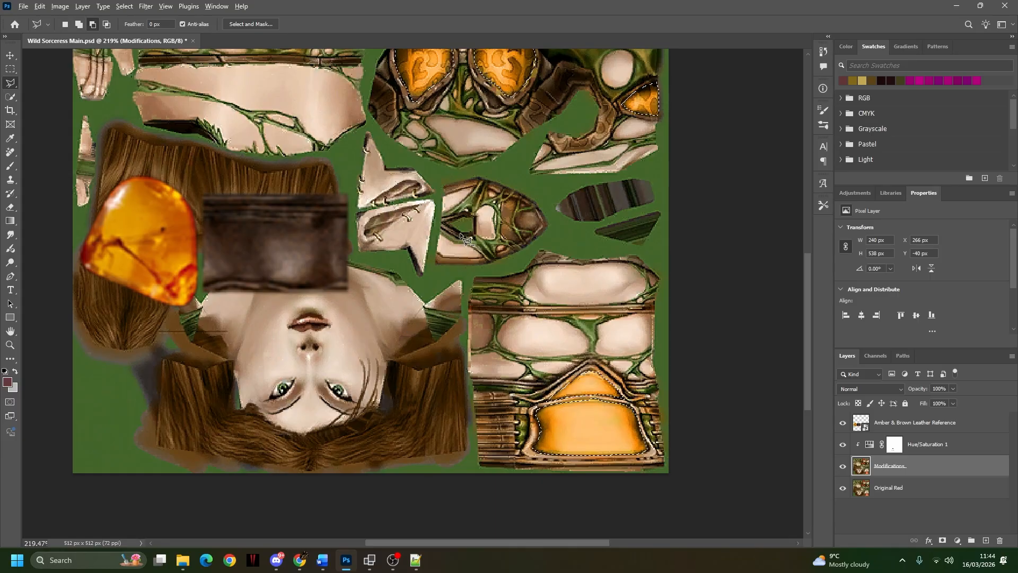
Step: Save the selection as a new channel named Amber Plates
scroll(460, 234, "down", 2)
left_click_drag(419, 143, 393, 207)
right_click(443, 136)
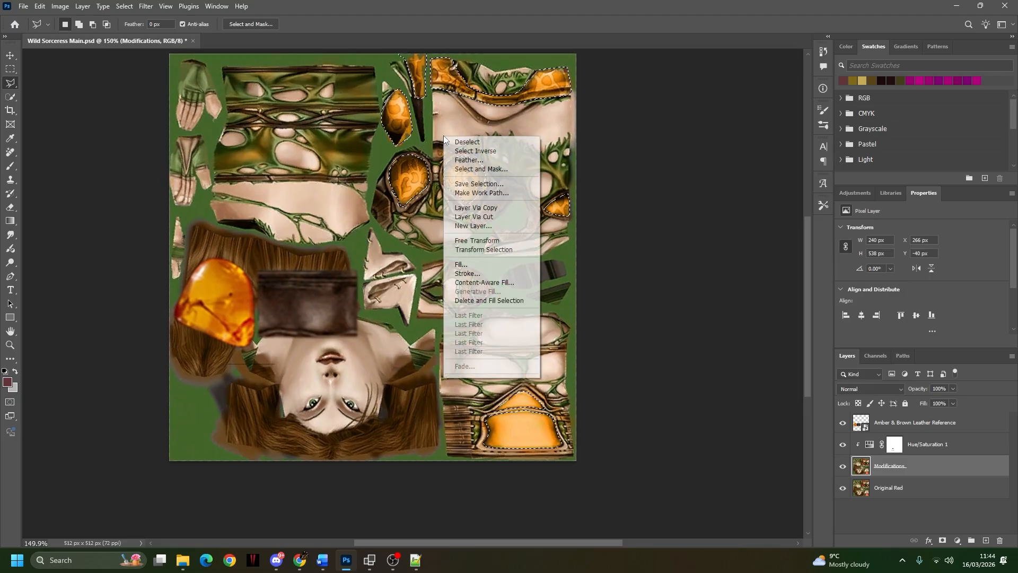
left_click(470, 184)
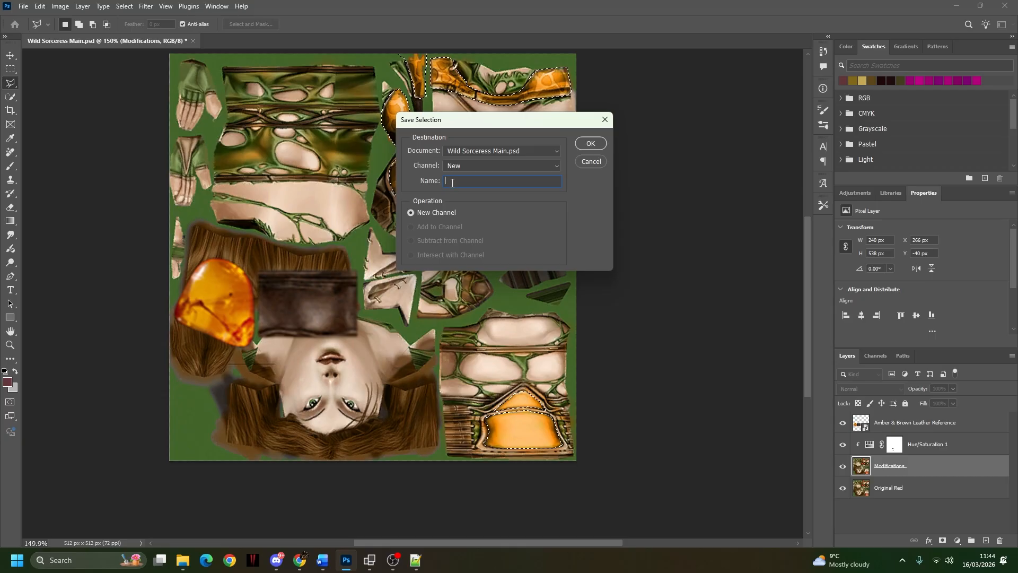
type("Amber Plates")
left_click(589, 143)
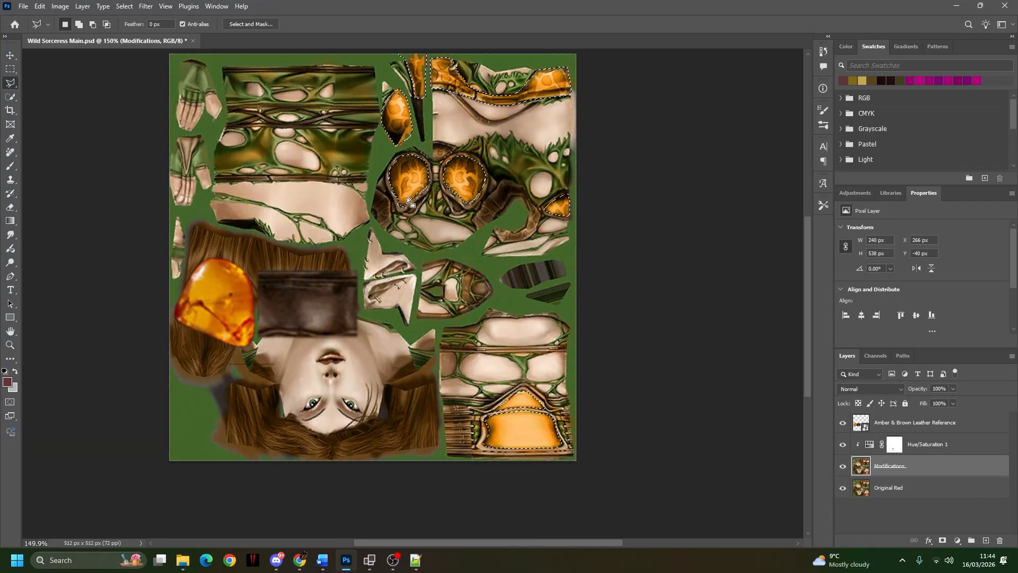
left_click(864, 194)
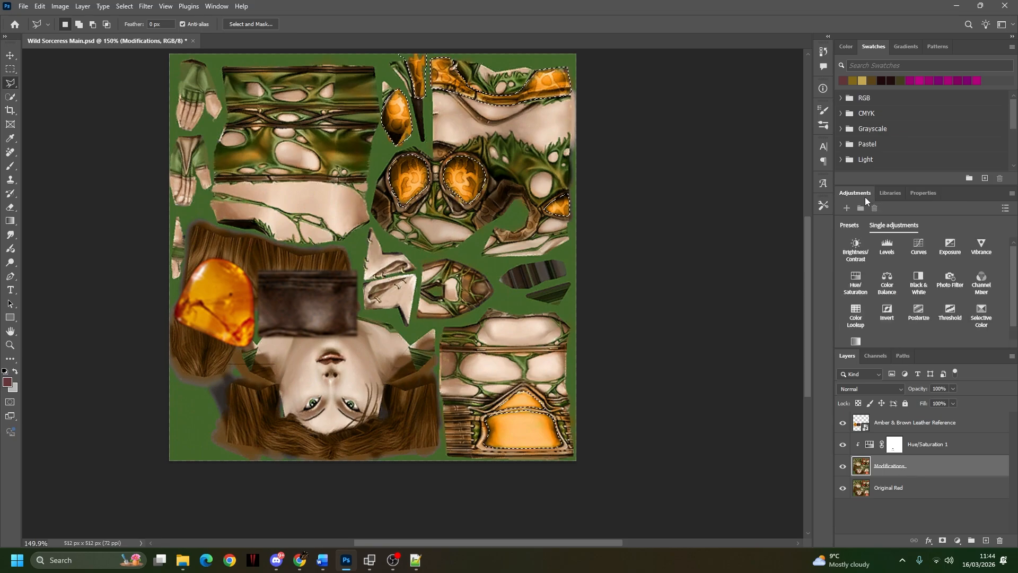
left_click(855, 282)
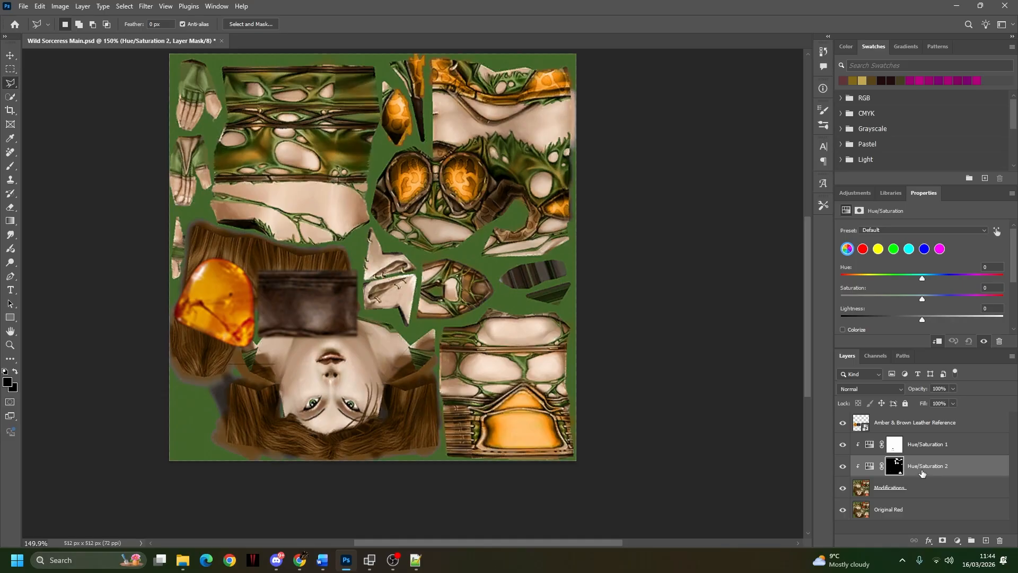
key("Delete")
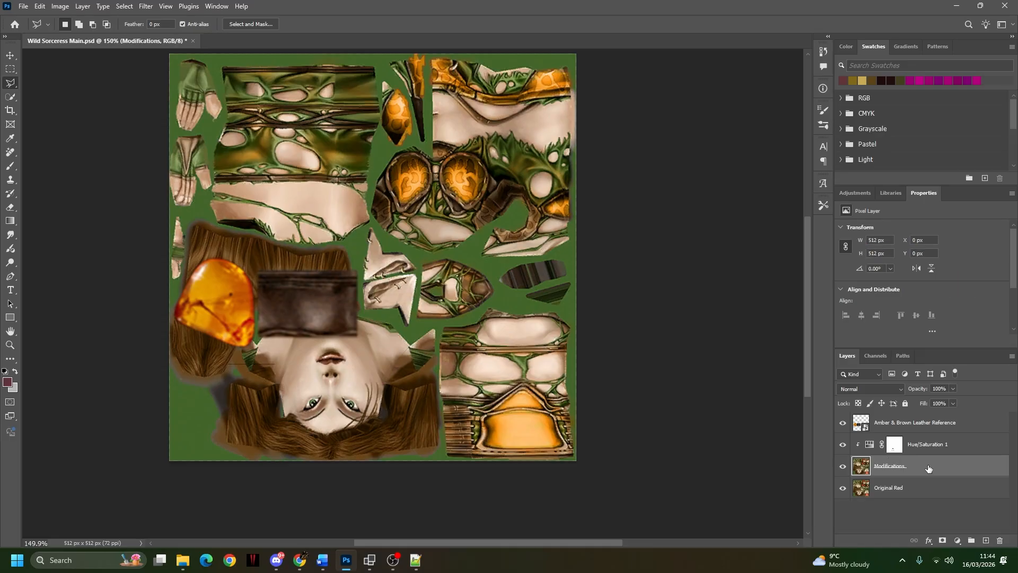
key("ctrl+z")
key("ctrl+z")
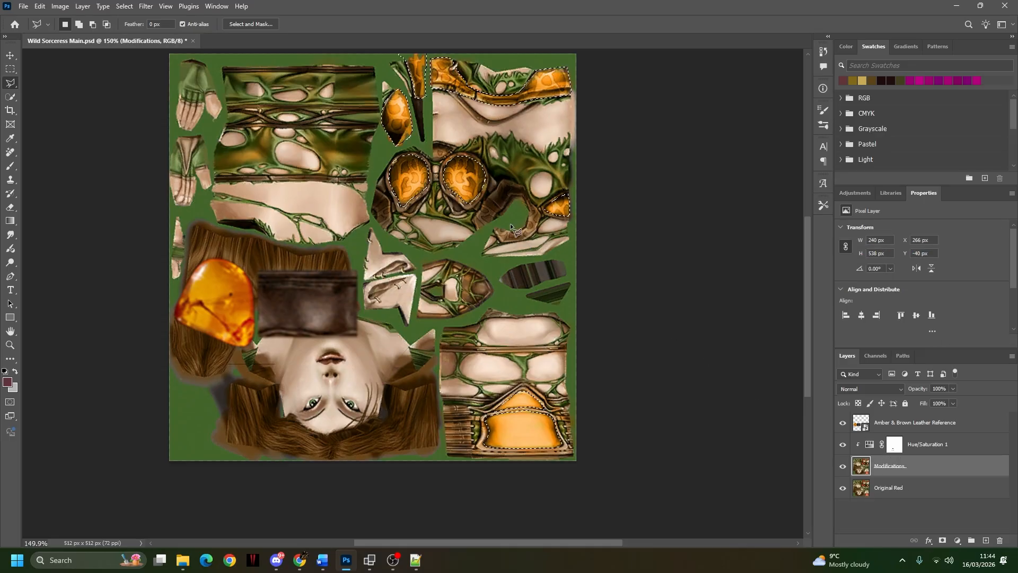
Step: Invert the amber plate selection and add a Hue/Saturation adjustment masked to everything except the plates
right_click(459, 133)
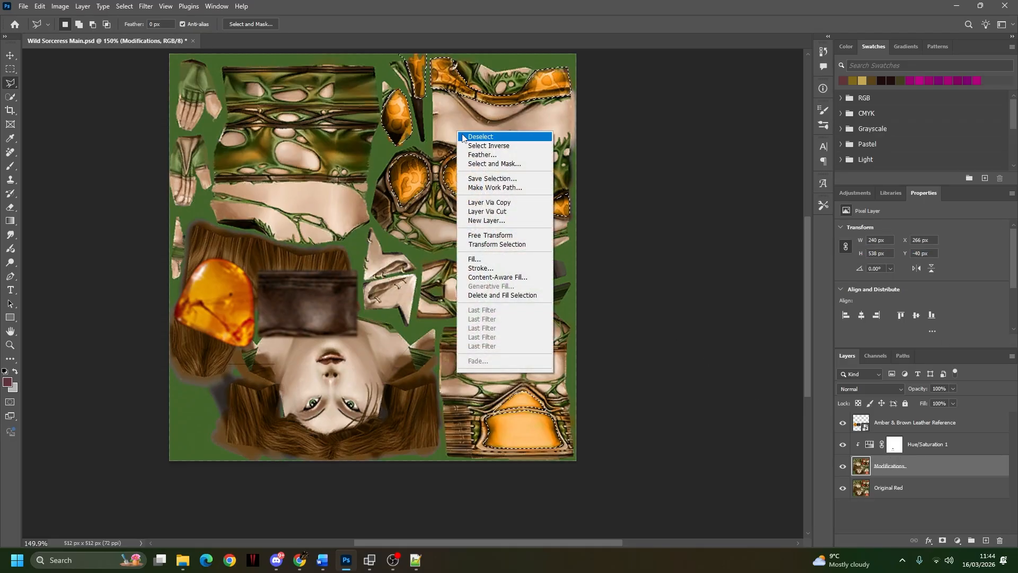
left_click(482, 146)
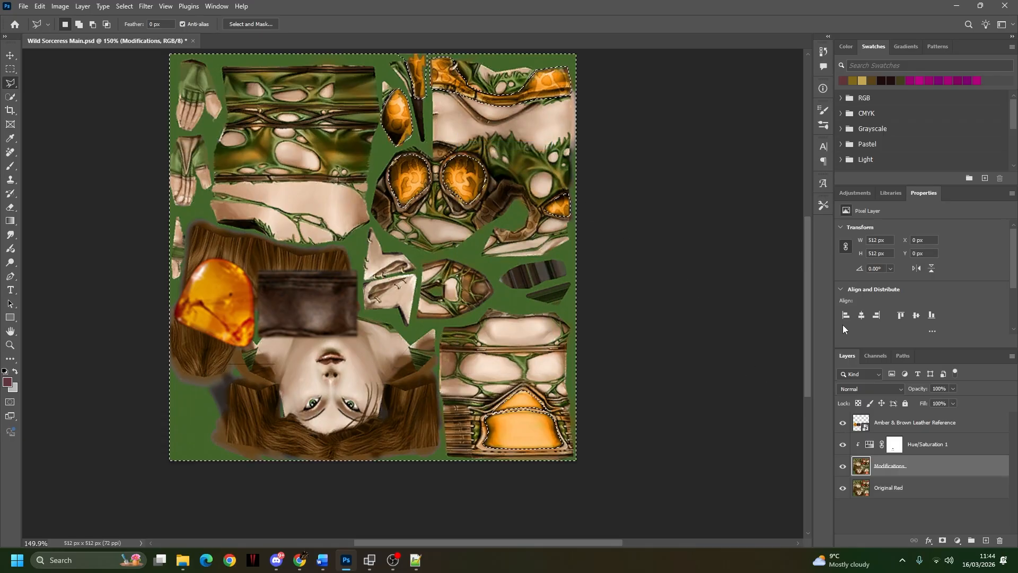
left_click(855, 193)
left_click(855, 285)
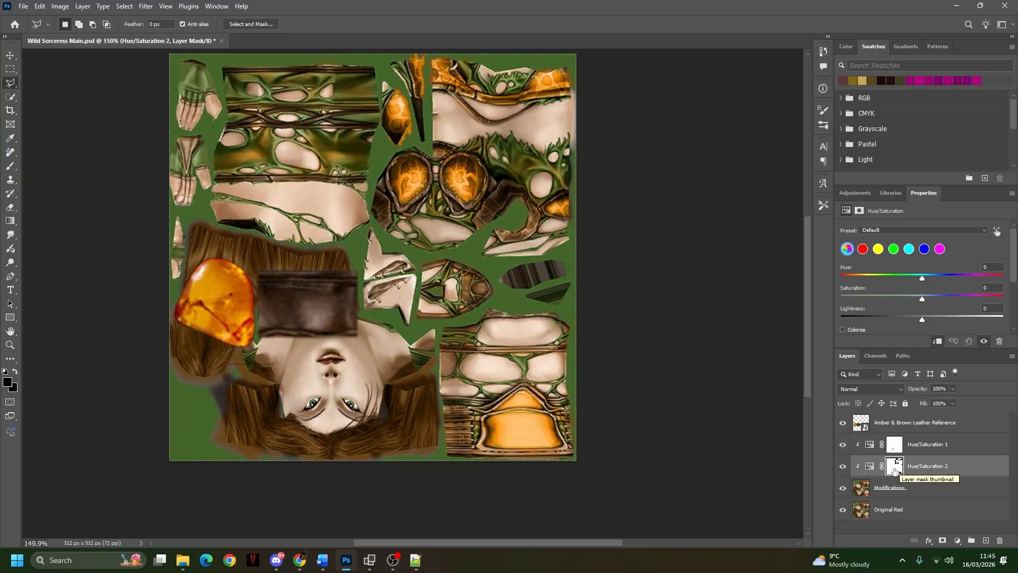
Step: Set the Yellows saturation to -100 in the Hue/Saturation 2 adjustment
left_click(859, 194)
left_click(924, 194)
left_click(878, 249)
left_click_drag(922, 301, 605, 297)
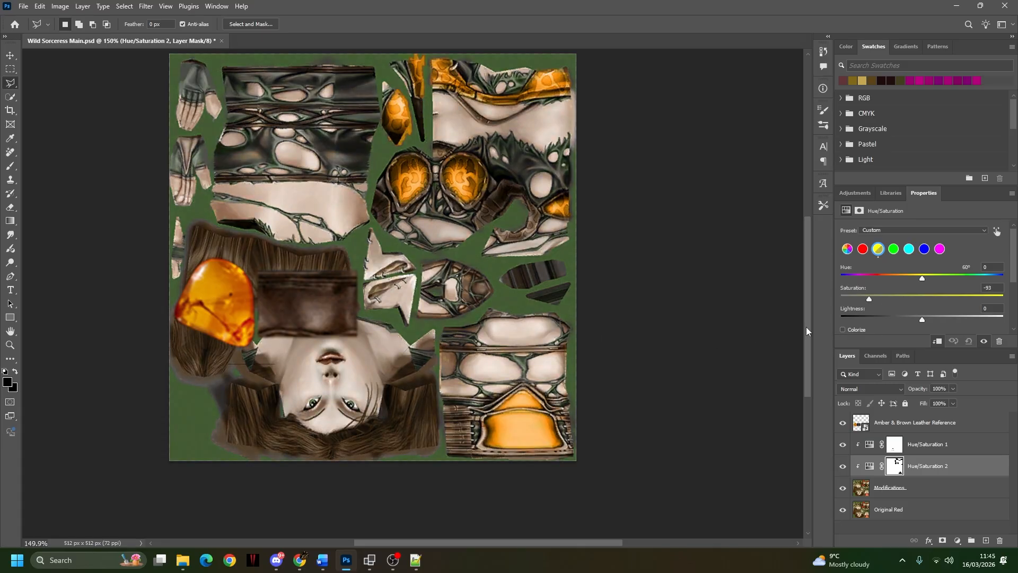
left_click_drag(841, 298, 935, 323)
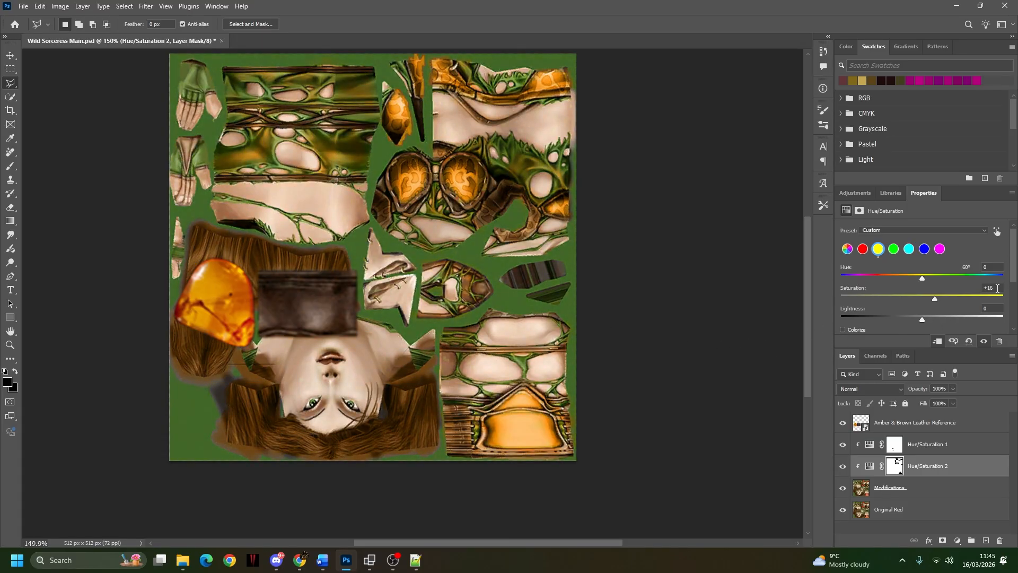
type("0")
left_click_drag(923, 299, 683, 299)
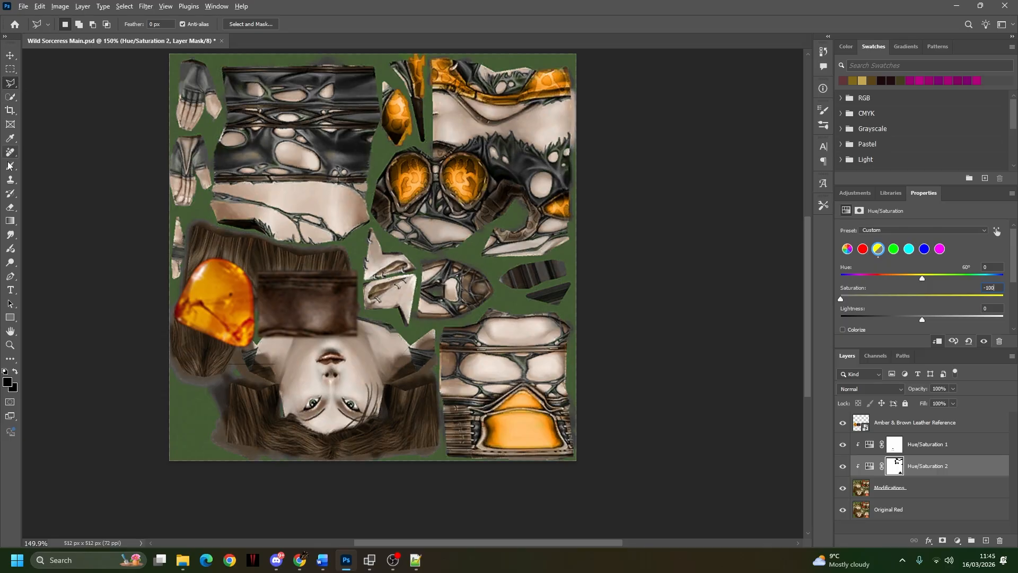
left_click(10, 207)
scroll(287, 144, "up", 5)
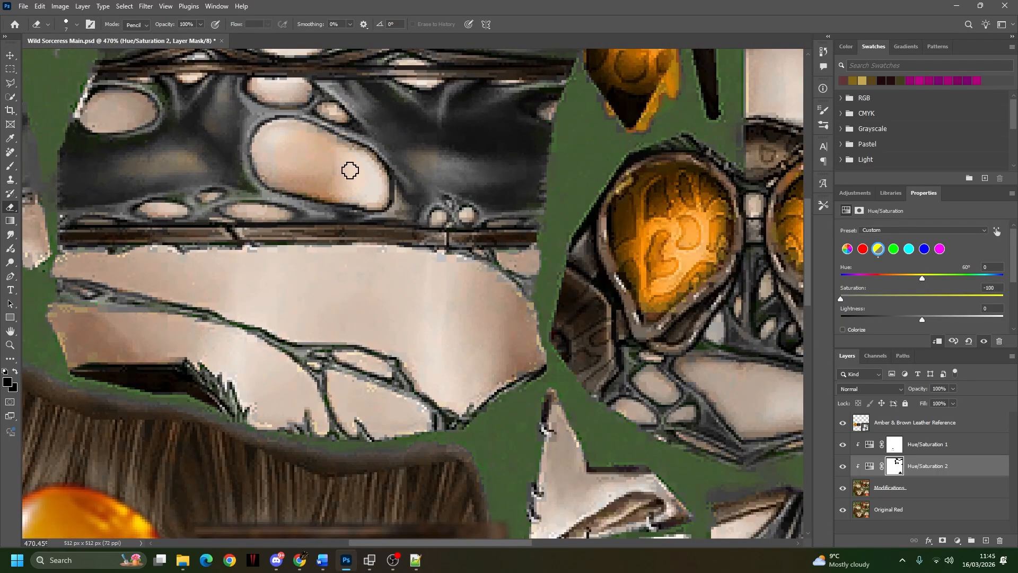
left_click_drag(247, 136, 251, 169)
mouse_move(275, 118)
left_mouse_down()
mouse_move(243, 114)
mouse_move(185, 146)
left_mouse_up()
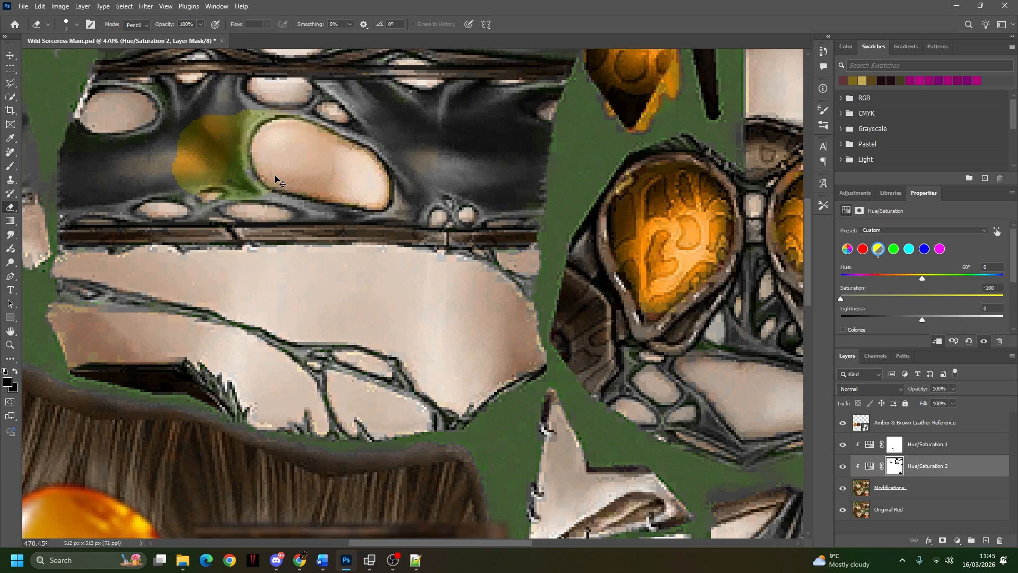
key("ctrl+z")
scroll(513, 259, "down", 5)
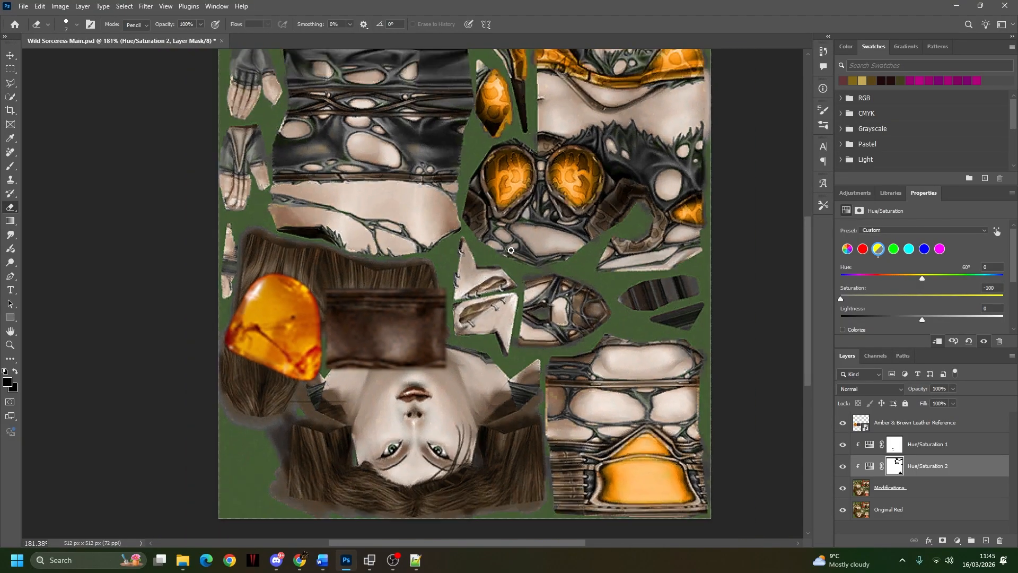
Step: Set the lower bounds of the Yellows color range to 25° / 49° in Hue/Saturation 2, and reset its saturation to 0
left_click_drag(519, 215, 511, 235)
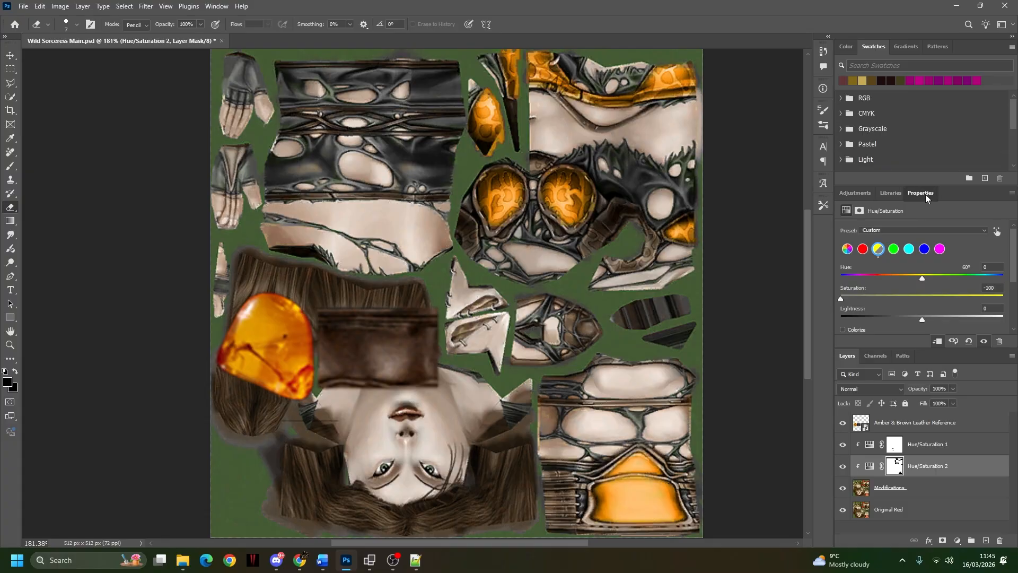
left_click_drag(925, 194, 873, 152)
left_click_drag(791, 168, 633, 113)
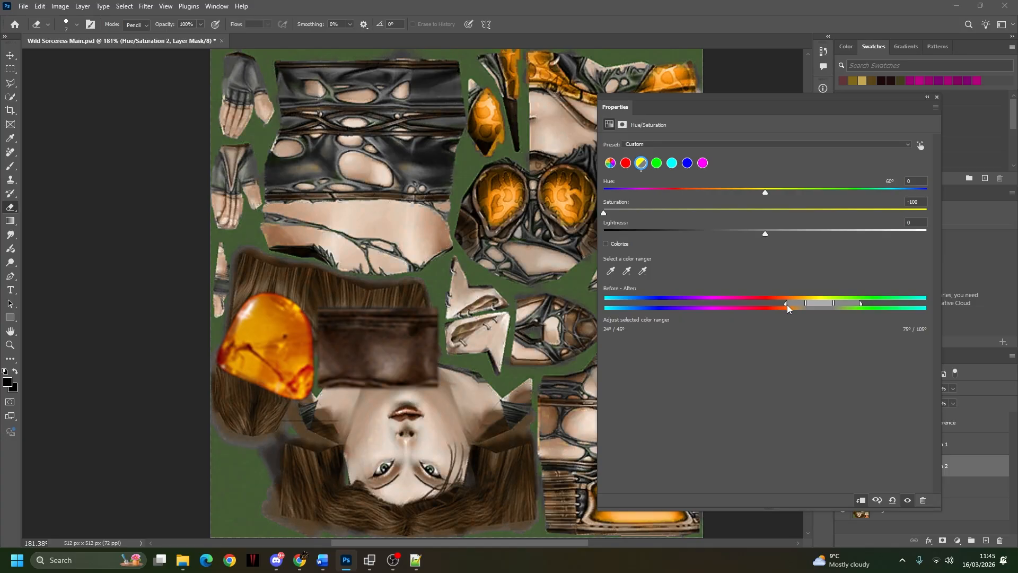
left_click_drag(799, 304, 808, 304)
left_click_drag(721, 113, 837, 174)
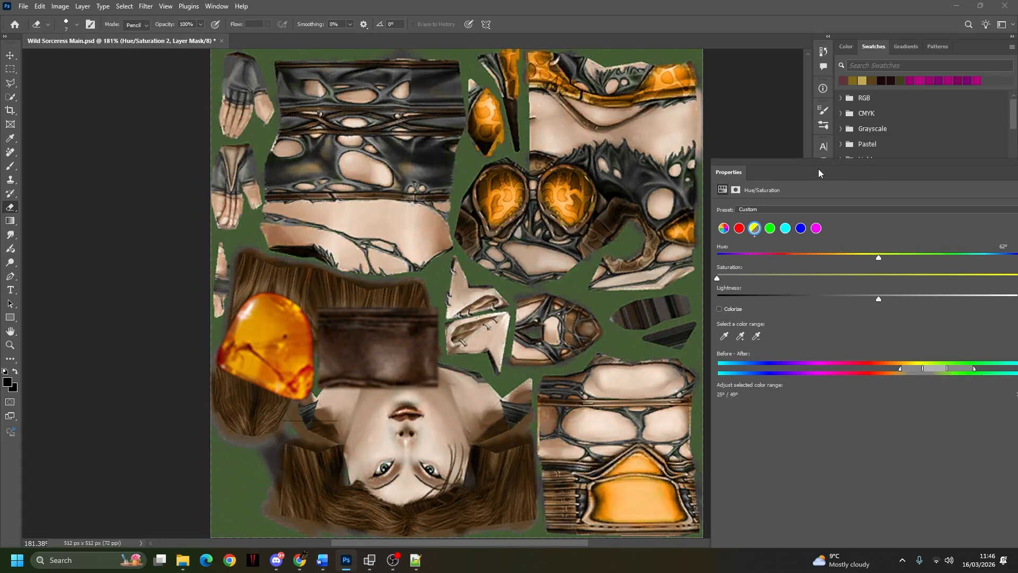
left_click_drag(813, 164, 917, 193)
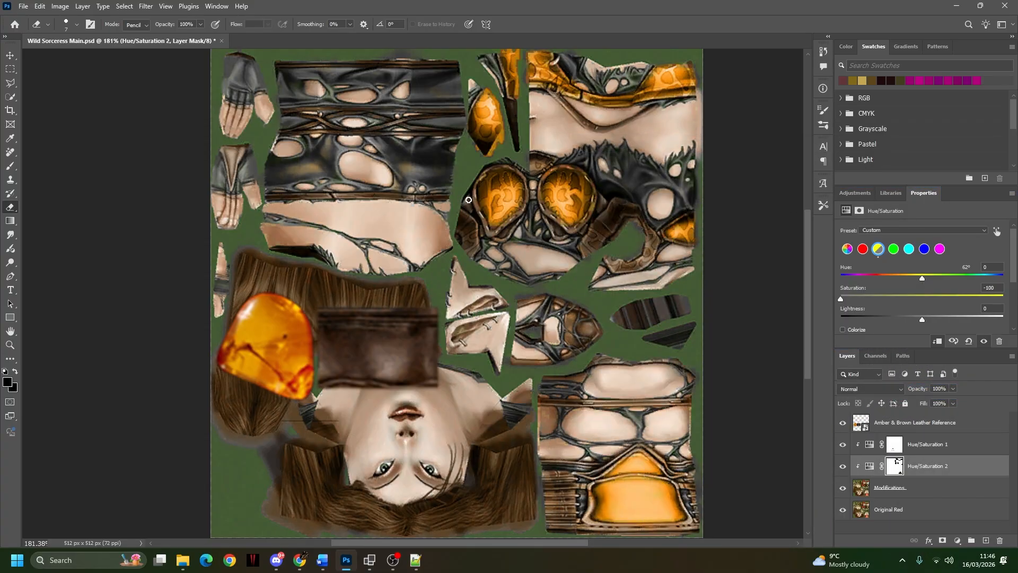
left_click(990, 288)
type("0")
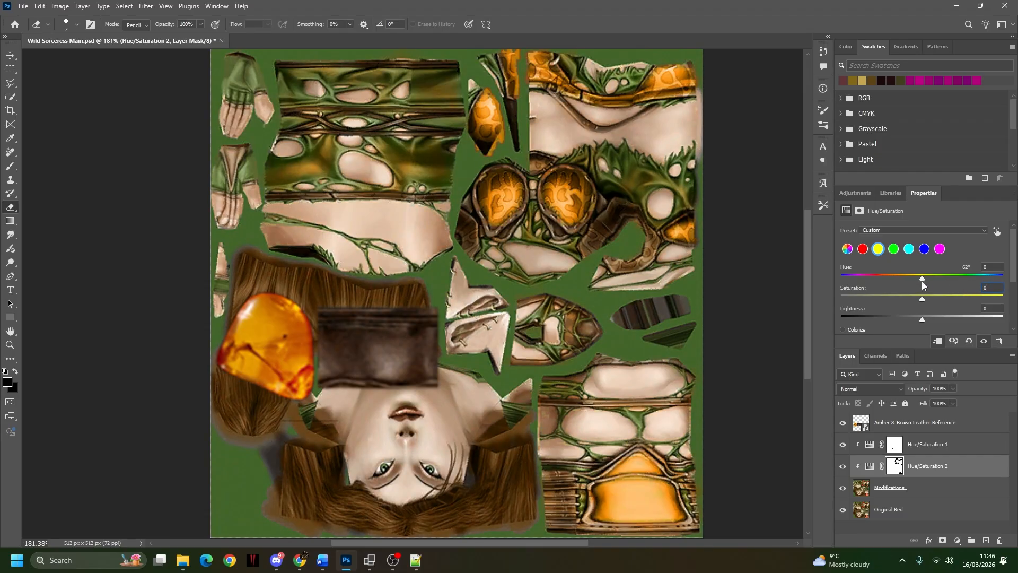
Step: Shift the Yellows hue to -32 in the Hue/Saturation 2 adjustment
left_click_drag(923, 278, 892, 276)
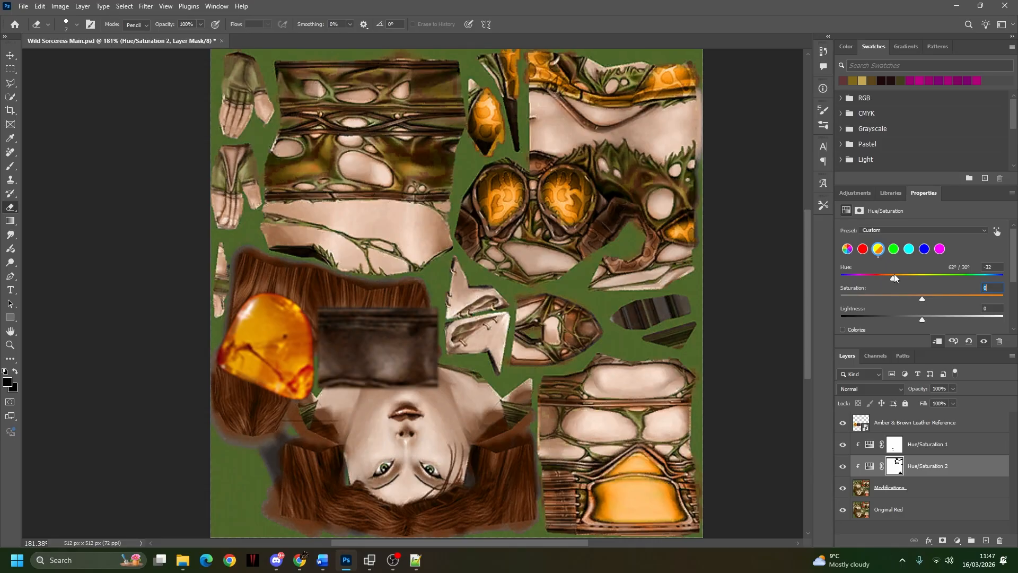
Step: Create a new document from the saved Texture (256 x 256) preset
left_click(23, 6)
left_click(32, 17)
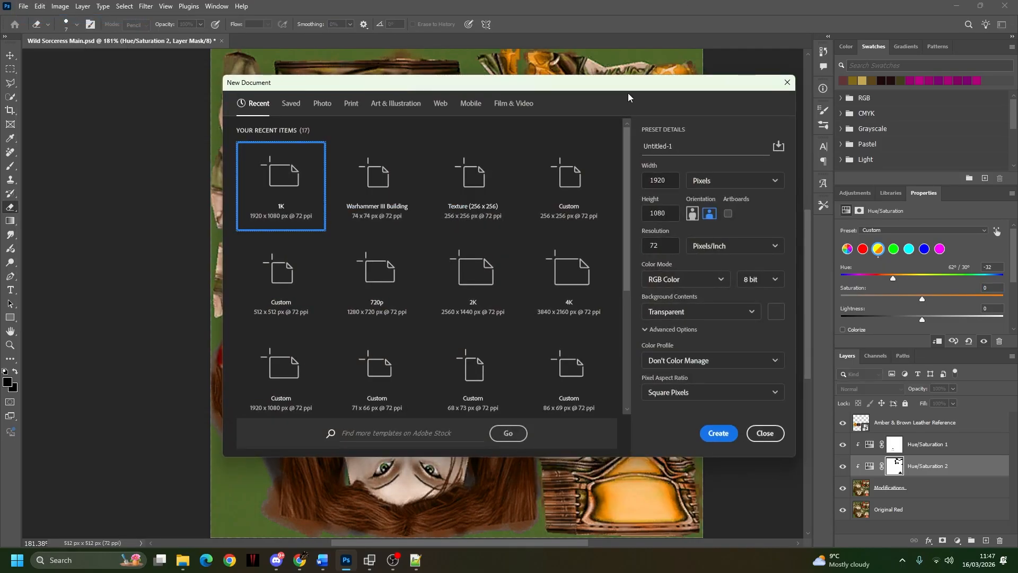
left_click(283, 105)
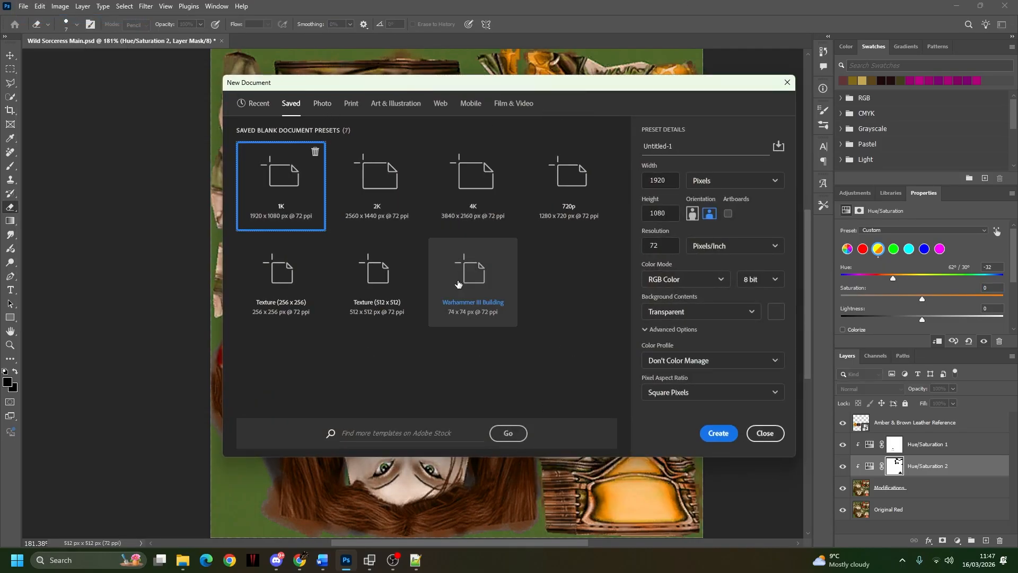
double_click(285, 280)
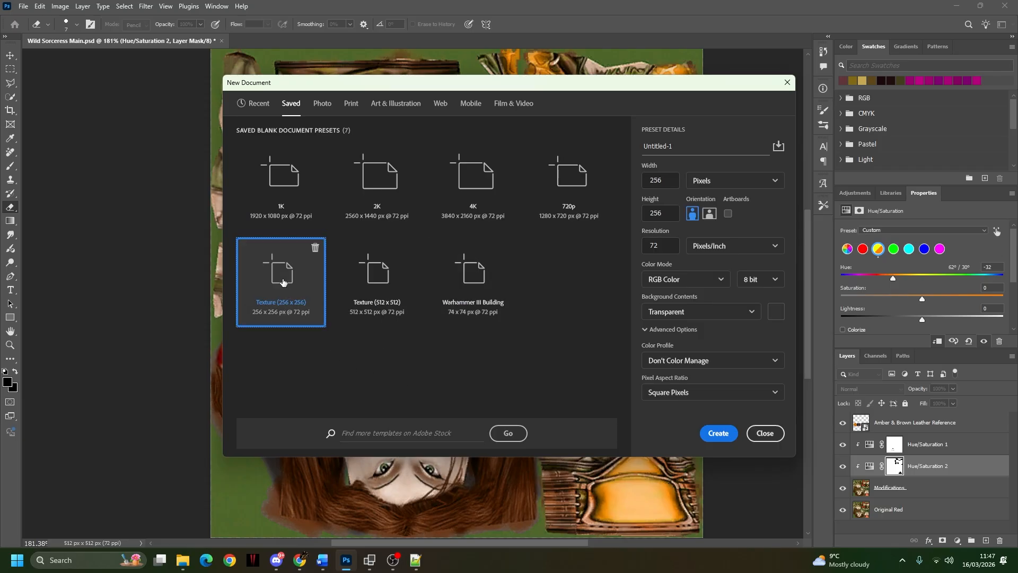
Step: Fill the blank 256 x 256 canvas with a bright orange foreground color using the Paint Bucket Tool
left_click(14, 225)
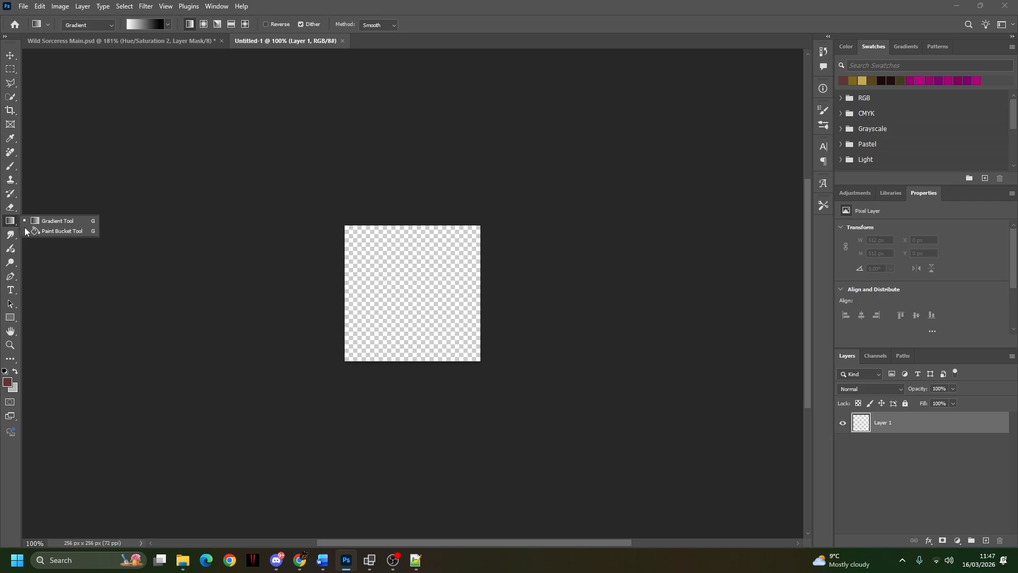
left_click(49, 232)
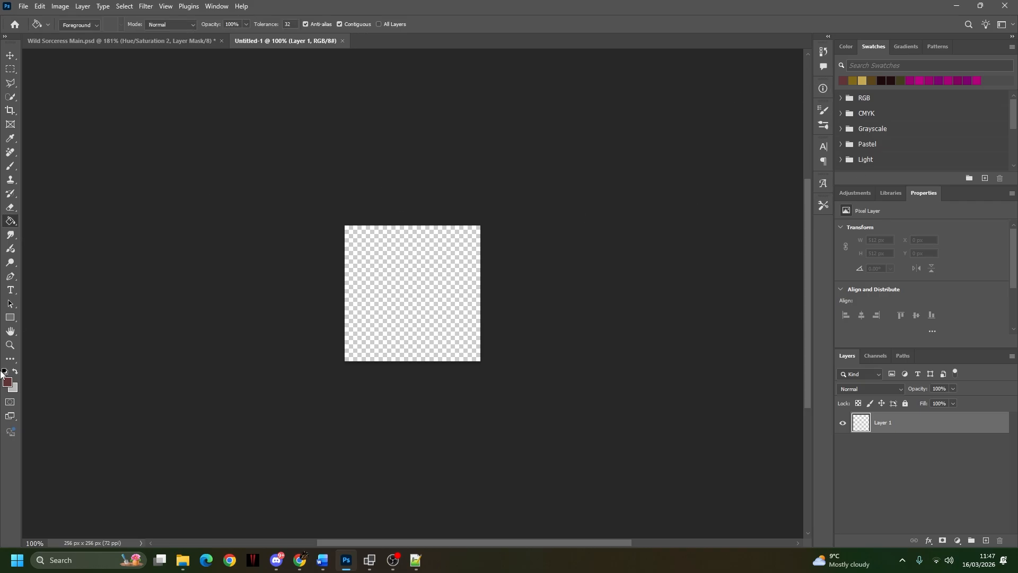
left_click(7, 381)
left_click_drag(675, 303, 676, 428)
left_click(638, 333)
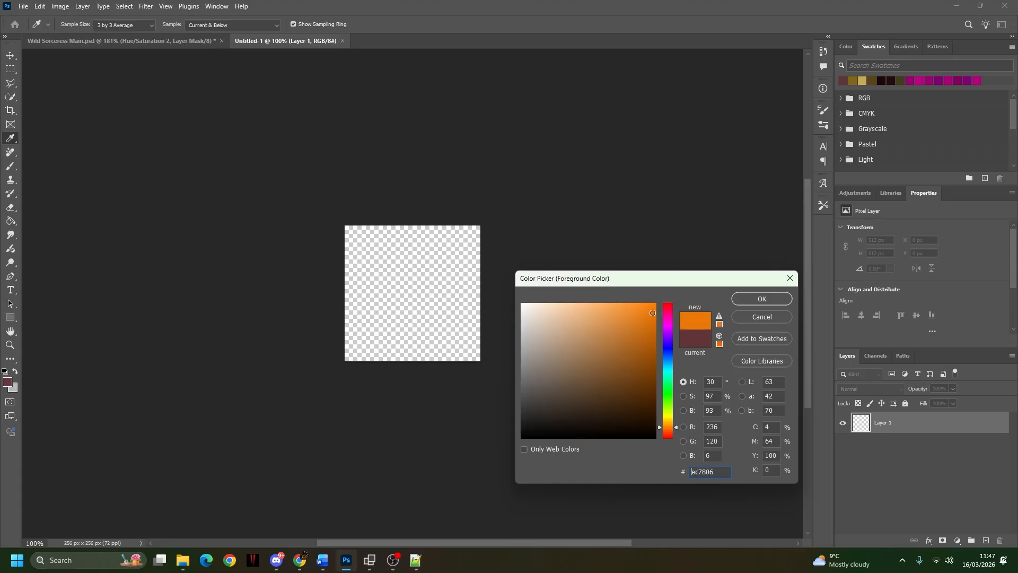
left_click(761, 299)
left_click(372, 296)
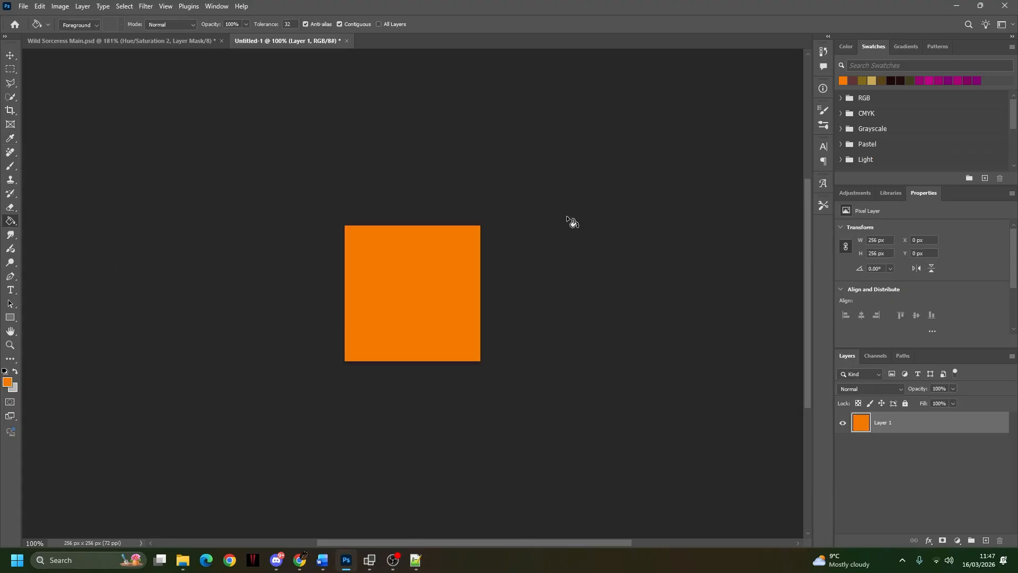
Step: Add a Hue/Saturation adjustment over the orange fill with saturation and lightness at -50, and return to the Wild Sorceress Main.psd document
left_click(852, 193)
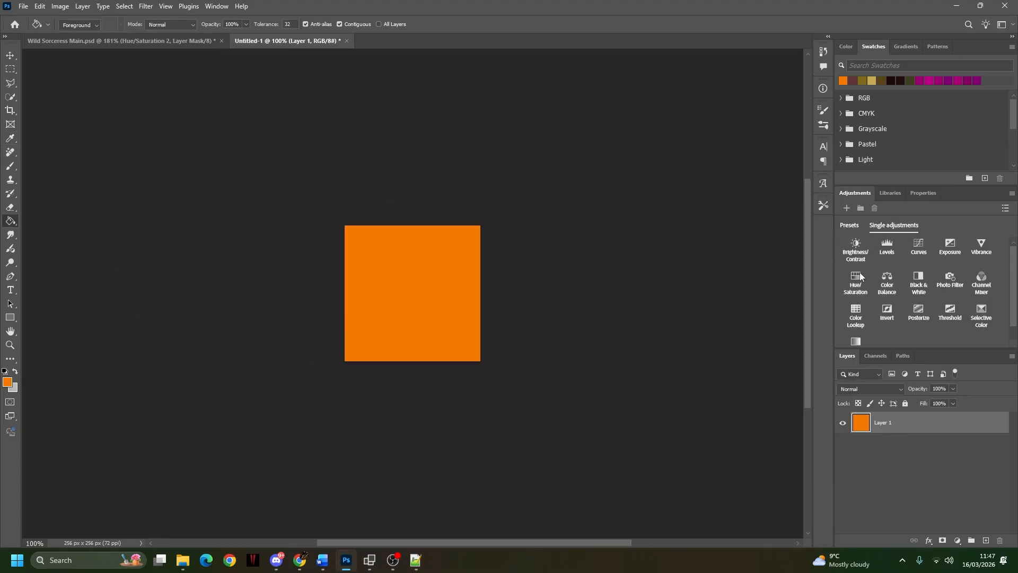
left_click(859, 276)
right_click(930, 426)
left_click(933, 399)
left_click(985, 287)
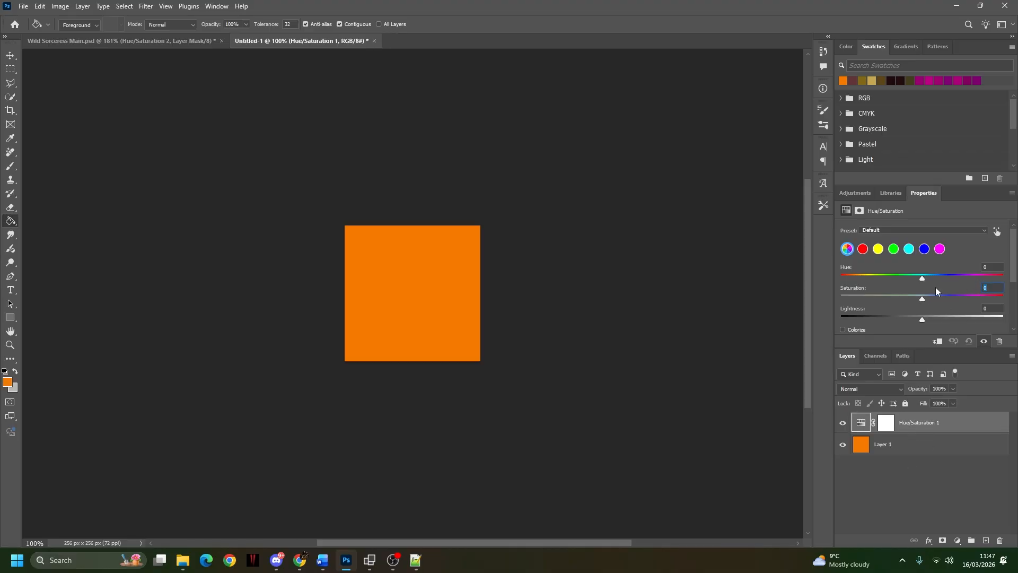
type("-50")
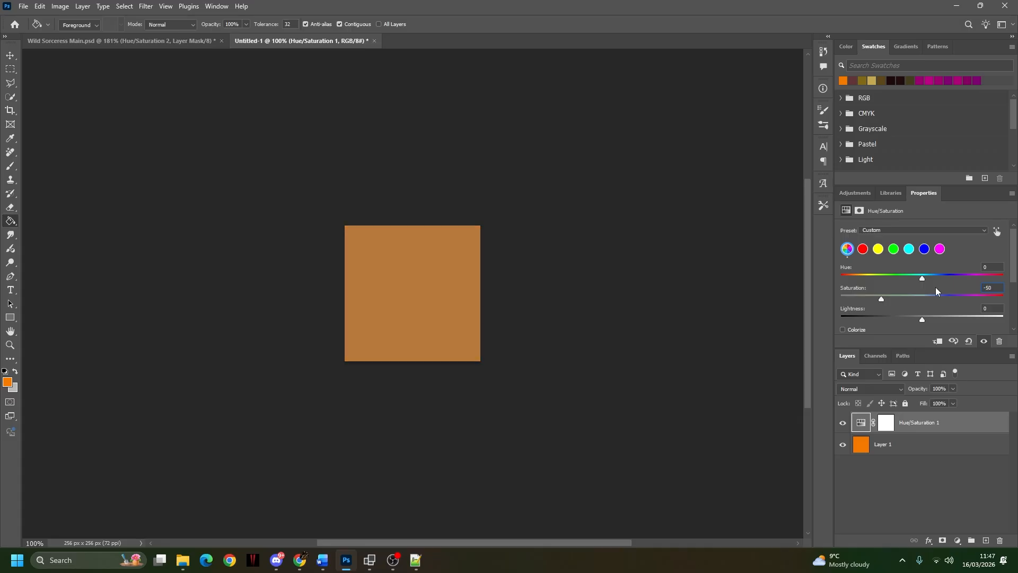
left_click(981, 310)
type("-50")
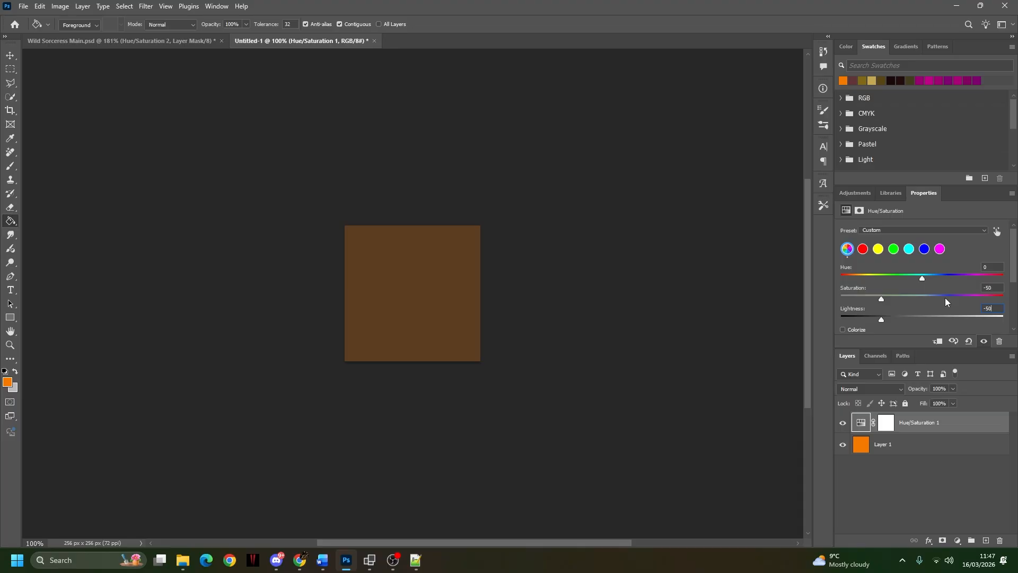
left_click(157, 40)
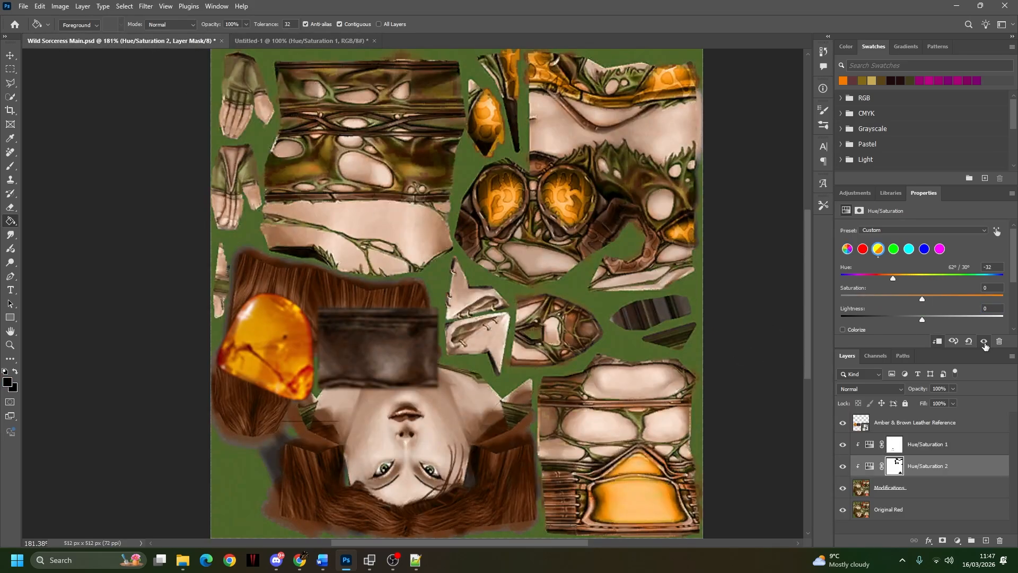
Step: Try the Yellows range of Hue/Saturation 2 at hue -60, saturation -25 and lightness -41
left_click(988, 266)
type("0")
left_click_drag(926, 279, 878, 285)
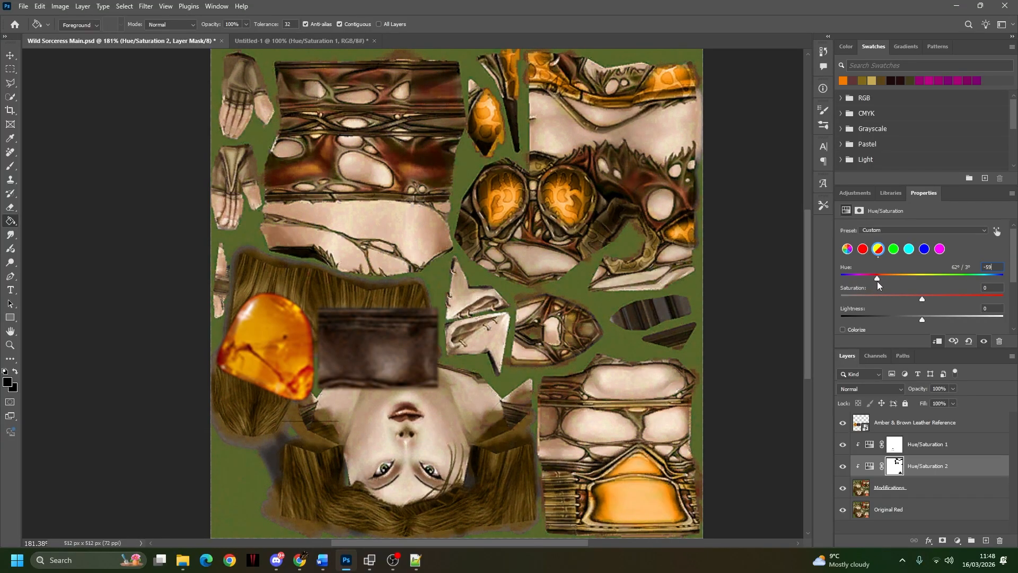
key("Tab")
type("-25")
key("Tab")
type("-")
key("Return")
left_click_drag(990, 309, 905, 328)
type("-25")
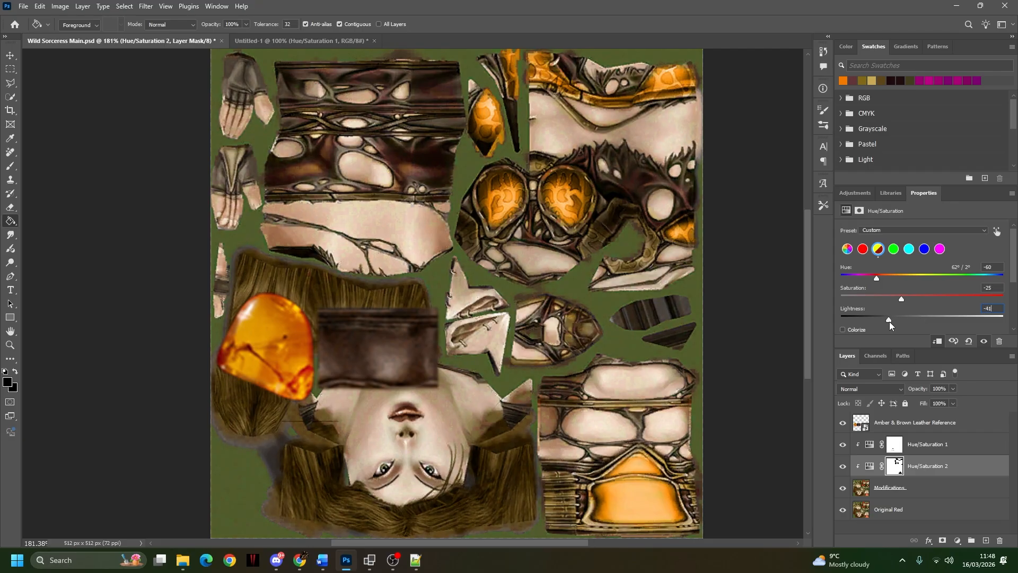
Step: Reset the Yellows hue, saturation and lightness to 0 in Hue/Saturation 2
key("Down")
type("0")
left_click_drag(996, 288, 955, 289)
type("0")
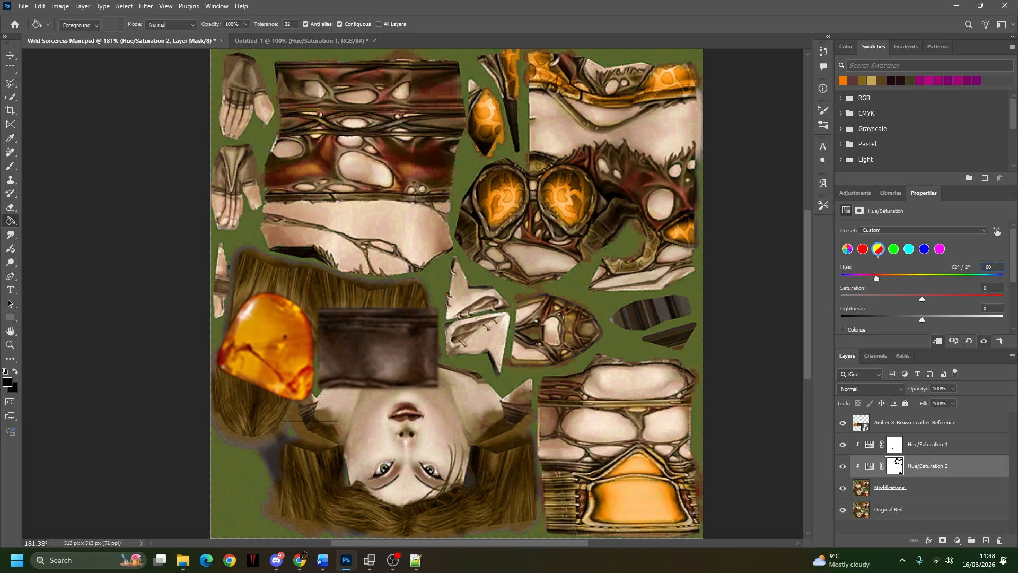
type("0")
Step: Try the Yellows saturation at -100 twice in Hue/Saturation 2, resetting it to 0 each time
left_click(979, 291)
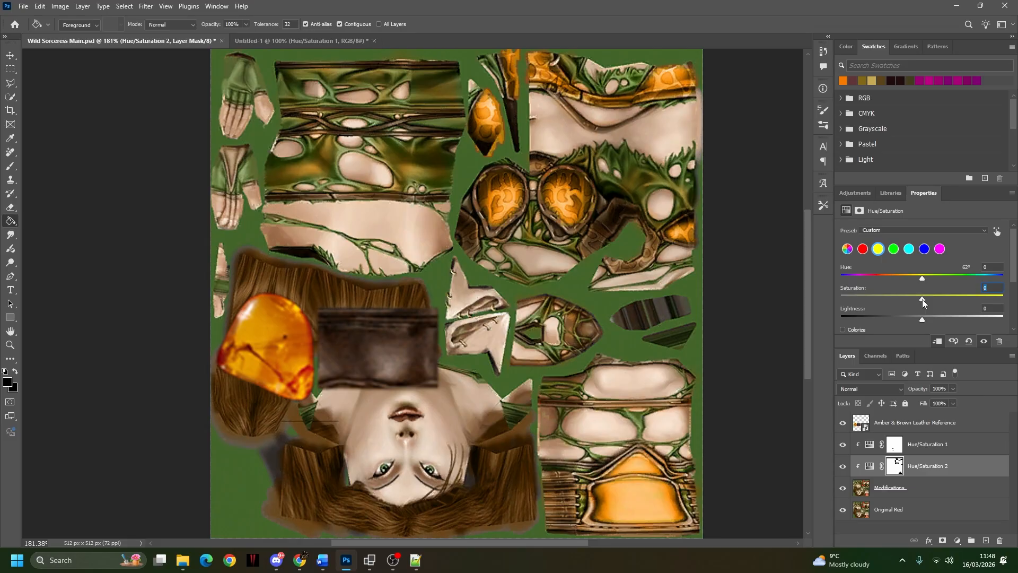
left_click_drag(923, 301, 779, 297)
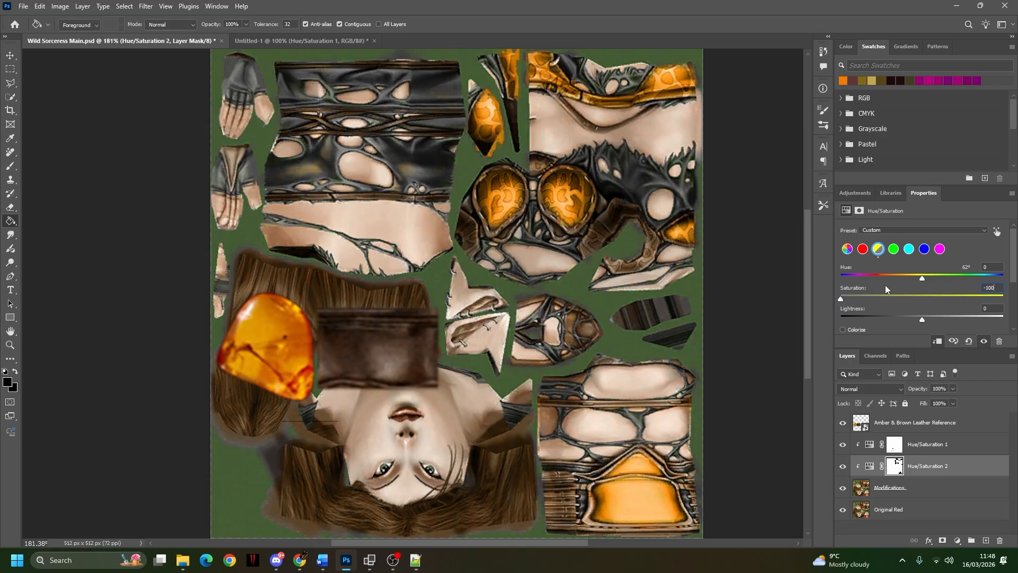
left_click_drag(998, 288, 918, 300)
type("0")
left_click(984, 288)
type("0")
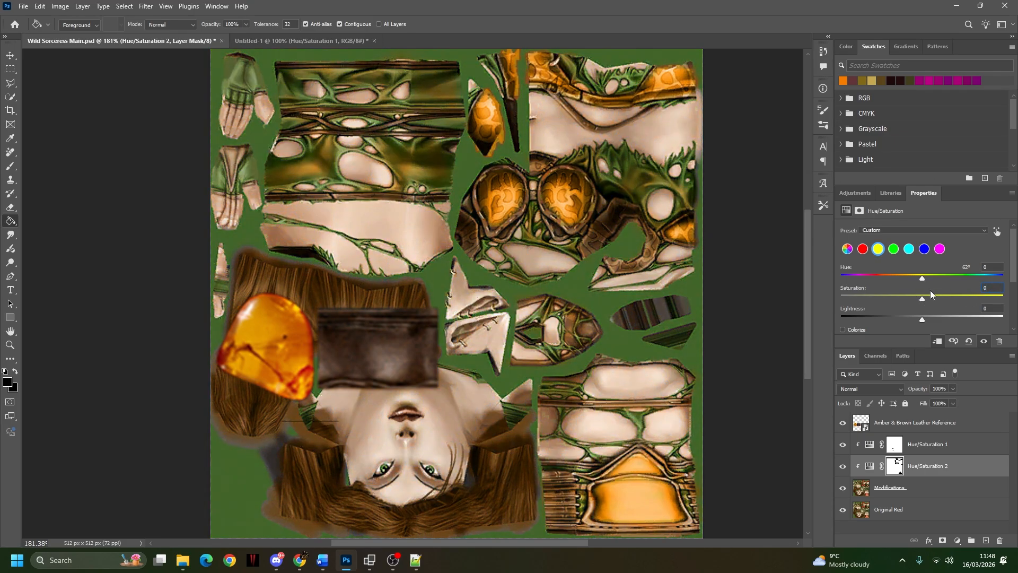
left_click_drag(926, 300, 810, 298)
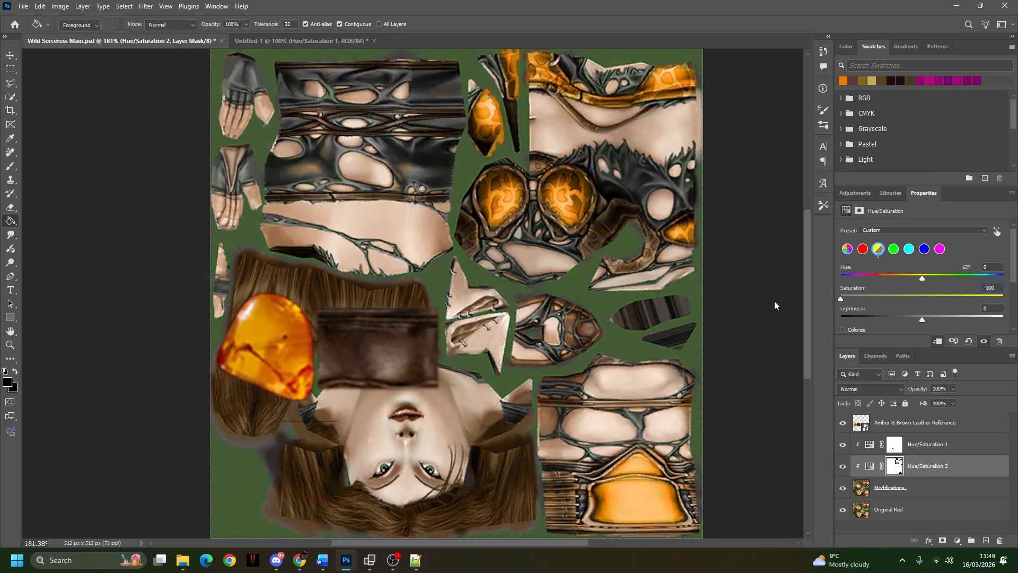
double_click(991, 288)
type("0")
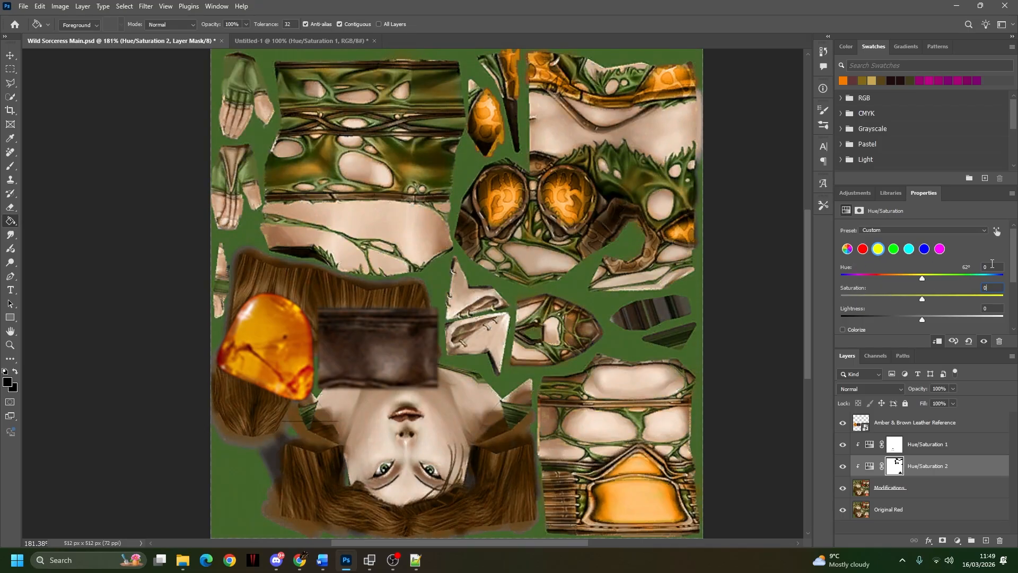
Step: Set the Yellows hue to -57 in the Hue/Saturation 2 adjustment
double_click(990, 268)
left_click_drag(921, 276, 918, 279)
type("0")
left_click_drag(919, 282, 878, 276)
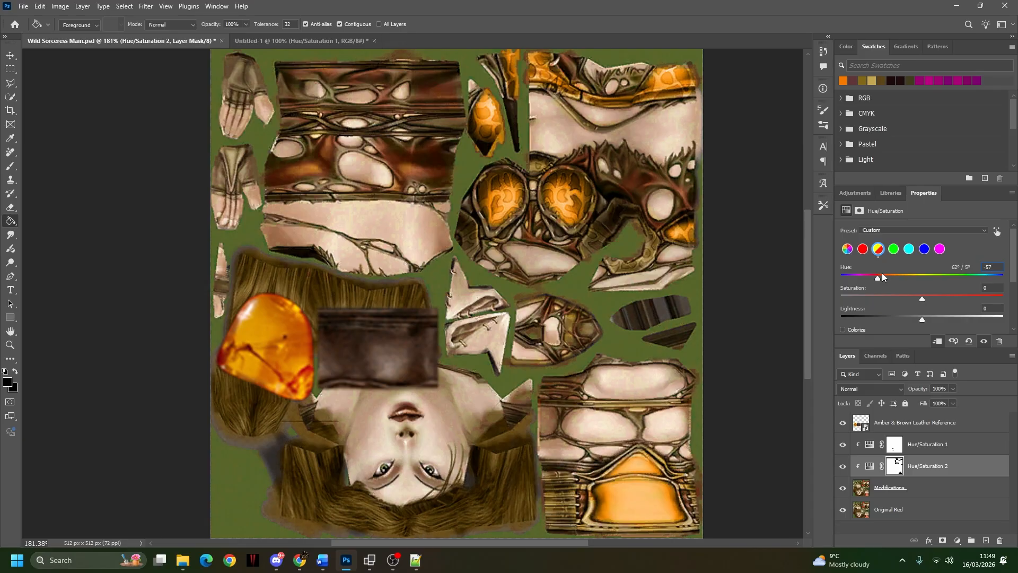
Step: Set the Yellows saturation to -25 and lightness to -29 in the Hue/Saturation 2 adjustment
key("Tab")
key("Tab")
type("-25")
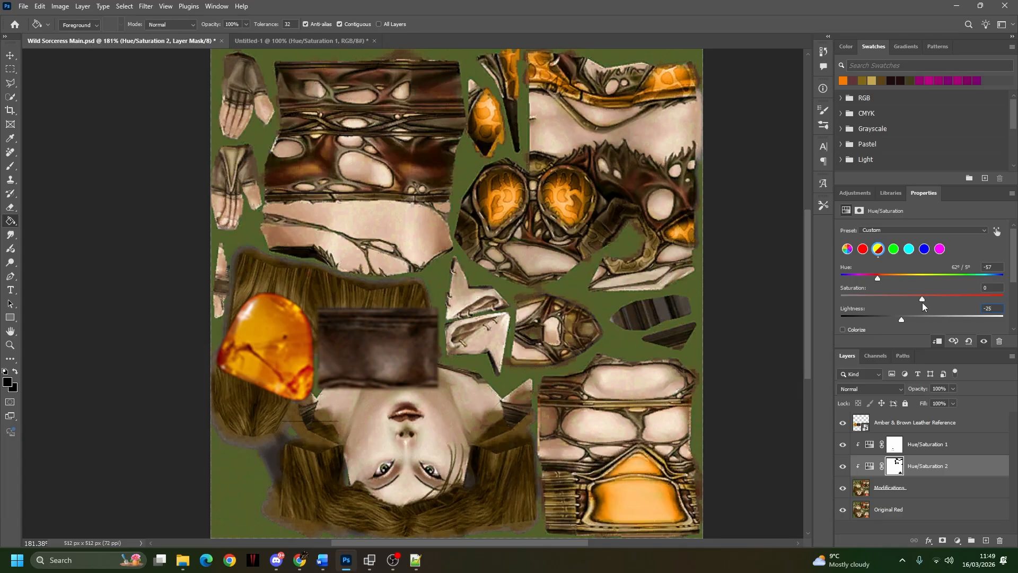
left_click_drag(921, 298, 913, 299)
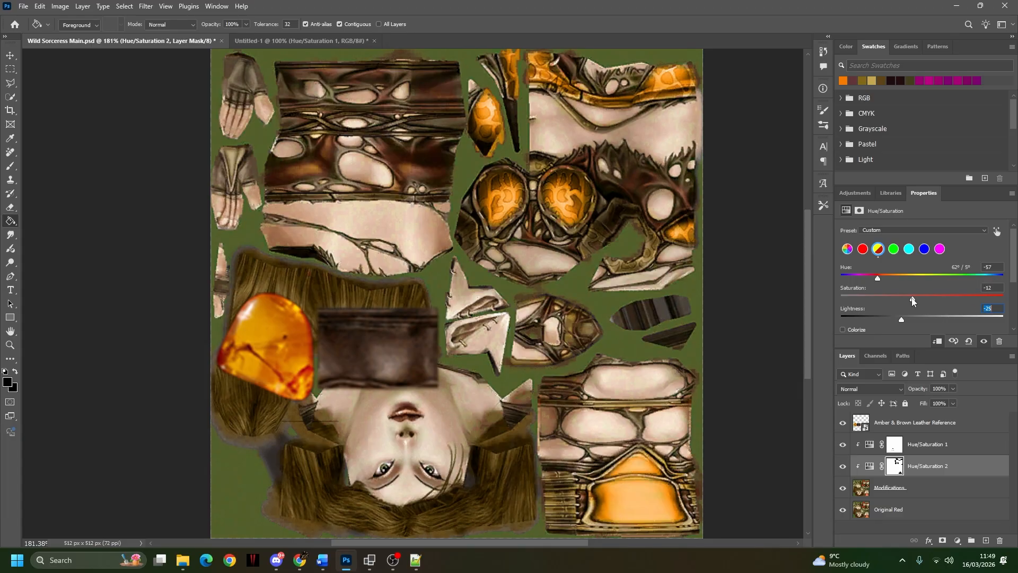
left_click(991, 287)
type("-25")
left_click_drag(907, 320, 897, 320)
left_click(990, 288)
Step: Toggle the visibility of Hue/Saturation 2 repeatedly to compare the clothing and hair colors before and after the adjustment
left_click(843, 467)
left_click(842, 467)
left_click(846, 468)
left_click(846, 468)
left_click(846, 468)
left_click(844, 467)
left_click(845, 467)
left_click(844, 467)
left_click(845, 467)
left_click(845, 467)
left_click(844, 467)
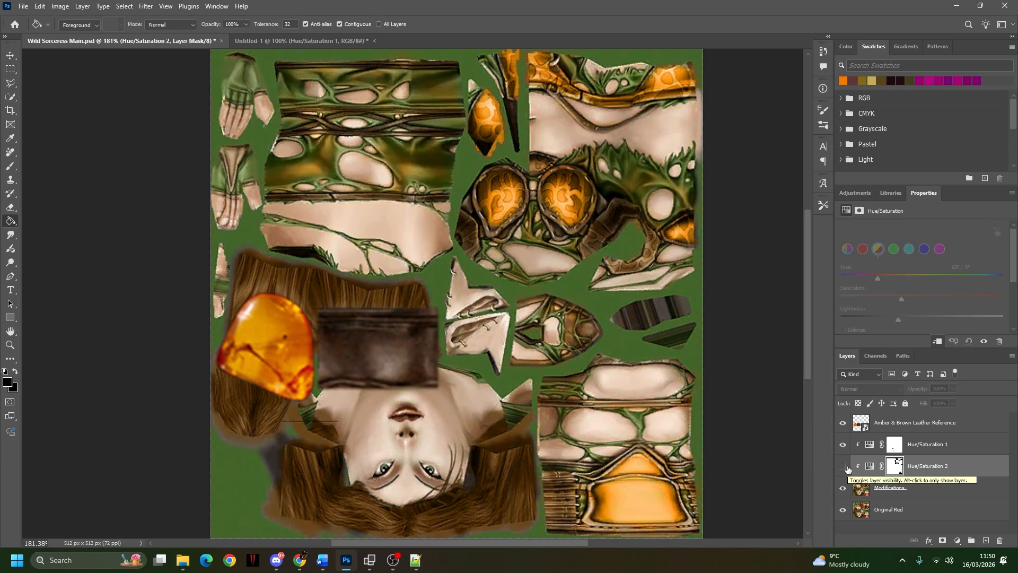
left_click(844, 467)
left_click(847, 468)
left_click(846, 467)
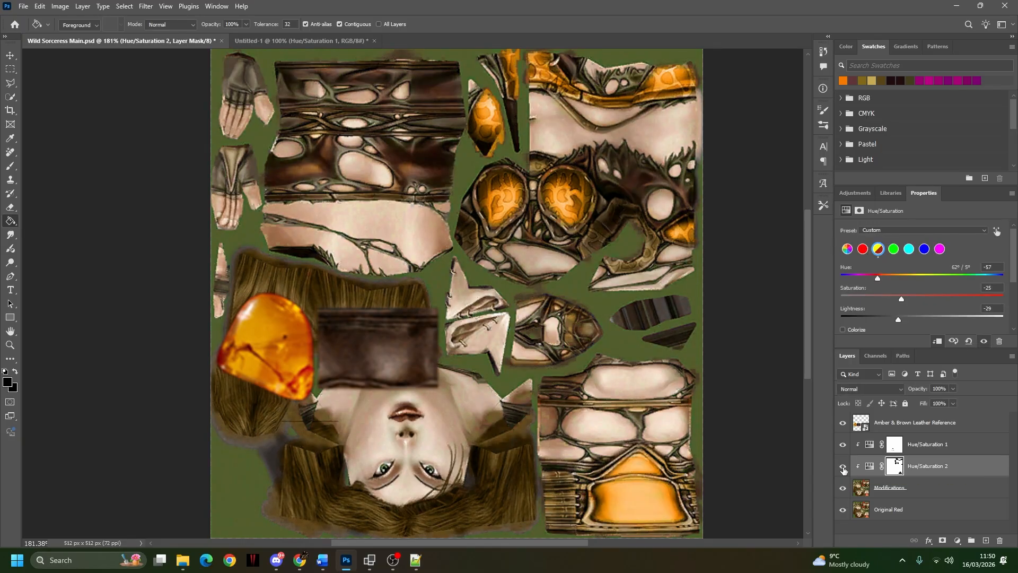
left_click(844, 467)
left_click(844, 468)
left_click(845, 468)
left_click(844, 468)
Step: Hide the Amber & Brown Leather Reference layer and compare the texture with and without Hue/Saturation 2
left_click(843, 423)
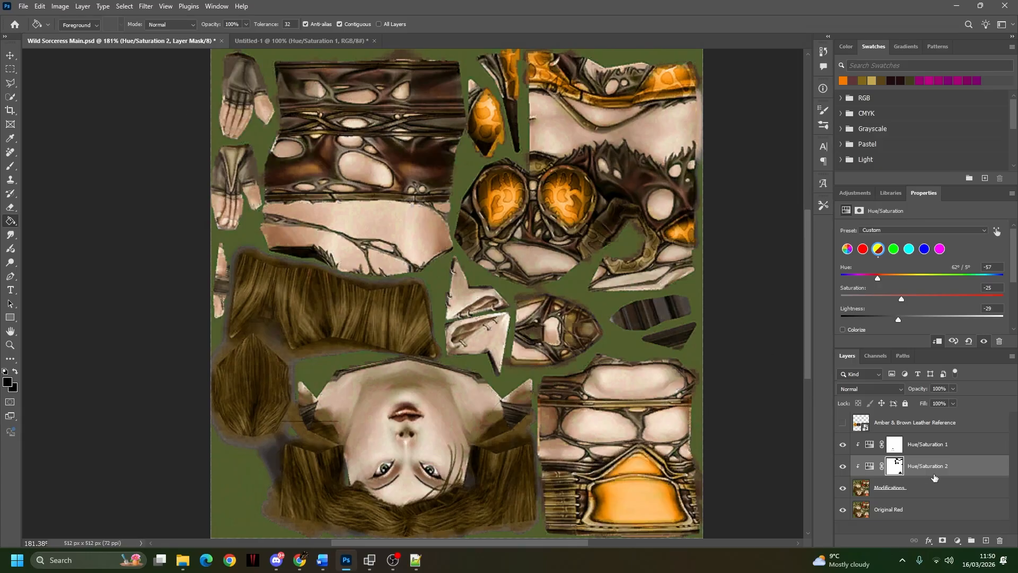
left_click(843, 467)
left_click(843, 467)
Step: Outline all the hair pieces, including the hair around the face, as one selection with the Polygonal Lasso Tool
left_click(7, 85)
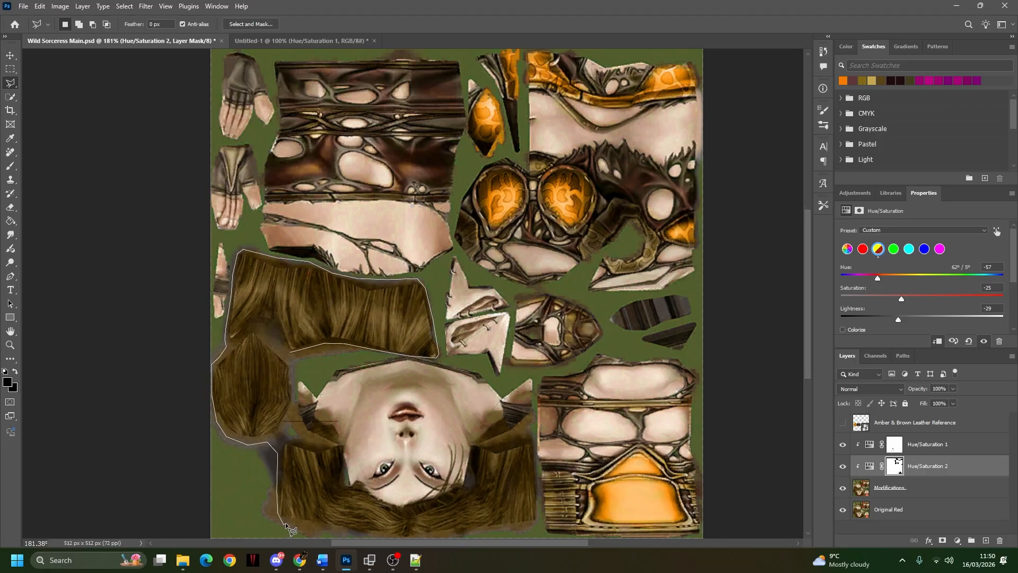
scroll(285, 523, "down", 3)
scroll(285, 524, "right", 2)
mouse_move(272, 425)
left_mouse_down()
mouse_move(334, 441)
mouse_move(426, 431)
left_mouse_up()
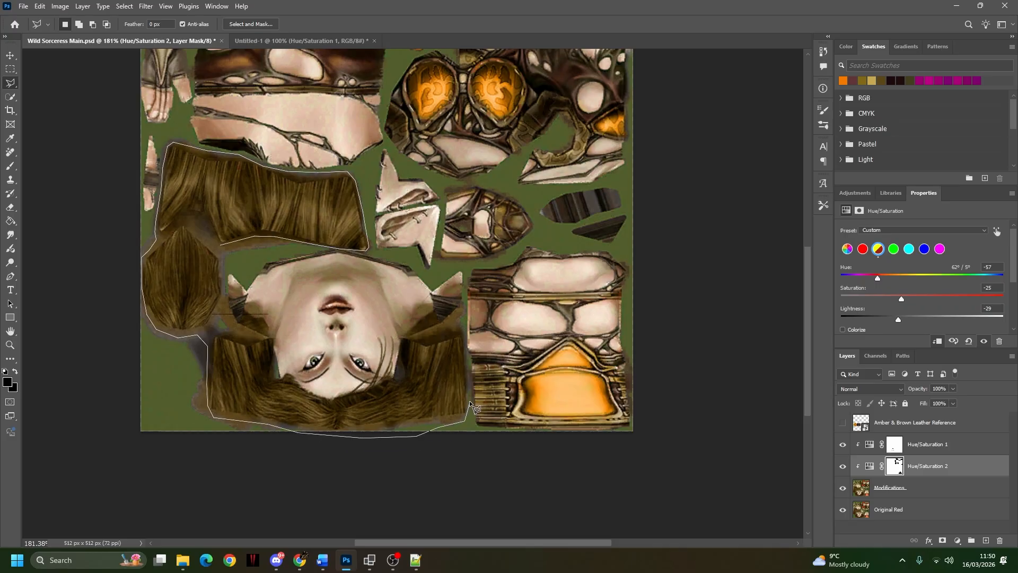
mouse_move(466, 336)
left_mouse_down()
mouse_move(411, 340)
mouse_move(406, 373)
mouse_move(367, 391)
mouse_move(319, 399)
mouse_move(297, 386)
left_mouse_up()
left_click(288, 377)
left_click(273, 356)
left_click(267, 335)
left_click(268, 325)
left_click(260, 318)
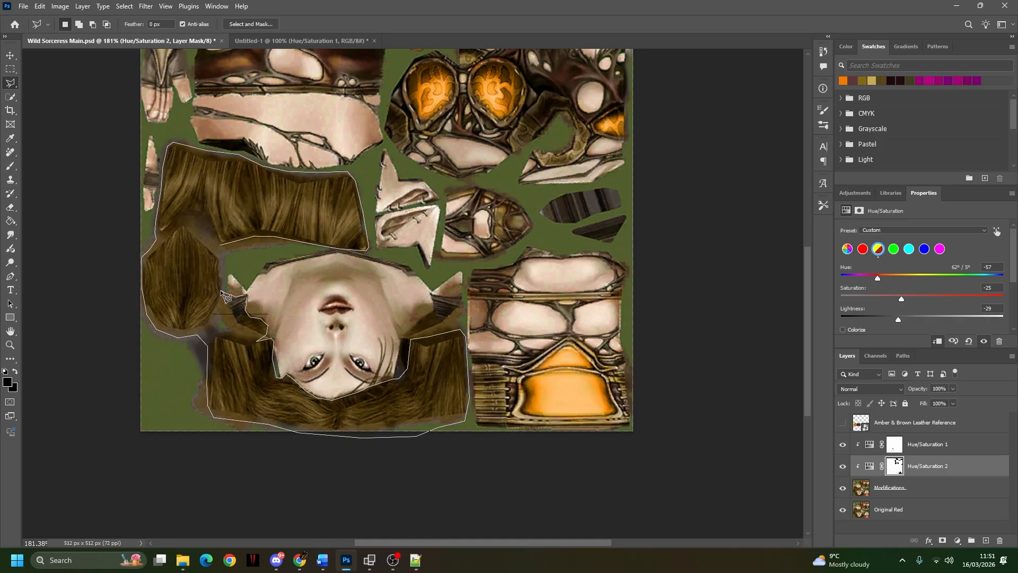
left_click(221, 243)
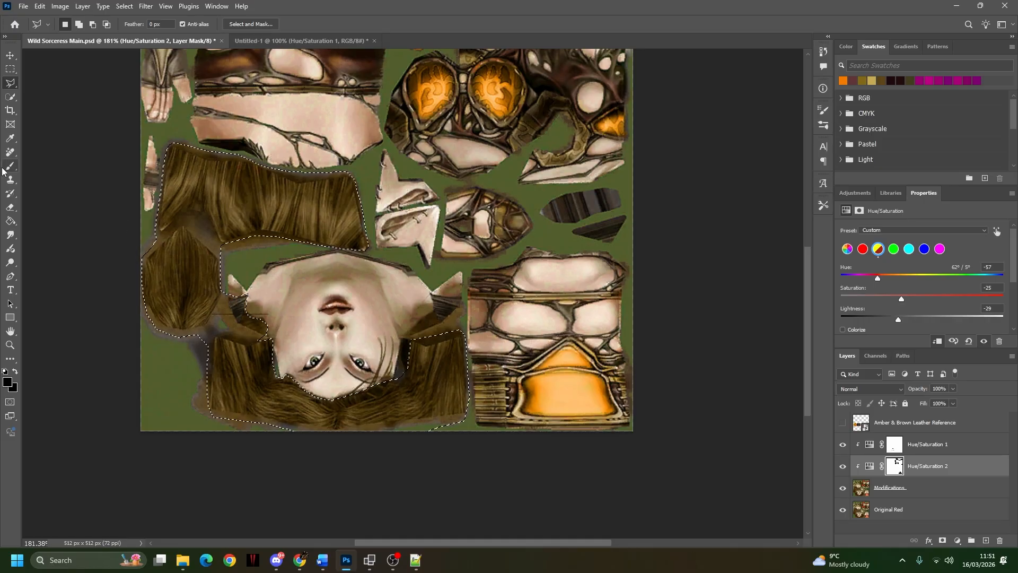
Step: Try removing the selected hair area from the Hue/Saturation 2 mask, and undo the removal
key("Delete")
right_click(257, 197)
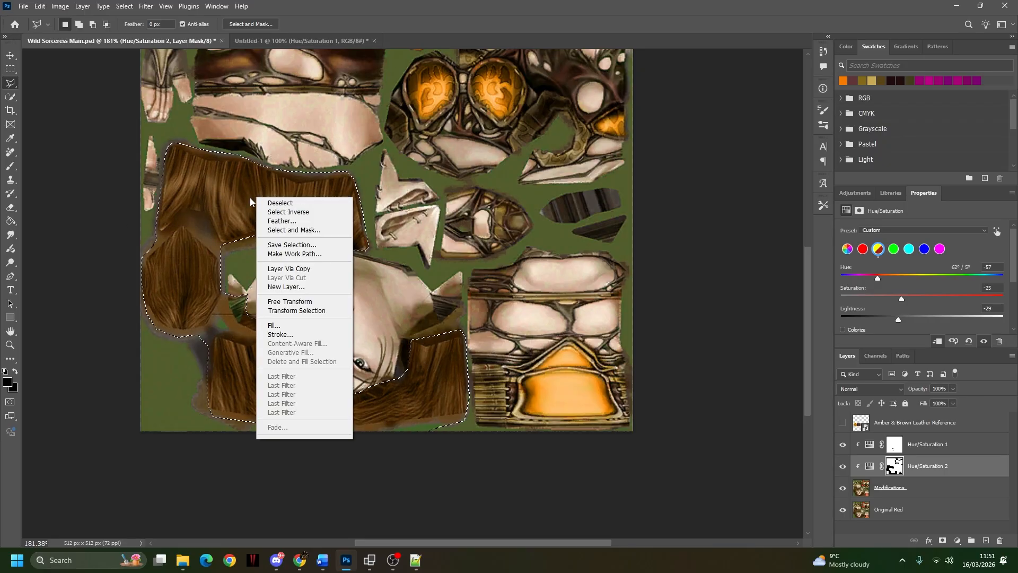
left_click(355, 22)
key("ctrl+z")
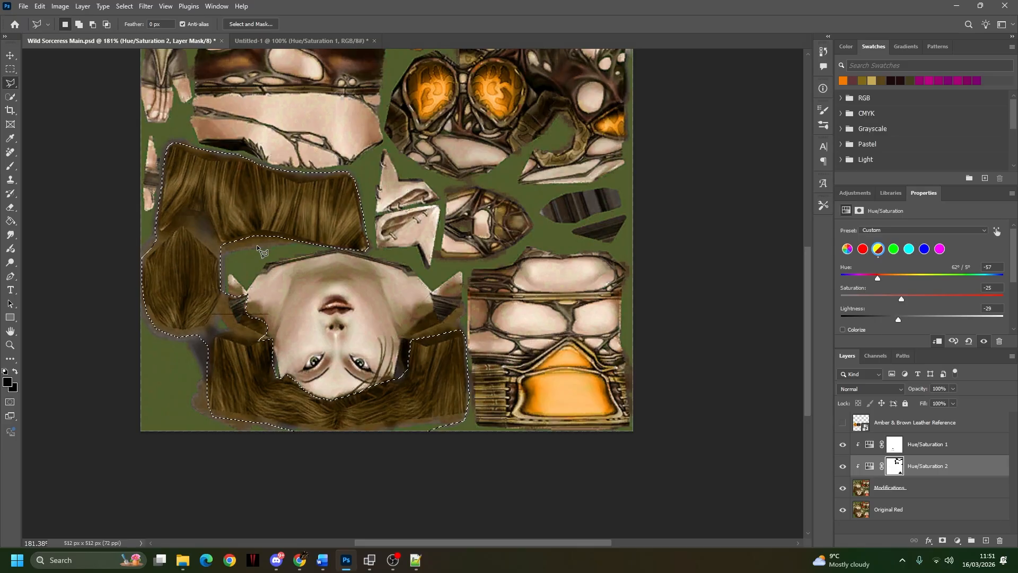
Step: Subtract the small area beside the face and neck from the hair selection with the Quick Selection Tool
left_click(12, 96)
left_click(56, 118)
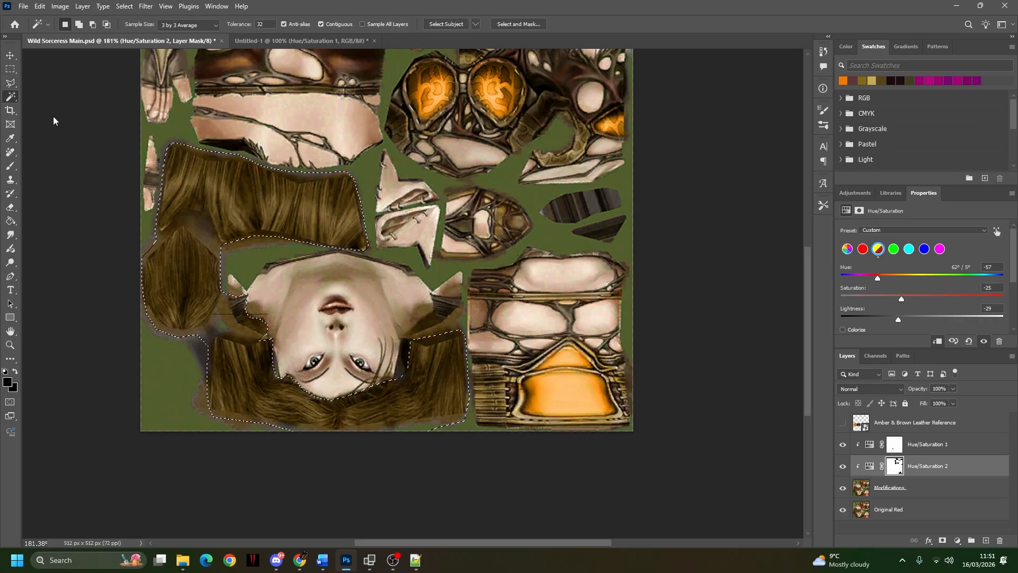
left_click(18, 98)
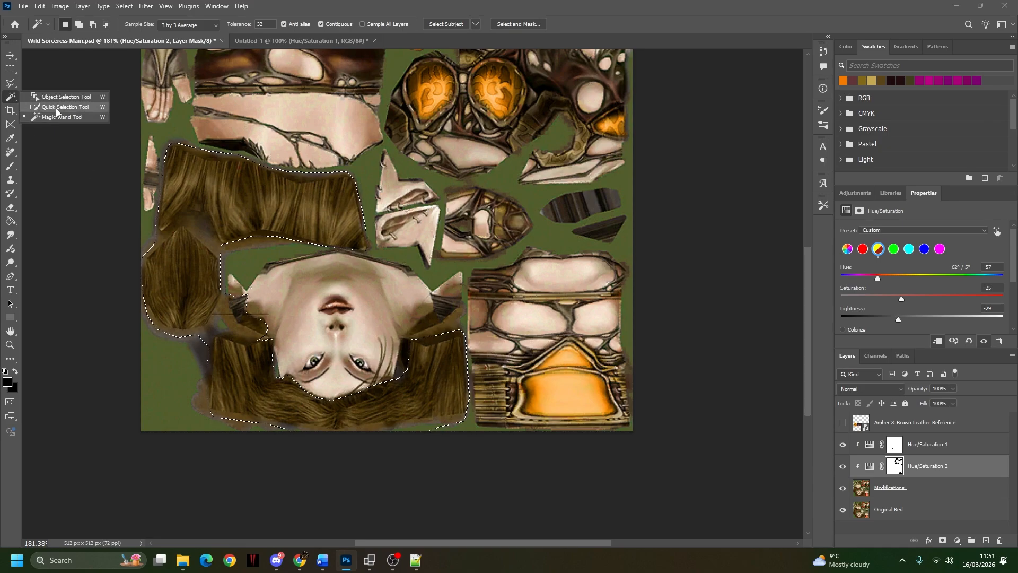
left_click(55, 107)
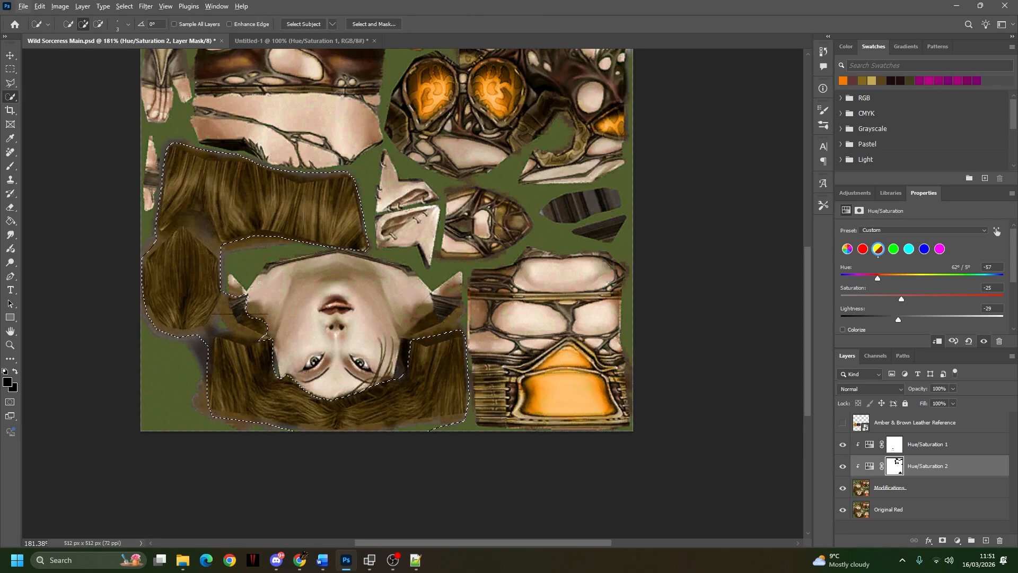
key("alt")
left_click(252, 301)
key("alt")
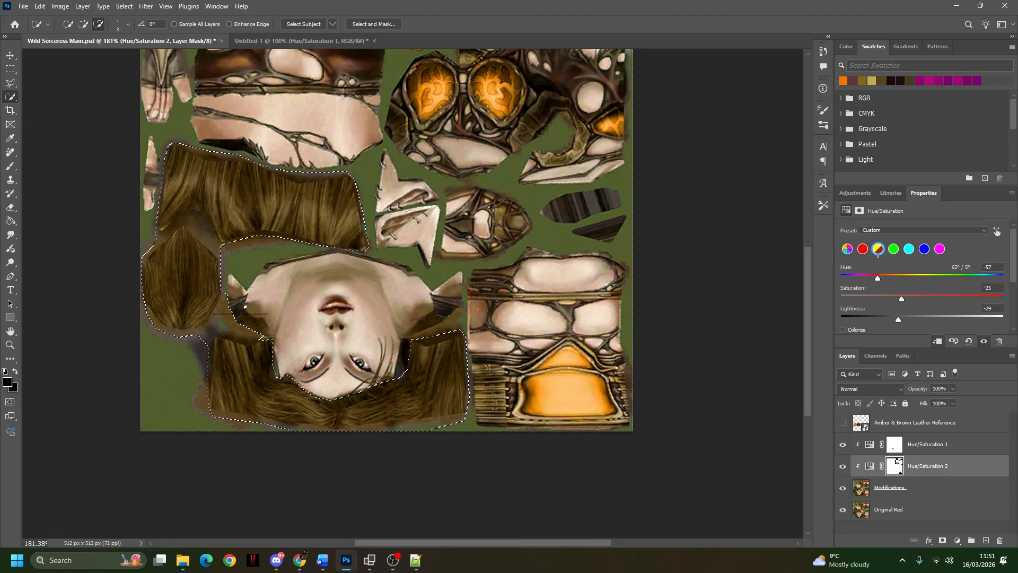
Step: Remove the selected hair area from the Hue/Saturation 2 mask, and save Wild Sorceress Main.psd with Maximize Compatibility enabled
key("Delete")
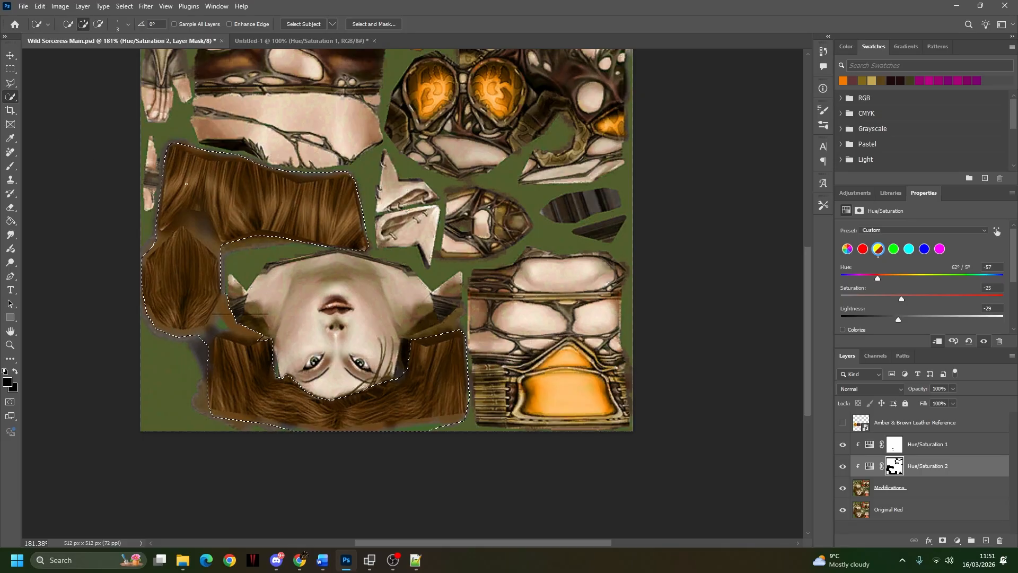
right_click(209, 192)
left_click(217, 195)
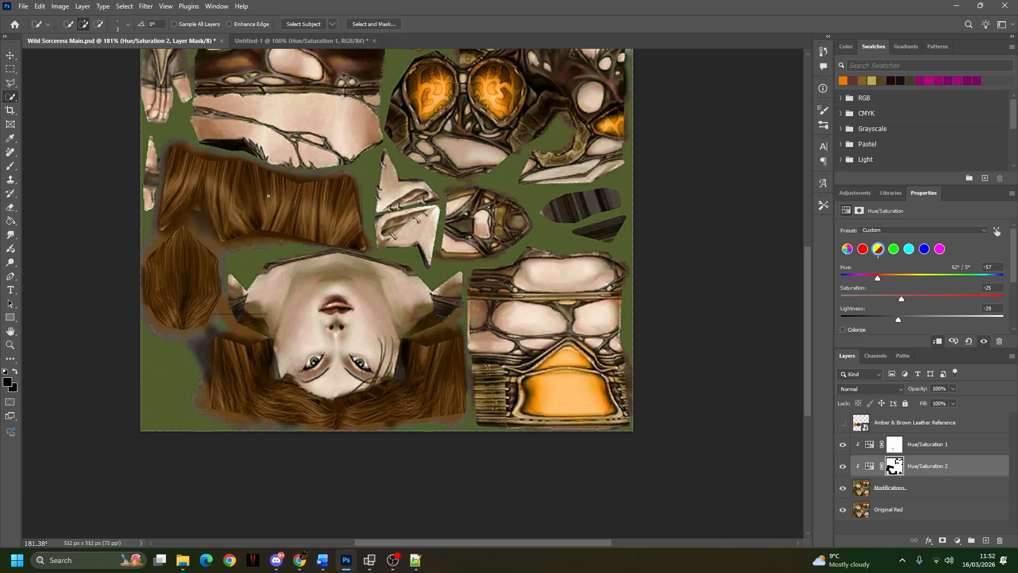
key("ctrl+s")
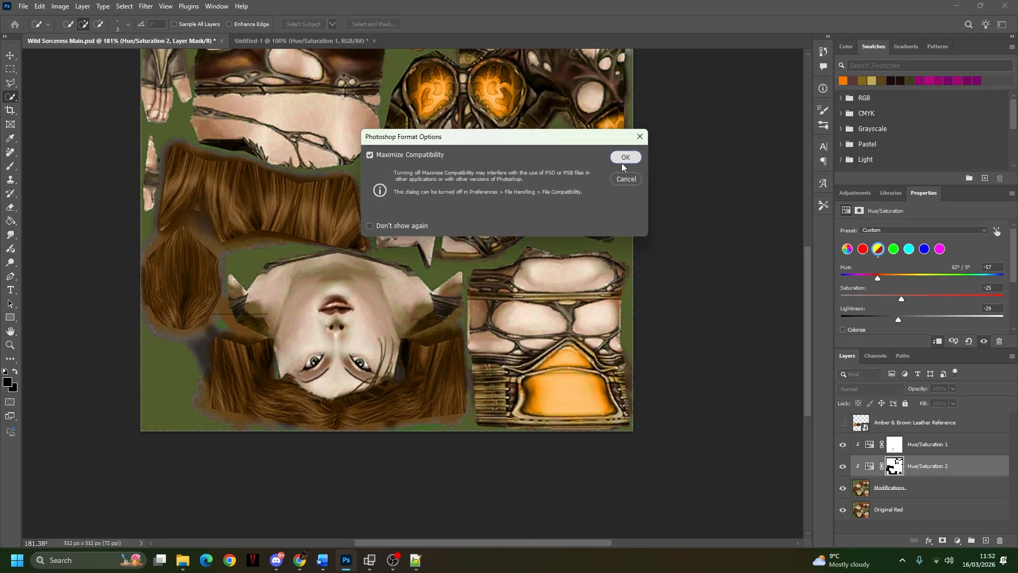
left_click(625, 157)
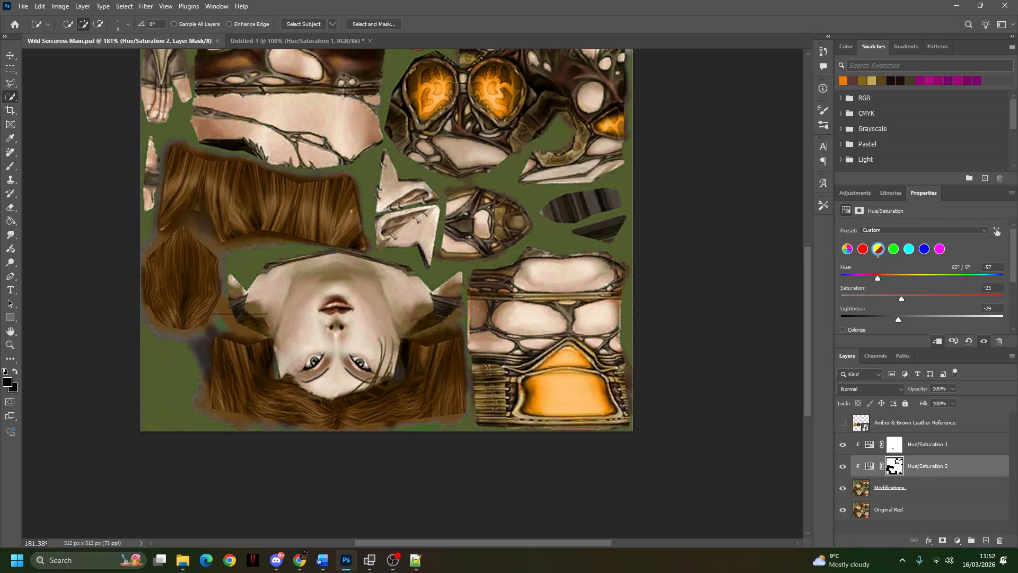
Step: Begin saving a copy of the texture in the DDS - NVIDIA Texture Tools Exporter format
left_click_drag(432, 164, 451, 305)
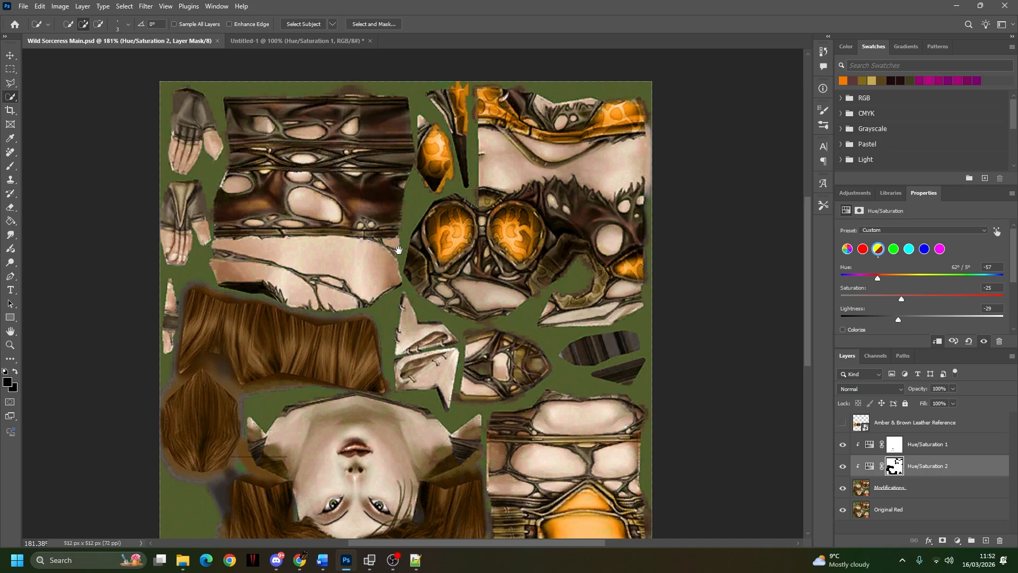
left_click_drag(398, 249, 364, 224)
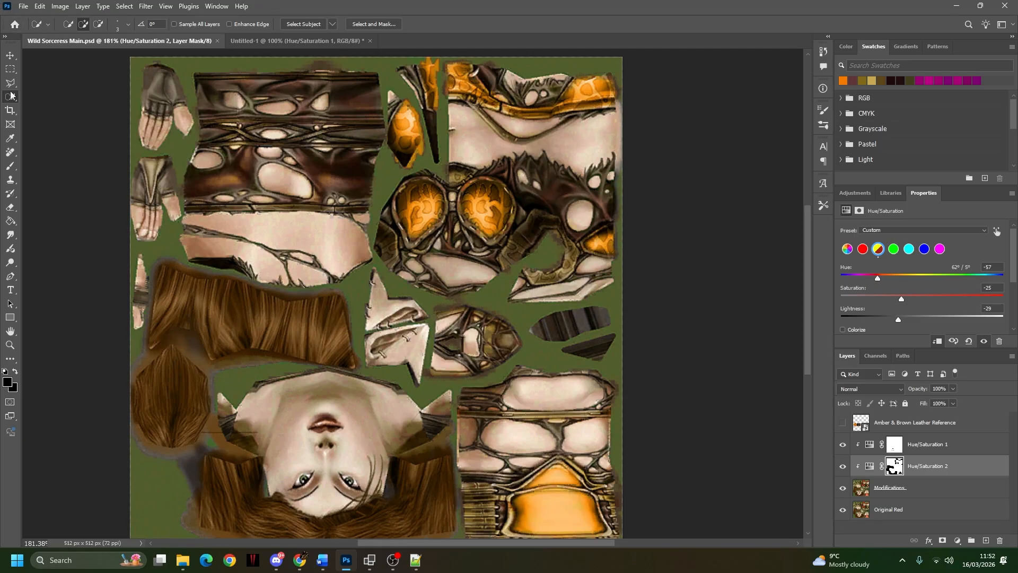
left_click(23, 6)
left_click(127, 136)
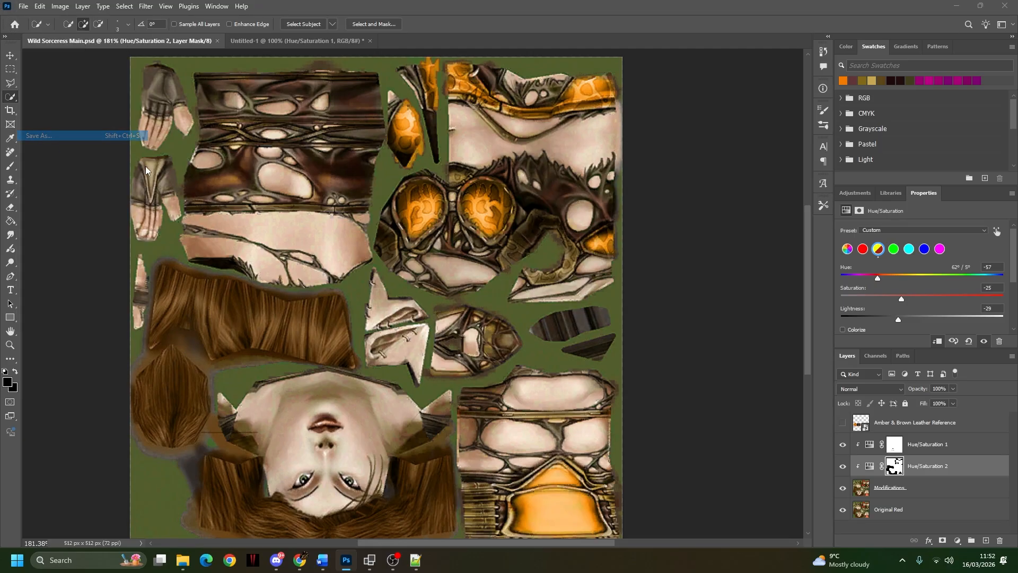
left_click(127, 289)
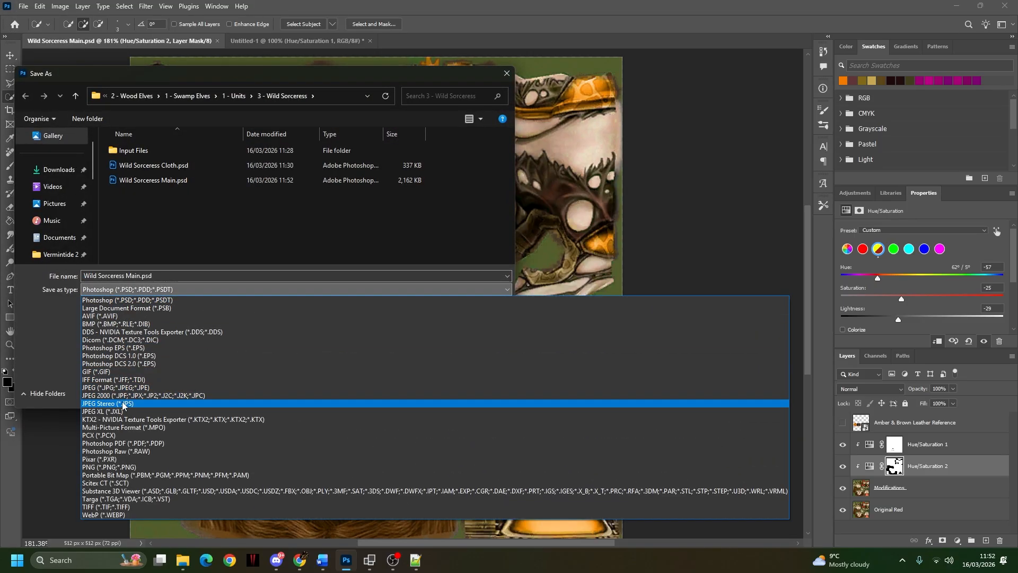
left_click(135, 332)
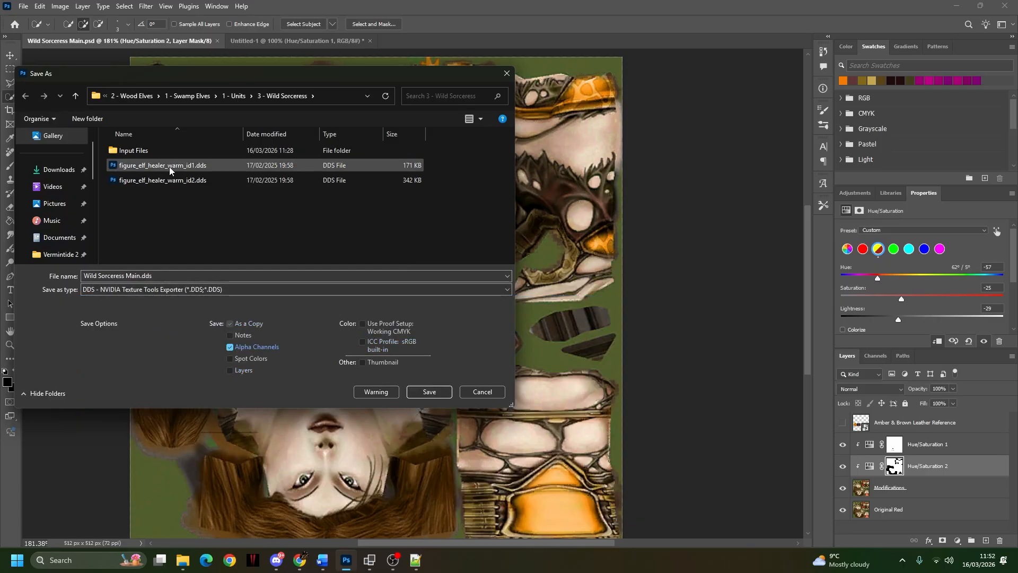
Step: Check the DDS thumbnails in the 3 - Wild Sorceress folder in File Explorer, and choose to overwrite figure_elf_healer_warm_id1.dds with the export
left_click(187, 567)
left_click(194, 34)
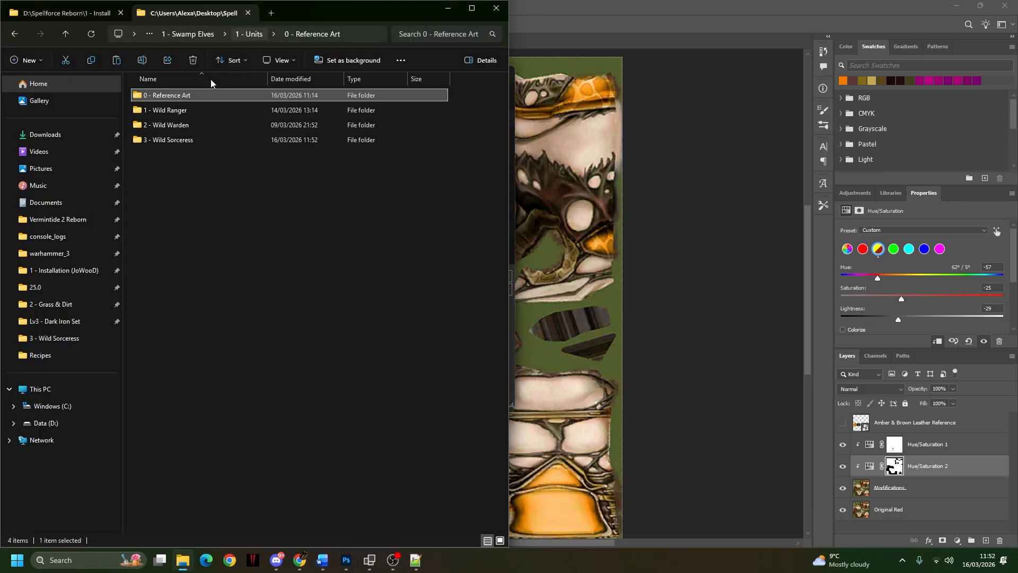
double_click(174, 140)
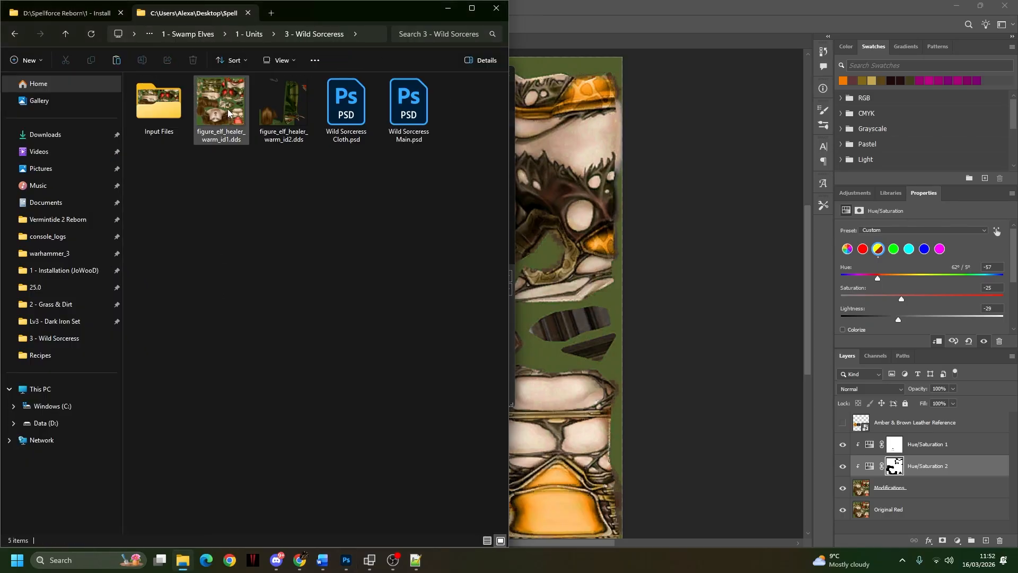
key("alt+Tab")
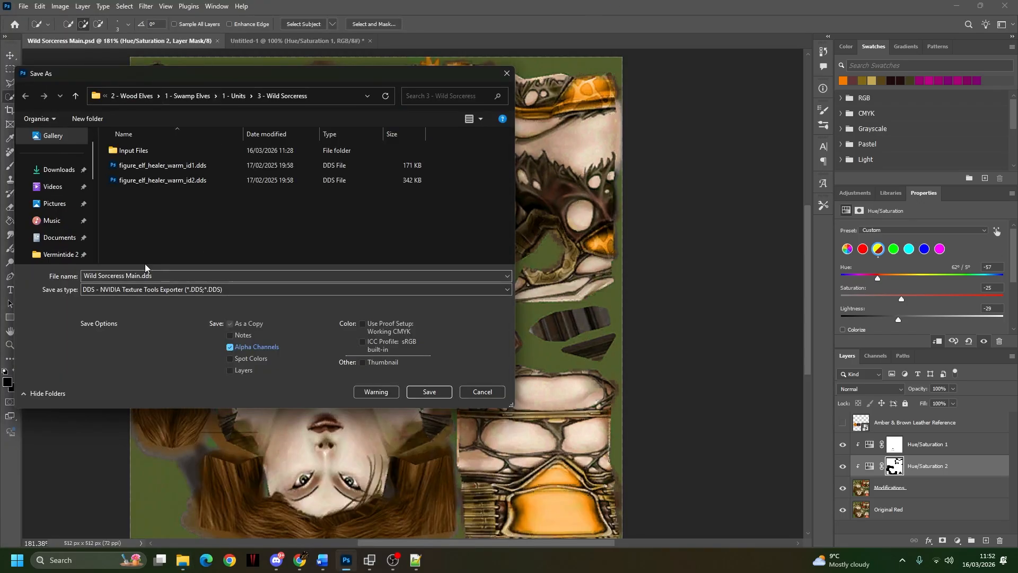
left_click(145, 166)
left_click(429, 392)
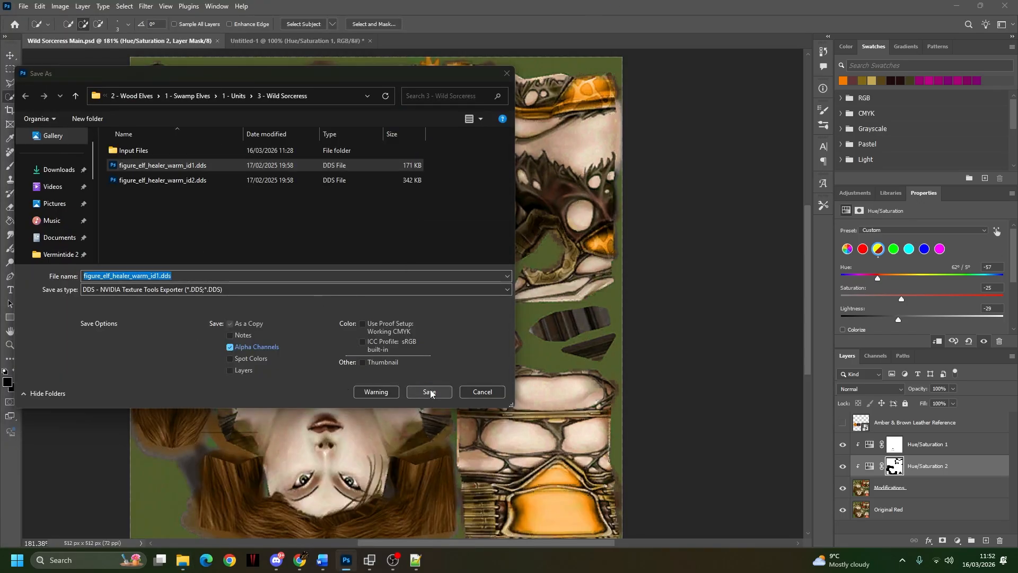
left_click(533, 280)
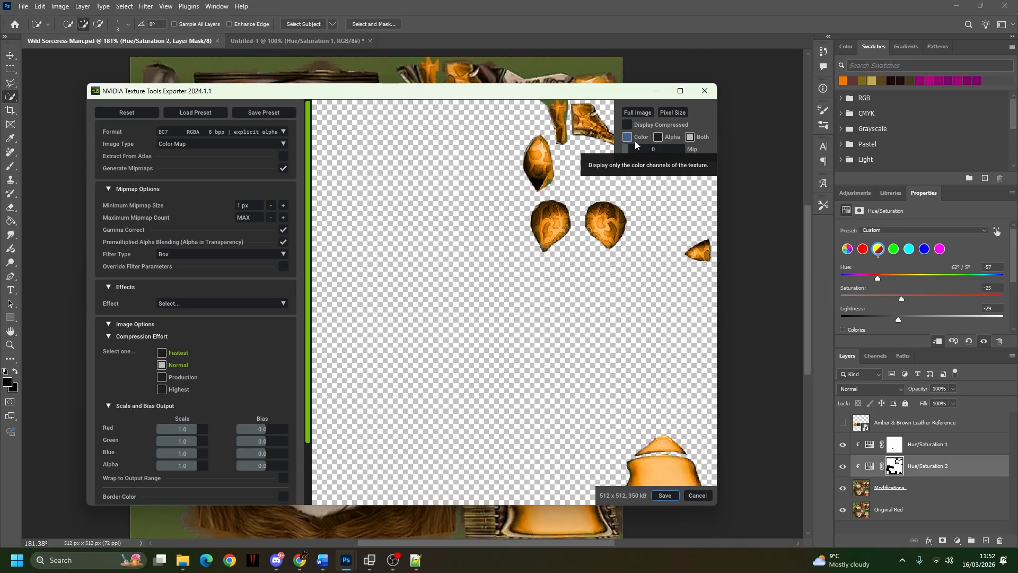
Step: Preview only the color channels, and export the texture in BC1 RGB 4 bpp, DXT1: no alpha format
left_click(630, 138)
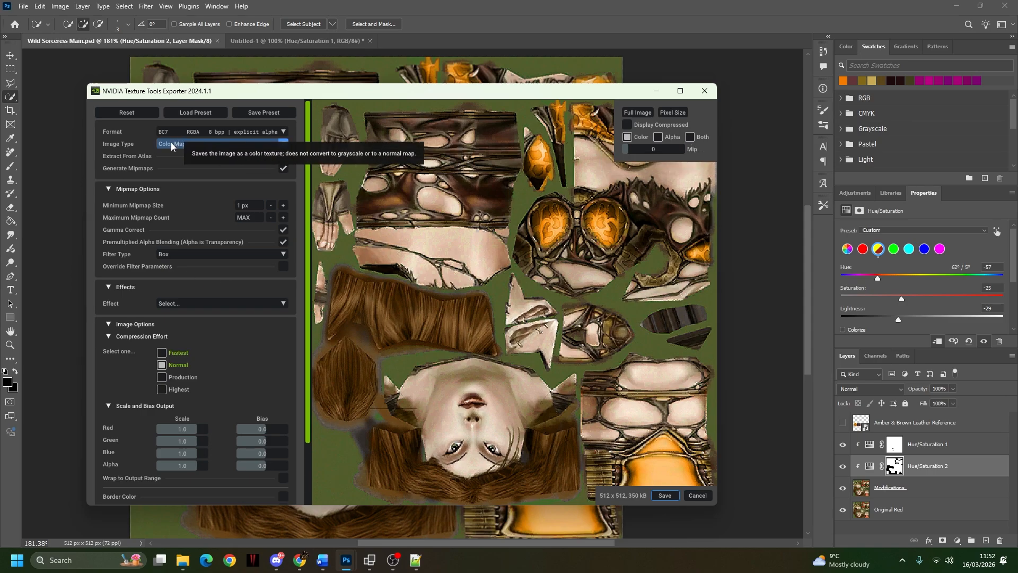
left_click(285, 133)
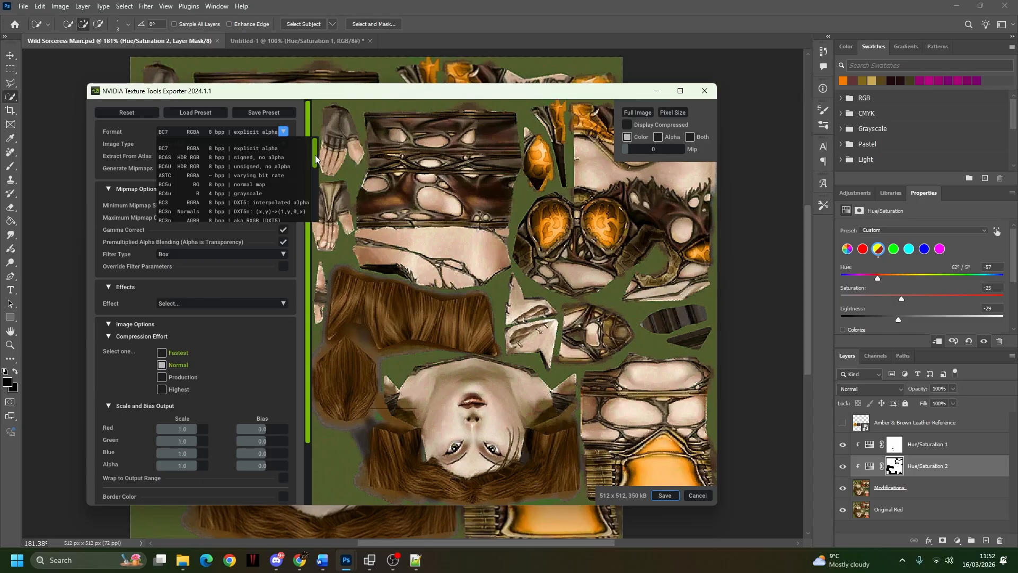
left_click_drag(316, 158, 316, 169)
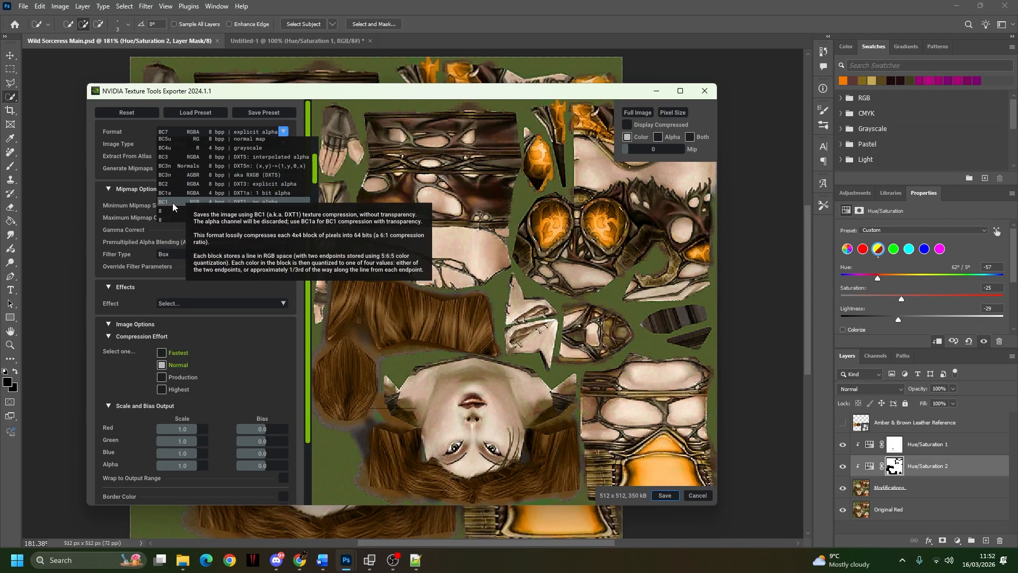
left_click(173, 203)
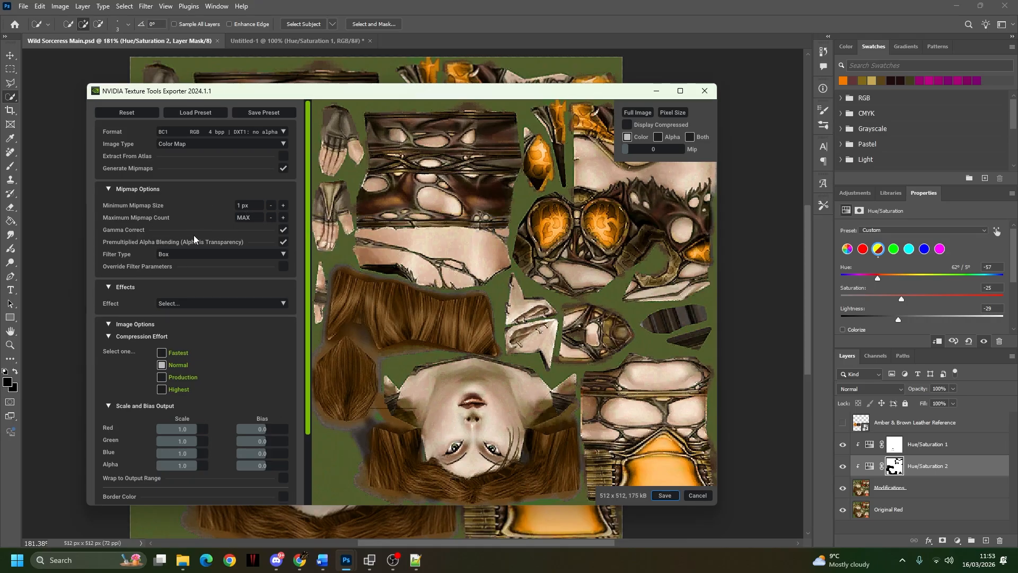
left_click(671, 496)
Step: Copy the exported figure_elf_healer_warm_id1.dds into the SpellForce installation's texture folder in File Explorer
left_click(224, 97)
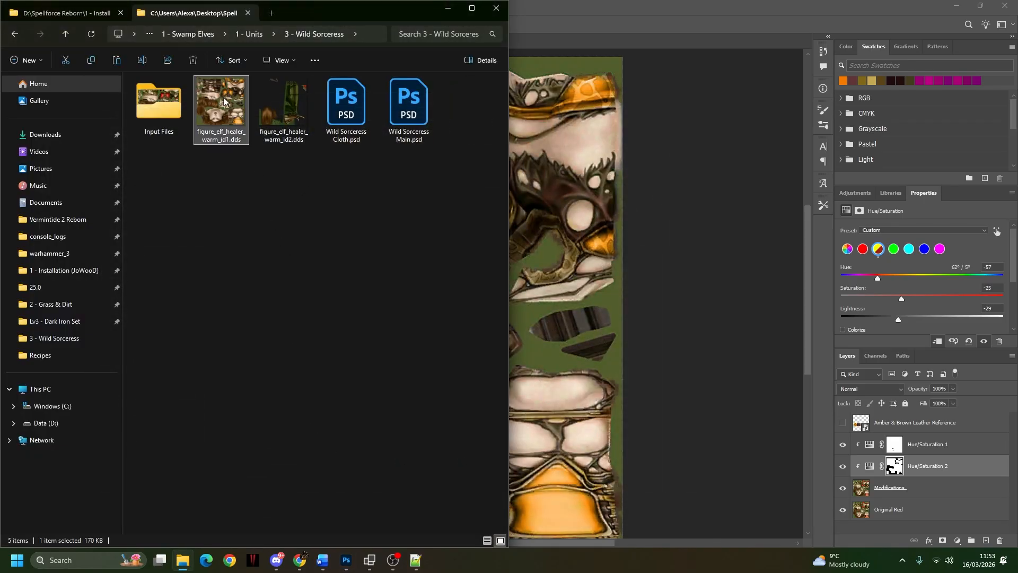
left_click(77, 16)
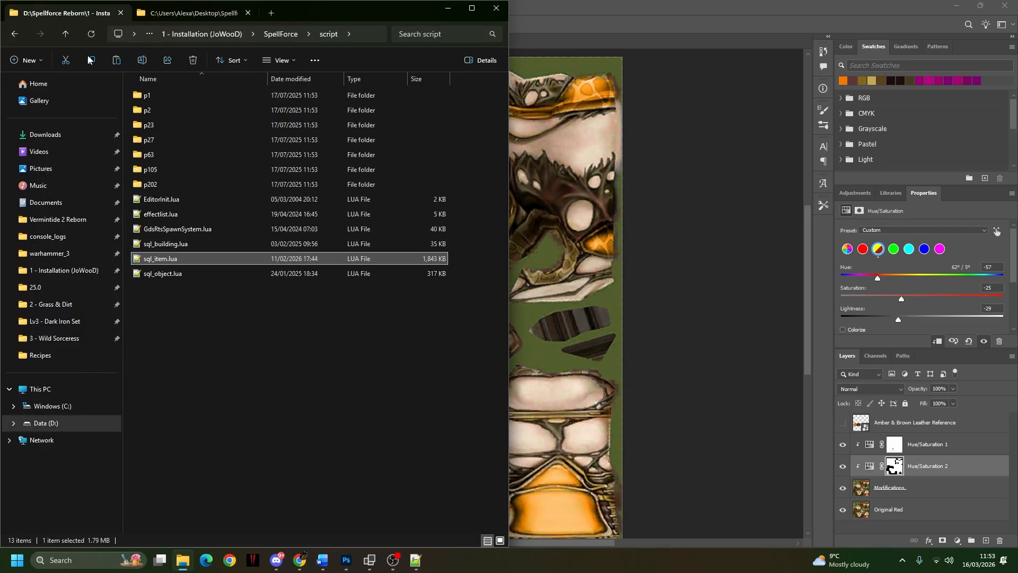
left_click(276, 38)
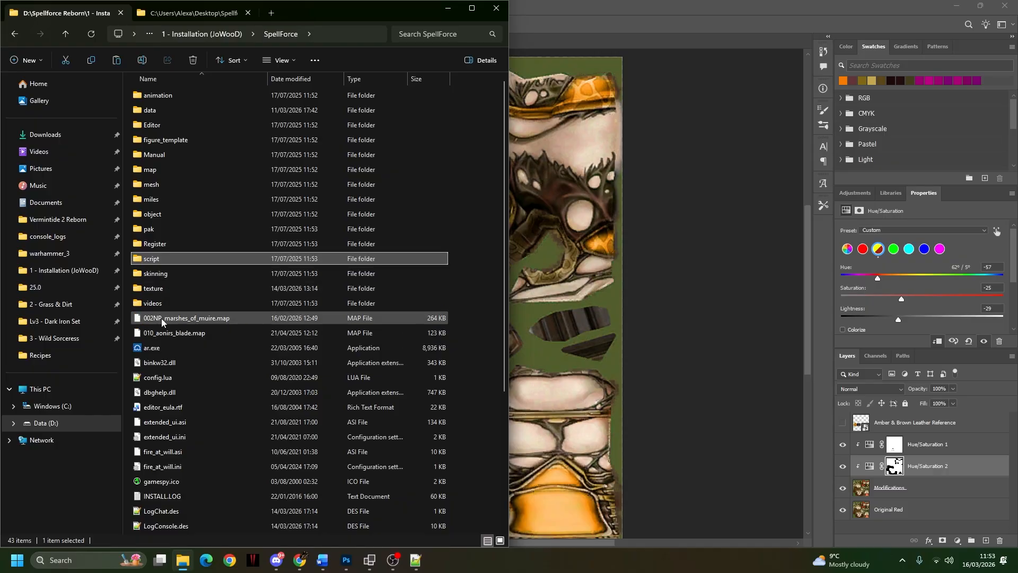
double_click(137, 294)
key("ctrl+v")
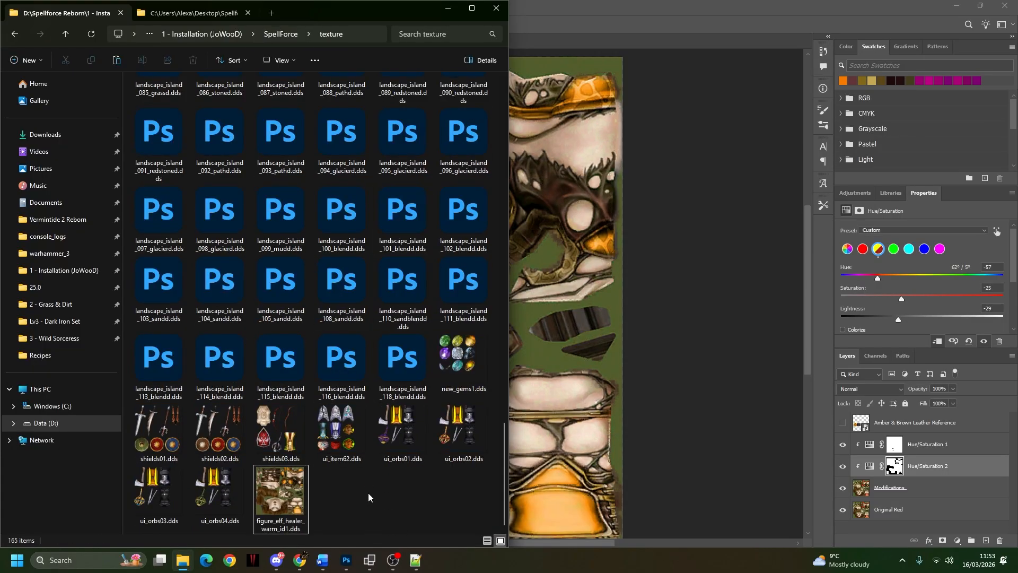
Step: Compare the elf healer item in the GameData Editor with its entry 3646 in sql_item.lua in Notepad++
mouse_move(369, 566)
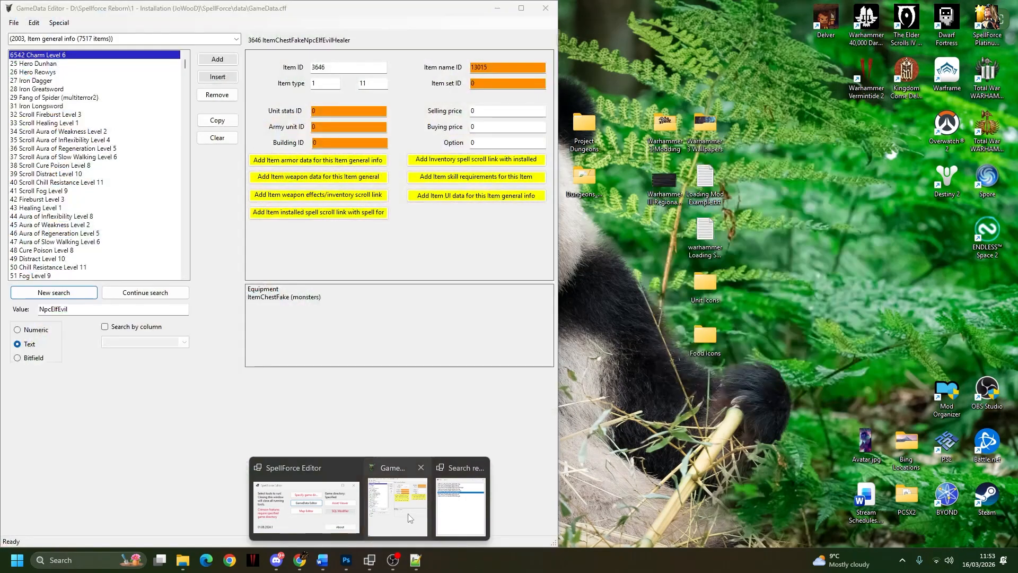
left_click(397, 507)
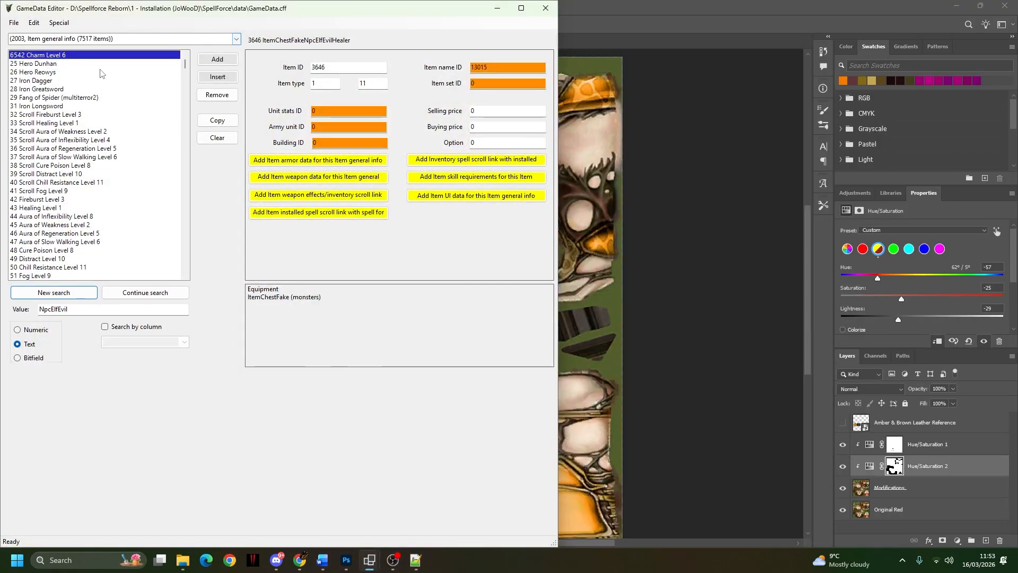
left_click(416, 560)
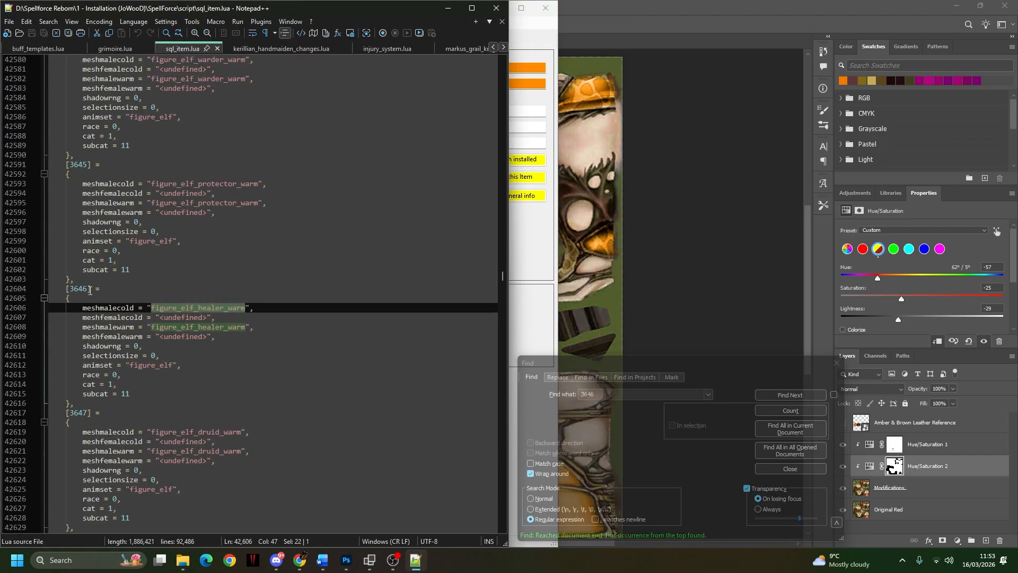
left_click_drag(71, 290, 88, 290)
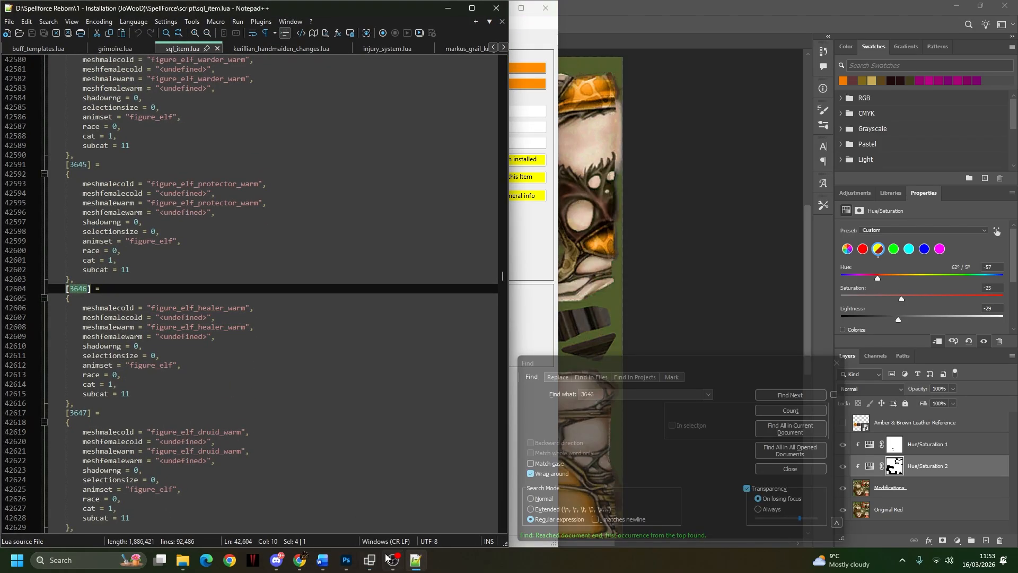
Step: Switch to the GameData Editor, load the Unit general data/link with unit stats category, and search it for "lycande"
mouse_move(370, 560)
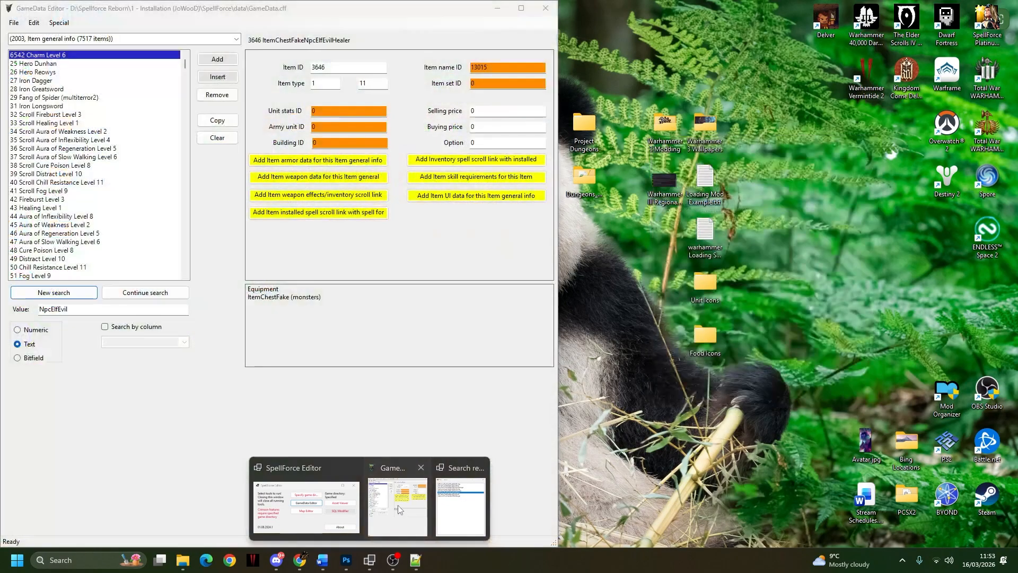
left_click(456, 515)
left_click(235, 39)
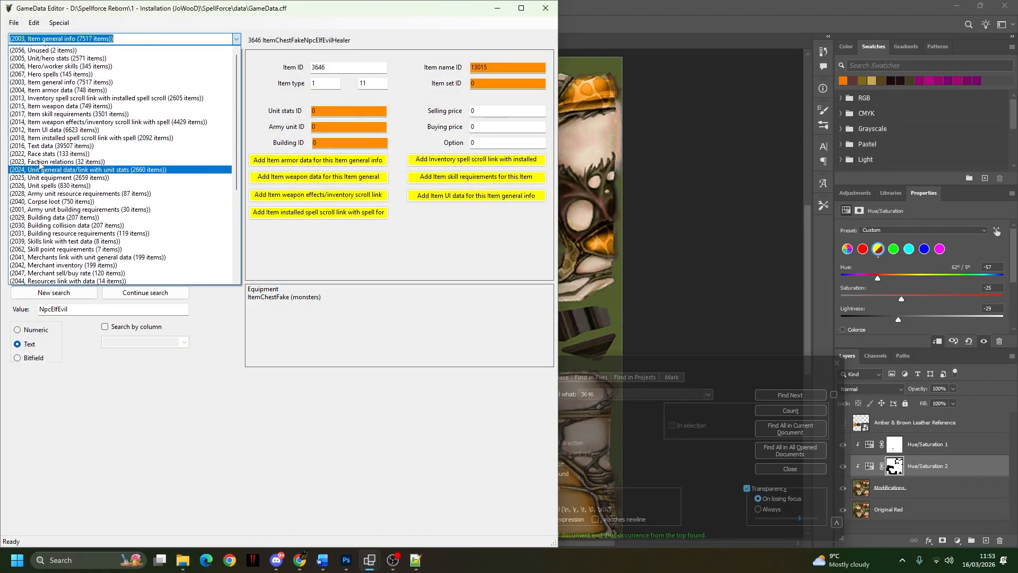
left_click(46, 185)
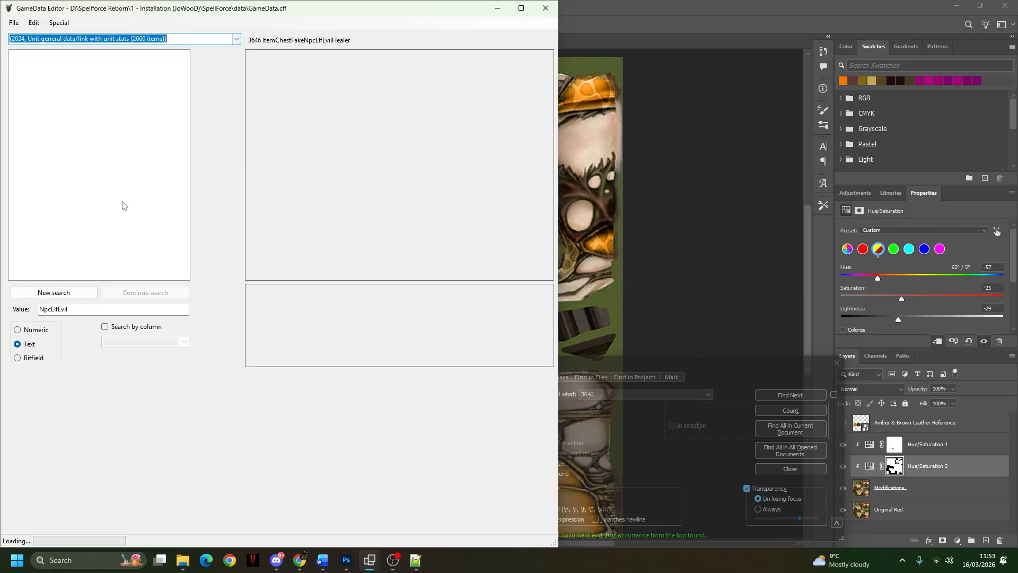
double_click(87, 309)
type("lycande")
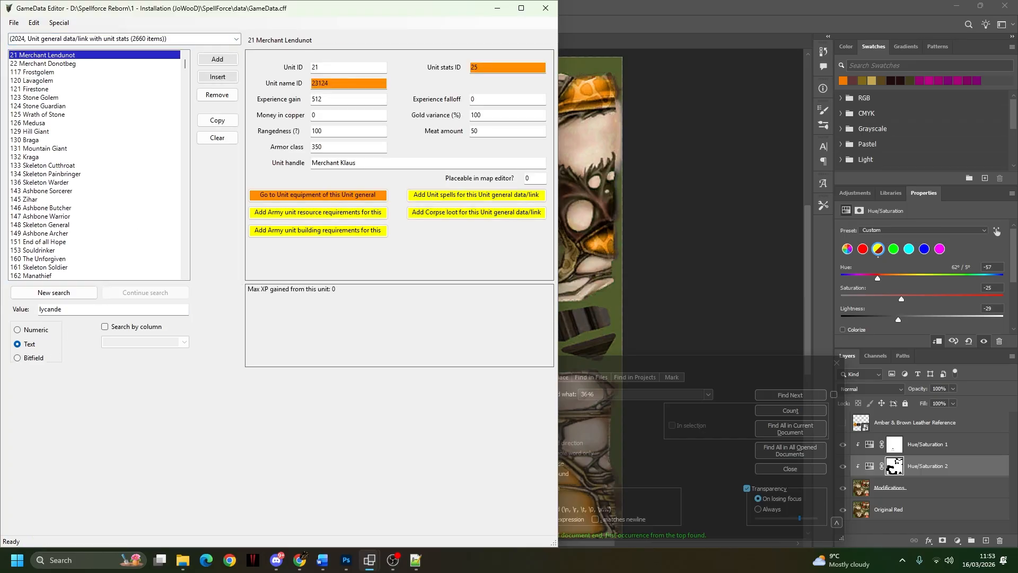
left_click(53, 293)
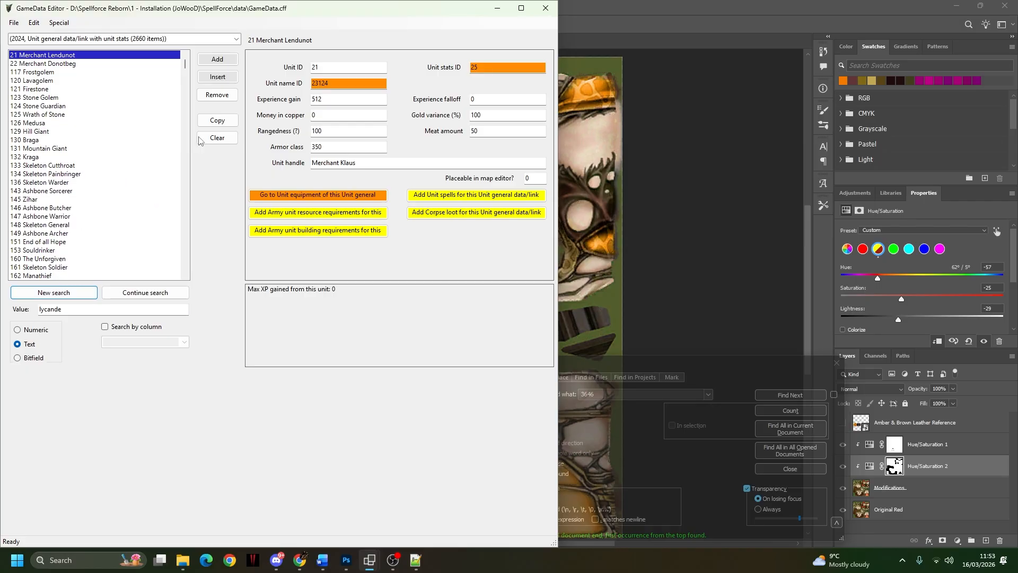
Step: Search the unit general data for Lycande, open unit 468 Lycande from the results, and go to its unit equipment
left_click(84, 313)
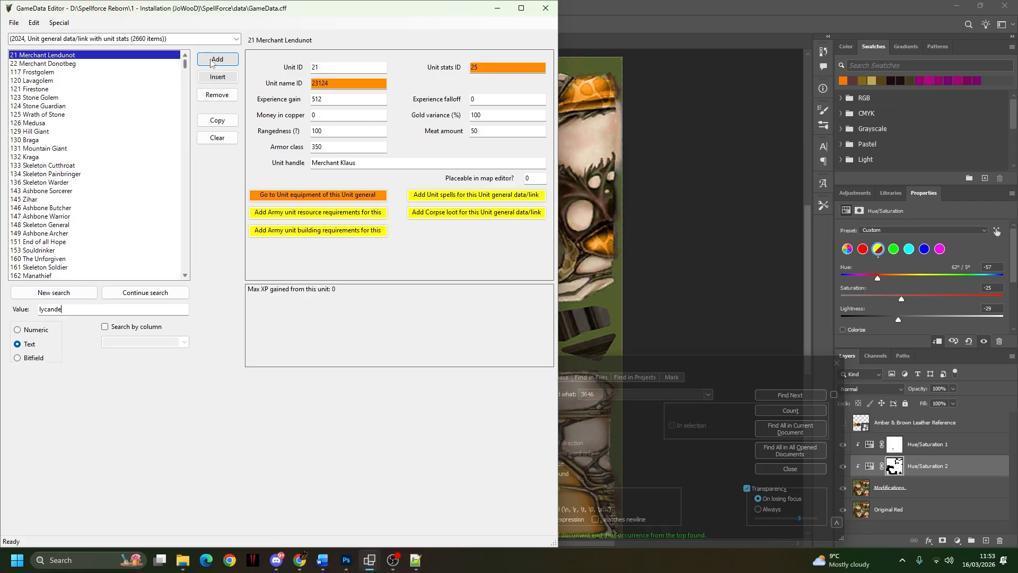
left_click(127, 132)
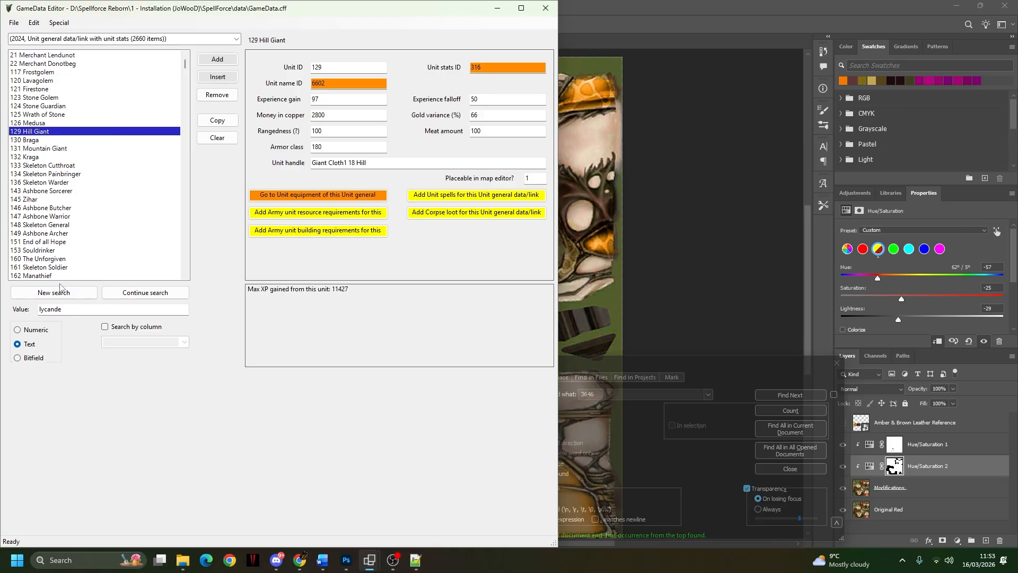
left_click_drag(72, 309, 2, 307)
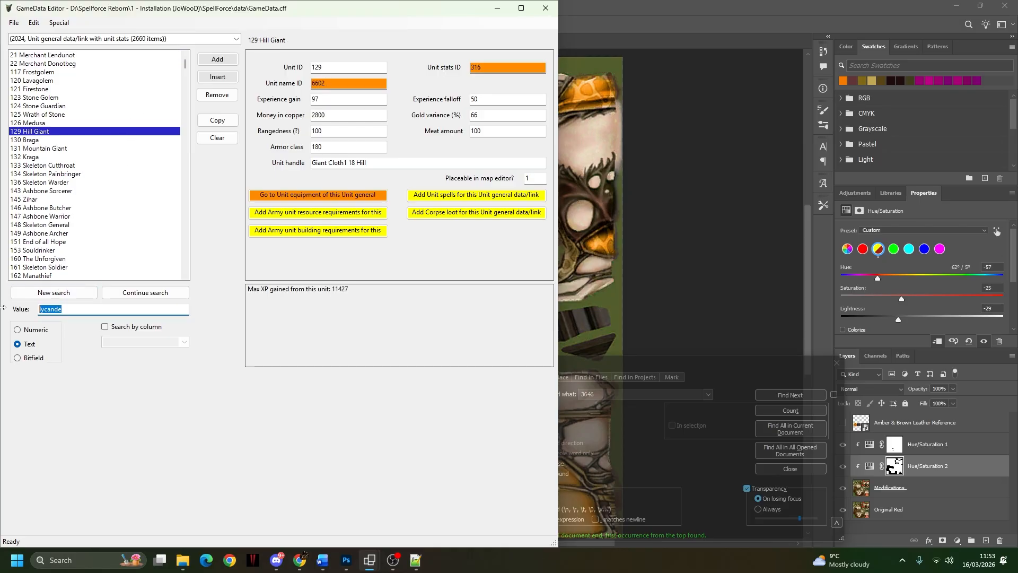
key("BackSpace")
left_click(375, 558)
left_click(461, 516)
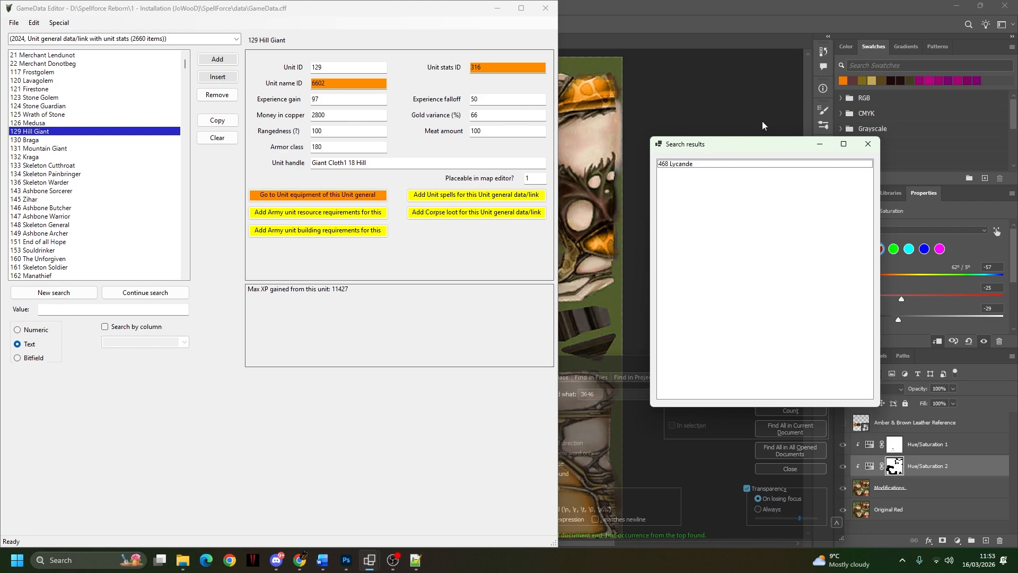
left_click(682, 164)
left_click(291, 193)
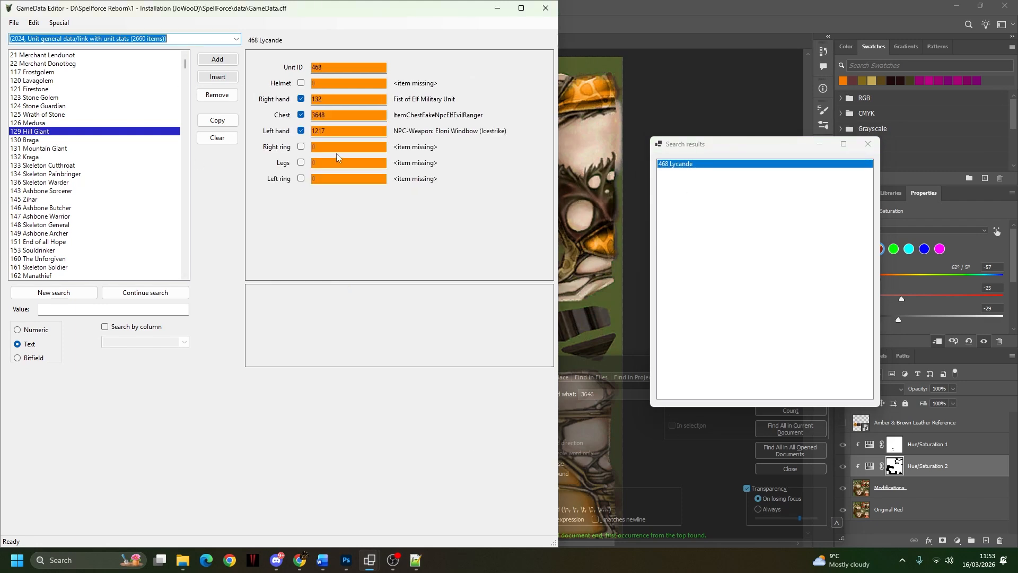
Step: Set Lycande's chest item ID to 3646, checking it against the elf healer entry in sql_item.lua in Notepad++
double_click(335, 114)
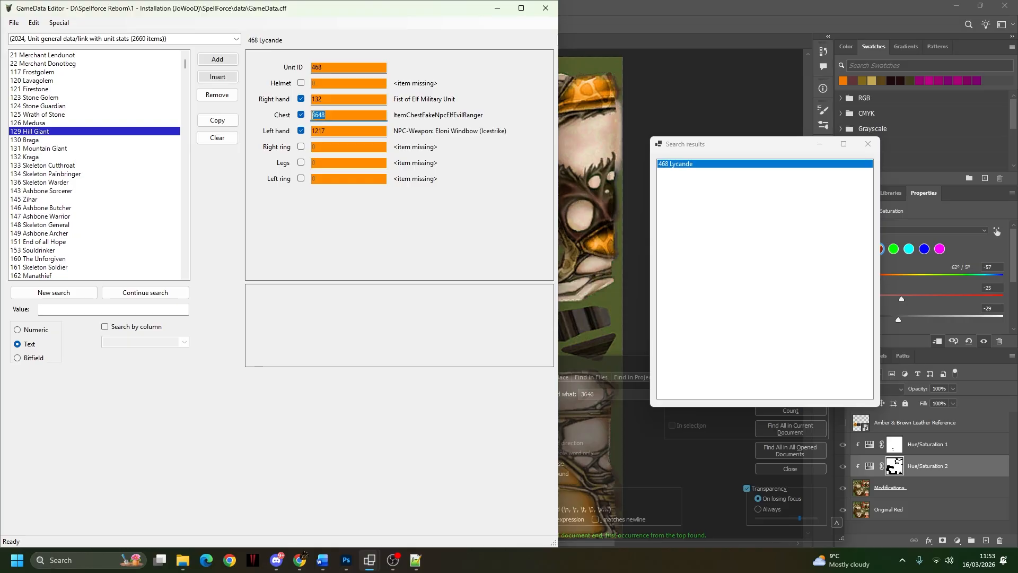
type("36")
left_click(419, 562)
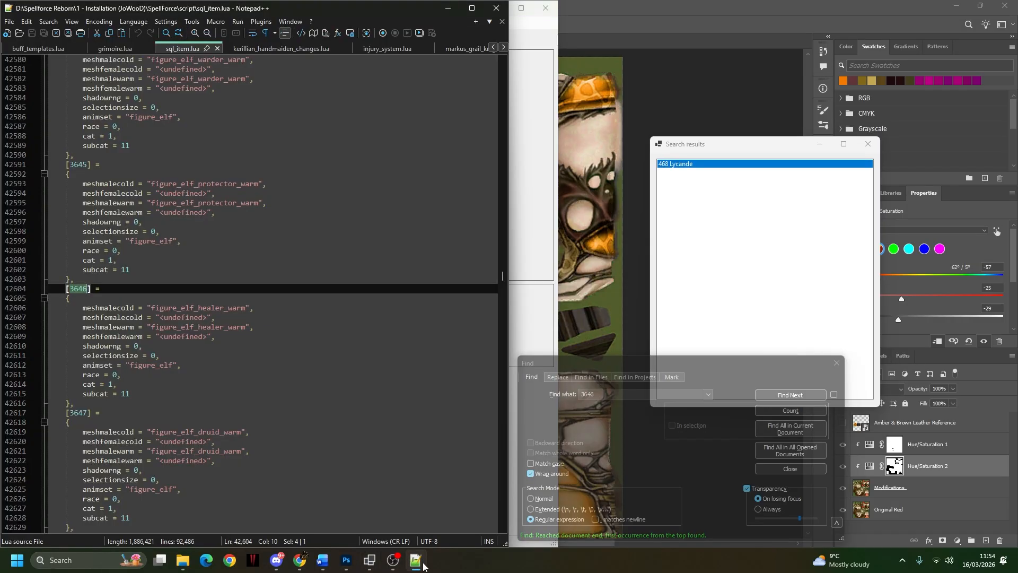
left_click(417, 561)
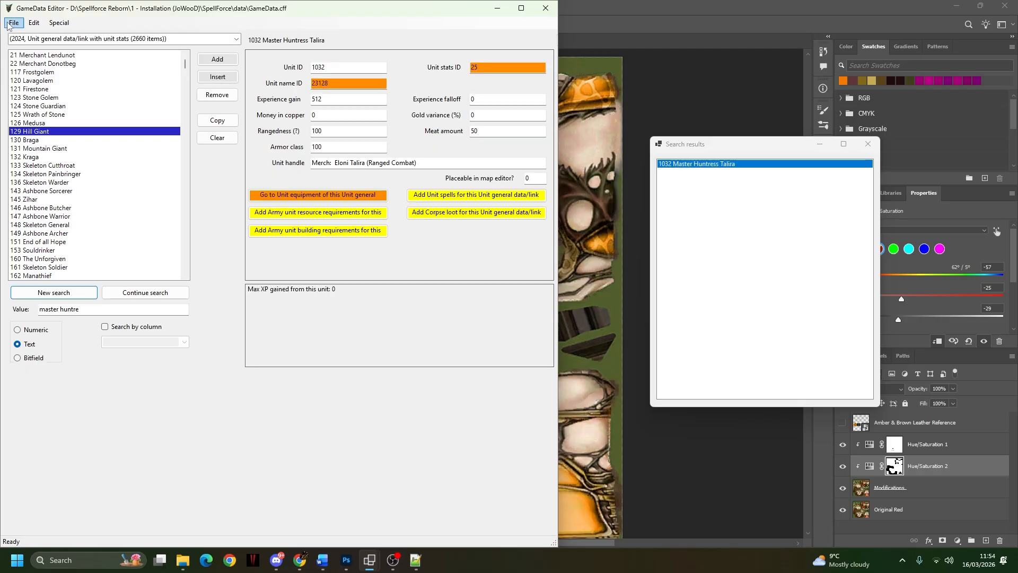
Step: Save the edited unit data to GameData.cff in the GameData Editor
left_click(13, 23)
left_click(48, 47)
left_click(64, 47)
left_click(128, 159)
left_click(928, 527)
left_click(534, 279)
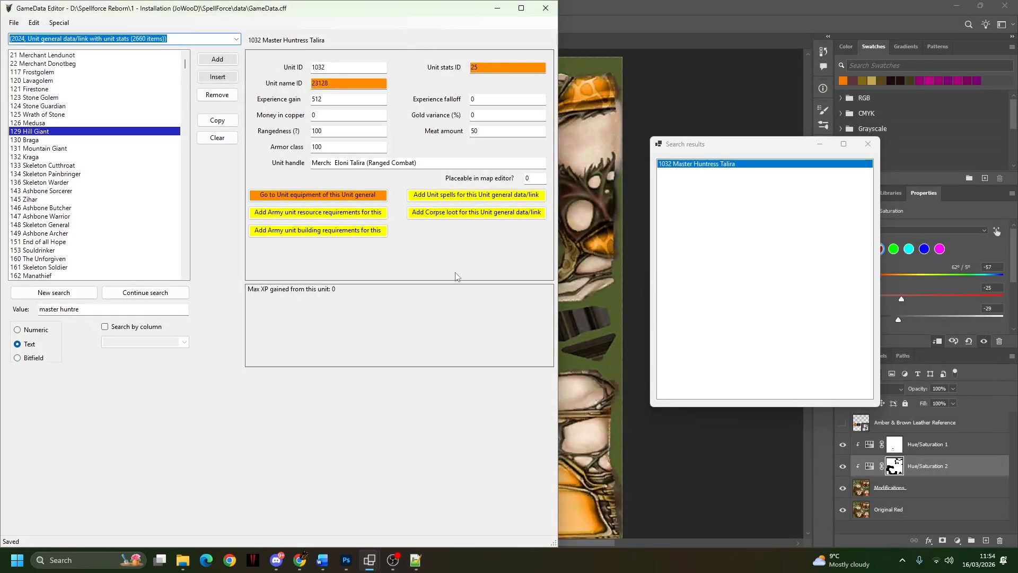
Step: Switch to File Explorer, go up to the SpellForce installation folder, and launch the game
left_click(177, 565)
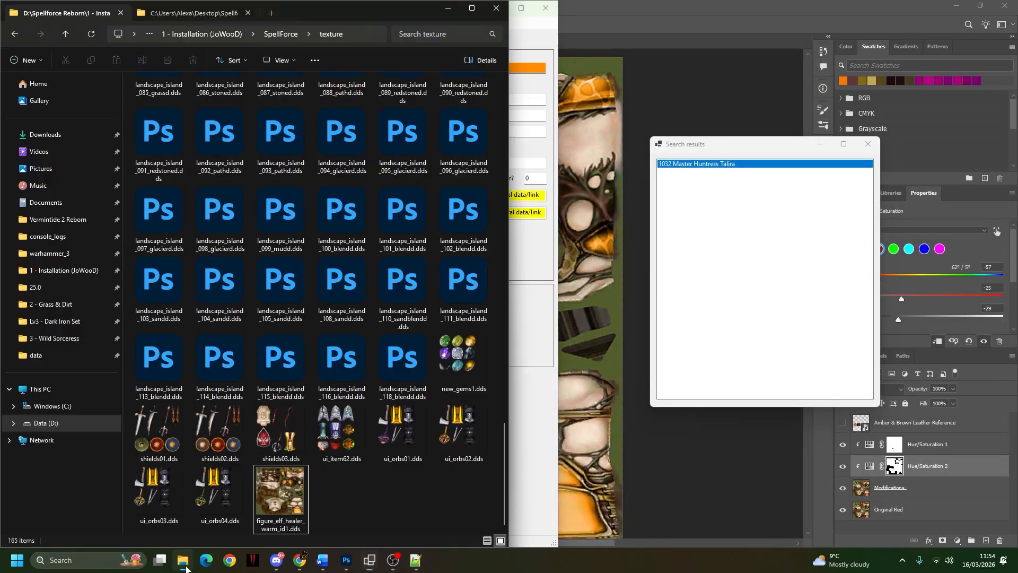
left_click(281, 35)
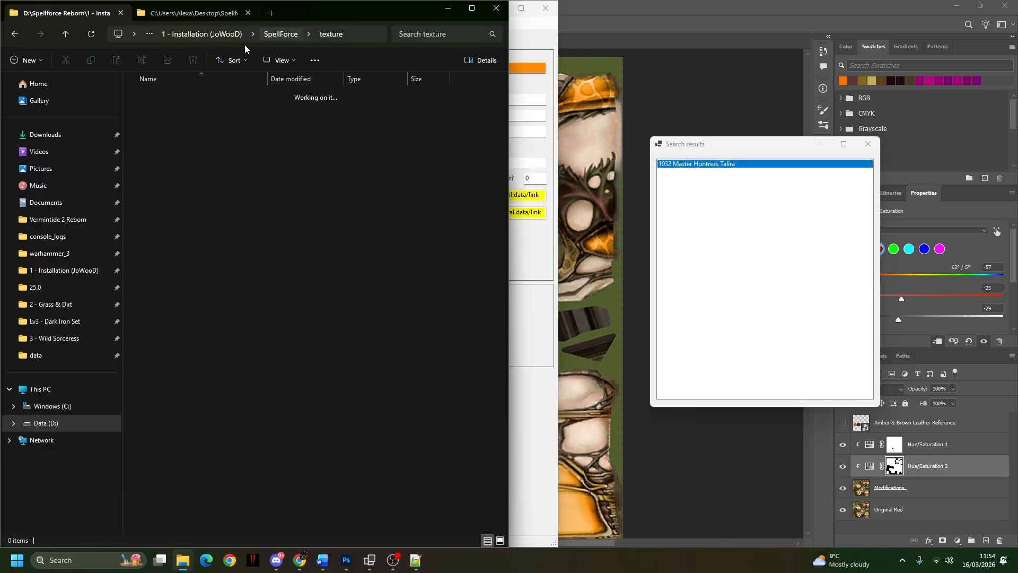
scroll(201, 470, "down", 4)
double_click(162, 454)
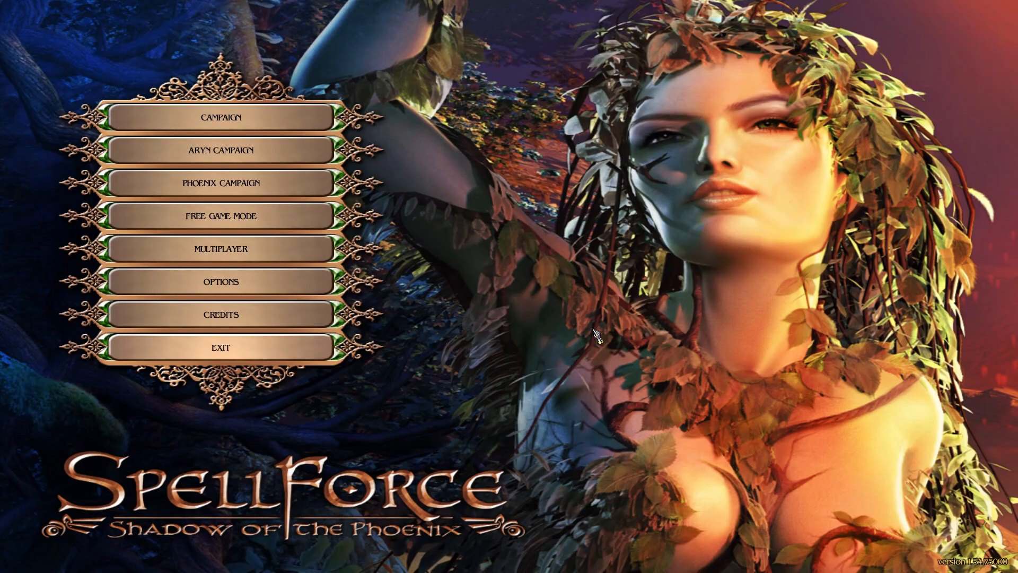
Step: Start a free game on the BladeC Arena Enemy Testing map with the Humans startpoint
left_click(221, 218)
left_click(793, 465)
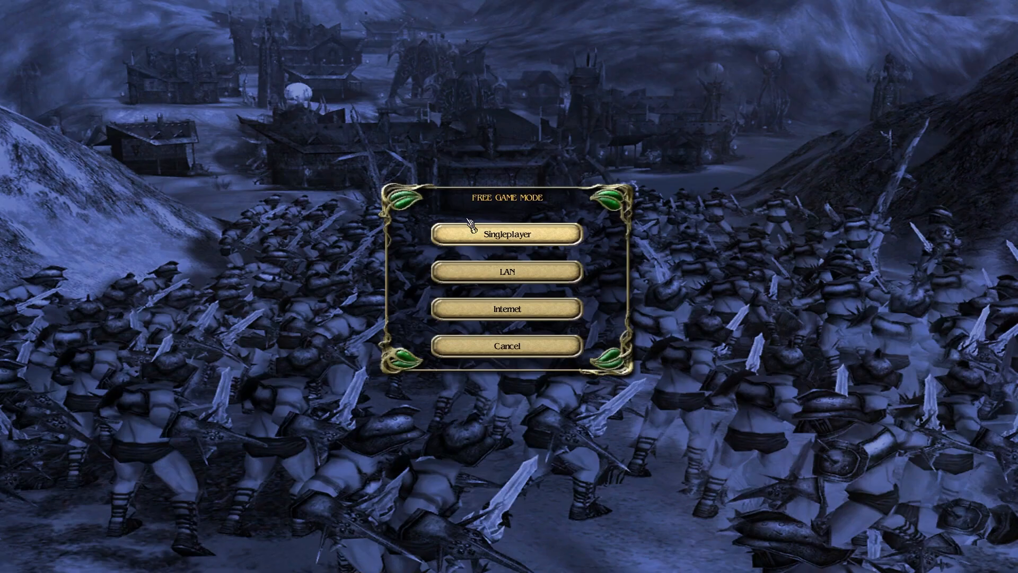
left_click(546, 273)
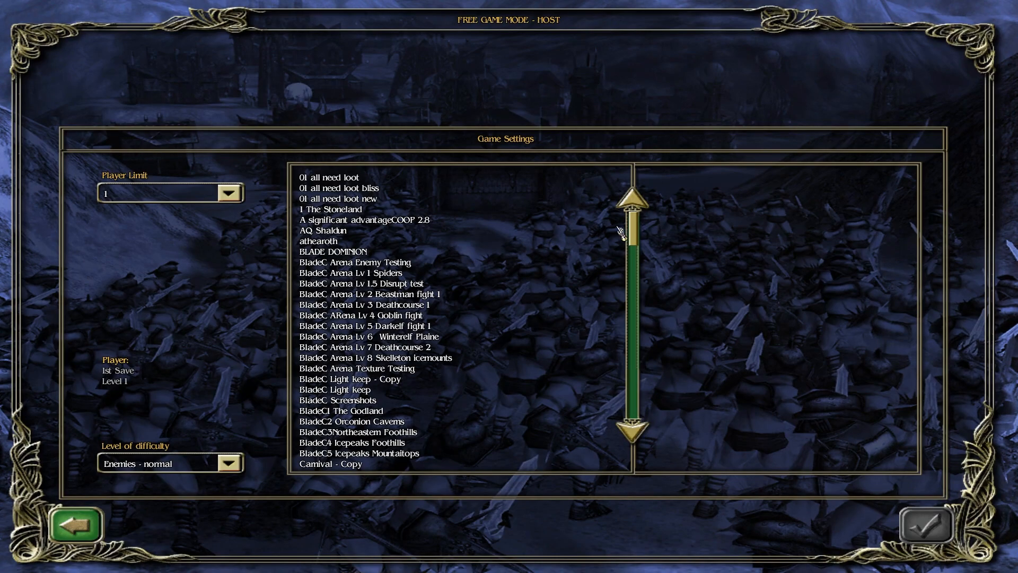
left_click(927, 525)
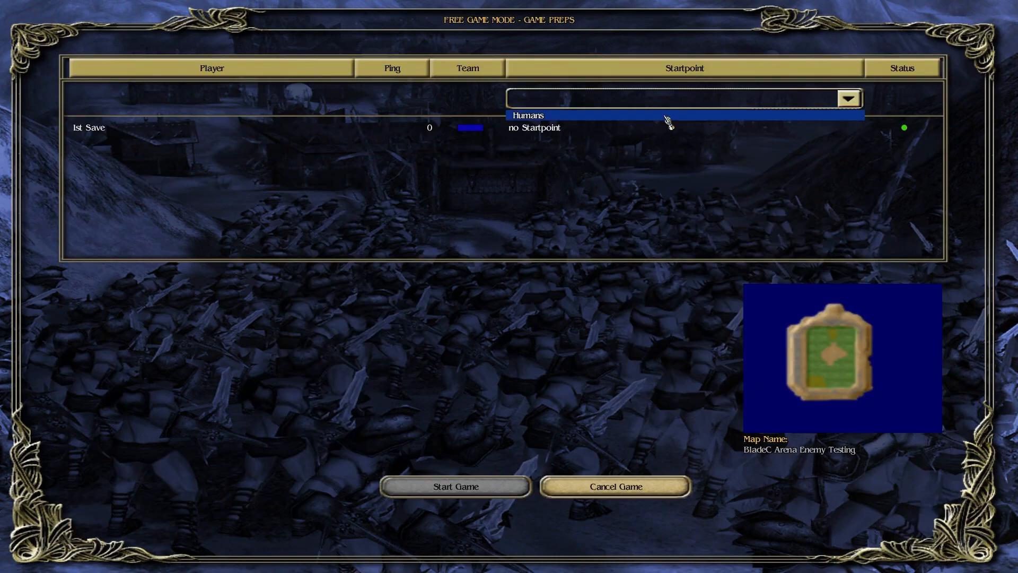
left_click(777, 116)
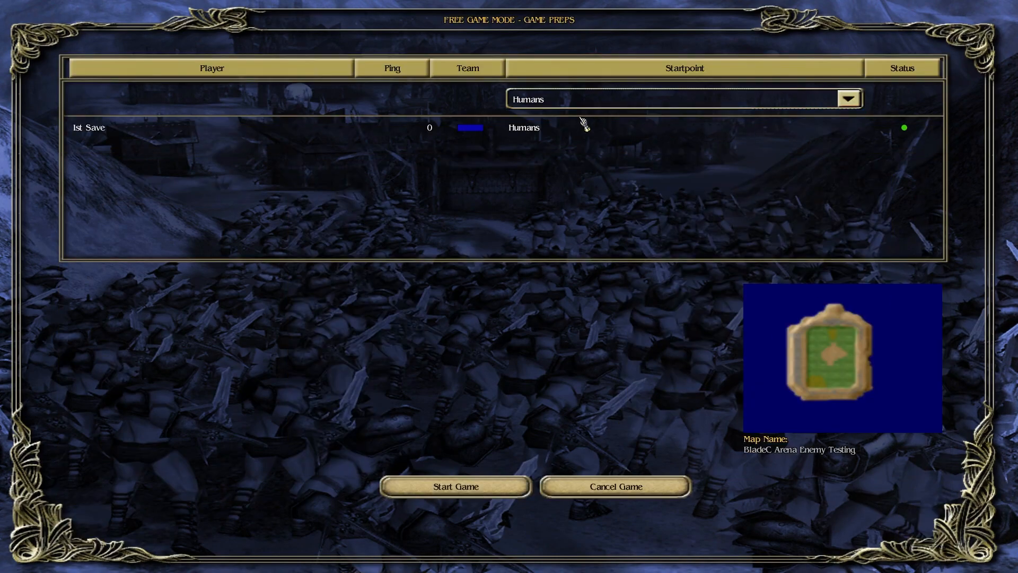
left_click(460, 494)
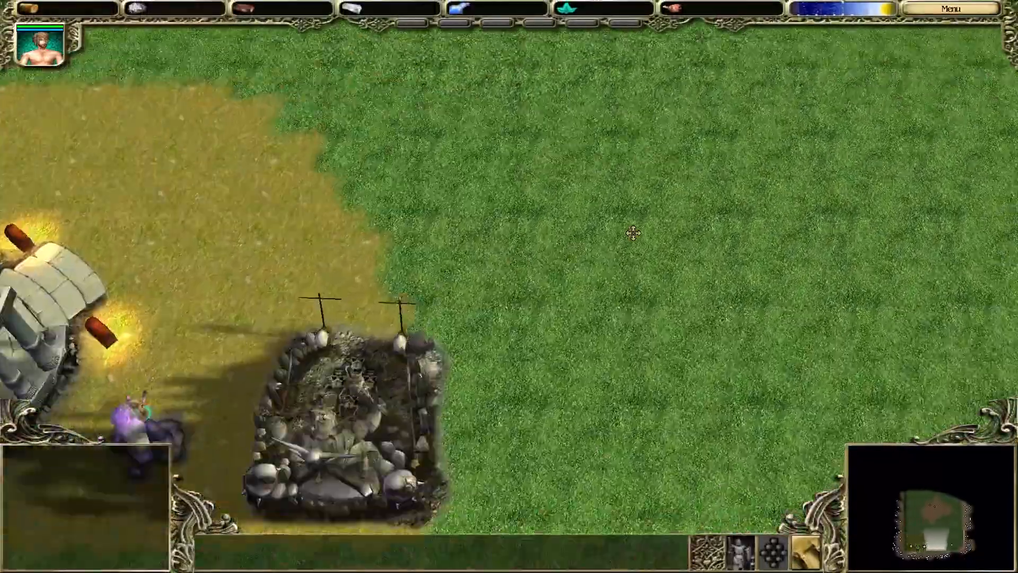
Step: Examine Lycande in the arena up close from several angles to check the brown leather and amber texture on the model
left_click_drag(633, 233, 520, 378)
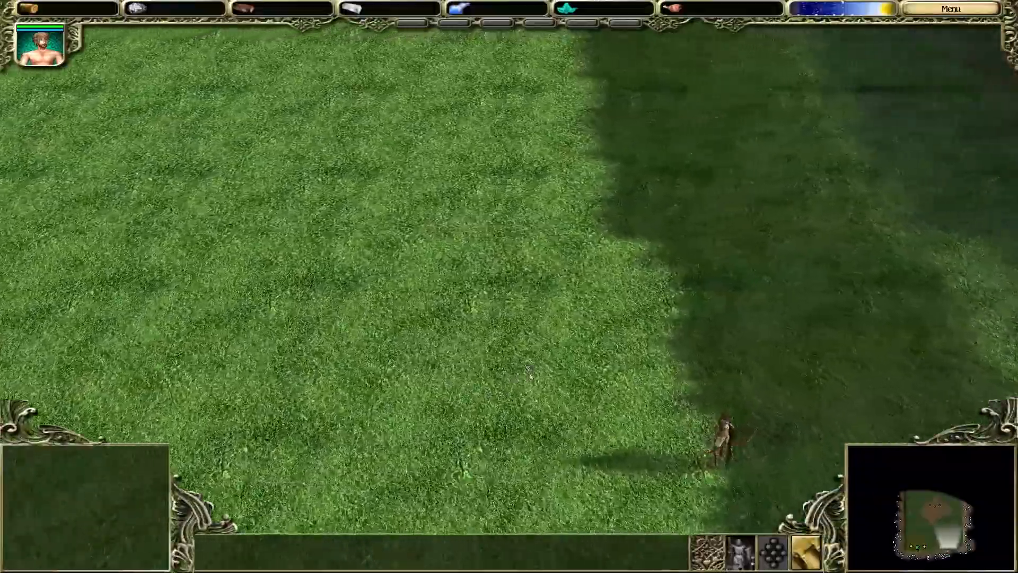
key("Right")
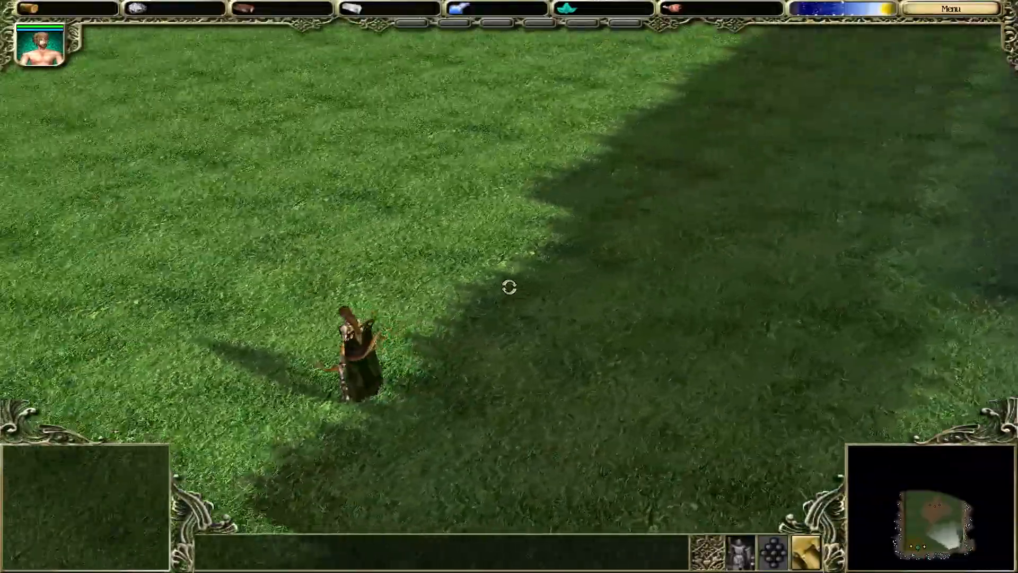
left_click_drag(510, 287, 509, 287)
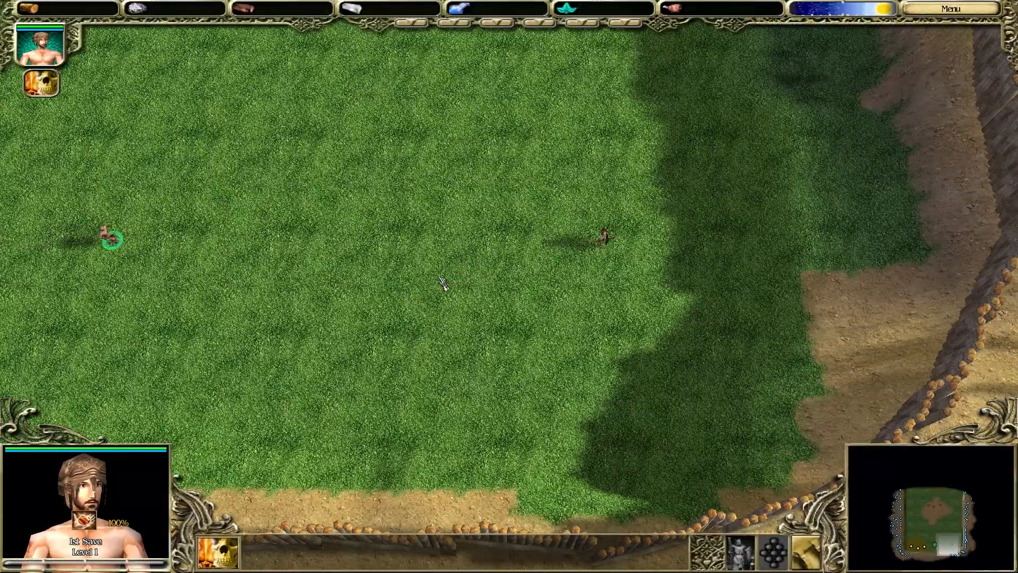
scroll(443, 282, "up", 3)
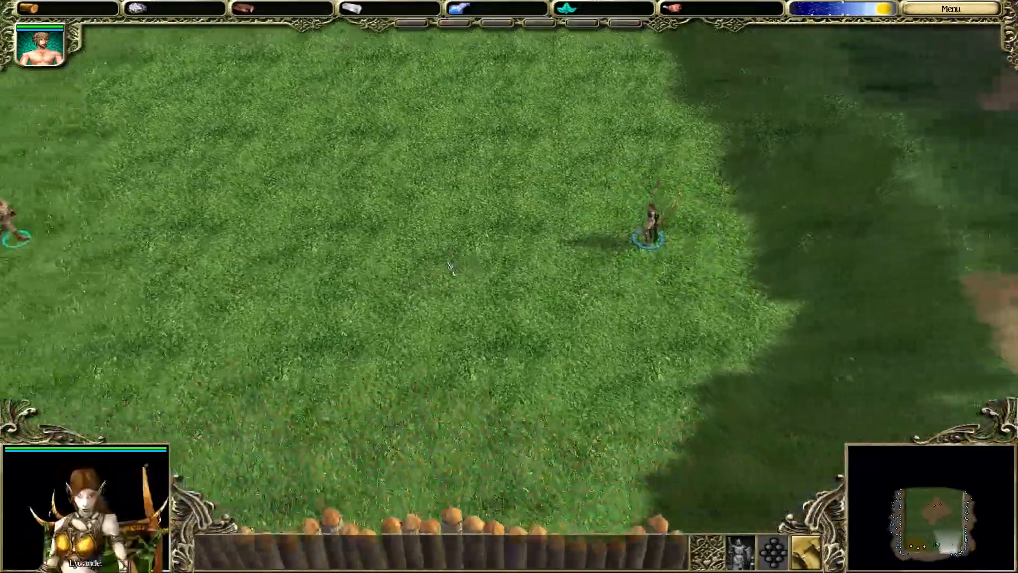
scroll(451, 268, "up", 5)
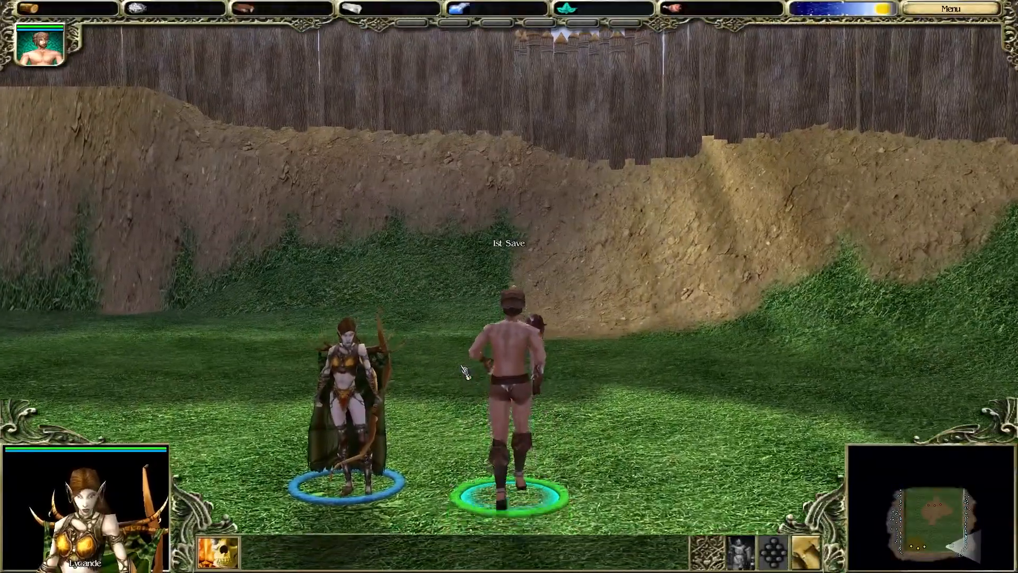
left_click_drag(444, 370, 444, 370)
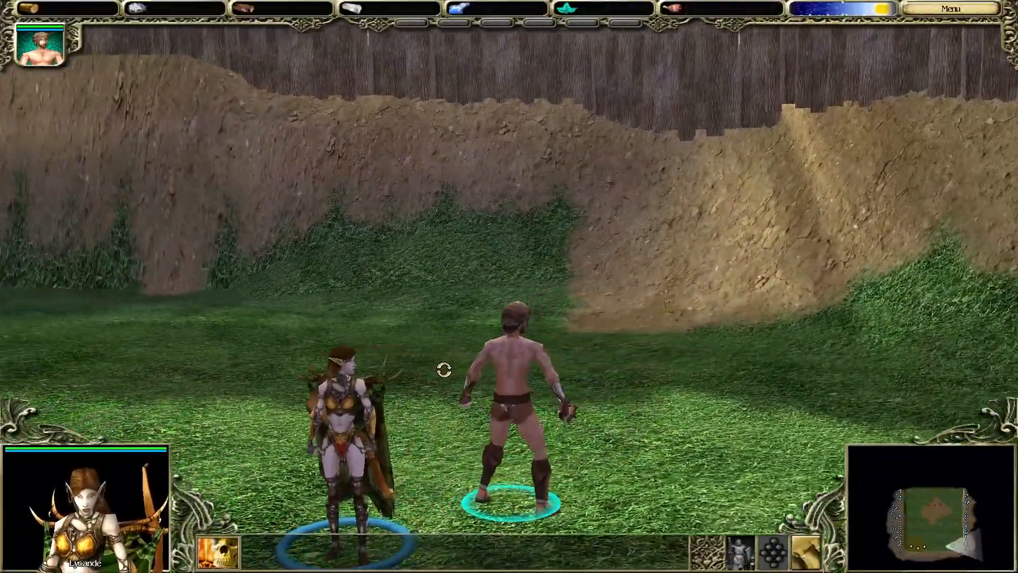
left_click_drag(444, 370, 444, 369)
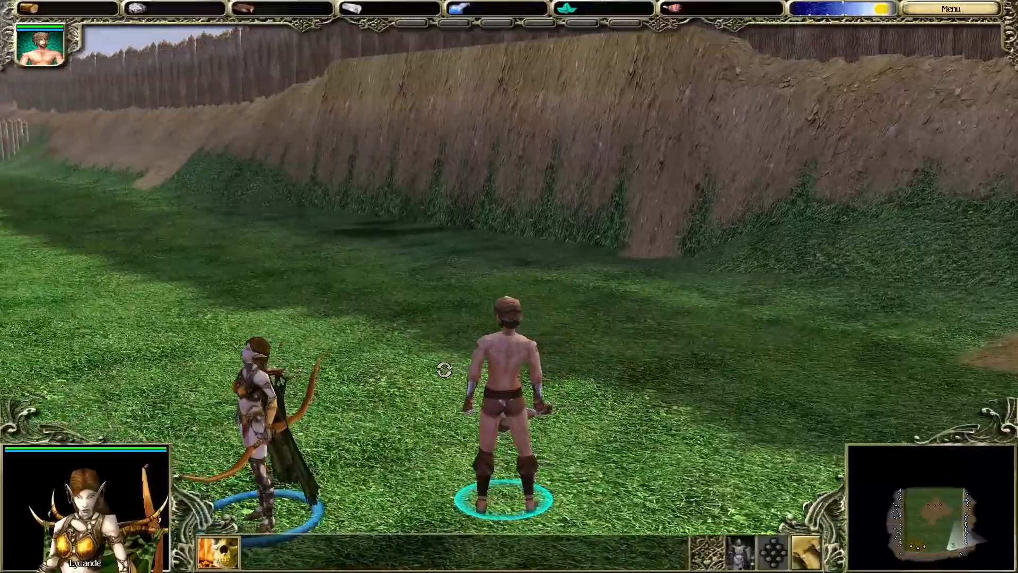
scroll(444, 369, "down", 5)
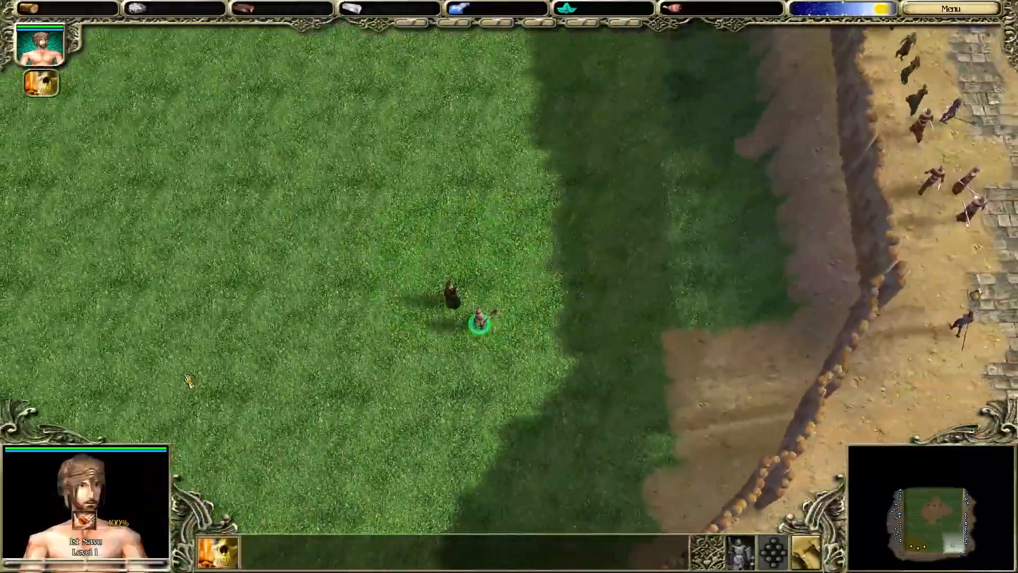
Step: Leave the running match, exit SpellForce, and return to the Wild Sorceress texture in Photoshop
key("Escape")
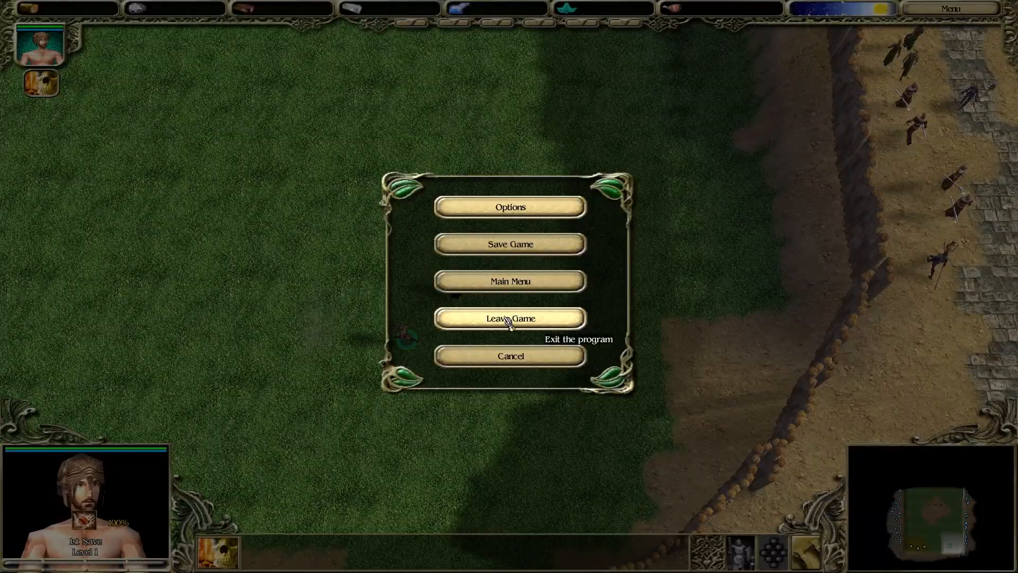
left_click(535, 321)
left_click(444, 324)
left_click(925, 523)
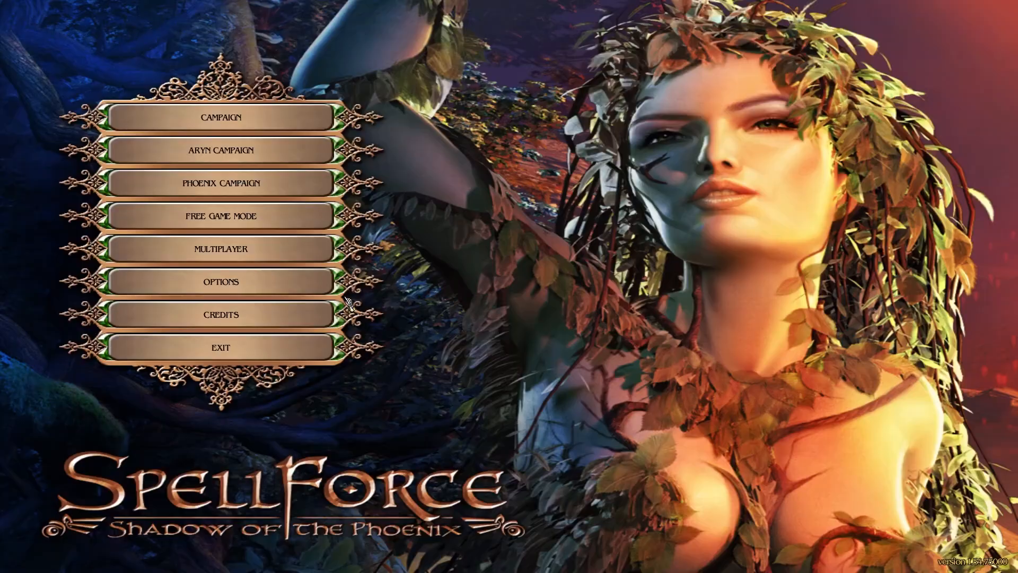
left_click(281, 365)
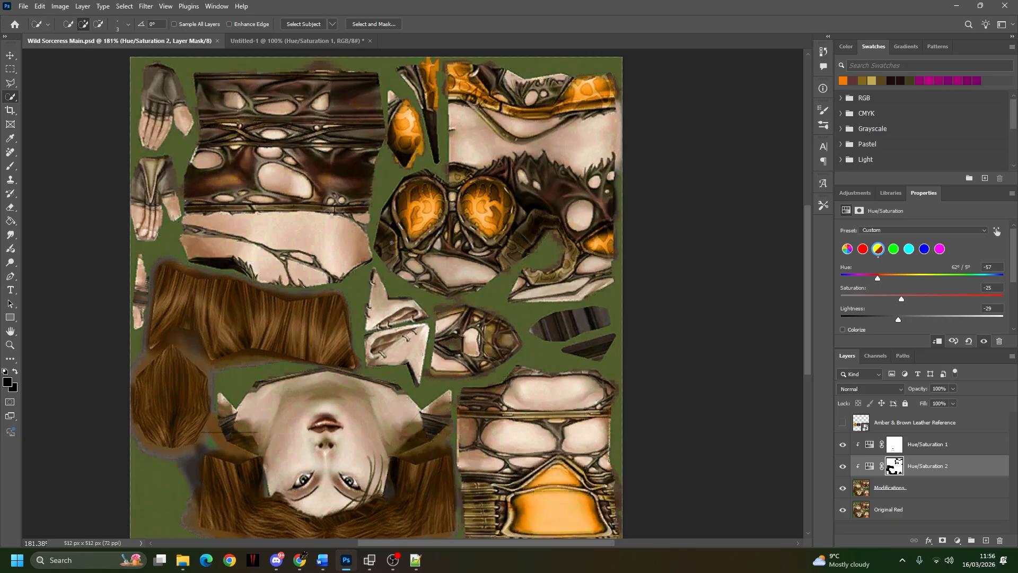
Step: Select the Hue/Saturation 2 adjustment layer and hide it to expose the green leather areas
scroll(140, 136, "up", 1)
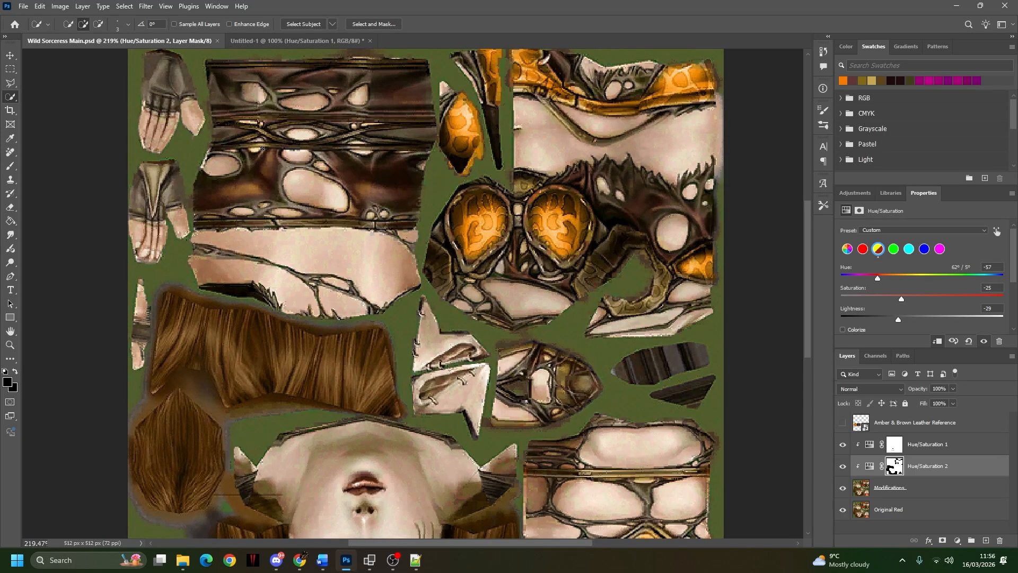
scroll(233, 138, "up", 1)
left_click_drag(247, 153, 377, 255)
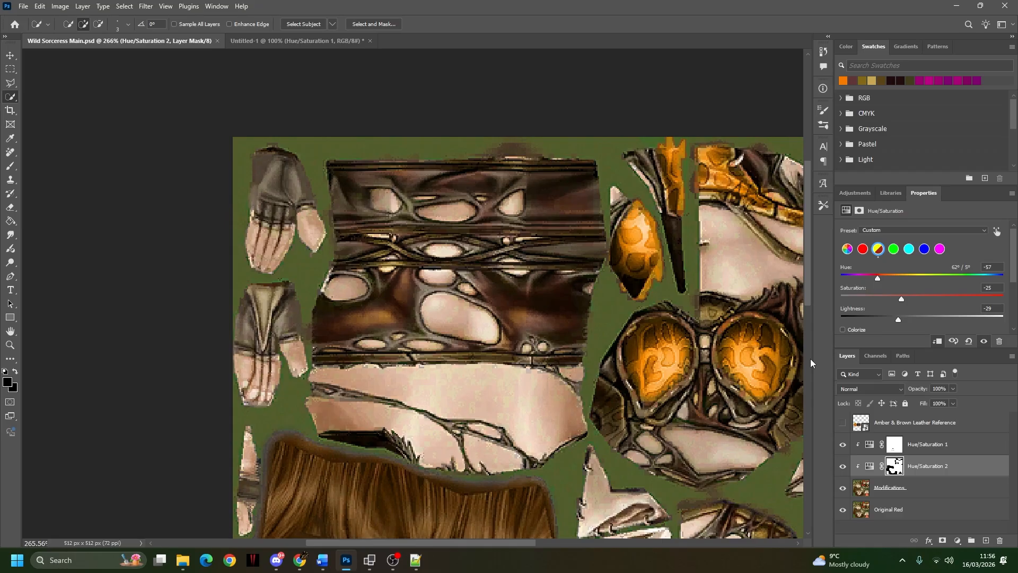
left_click(871, 464)
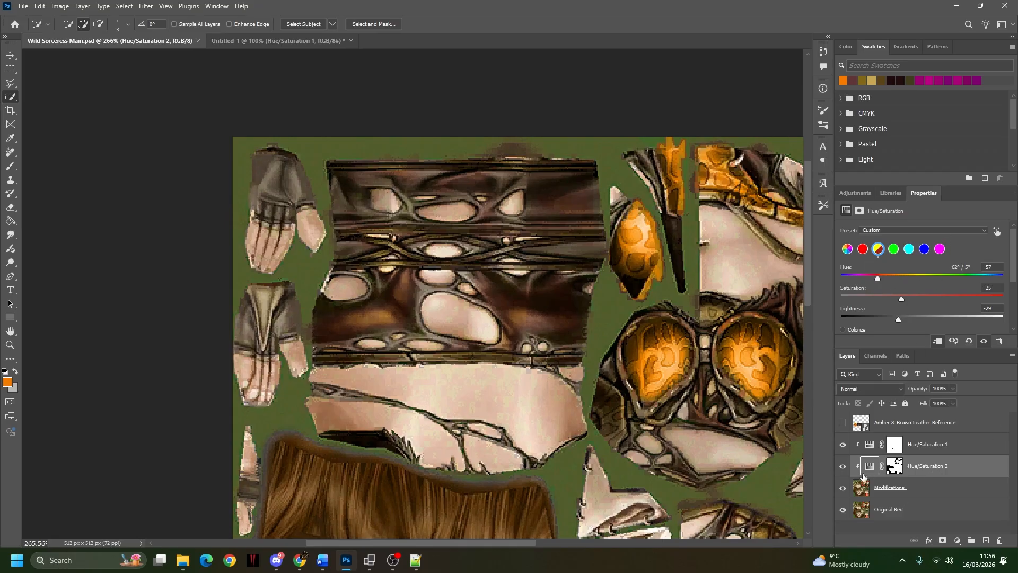
left_click(842, 467)
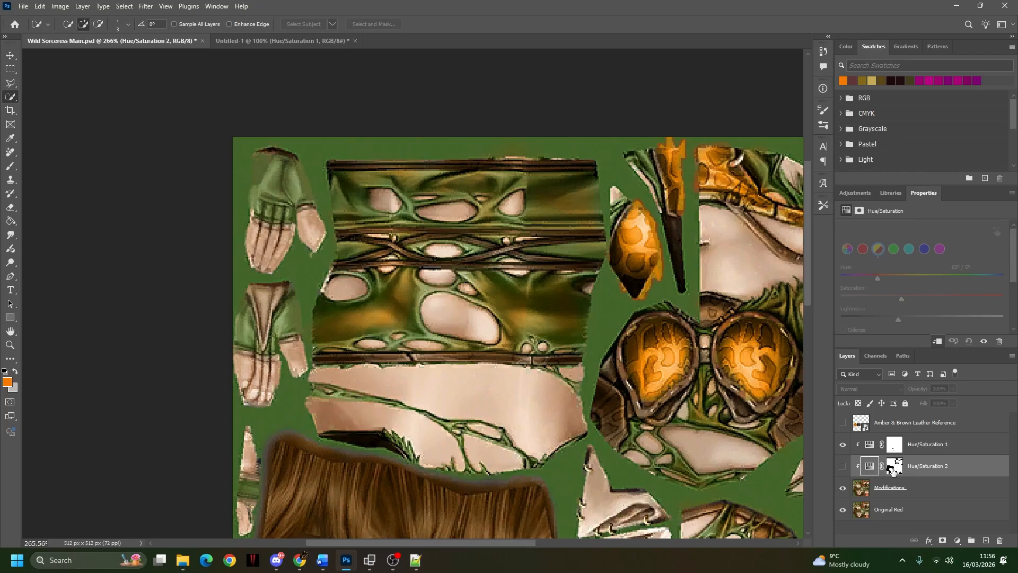
Step: Load the Hue/Saturation 2 mask as a selection and add a new Hue/Saturation adjustment layer masked by it
left_click_drag(896, 469, 898, 469)
left_click(896, 469, "ctrl")
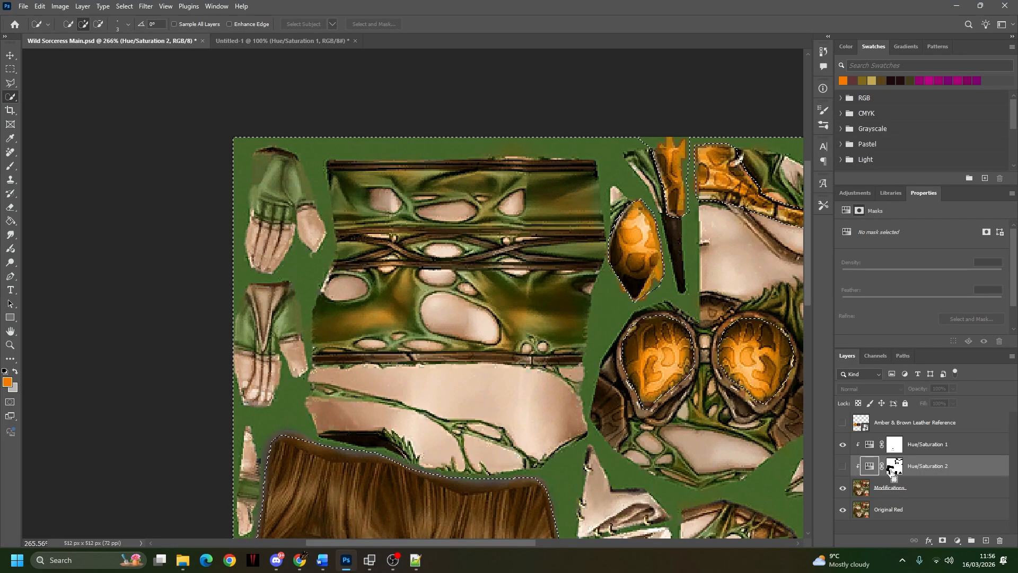
left_click(855, 193)
left_click(867, 272)
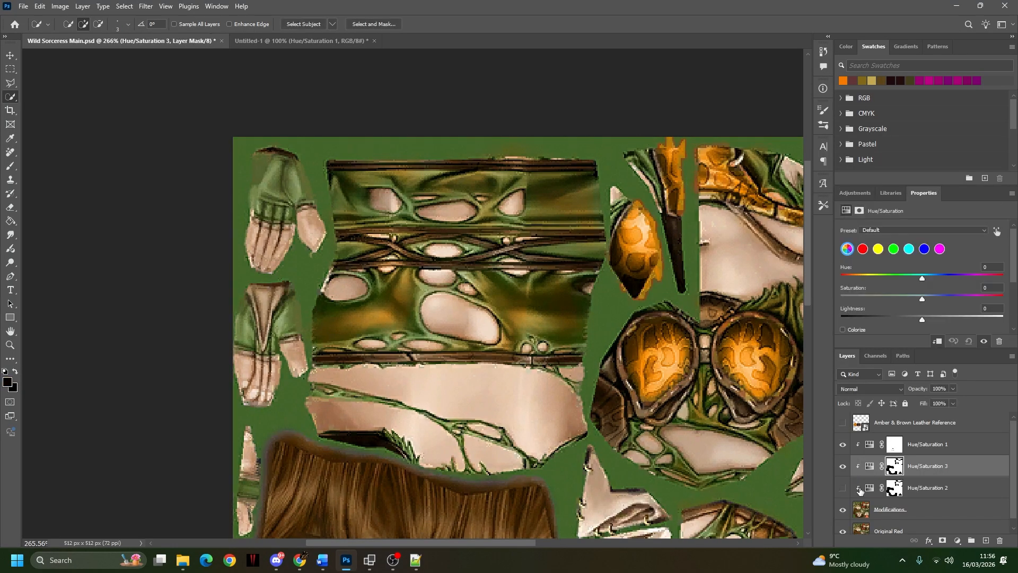
left_click(932, 468)
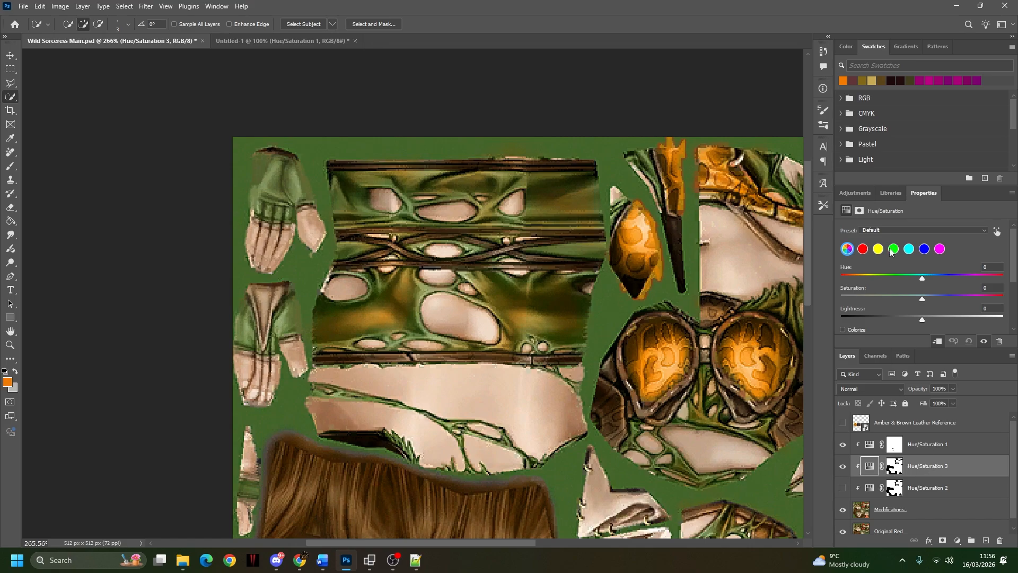
Step: Delete the new Hue/Saturation 3 layer and duplicate the Hue/Saturation 2 adjustment layer together with its mask
key("Delete")
right_click(922, 466)
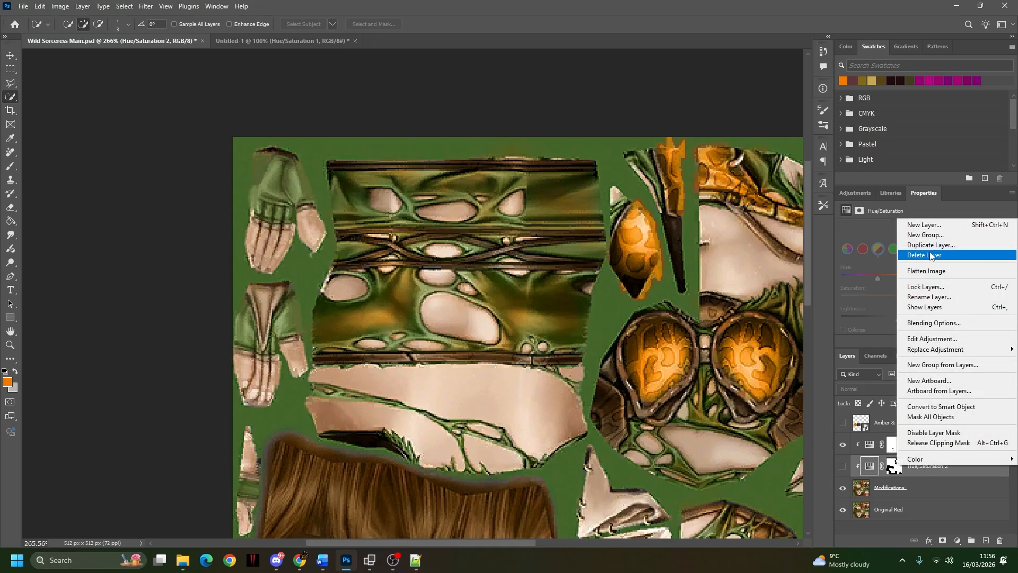
left_click(949, 247)
left_click(600, 155)
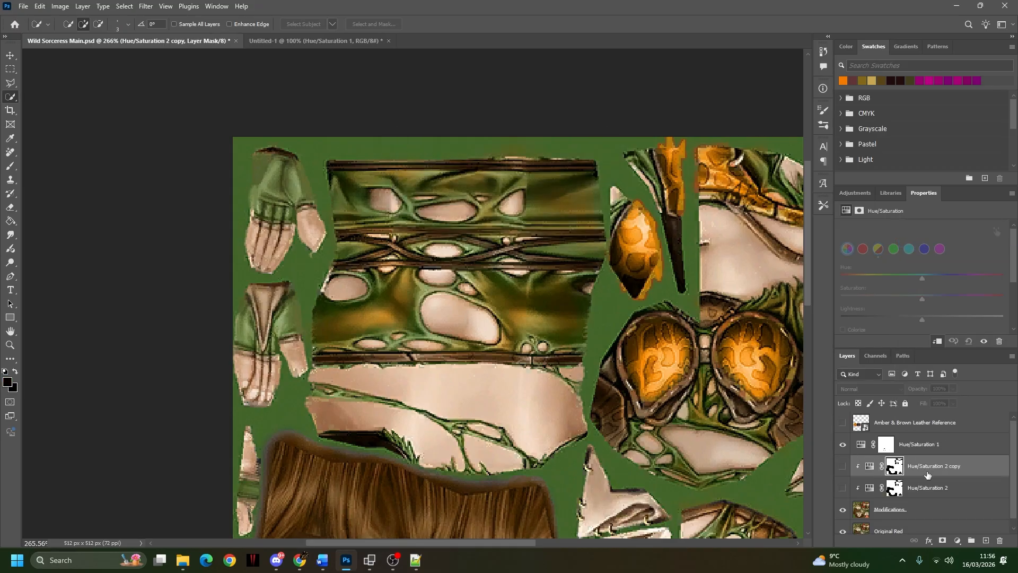
Step: Clip the Hue/Saturation 1 layer to the layers below and show the Hue/Saturation 2 copy layer
right_click(927, 446)
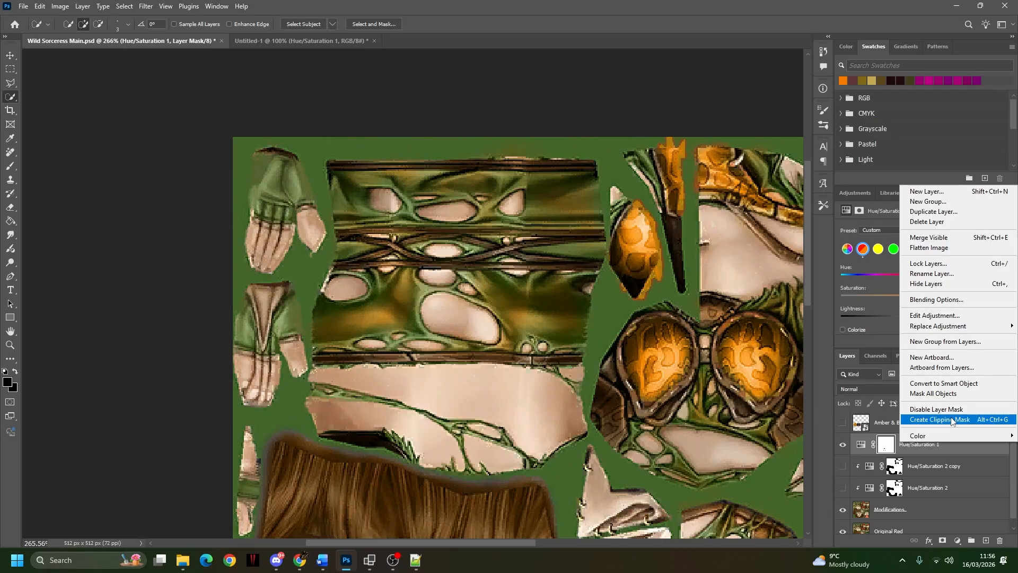
left_click(926, 416)
left_click(843, 465)
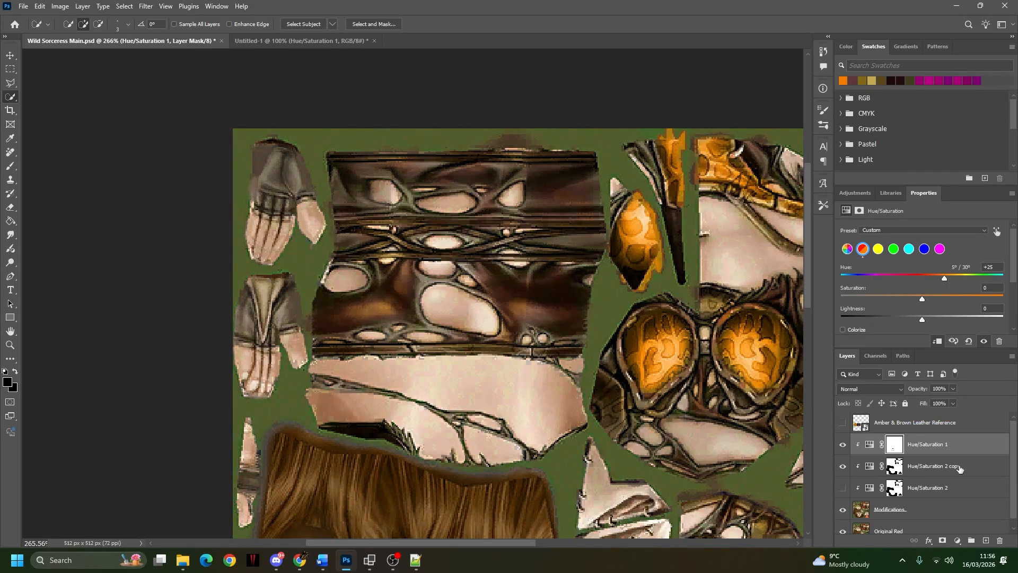
Step: In the Hue/Saturation 2 copy, set the yellow range to hue 0, saturation -100 and lightness 0
left_click(949, 467)
left_click(879, 249)
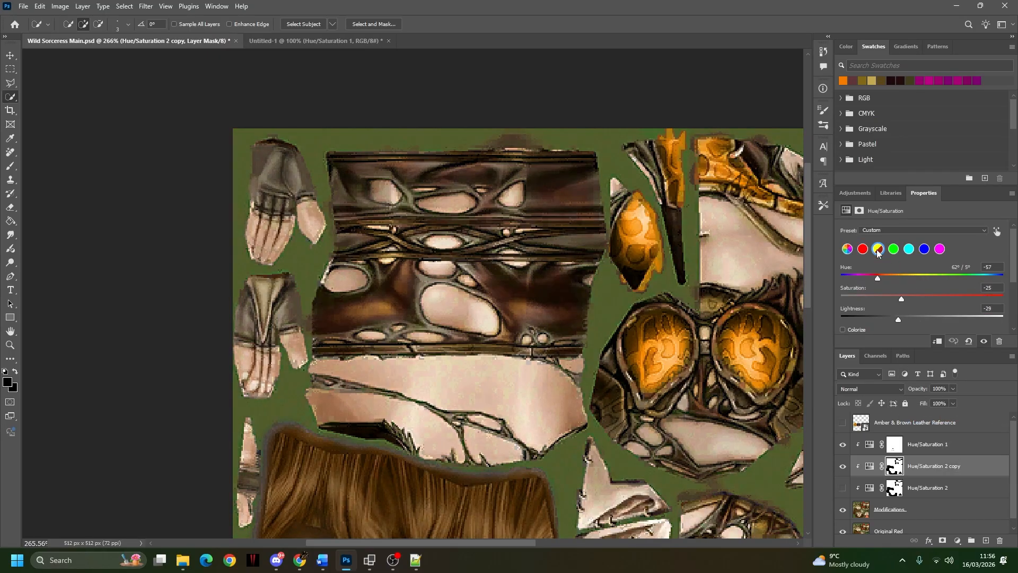
key("BackSpace")
key("BackSpace")
key("BackSpace")
type("0")
left_click_drag(994, 308, 908, 301)
type("0-100")
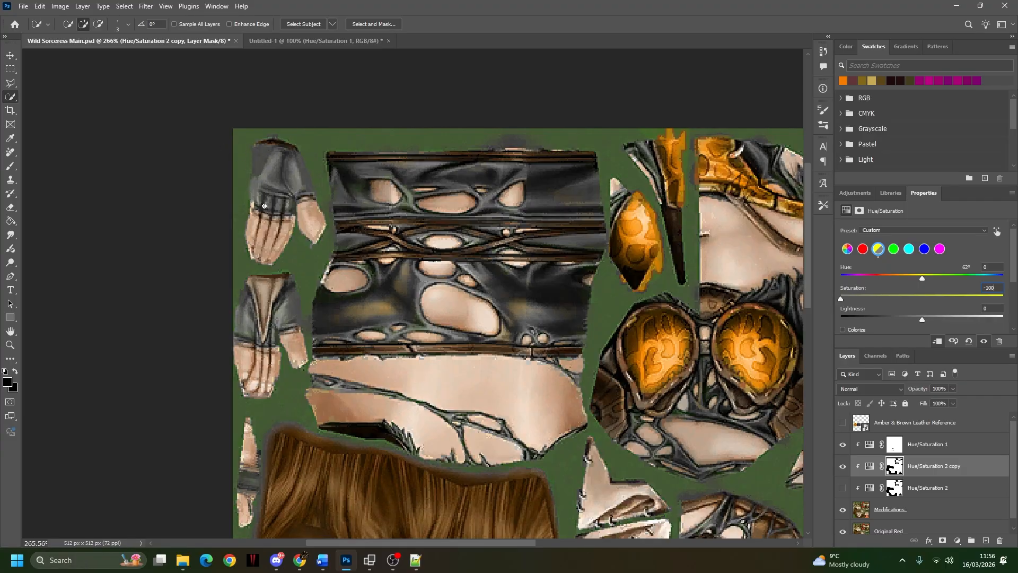
Step: On the Modifications layer, outline the leather part of the upper glove with a polygonal lasso selection
left_click_drag(368, 216, 405, 226)
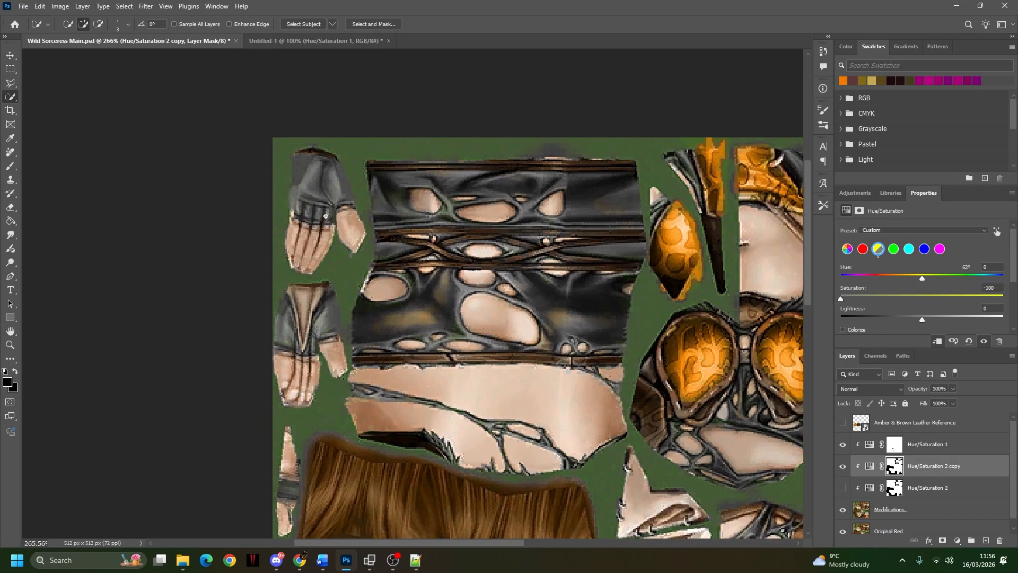
left_click(8, 82)
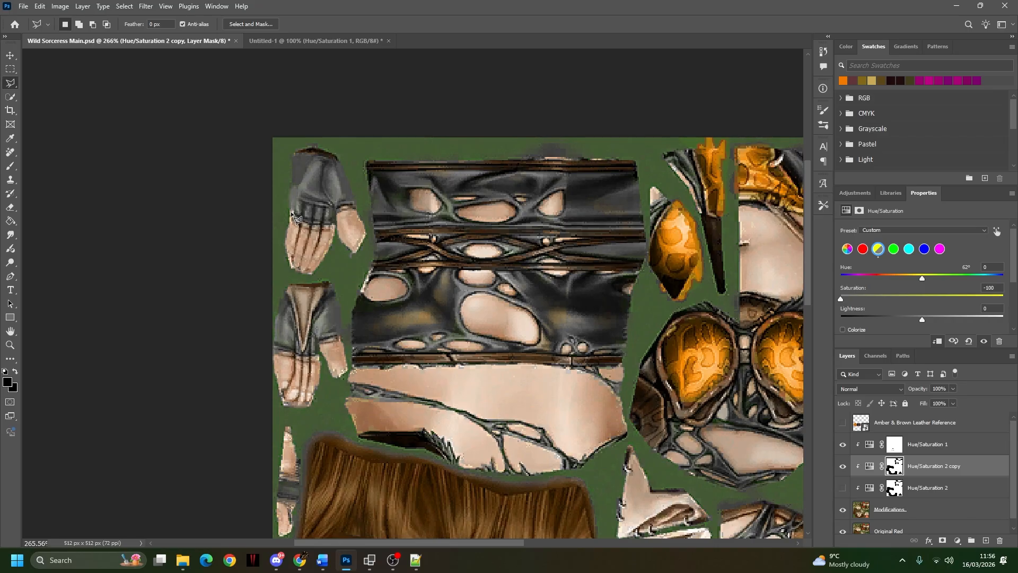
left_click(938, 510)
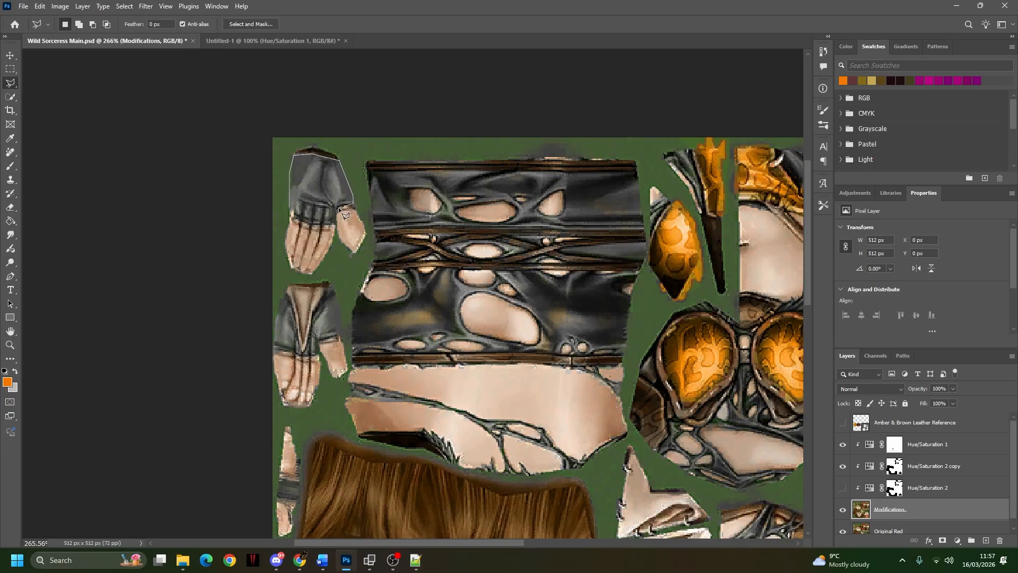
left_click(331, 226)
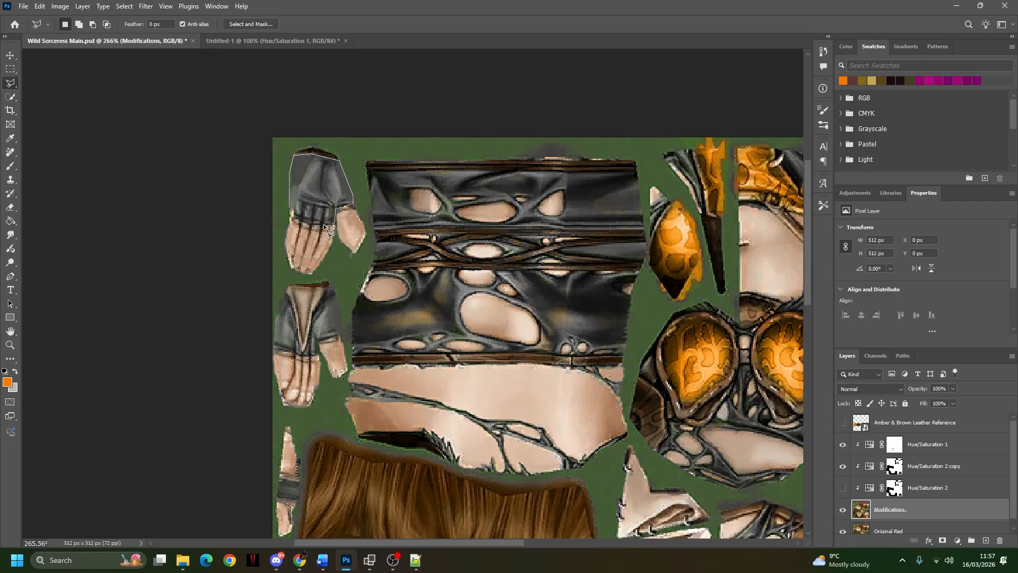
left_click(296, 222)
left_click(288, 206)
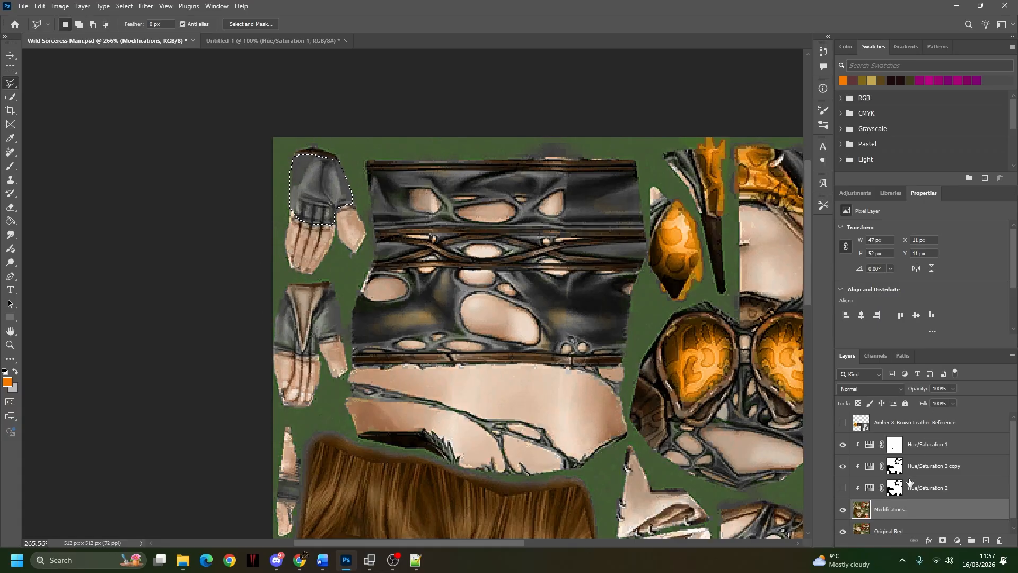
Step: Add a Color Balance adjustment layer masked to the glove selection and place it above Hue/Saturation 1
left_click(856, 193)
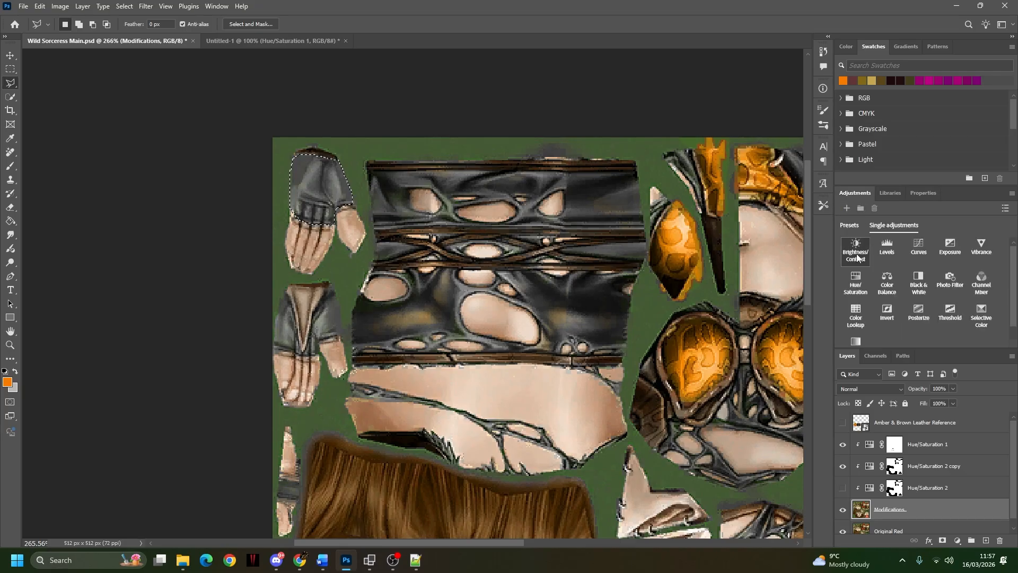
left_click(888, 286)
left_click_drag(931, 515, 929, 442)
left_click(961, 452)
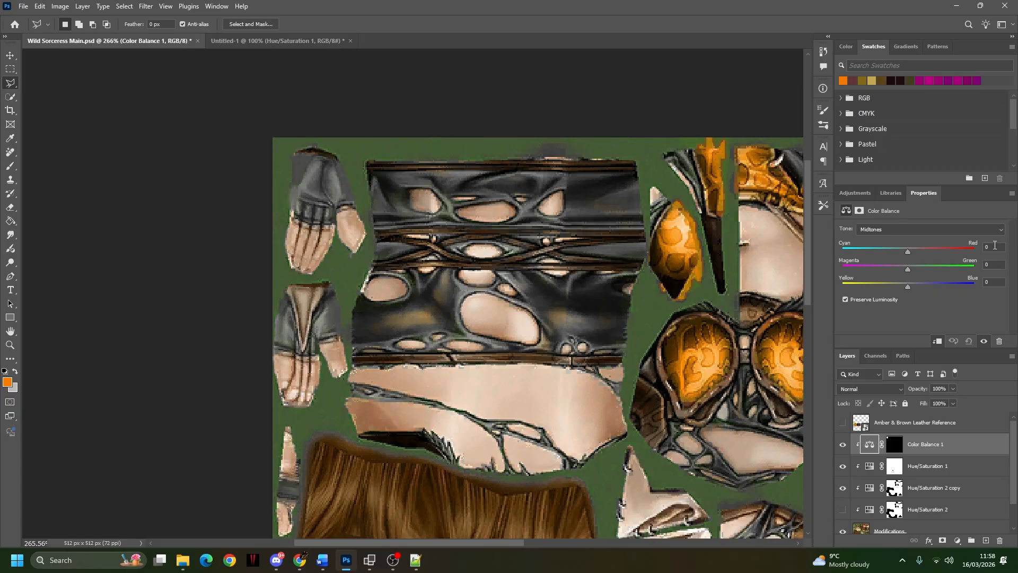
Step: Set the glove's Color Balance midtones to +25 on cyan-red and -25 on yellow-blue
left_click(990, 247)
type("10")
key("BackSpace")
key("BackSpace")
type("25")
left_click(1002, 282)
type("-2")
left_click(948, 450)
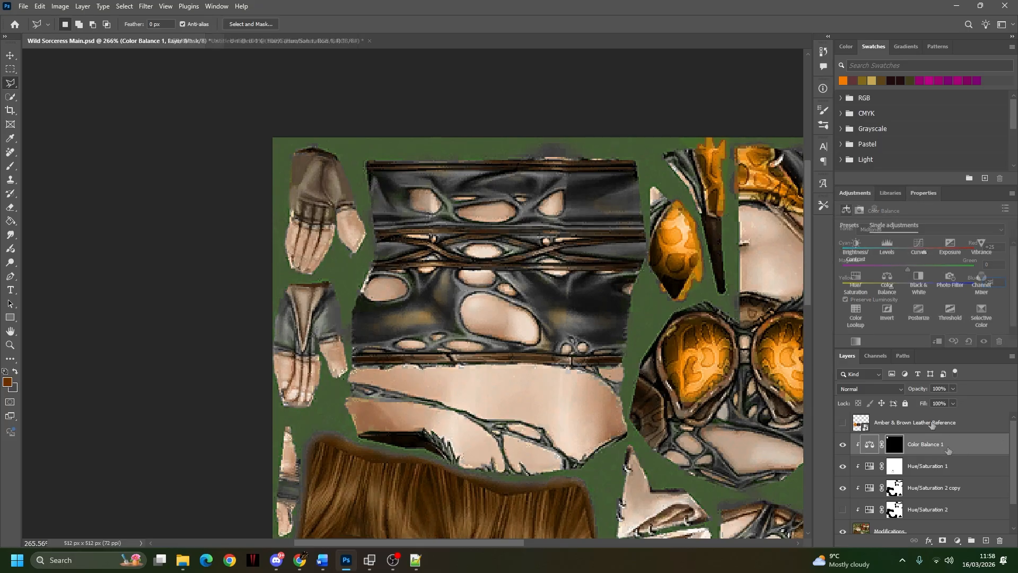
left_click(923, 193)
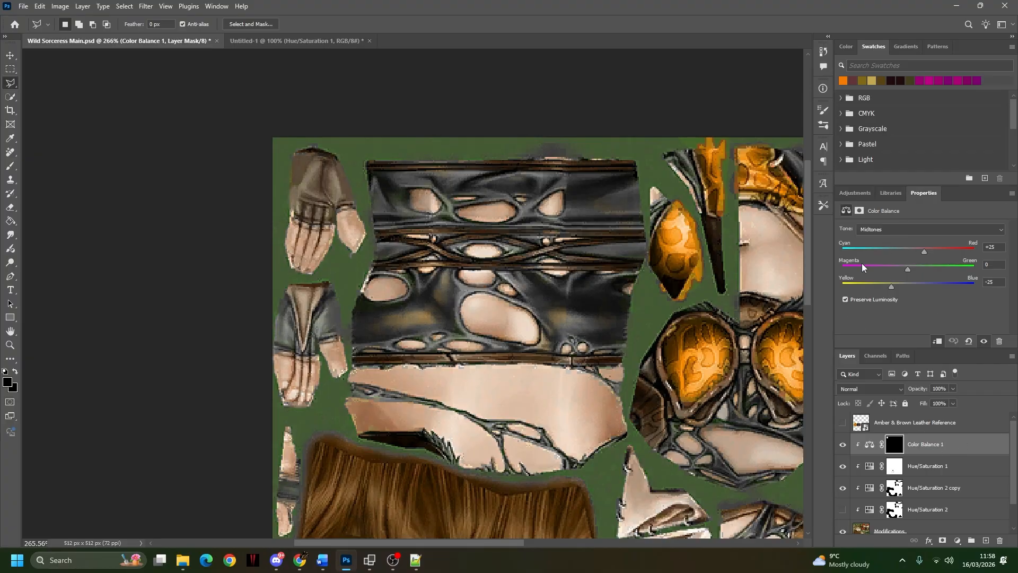
Step: Set the glove's Color Balance shadows to +25 on cyan-red and -25 on yellow-blue
left_click(900, 229)
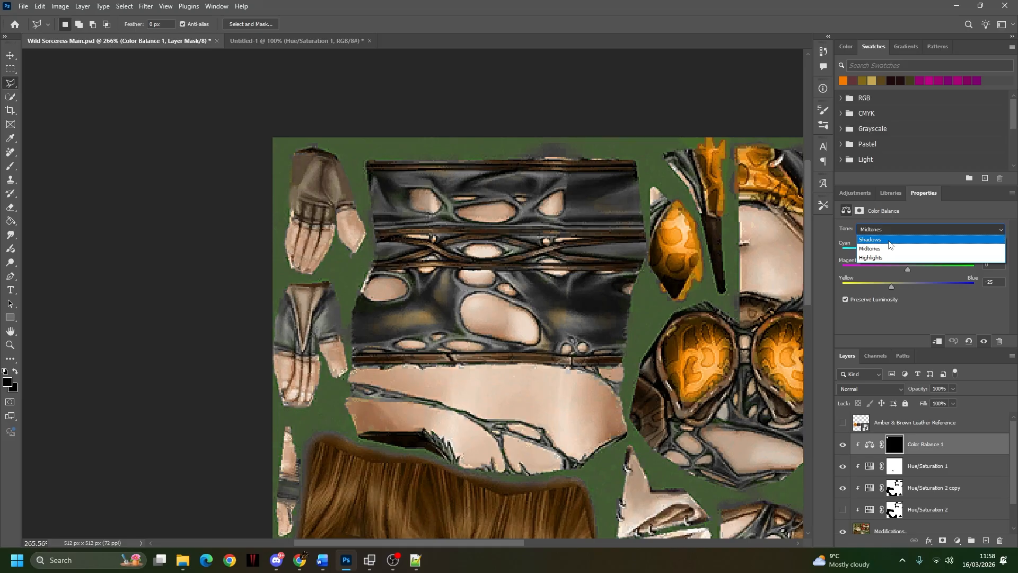
left_click(889, 239)
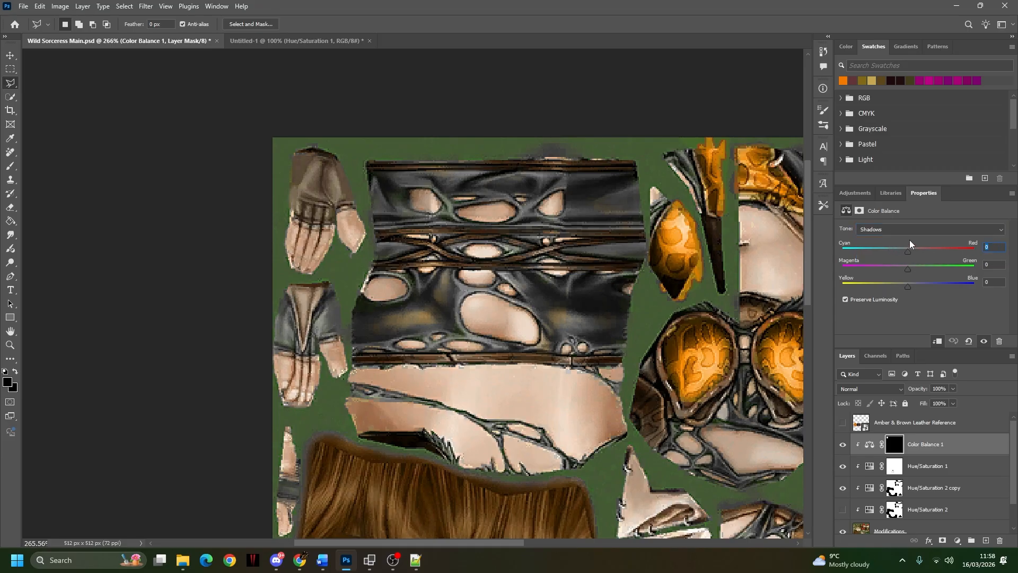
type("25")
left_click(1004, 283)
left_click(997, 248)
left_click(954, 341)
left_click(995, 283)
type("-25")
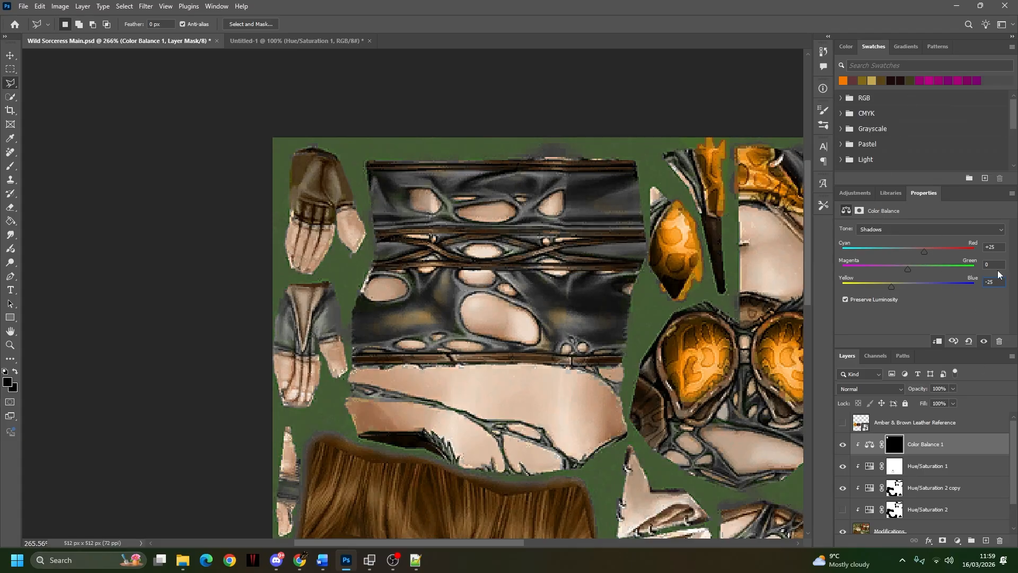
Step: Set the glove's Color Balance highlights to +25 on cyan-red and -25 on yellow-blue
left_click(906, 230)
left_click(905, 247)
left_click(991, 247)
type("25")
left_click(991, 282)
type("-25")
left_click(996, 265)
left_click(869, 444)
left_click(855, 193)
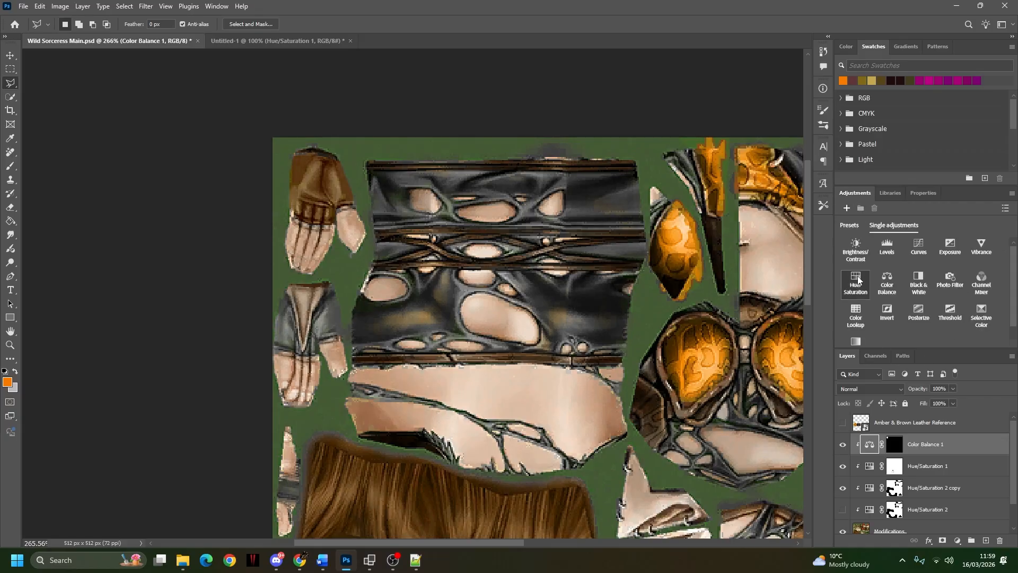
left_click(859, 279)
right_click(901, 448)
left_click(936, 432)
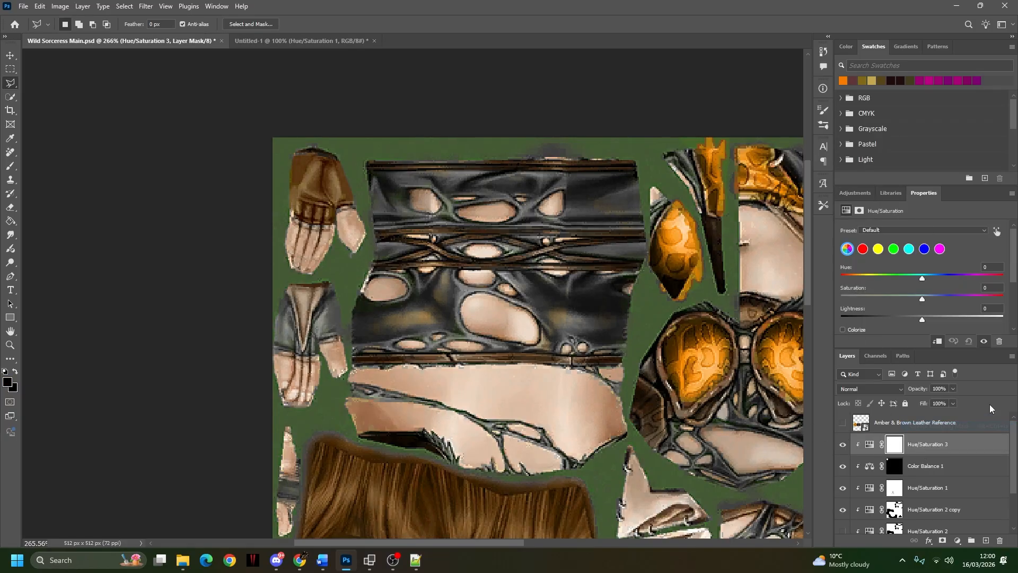
left_click(933, 468)
left_click(929, 448)
key("Delete")
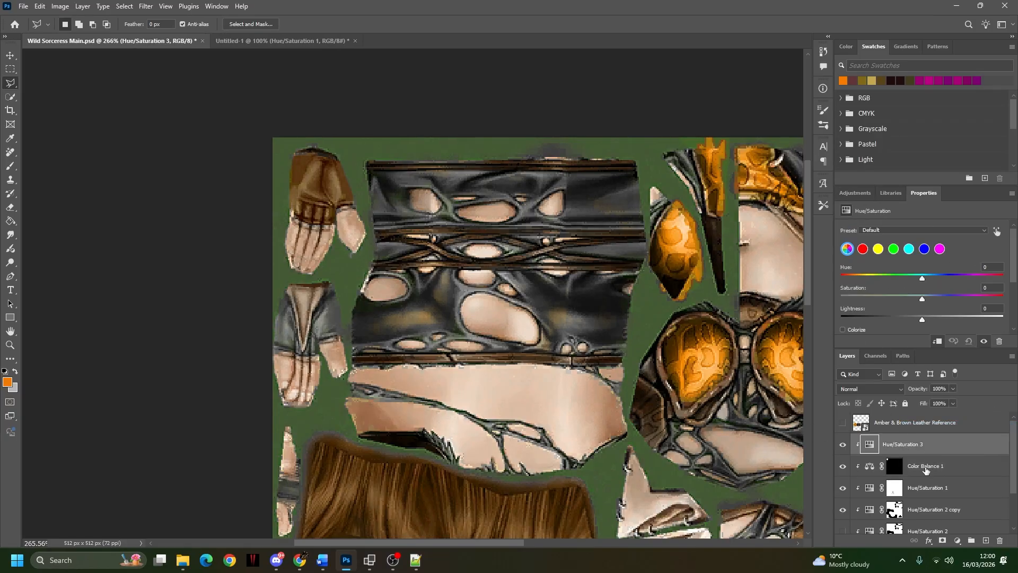
key("Delete")
Step: Load the Color Balance 1 mask as a selection and add a clipped Hue/Saturation layer masked by it
left_click(895, 449, "ctrl")
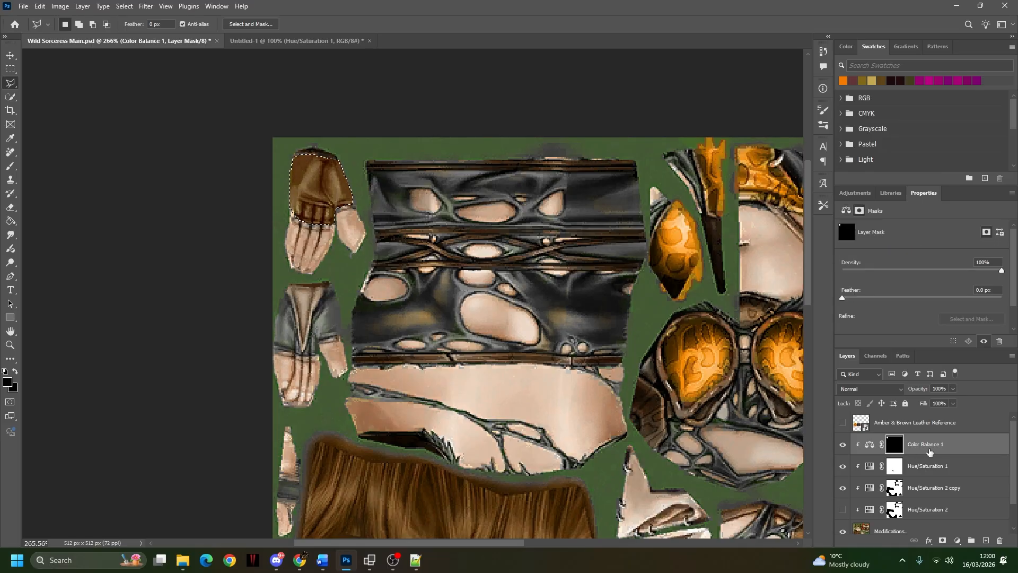
right_click(928, 452)
left_click(880, 5)
left_click(855, 192)
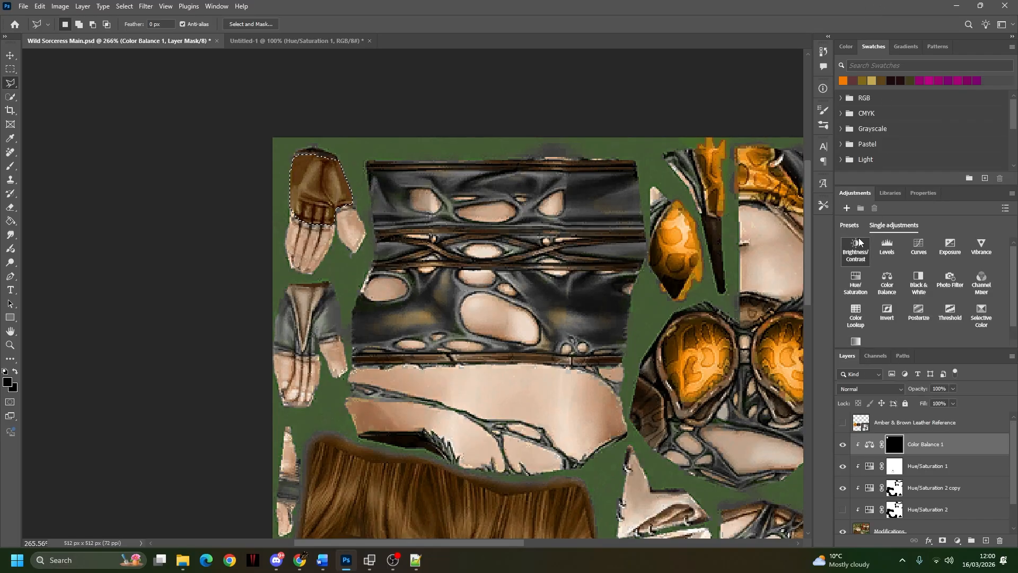
left_click(855, 282)
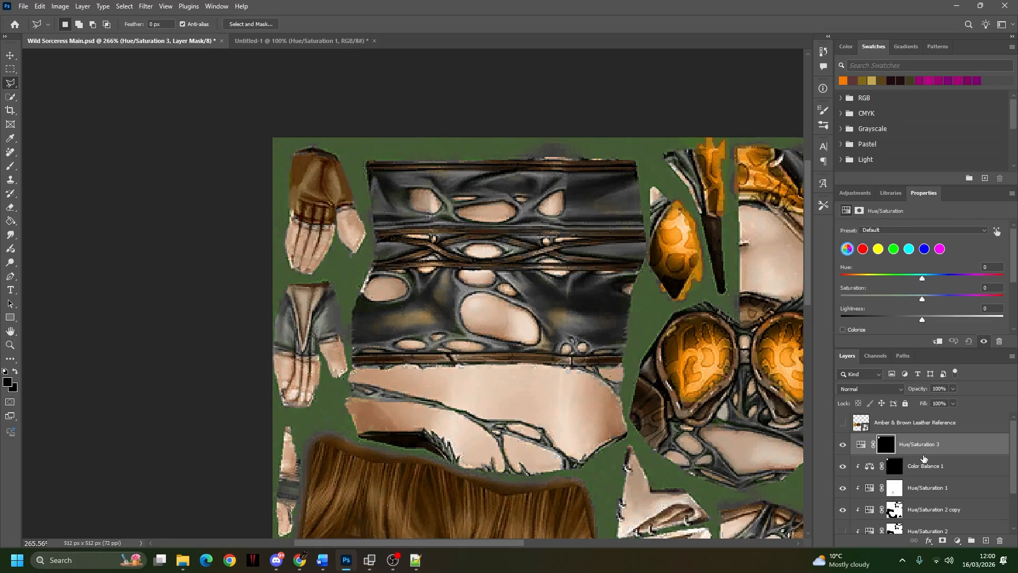
right_click(912, 442)
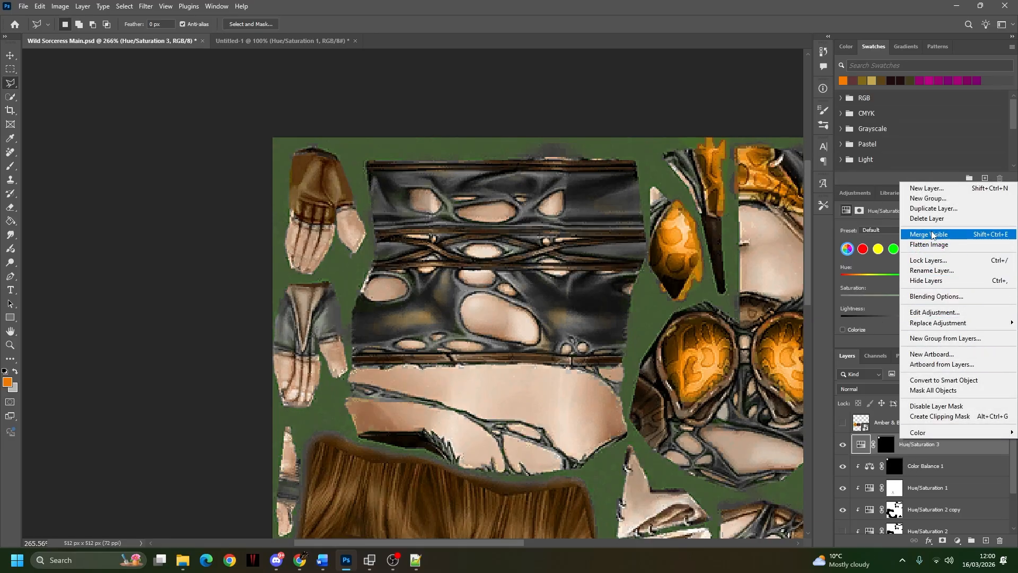
left_click(940, 416)
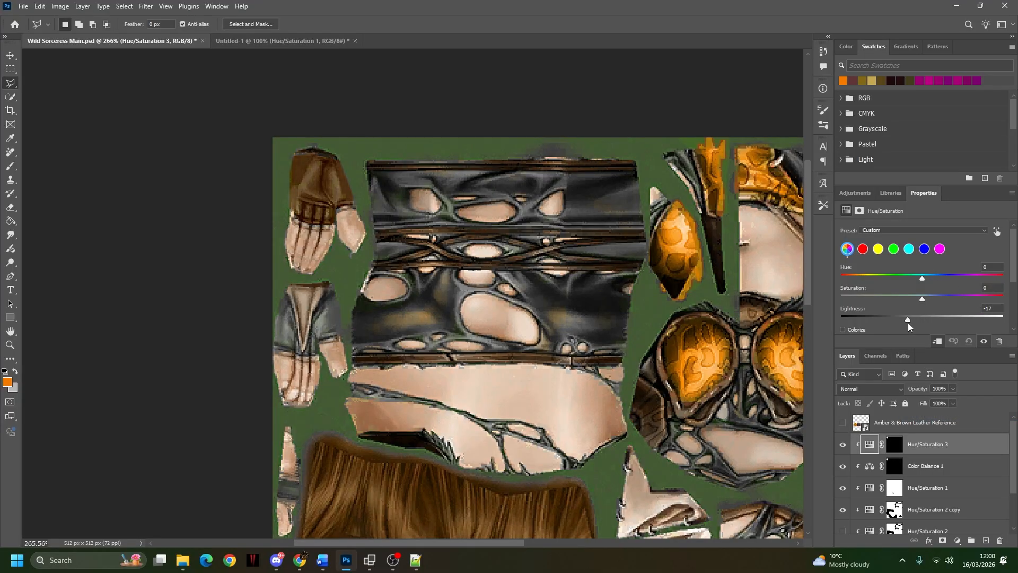
Step: Darken and mute the glove's brown by setting Hue/Saturation 3 to saturation -34 and lightness -20
left_click_drag(908, 323, 906, 324)
left_click(987, 288)
type("-25")
left_click(931, 467)
left_click(929, 447)
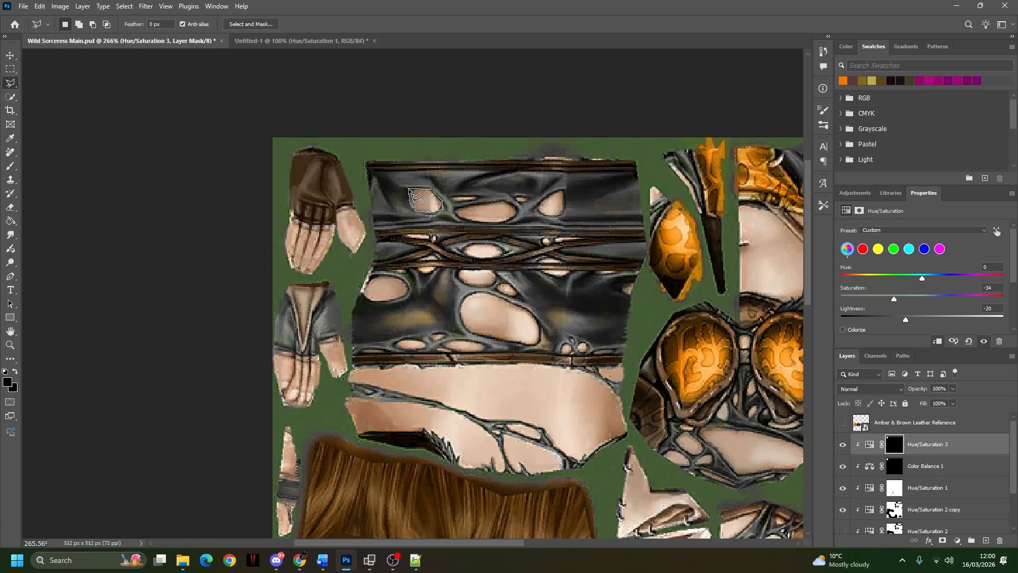
right_click(537, 181)
left_click(552, 187)
scroll(635, 246, "down", 6)
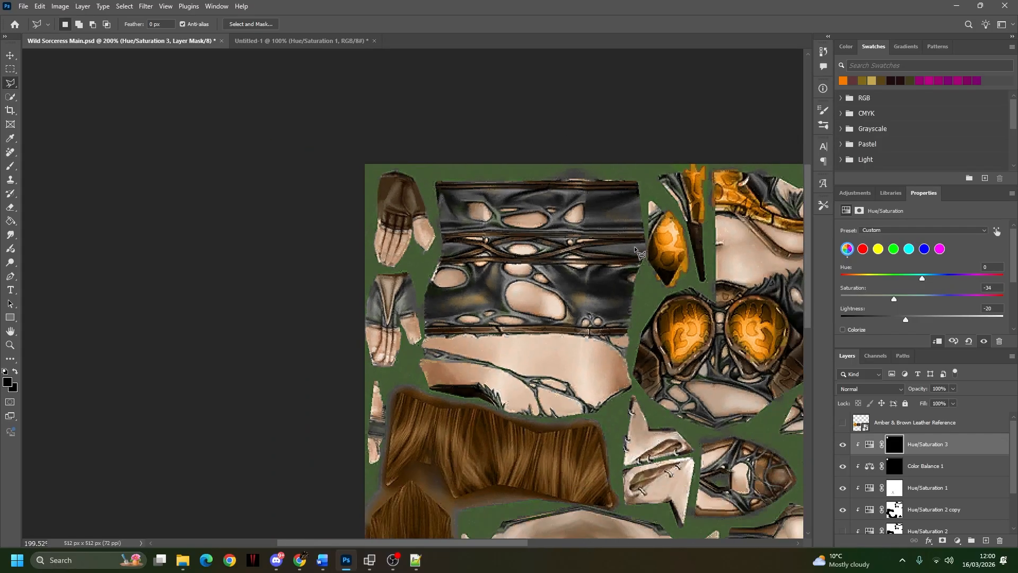
mouse_move(698, 244)
left_mouse_down()
mouse_move(581, 237)
mouse_move(560, 169)
mouse_move(595, 196)
left_mouse_up()
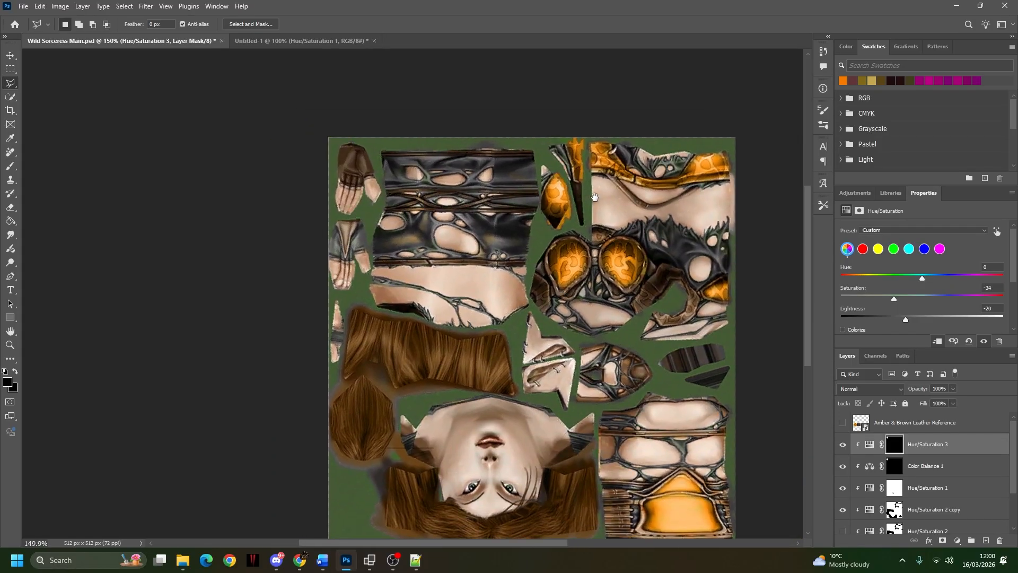
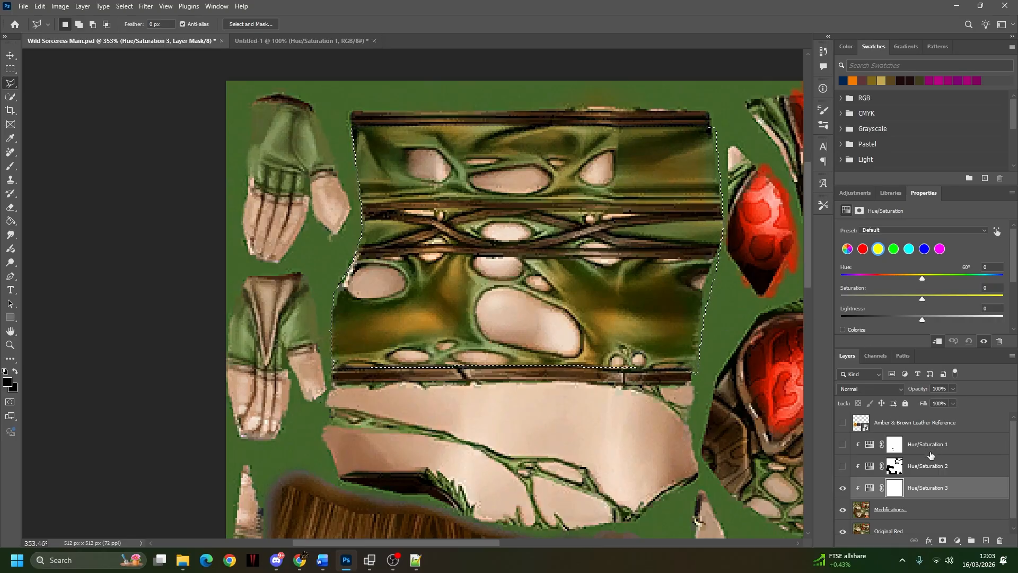
Step: Add a Hue/Saturation layer above Modifications, masked to the selected torso leather, and set its saturation to -100
left_click(934, 511)
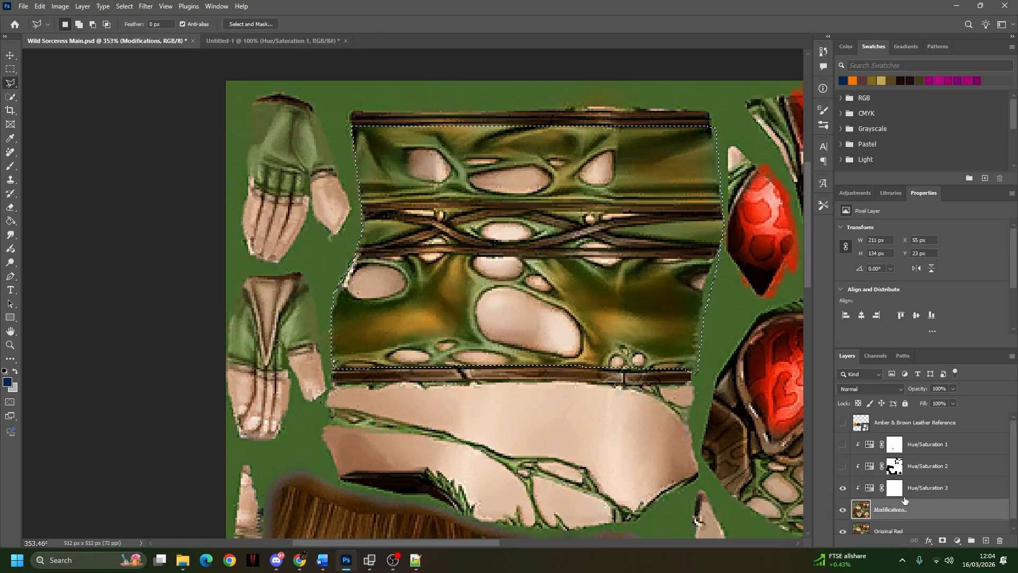
left_click(855, 193)
left_click(874, 277)
right_click(928, 510)
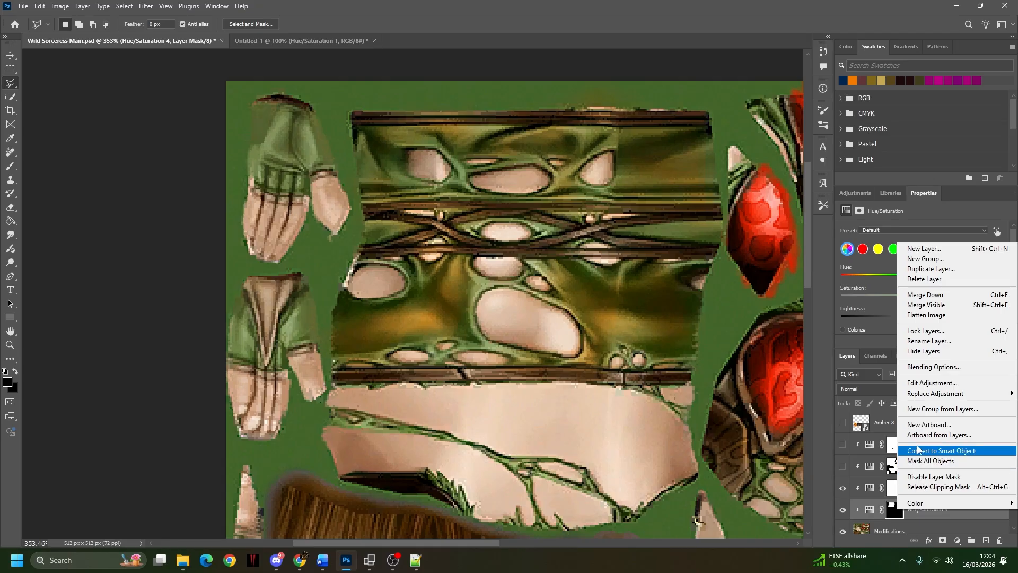
left_click(929, 514)
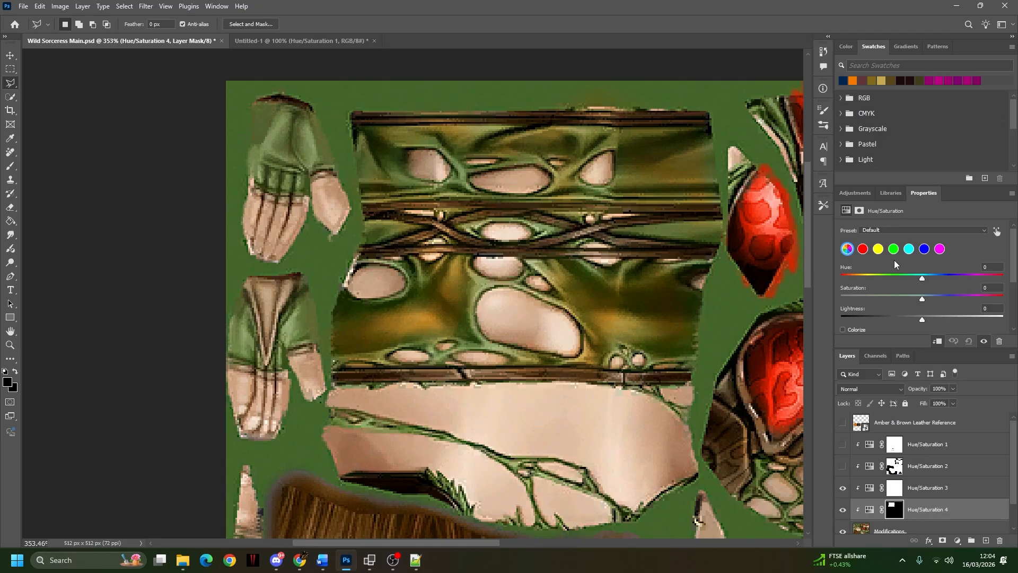
left_click_drag(922, 300, 822, 303)
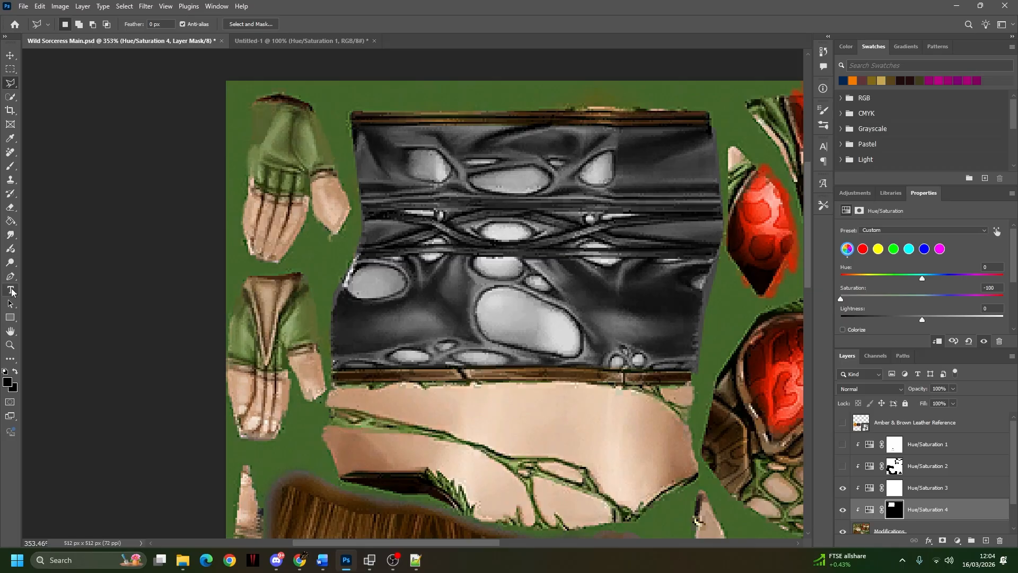
Step: Erase the Hue/Saturation 4 mask over the skin openings in the upper and middle torso to restore their natural color
left_click(10, 208)
mouse_move(419, 165)
left_mouse_down()
mouse_move(441, 174)
mouse_move(422, 156)
mouse_move(433, 167)
left_mouse_up()
mouse_move(504, 192)
left_mouse_down()
mouse_move(478, 182)
mouse_move(528, 184)
mouse_move(540, 179)
mouse_move(493, 177)
mouse_move(588, 171)
mouse_move(602, 158)
mouse_move(605, 175)
mouse_move(593, 179)
mouse_move(606, 177)
left_mouse_up()
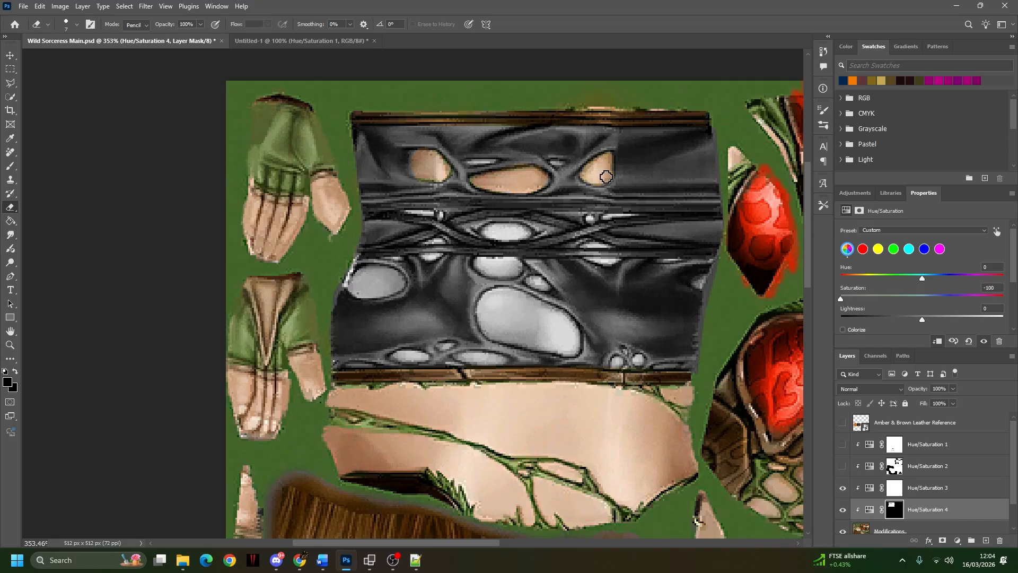
mouse_move(486, 230)
left_mouse_down()
mouse_move(525, 232)
mouse_move(495, 227)
left_mouse_up()
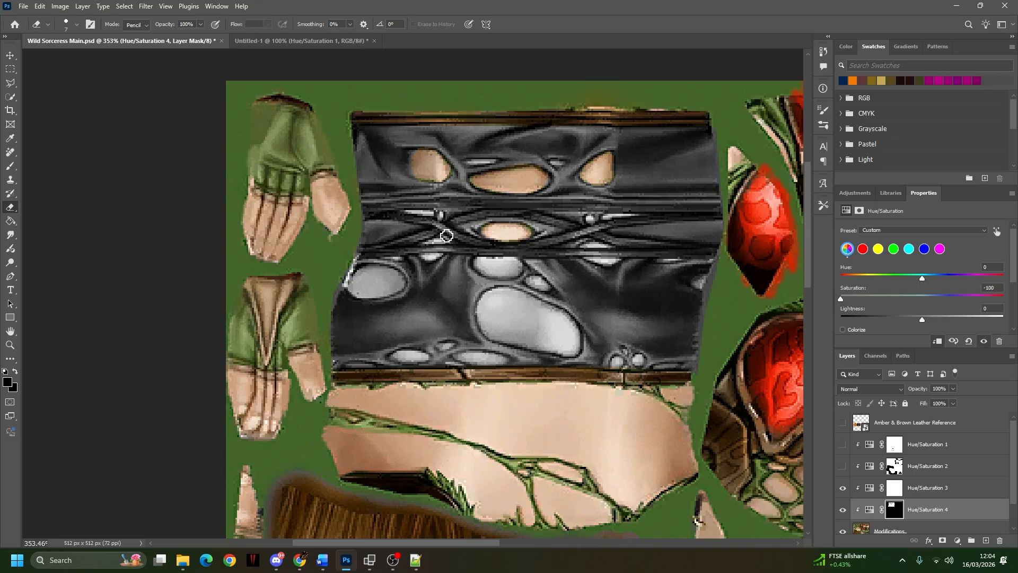
mouse_move(476, 268)
left_mouse_down()
mouse_move(516, 269)
mouse_move(483, 269)
left_mouse_up()
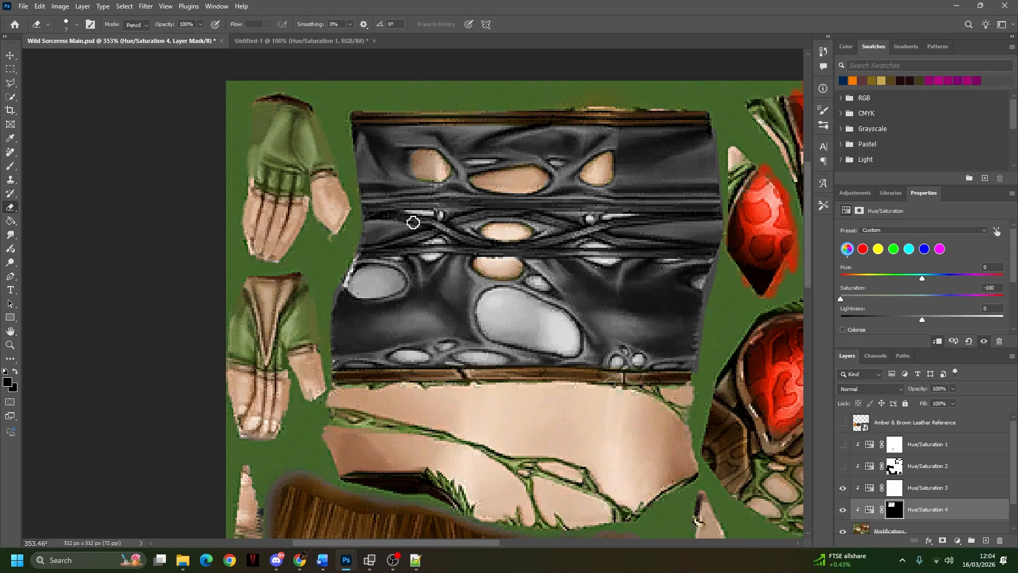
left_click(10, 69)
left_click_drag(359, 194, 722, 213)
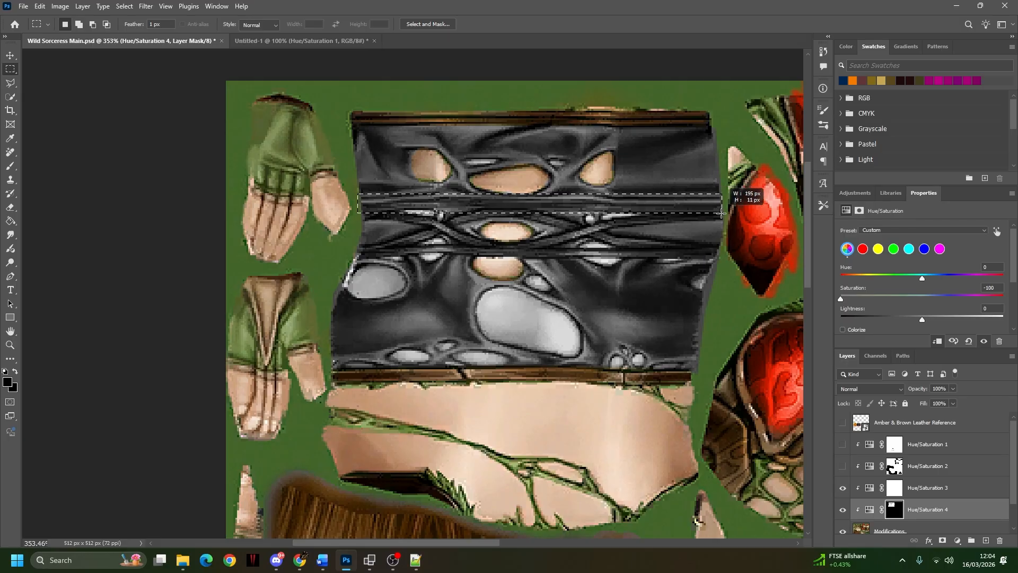
key("alt+BackSpace")
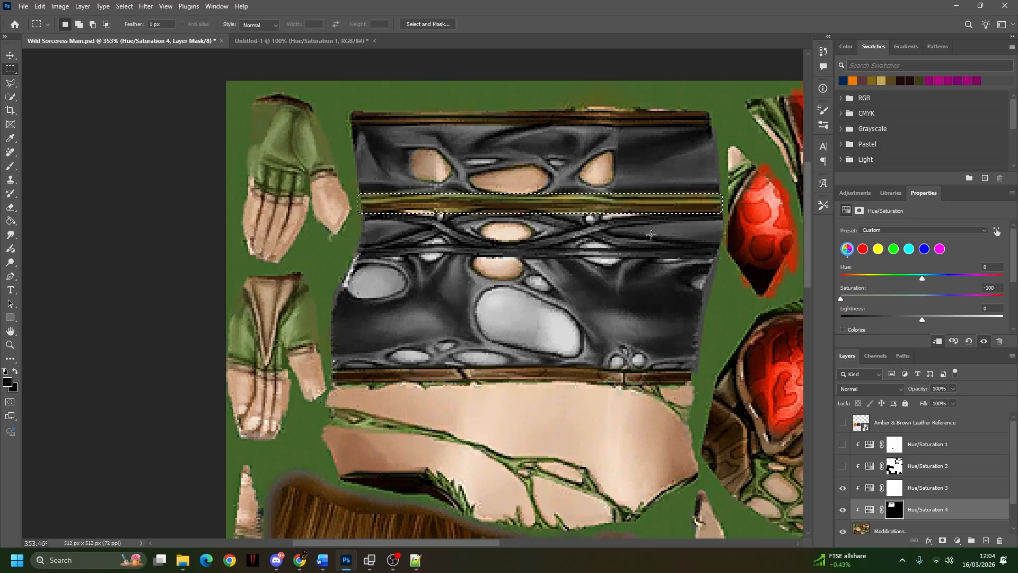
key("ctrl+z")
left_click_drag(354, 190, 731, 199)
key("alt+BackSpace")
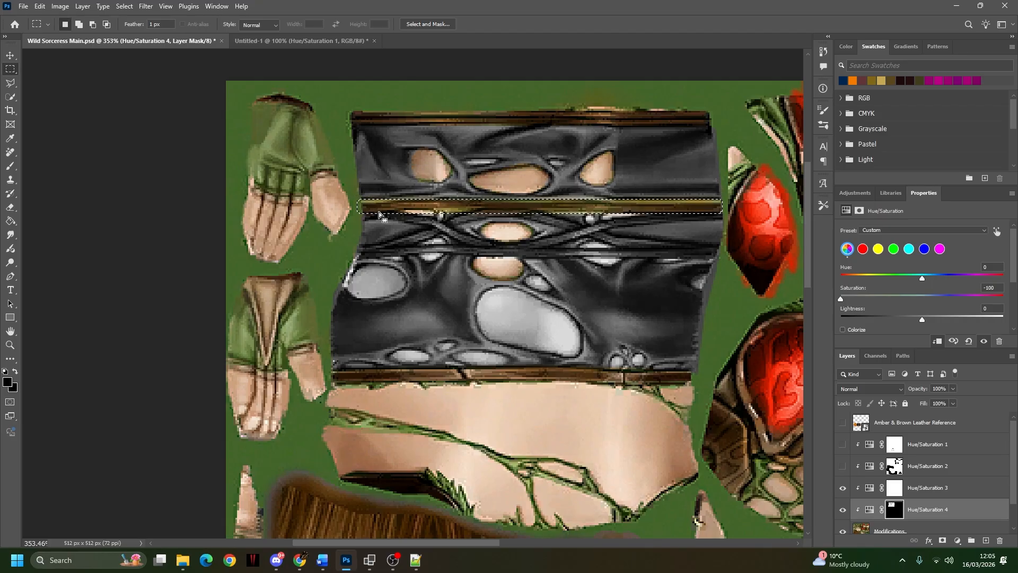
right_click(498, 157)
left_click(520, 162)
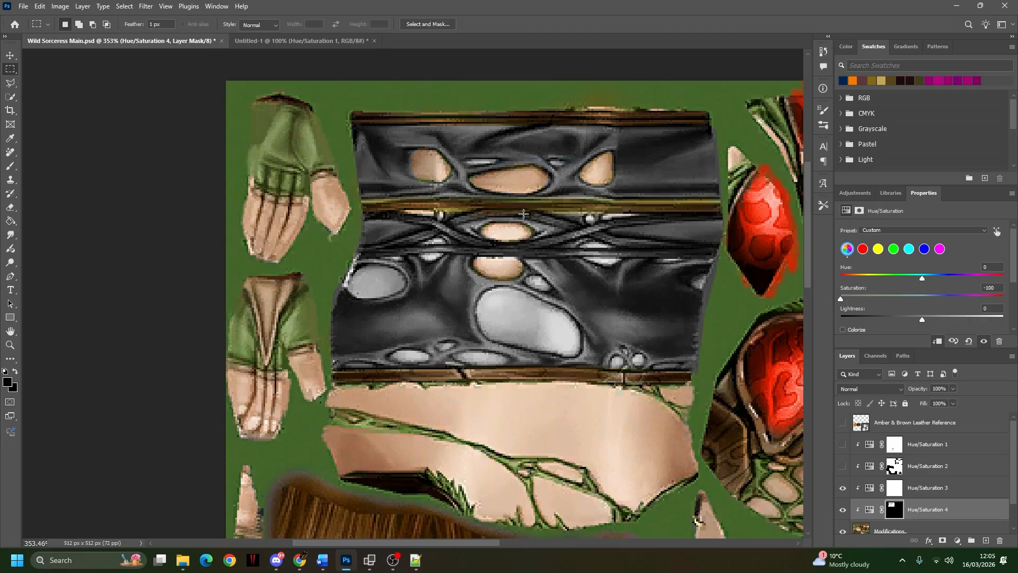
key("ctrl+z")
key("ctrl+z")
right_click(460, 161)
left_click(478, 167)
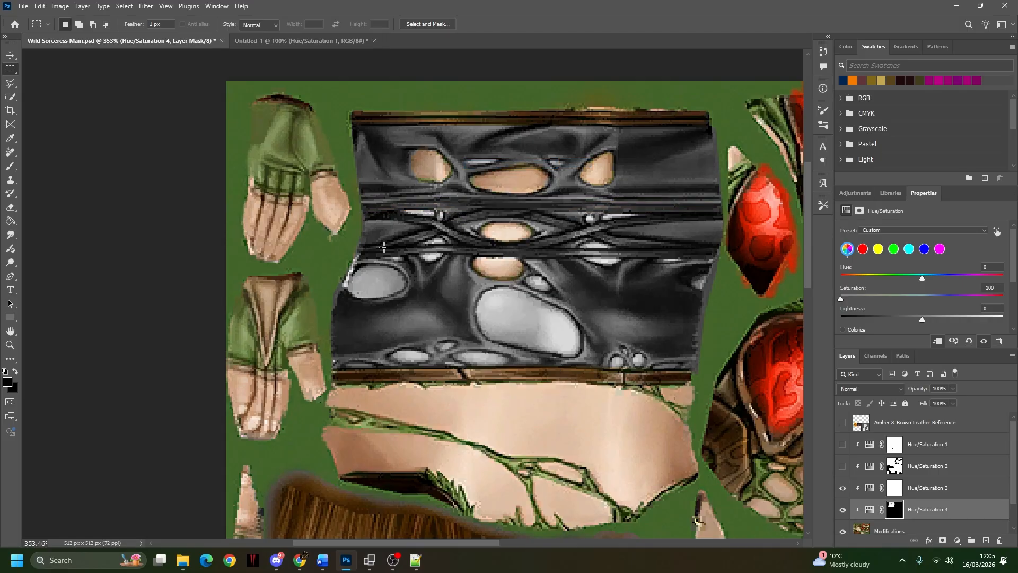
Step: Remove the Hue/Saturation 4 mask over the two large skin openings in the lower torso, lassoing the biggest one
left_click(10, 207)
mouse_move(359, 278)
left_mouse_down()
mouse_move(397, 278)
mouse_move(371, 289)
mouse_move(353, 280)
mouse_move(385, 290)
mouse_move(364, 277)
left_mouse_up()
mouse_move(487, 299)
left_mouse_down()
mouse_move(551, 313)
mouse_move(541, 306)
mouse_move(568, 324)
mouse_move(572, 347)
mouse_move(575, 339)
mouse_move(574, 349)
mouse_move(528, 339)
left_mouse_up()
left_click(11, 84)
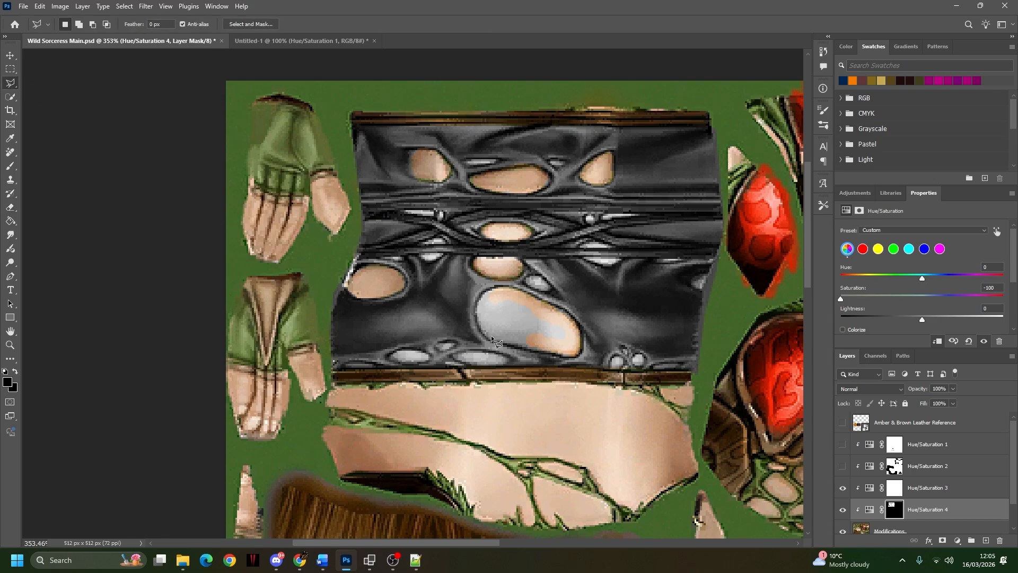
left_click(529, 349)
left_click(559, 354)
left_click(576, 357)
left_click(583, 332)
left_click(478, 305)
left_click(477, 319)
left_click(485, 335)
left_click(497, 341)
right_click(589, 286)
left_click(610, 294)
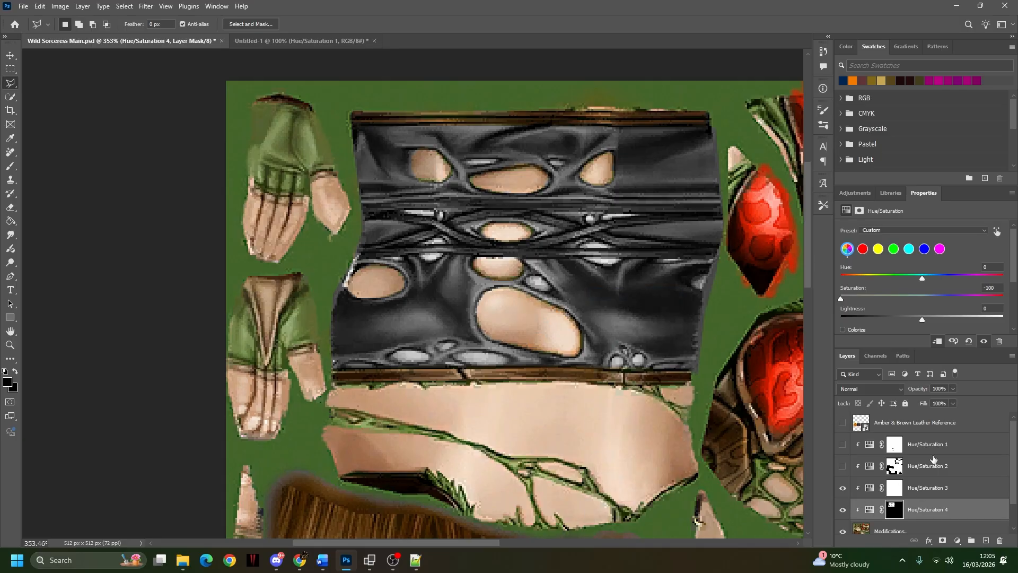
Step: Compare the texture with Hue/Saturation 3 hidden and shown, and delete that layer
left_click(940, 511)
scroll(945, 487, "down", 1)
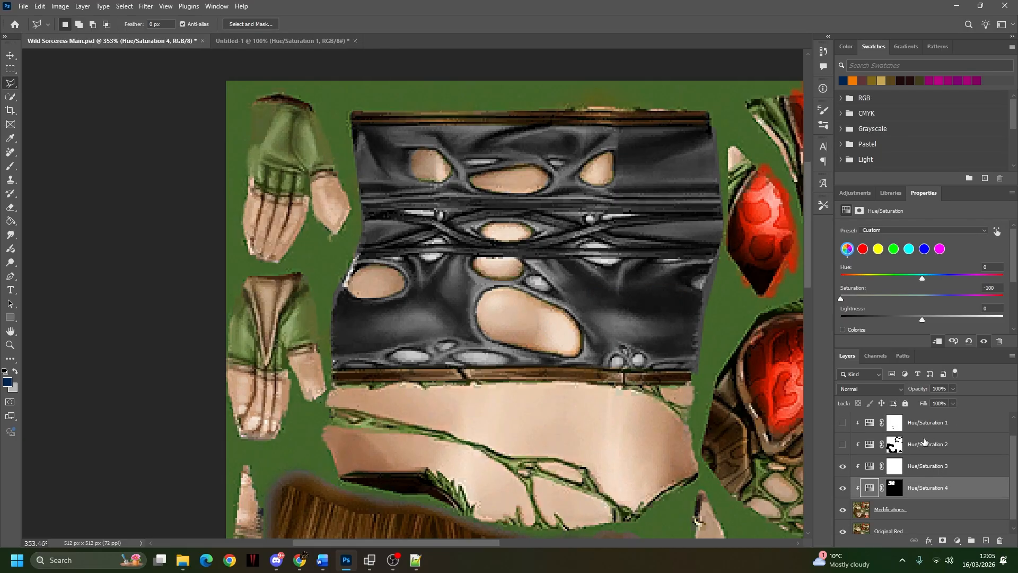
scroll(937, 448, "up", 1)
left_click(922, 489)
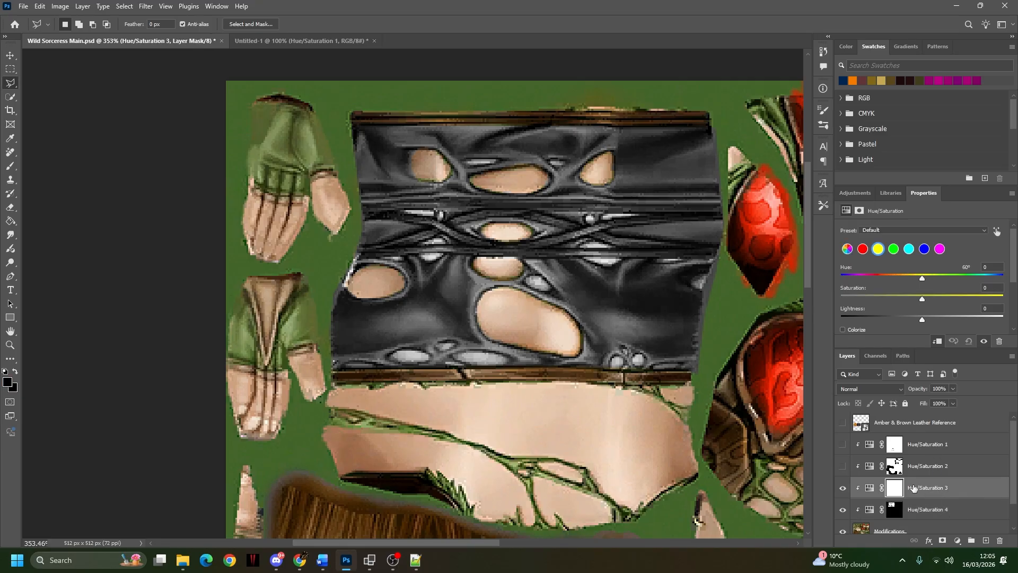
left_click(844, 490)
left_click(844, 491)
left_click(844, 491)
left_click(844, 491)
left_click(924, 491)
left_click(939, 511)
left_click(939, 490)
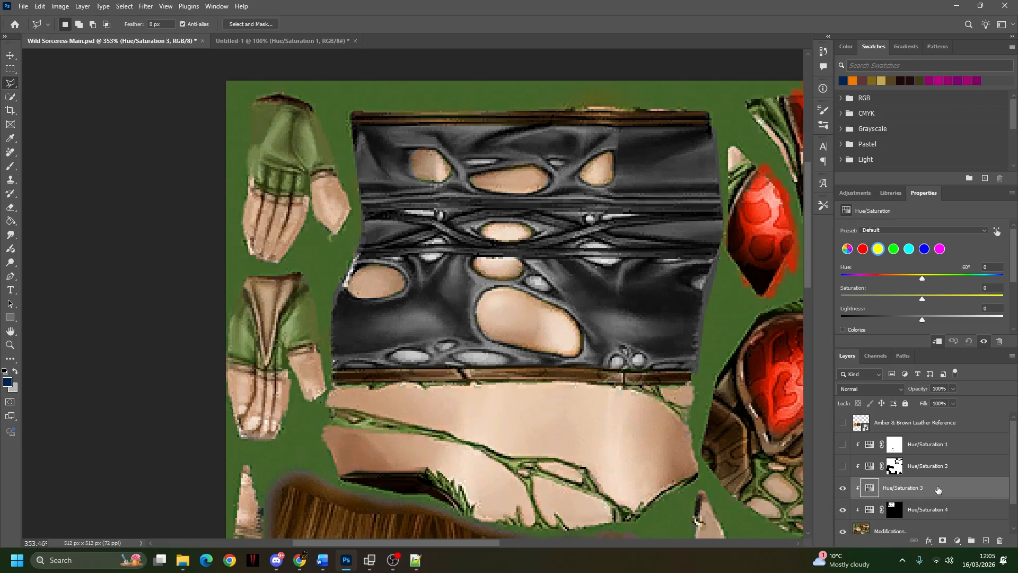
key("Delete")
left_click(926, 489)
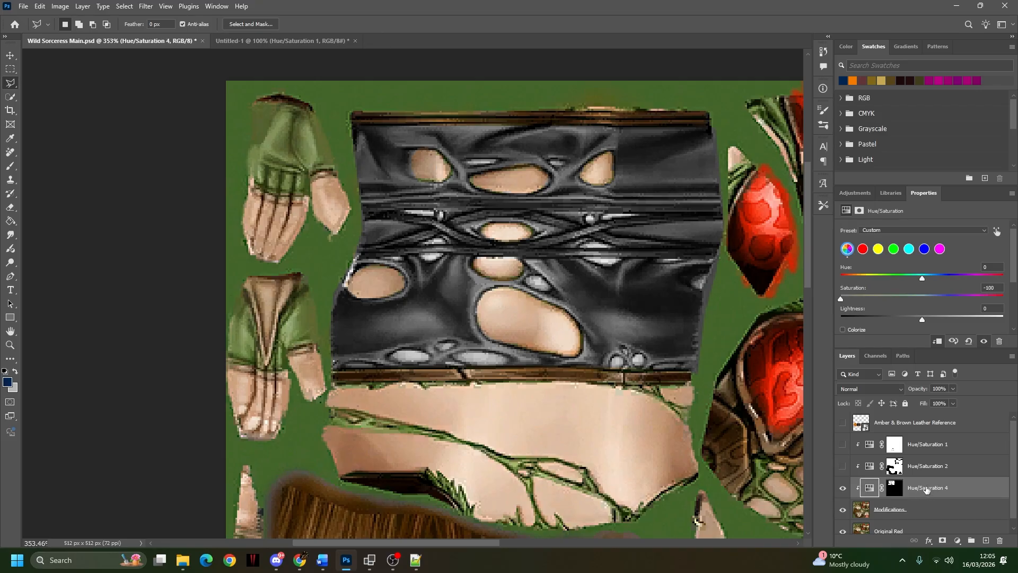
left_click(855, 193)
left_click(885, 284)
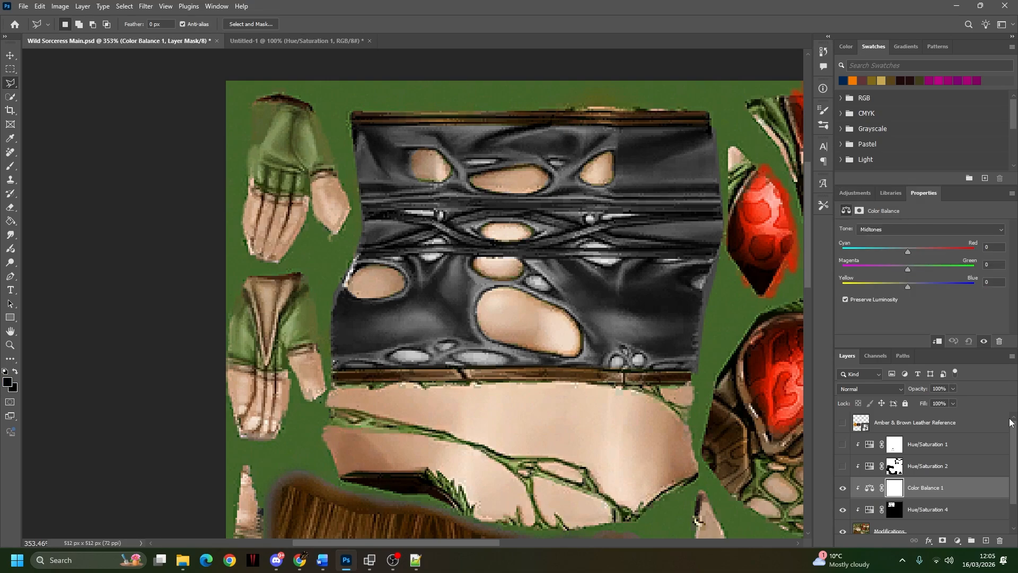
scroll(920, 448, "down", 1)
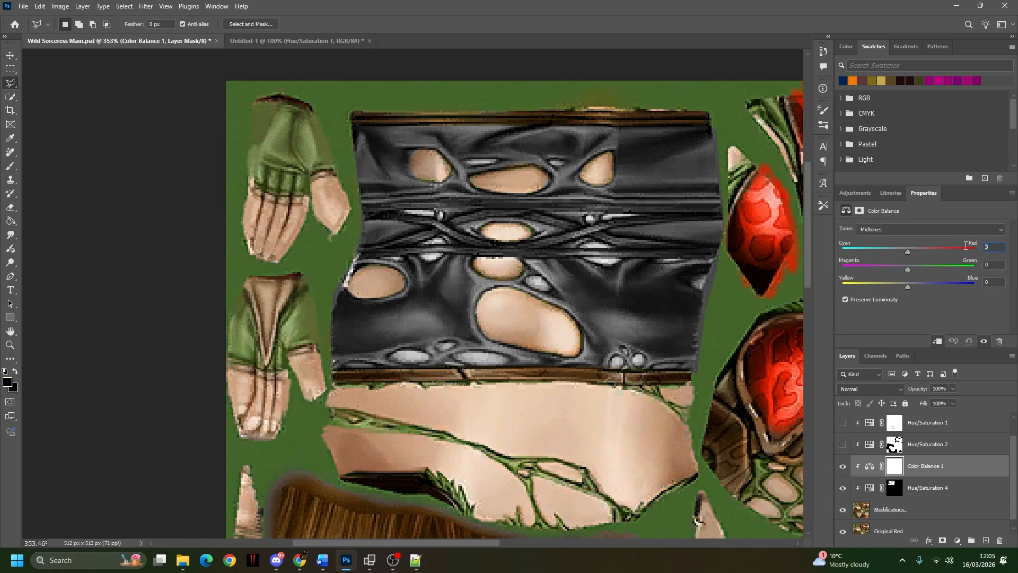
type("2")
left_click(938, 493)
left_click(934, 467)
key("Delete")
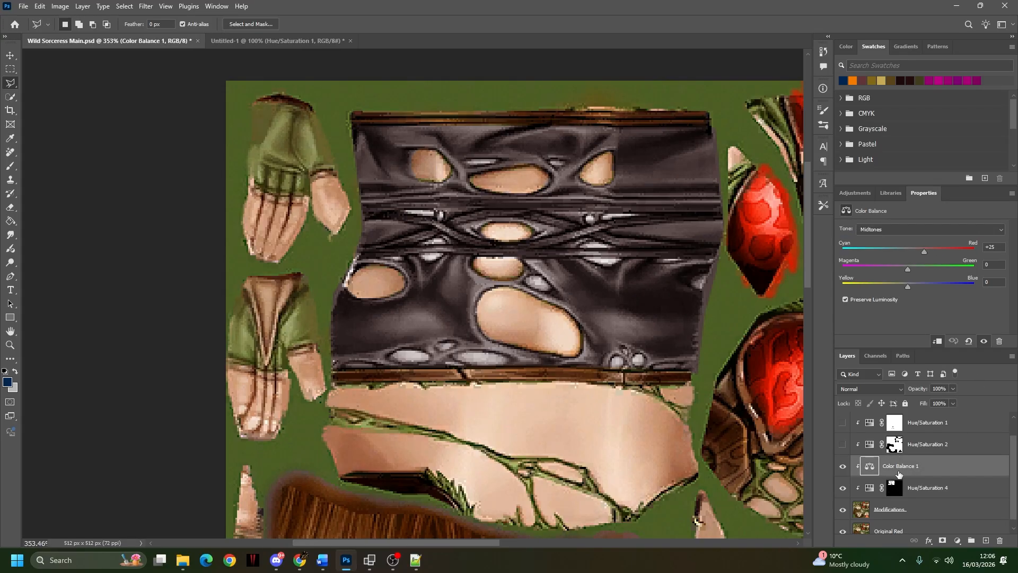
key("Delete")
Step: Add a Color Balance layer masked from Hue/Saturation 4, with midtones at +25 cyan-red and -25 yellow-blue
left_click(894, 480)
left_click(895, 480, "ctrl")
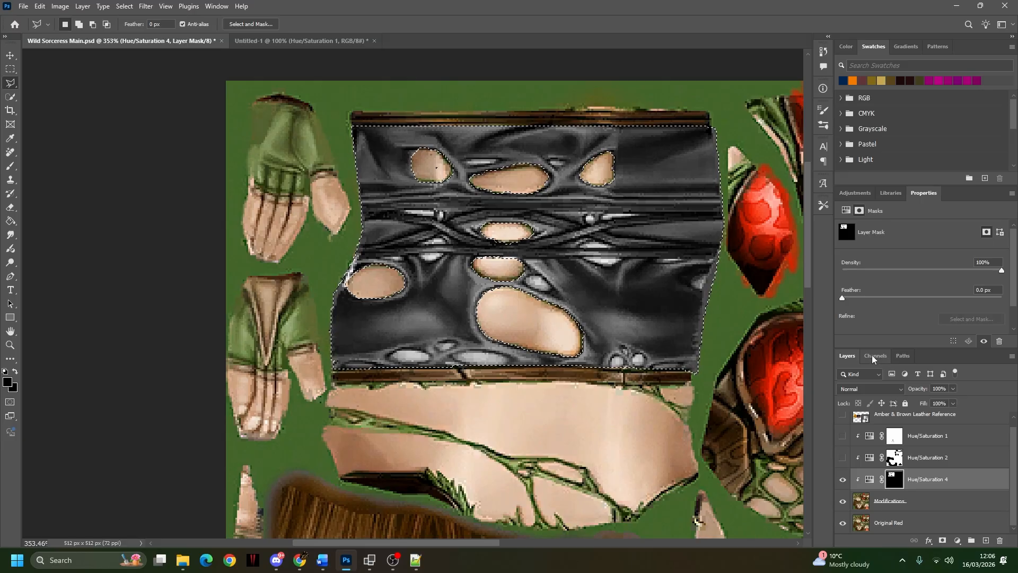
left_click(851, 194)
left_click(887, 284)
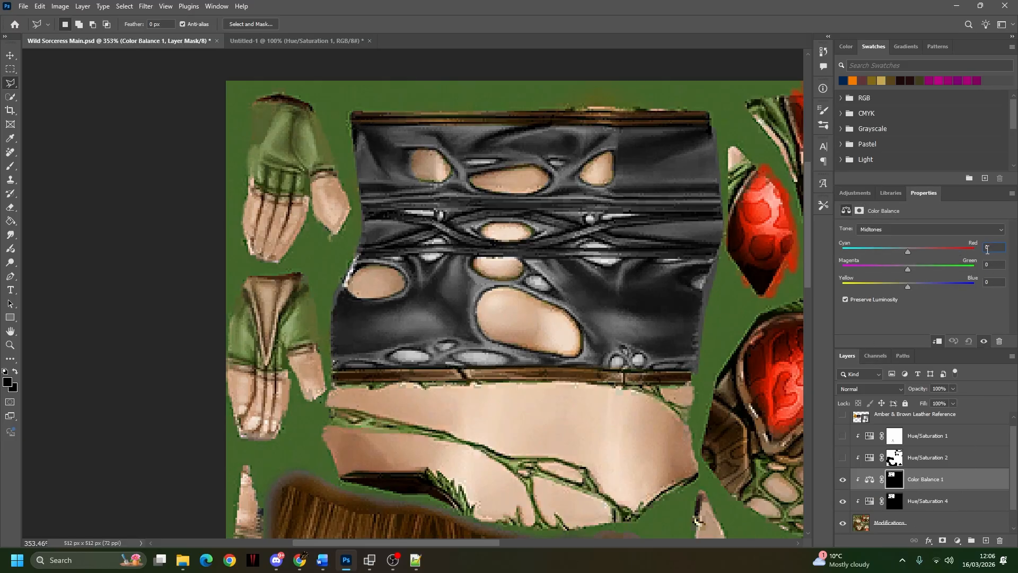
type("25")
Step: Set the torso's Color Balance shadows to +25 on cyan-red and -25 on yellow-blue
left_click(883, 230)
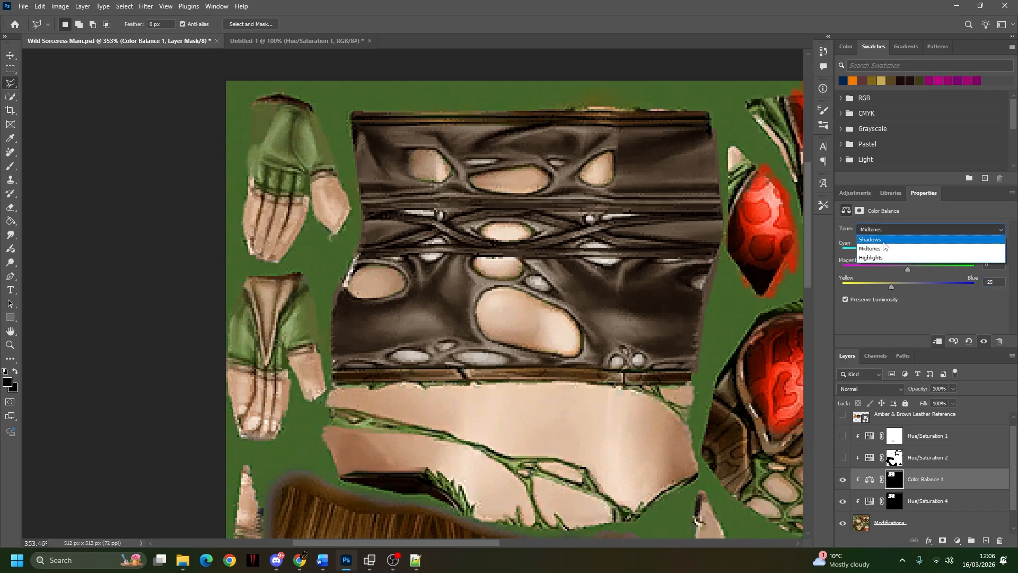
left_click(878, 240)
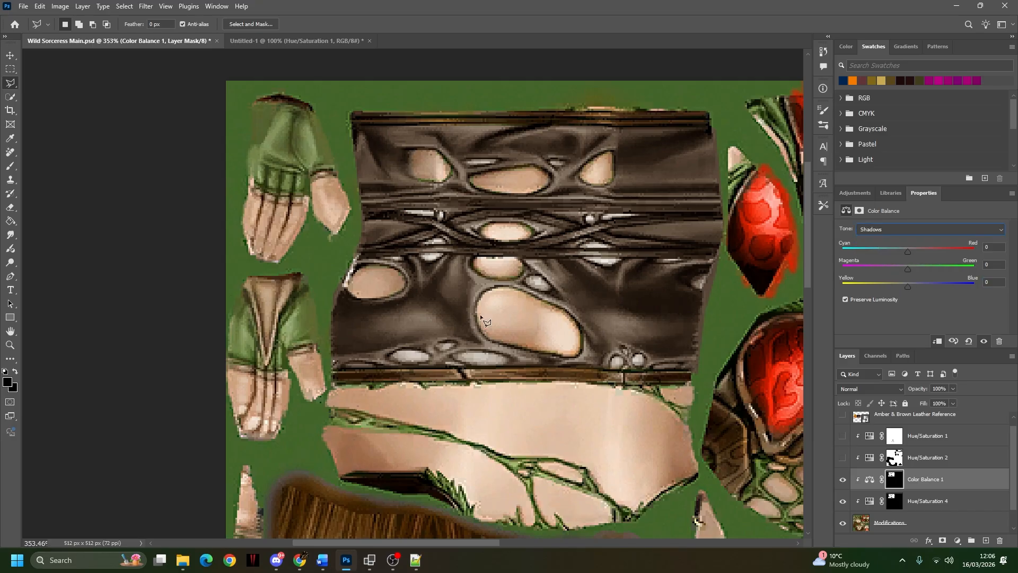
type("25")
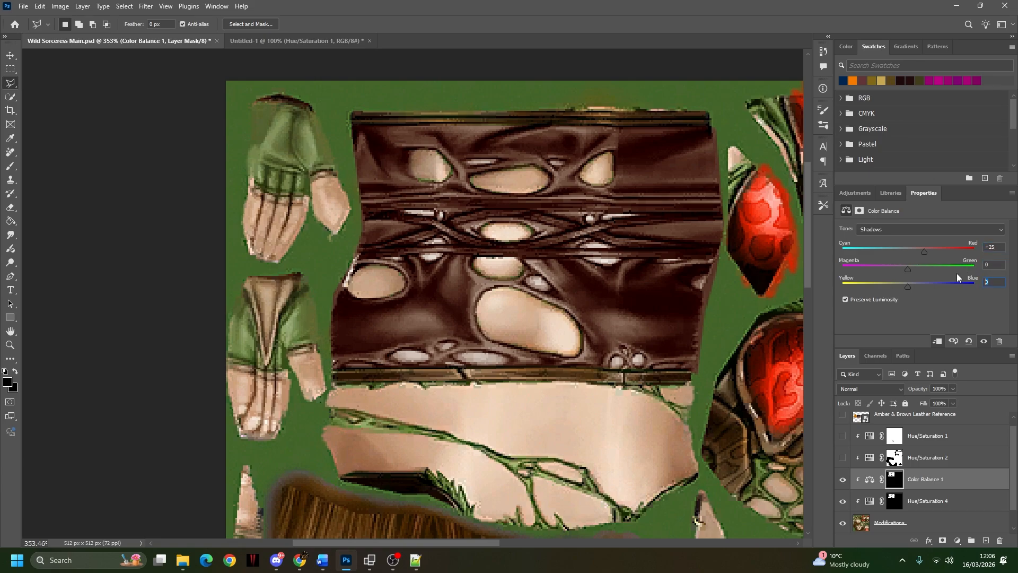
type("-25")
Step: Add a Hue/Saturation layer using the Color Balance 1 mask, try saturation and lightness changes, and reset both to 0
left_click(870, 479)
left_click(894, 480, "ctrl")
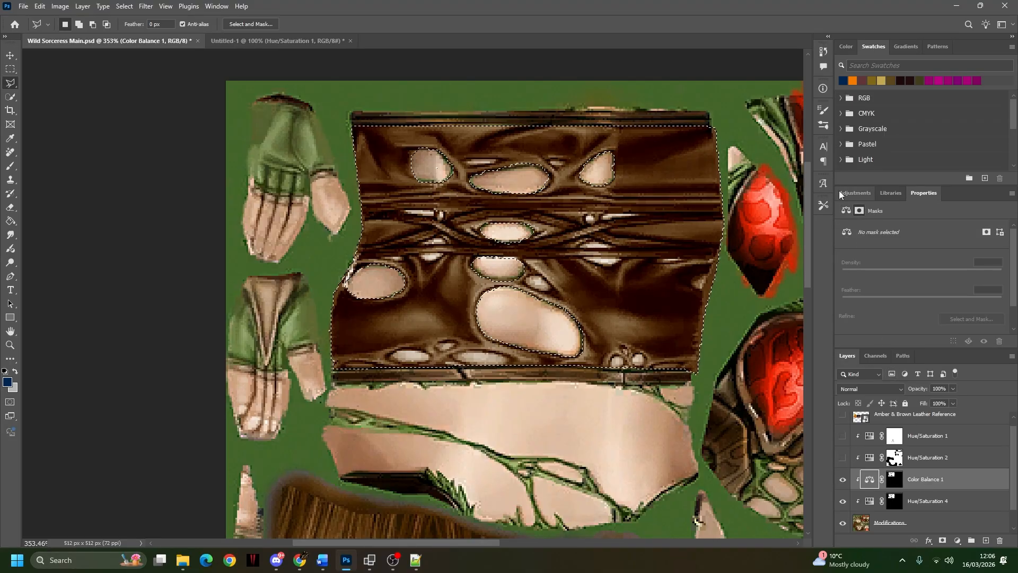
left_click(847, 193)
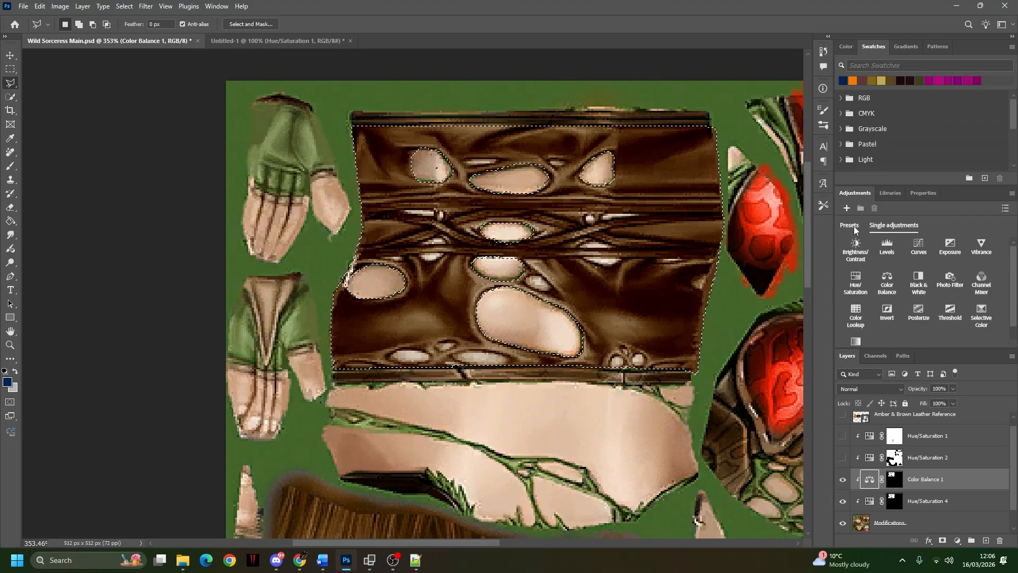
left_click(855, 280)
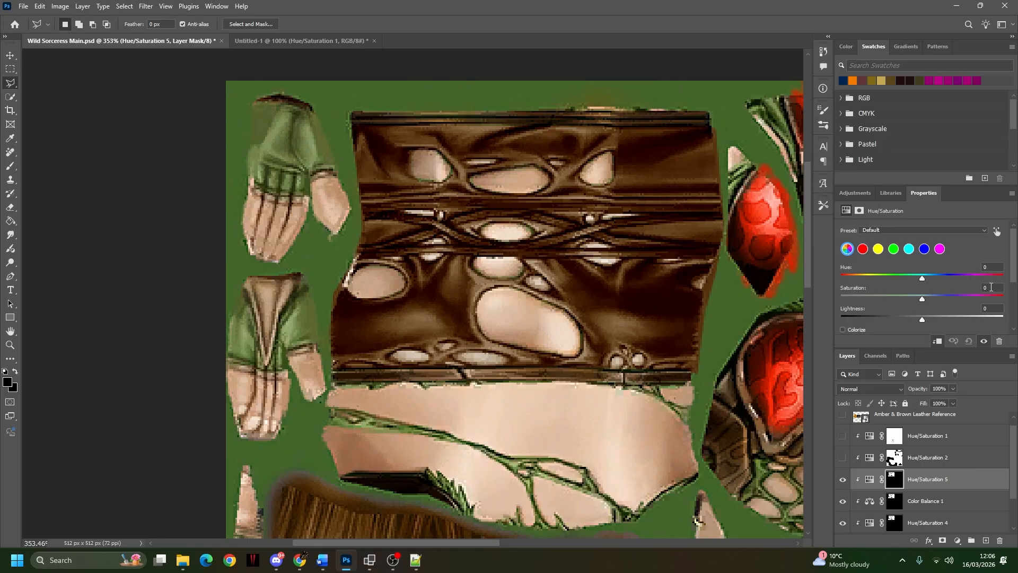
left_click_drag(922, 300, 908, 320)
left_click(982, 310)
type("0")
left_click_drag(1001, 286, 981, 289)
type("0")
Step: Delete the Hue/Saturation 5, Color Balance 1 and Hue/Saturation 4 adjustment layers together
left_click(932, 501)
left_click(930, 482)
left_click(938, 502)
left_click(925, 480)
left_click(926, 503, "shift")
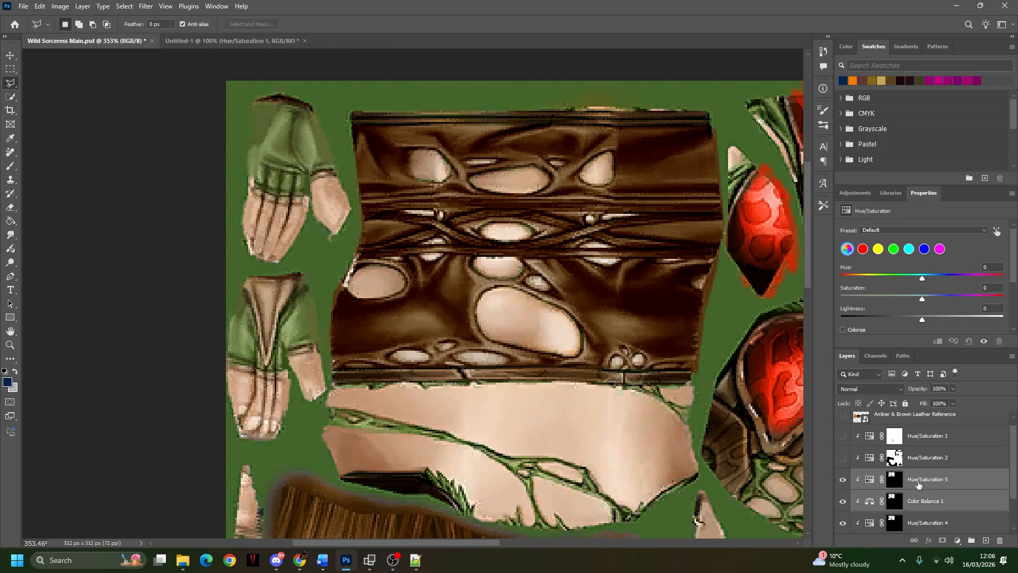
left_click(936, 524, "shift")
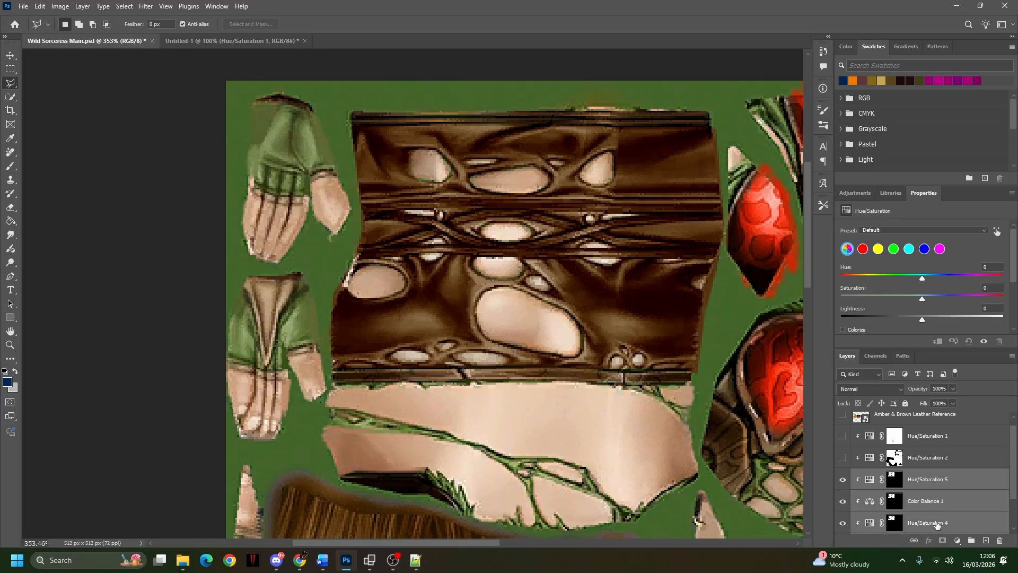
key("Delete")
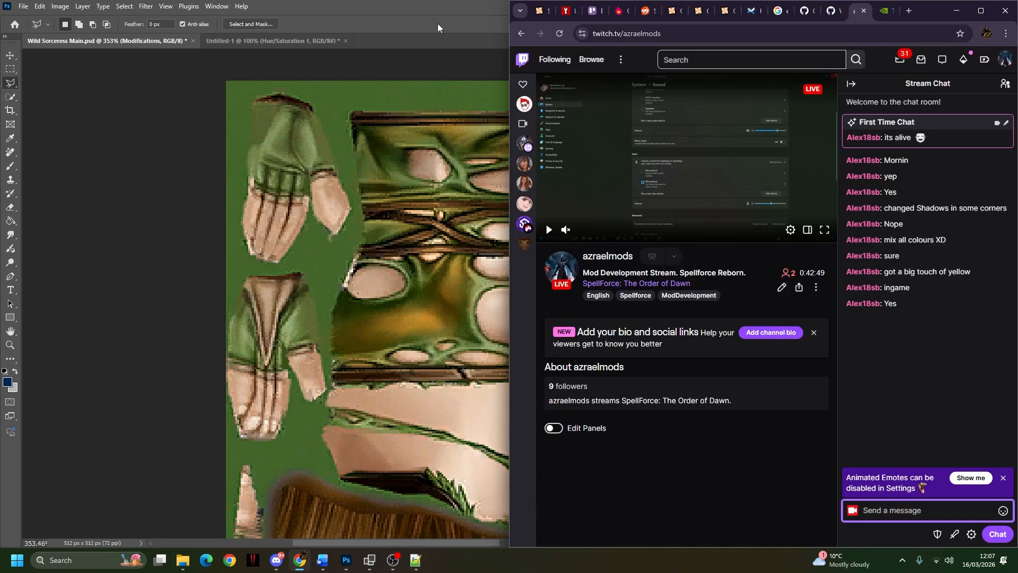
Step: Back in Photoshop, lasso the left red chest cup's outline and move the selection onto the right end of the brown hair
left_click(438, 24)
scroll(491, 167, "down", 4)
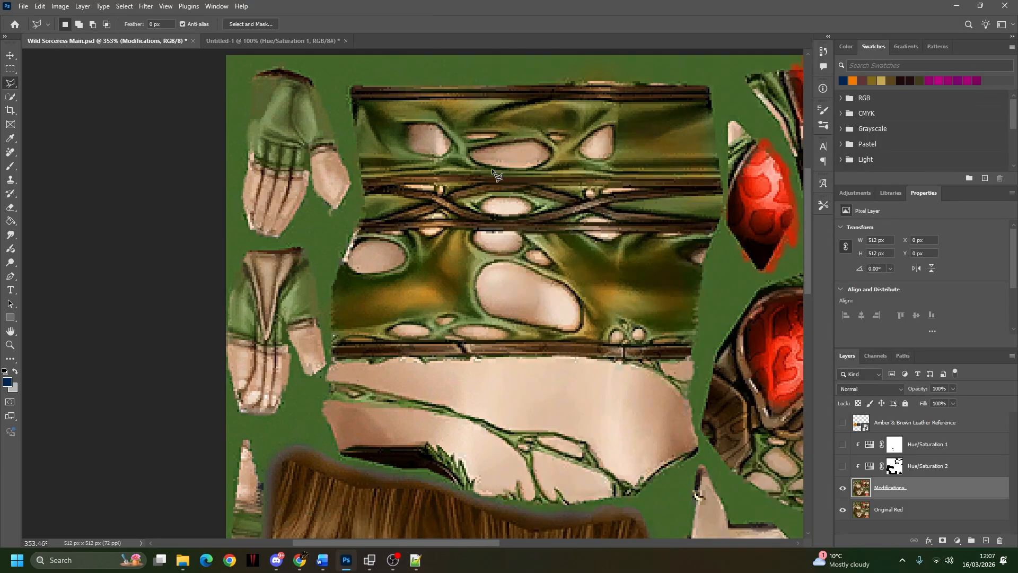
scroll(624, 242, "right", 3)
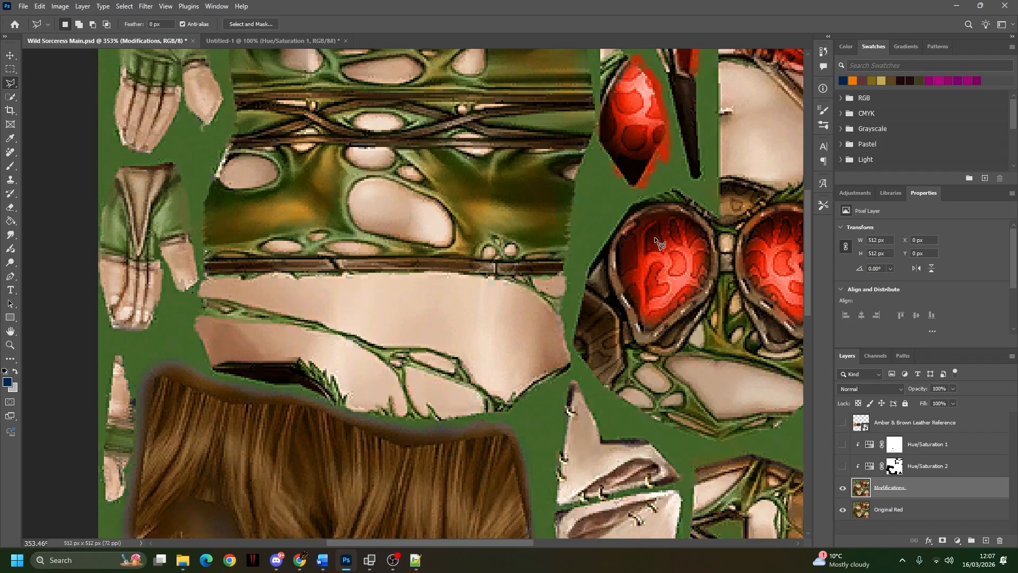
left_click_drag(510, 300, 554, 220)
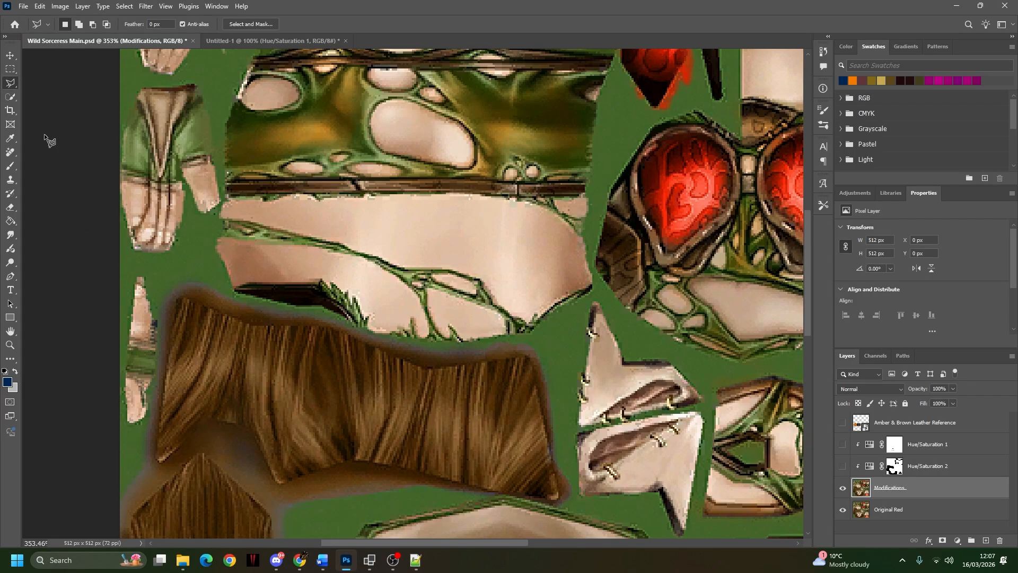
left_click(664, 252)
left_click(649, 219)
mouse_move(645, 156)
left_mouse_down()
mouse_move(674, 134)
mouse_move(699, 132)
mouse_move(724, 148)
mouse_move(731, 176)
left_mouse_up()
left_click_drag(666, 253, 667, 253)
mouse_move(672, 185)
left_mouse_down()
mouse_move(463, 417)
mouse_move(478, 417)
left_mouse_up()
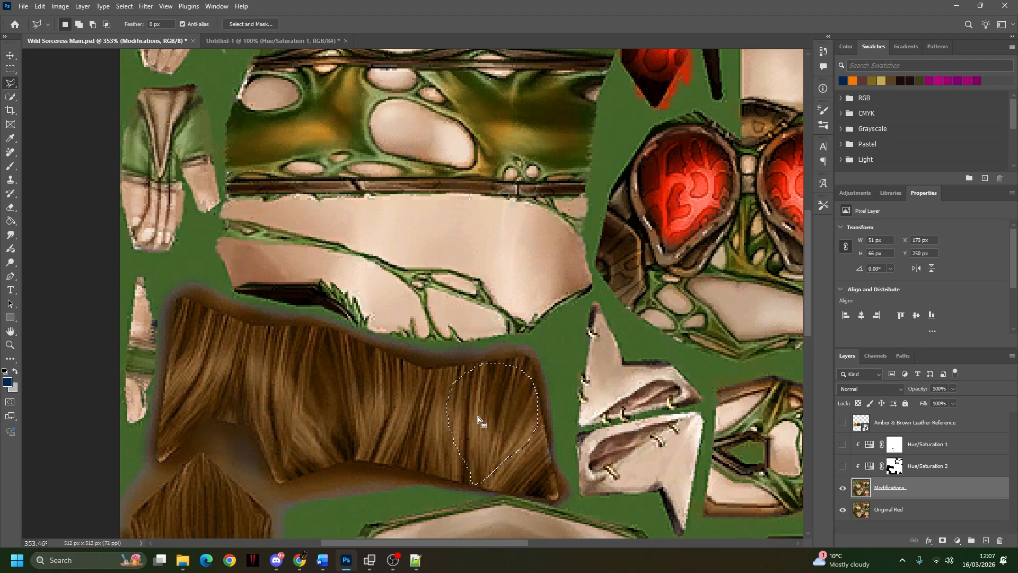
Step: Copy the selected hair area of Modifications to a new layer and release that layer's clipping mask
key("ctrl+j")
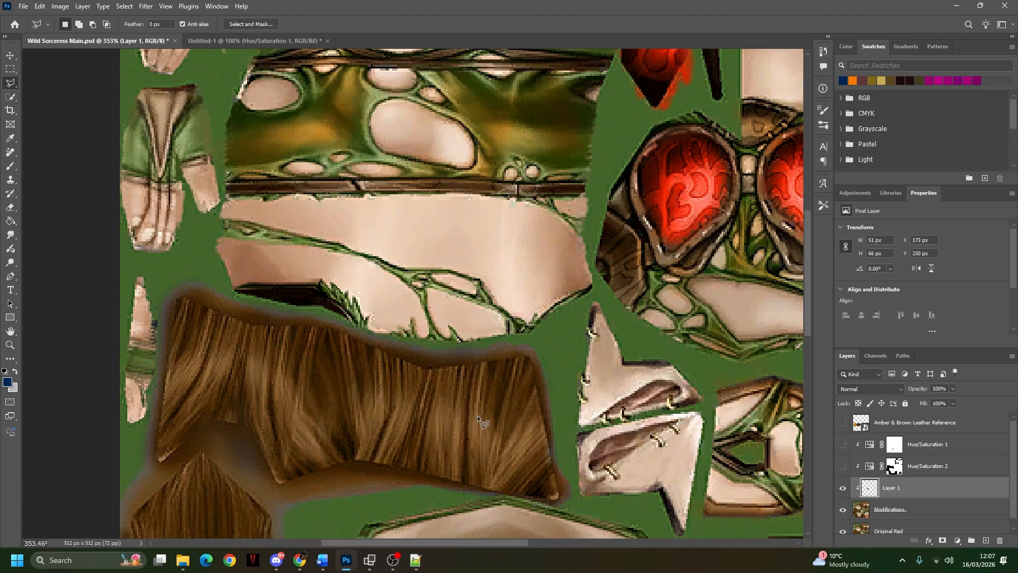
right_click(898, 487)
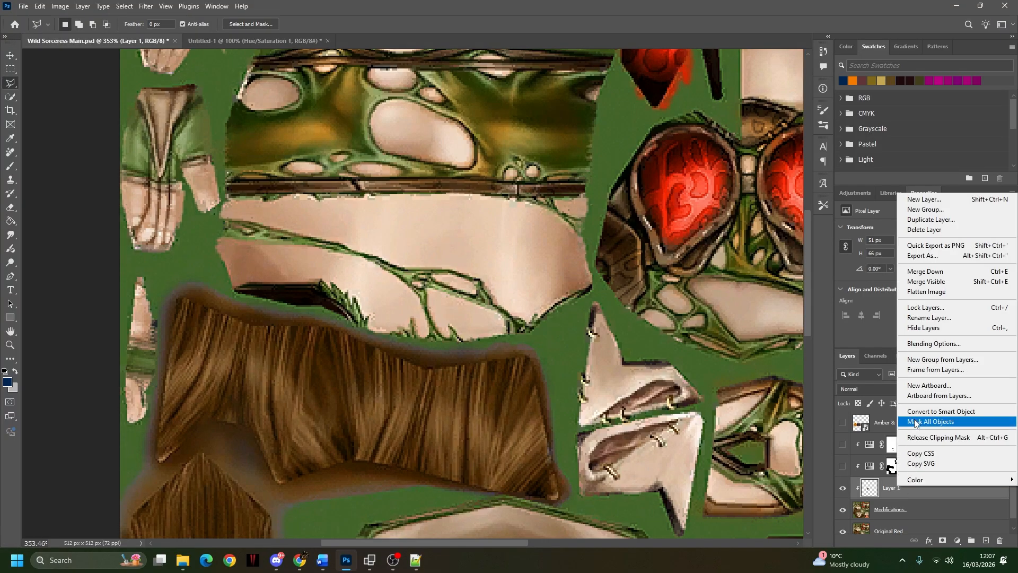
left_click(927, 438)
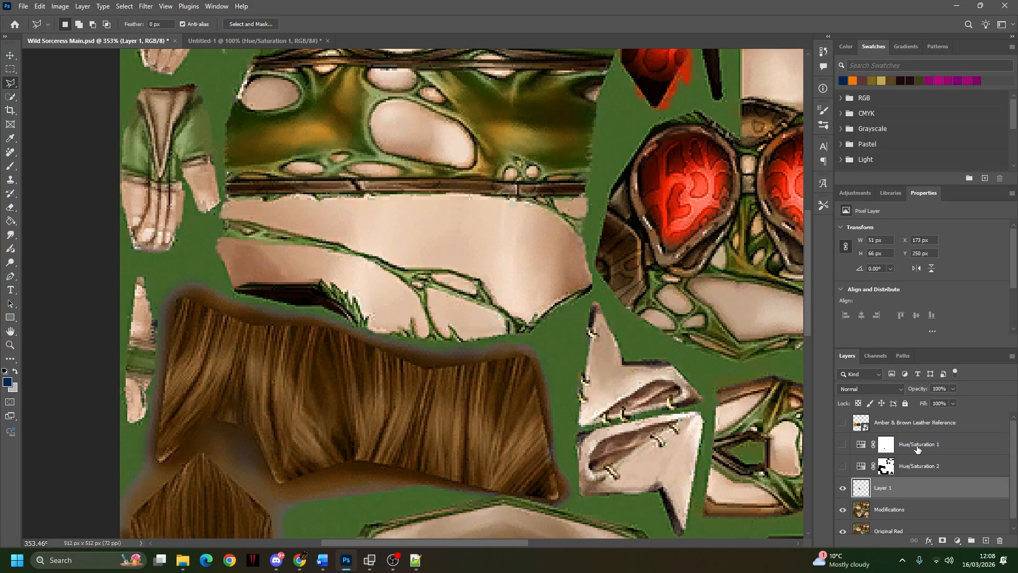
Step: Move the copied hair piece over the left red chest cup and nudge it to fit the cup's outline
left_click(10, 55)
left_click_drag(509, 418, 696, 200)
key("Right")
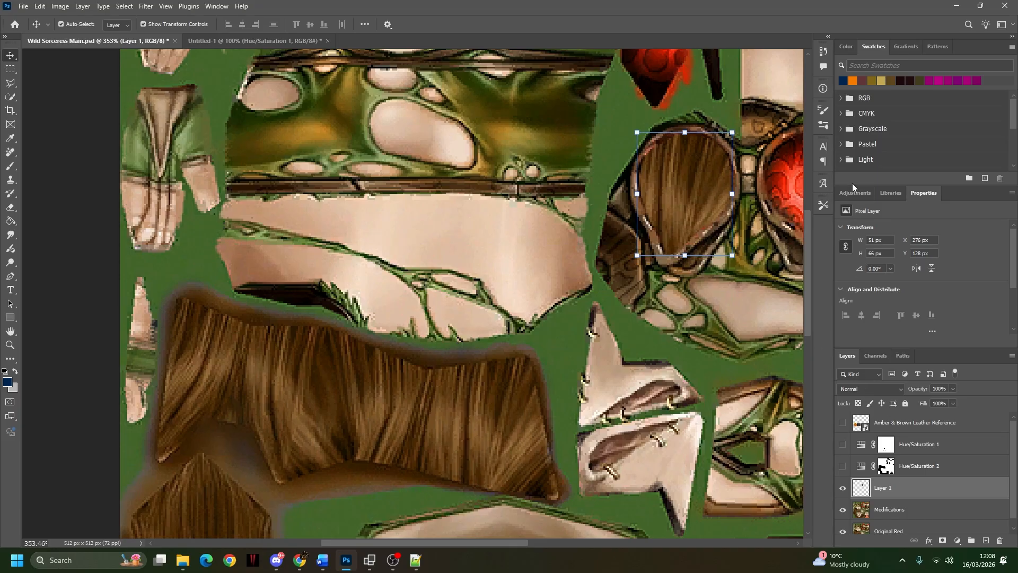
Step: Try the hair piece's layer at 50% and 75% opacity, and set it back to 100%
left_click(939, 389)
type("50")
type("75")
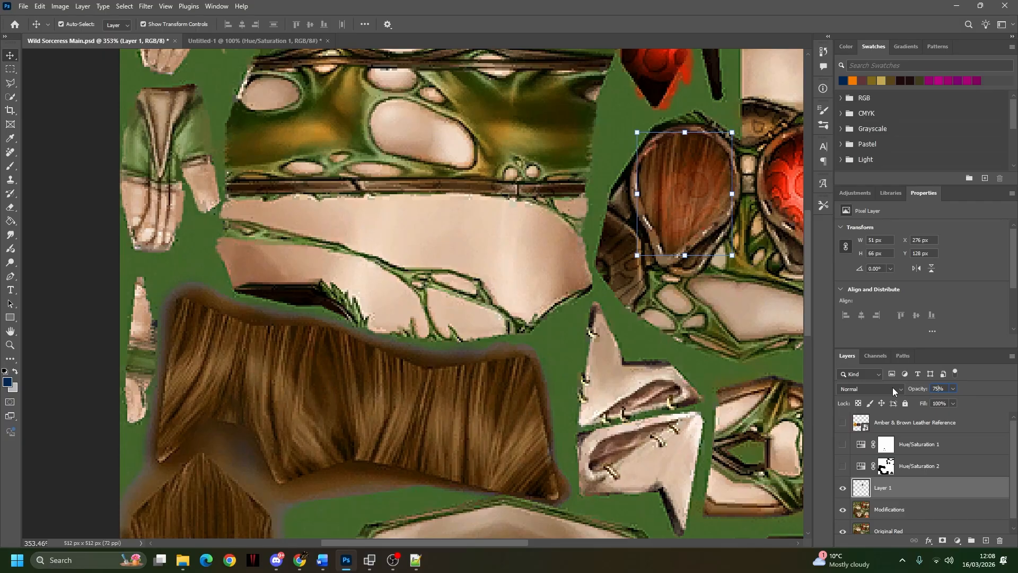
type("10")
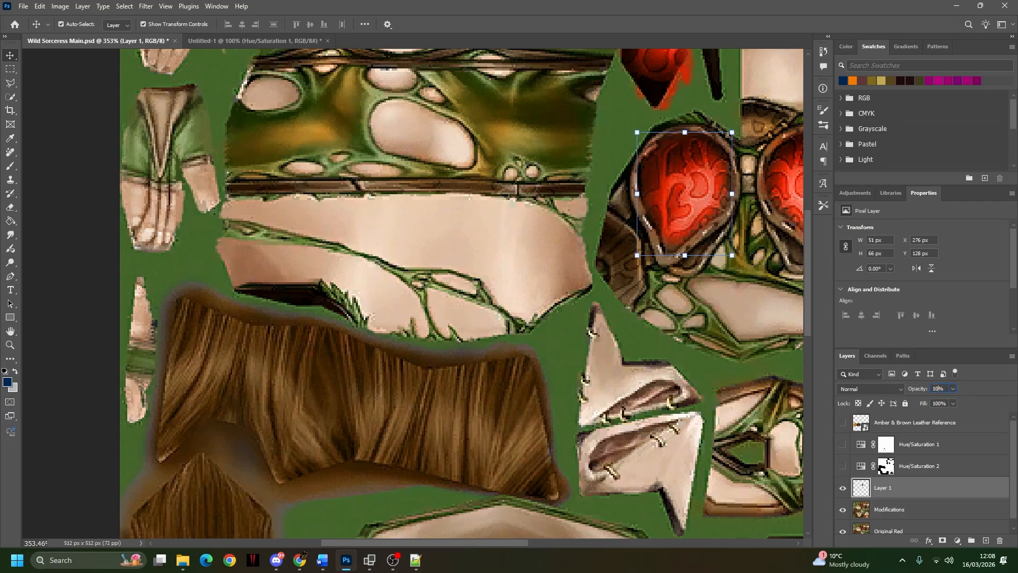
type("0")
Step: Move the hair piece down off the red chest cup and delete its layer
left_click_drag(686, 185, 661, 223)
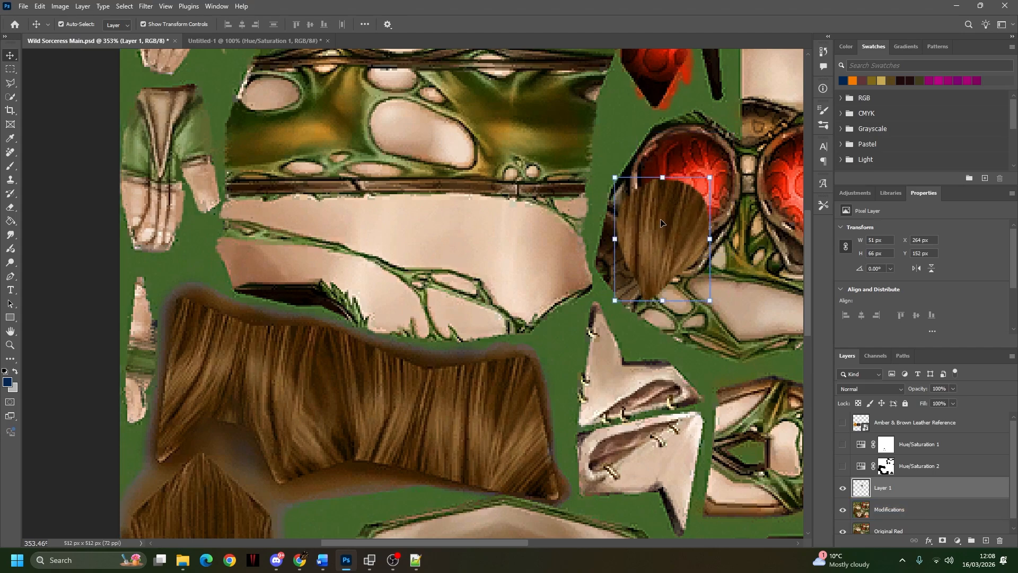
key("Delete")
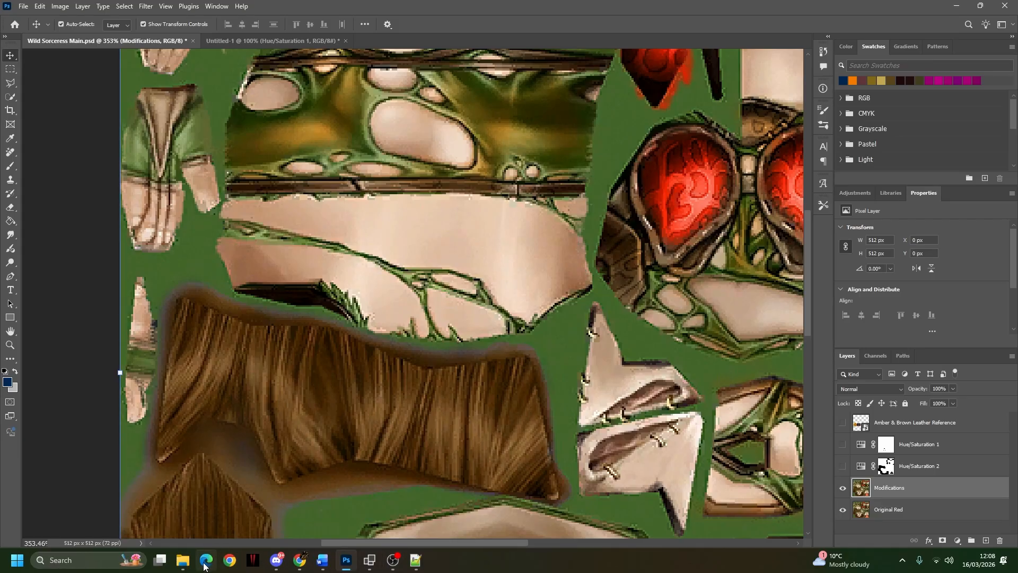
Step: Switch to the Twitch stream page in Chrome to check the chat
left_click(301, 561)
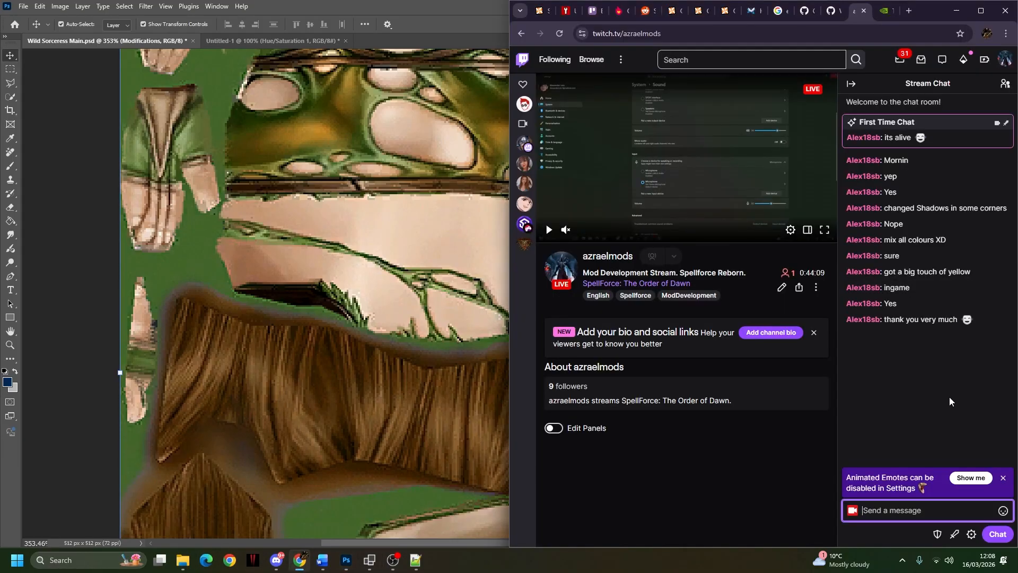